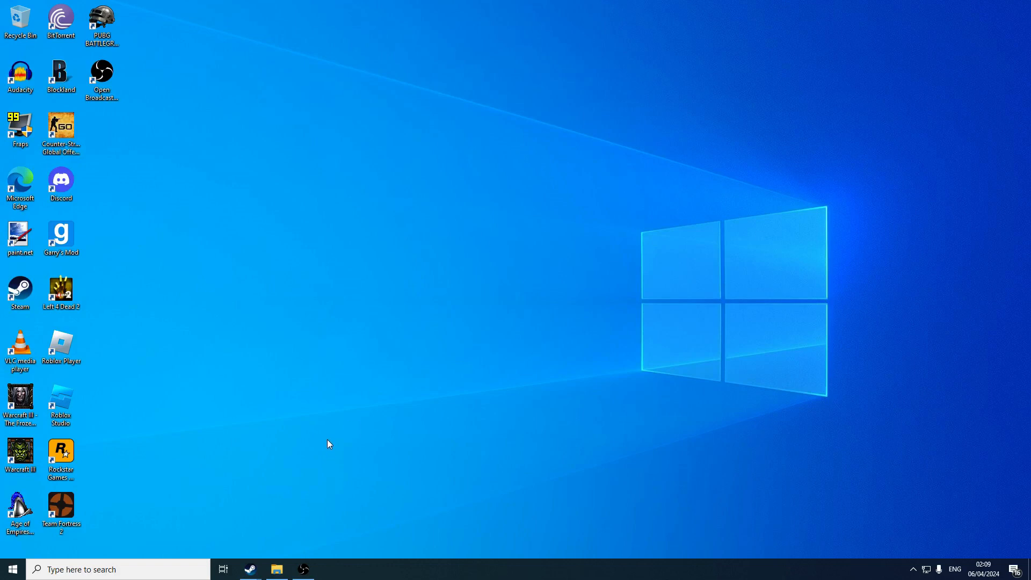
# Open the folder C:\Program Files (x86)\Steam\steamapps\common\Team Fortress 2\bin.
pyautogui.click(277, 569)
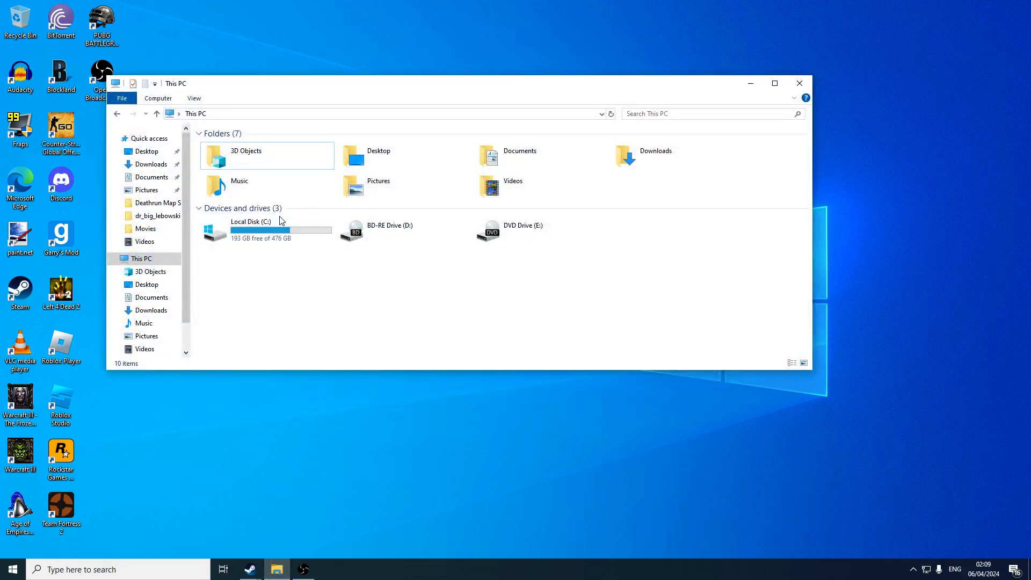
pyautogui.click(271, 231)
pyautogui.doubleClick(271, 230)
pyautogui.doubleClick(269, 178)
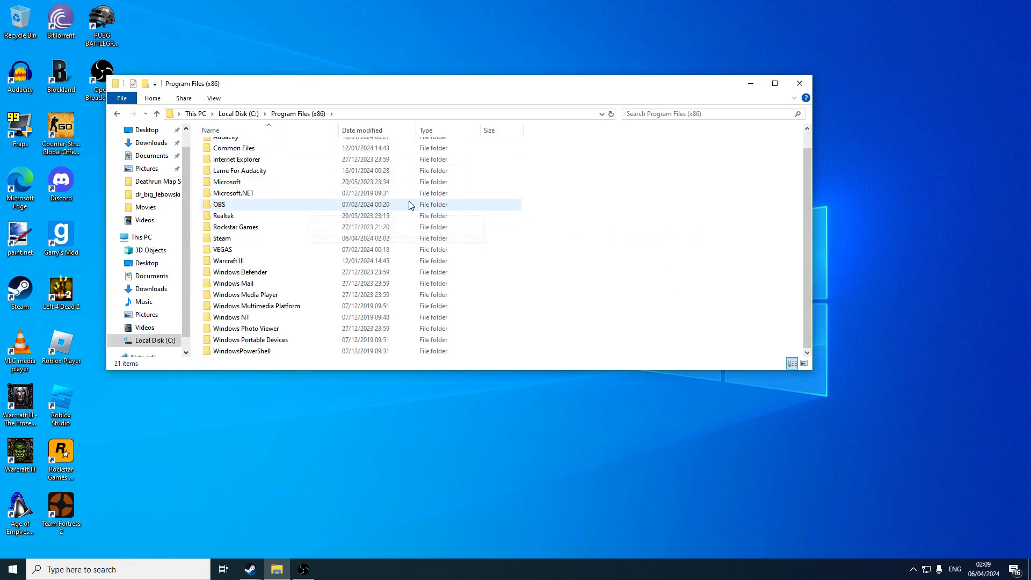
pyautogui.scroll(-1, 537, 251)
pyautogui.doubleClick(244, 238)
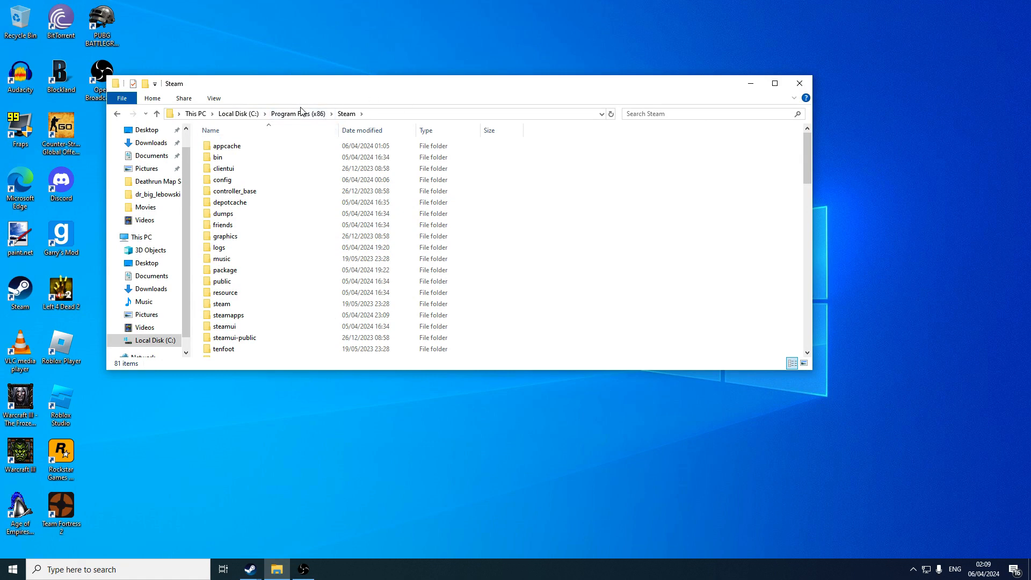
pyautogui.doubleClick(241, 315)
pyautogui.doubleClick(244, 145)
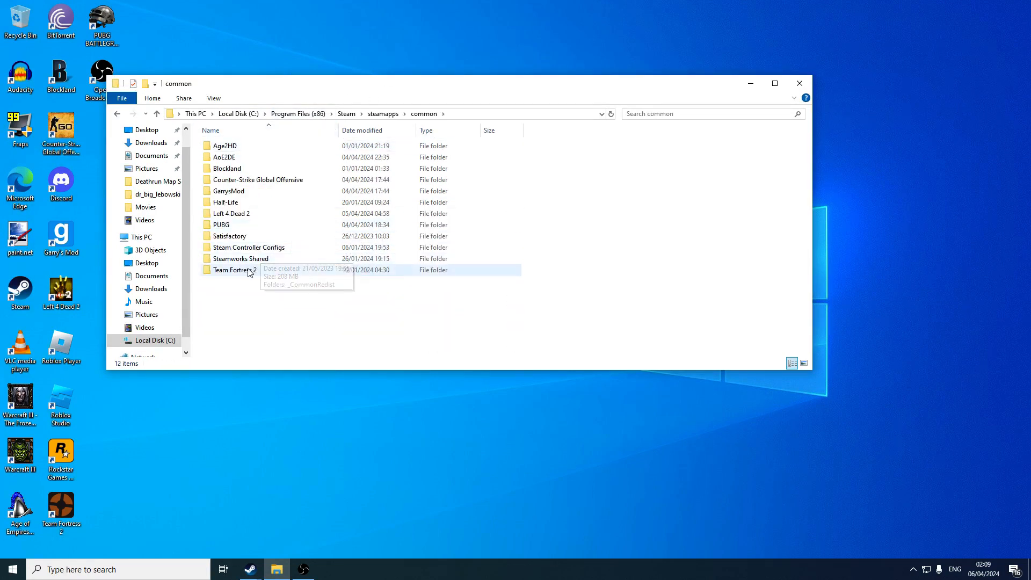
pyautogui.doubleClick(247, 270)
pyautogui.doubleClick(248, 150)
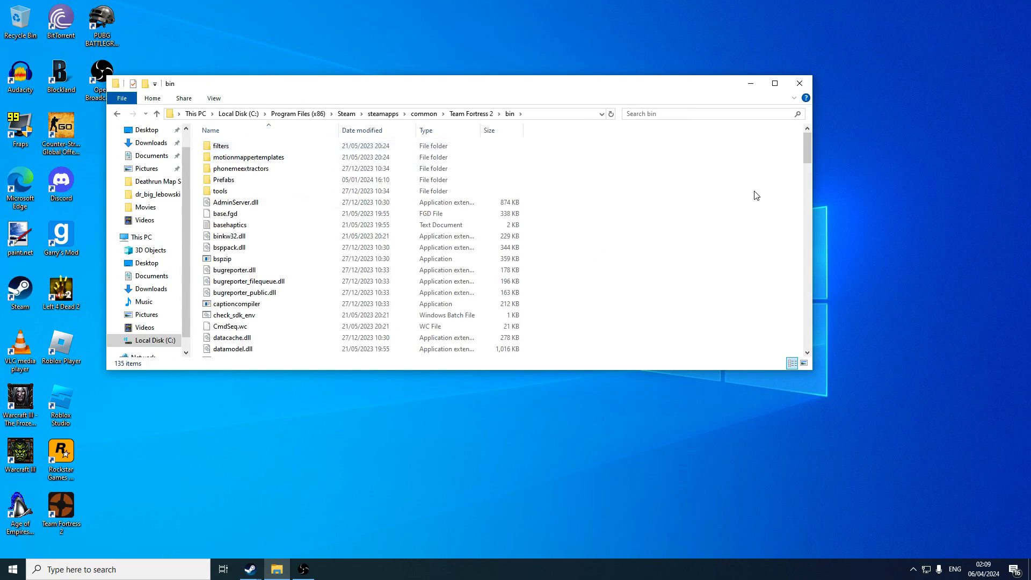
# Launch the hammer application from the bin folder with the Team Fortress 2 game configuration.
pyautogui.moveTo(809, 152); pyautogui.dragTo(809, 193)
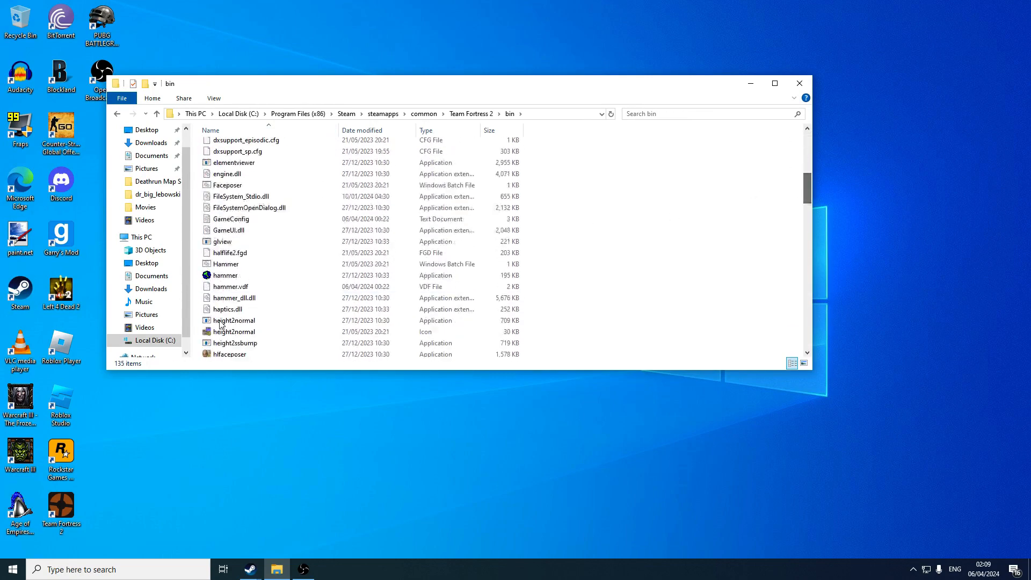
pyautogui.doubleClick(256, 277)
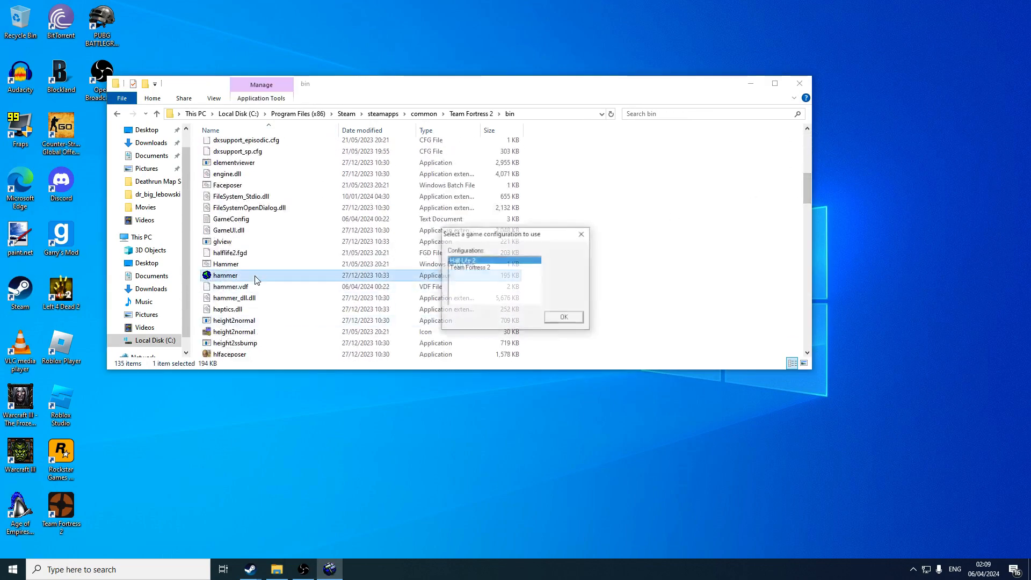
pyautogui.doubleClick(473, 268)
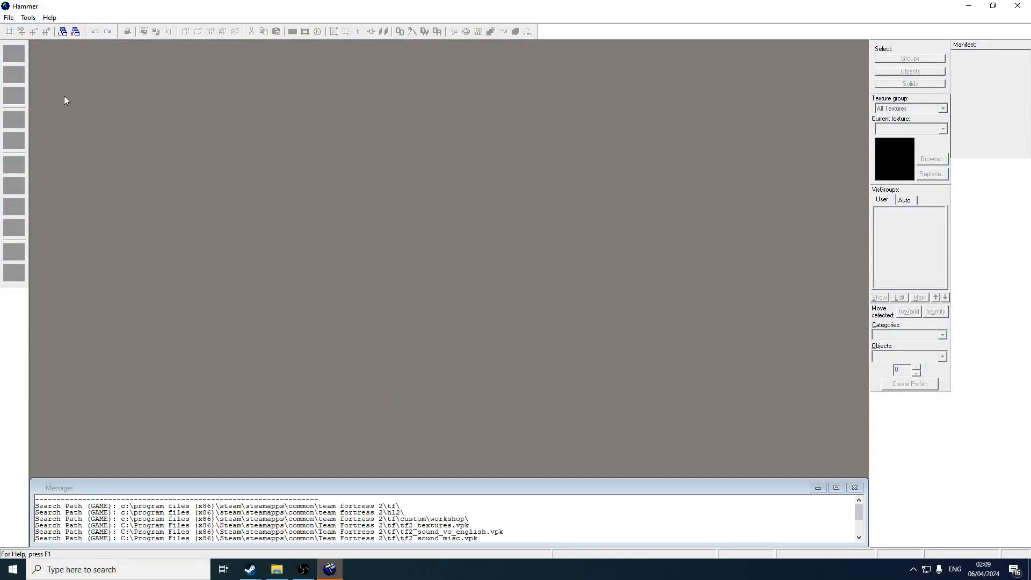
# Create a new, empty map.
pyautogui.click(9, 18)
pyautogui.click(8, 18)
pyautogui.click(9, 17)
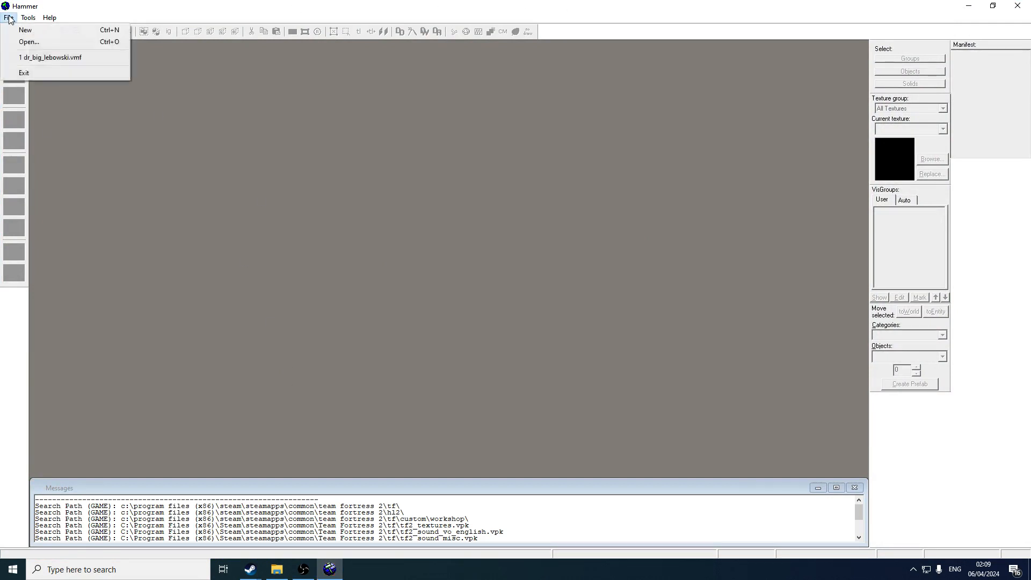
pyautogui.click(25, 30)
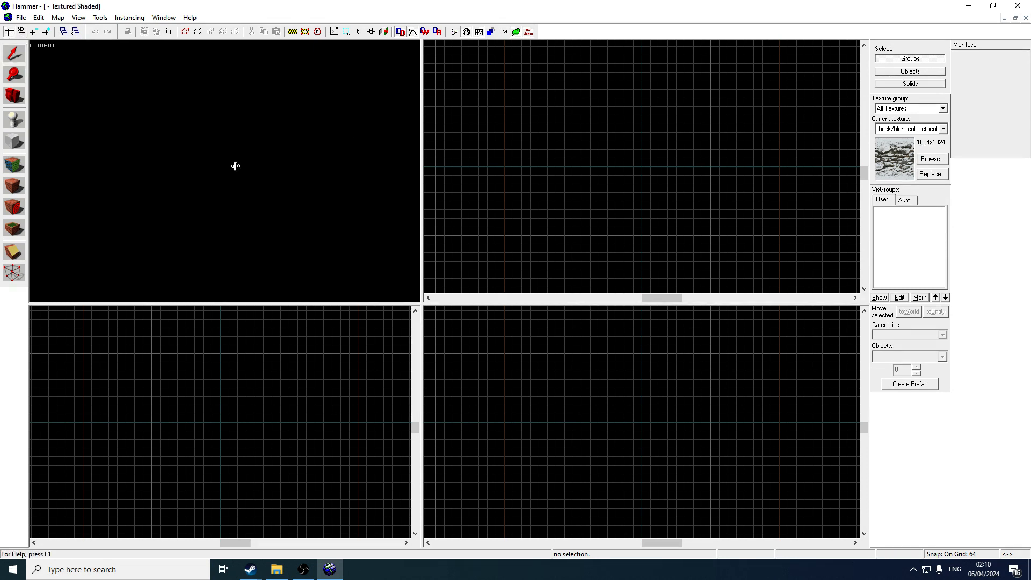
# Activate the Block tool and set the current texture to dev/dev_measuregeneric01b, found by filtering textures for "generic".
pyautogui.click(12, 148)
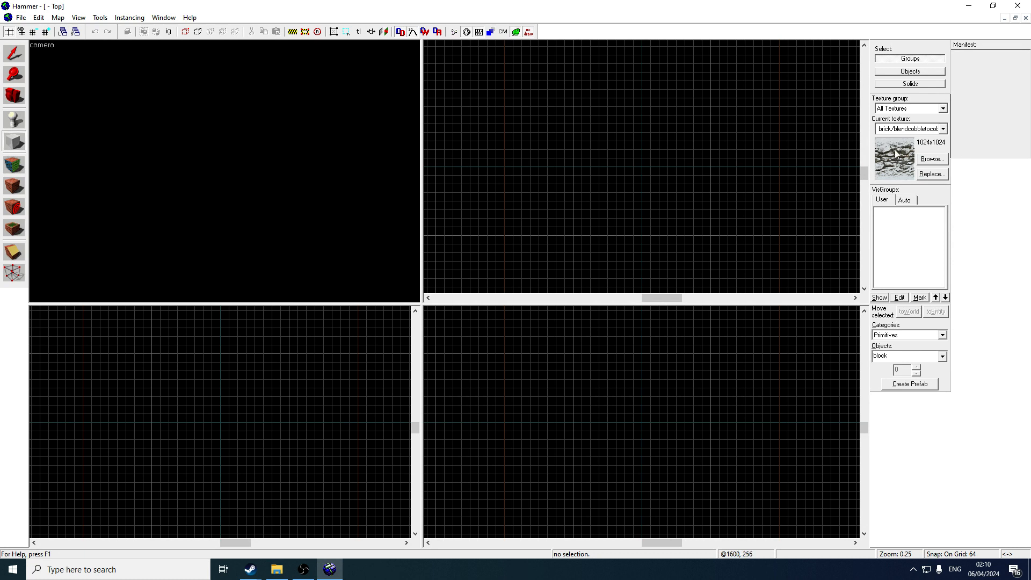
pyautogui.click(931, 160)
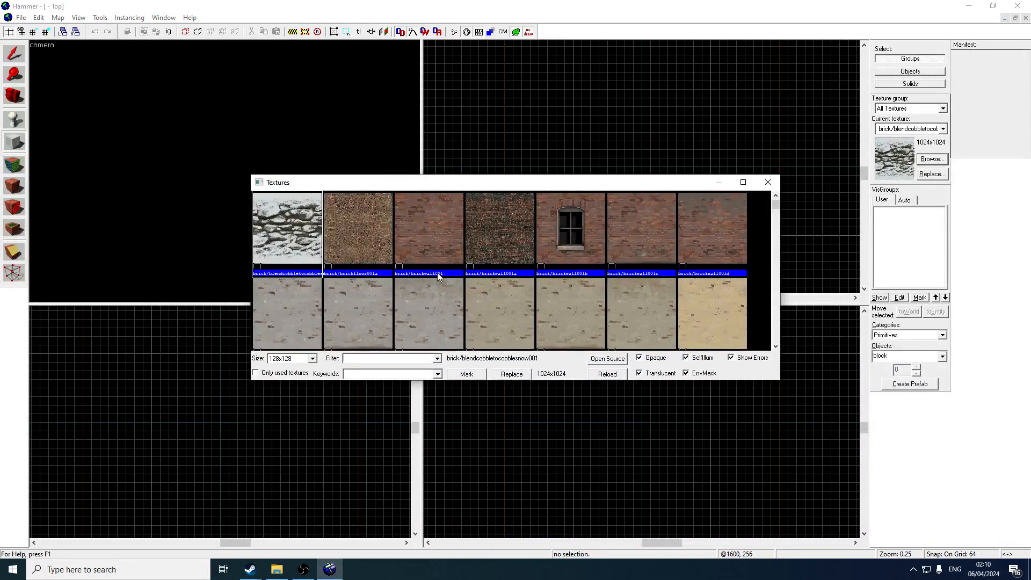
pyautogui.click(363, 357)
pyautogui.write('generic')
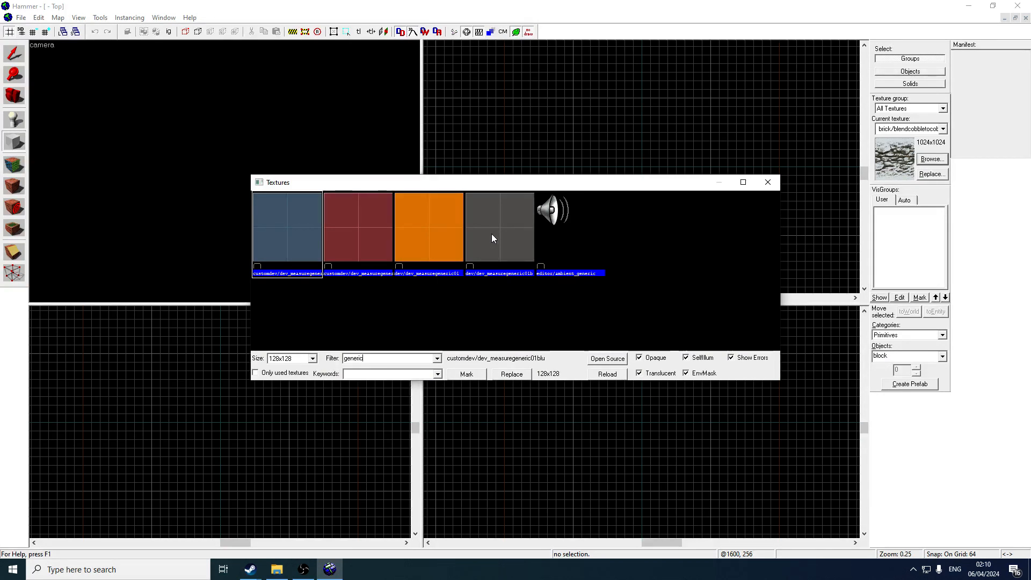
pyautogui.click(477, 256)
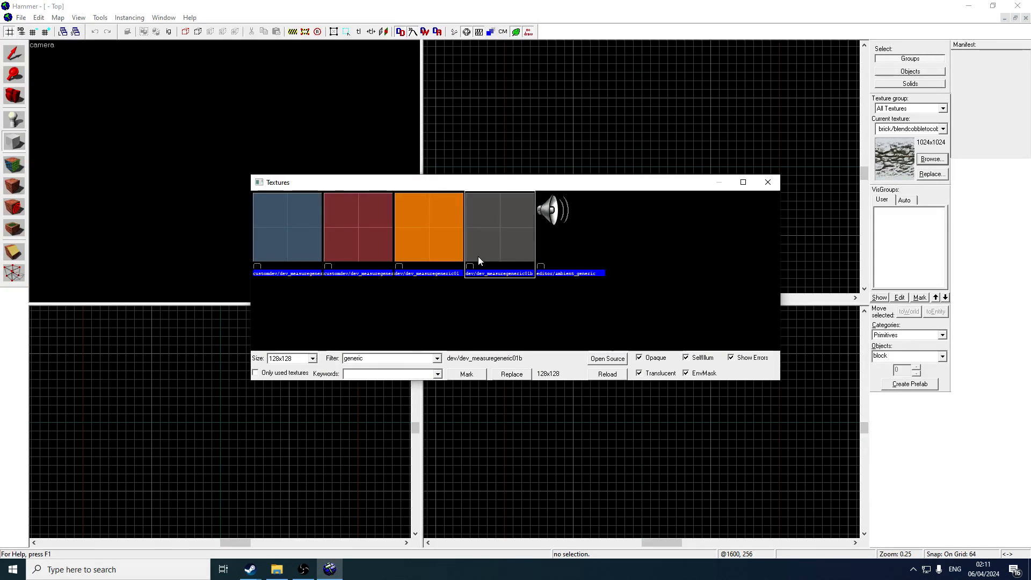
pyautogui.doubleClick(514, 233)
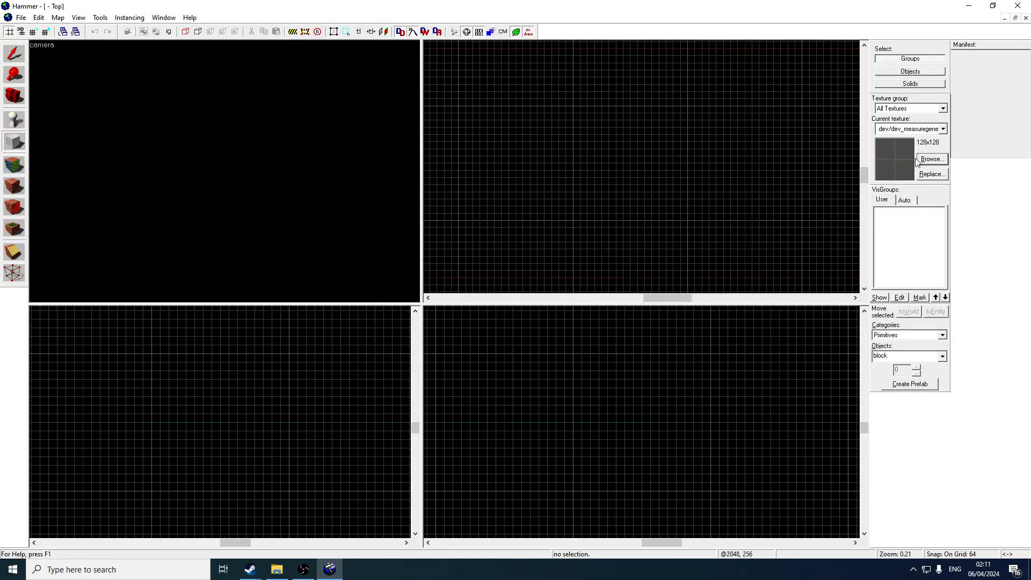
pyautogui.click(936, 163)
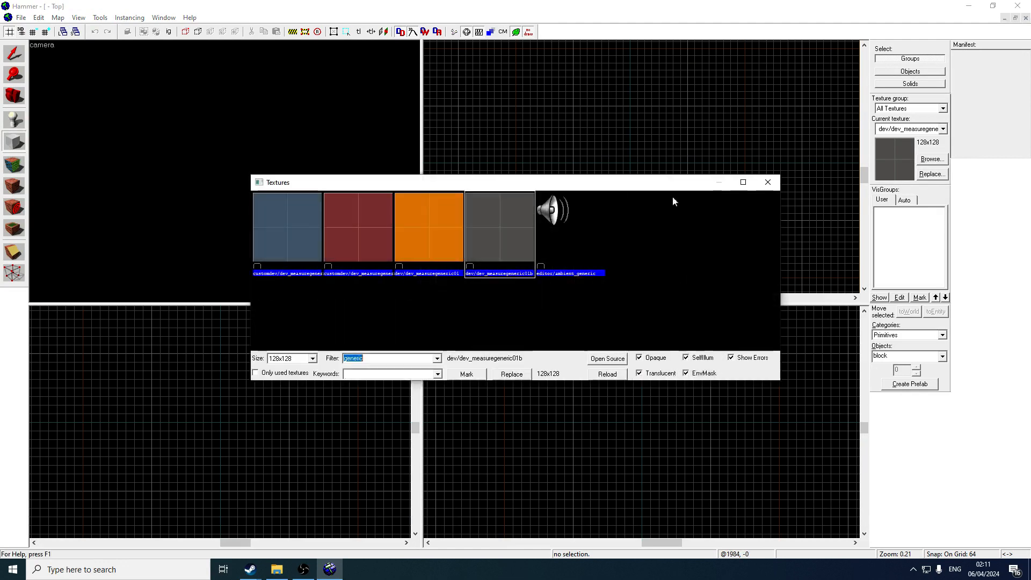
pyautogui.click(771, 185)
# Draw a 1024 by 1024 block outline in the top view and thin it to 32 units high on a 32-unit grid.
pyautogui.moveTo(573, 107); pyautogui.dragTo(690, 222)
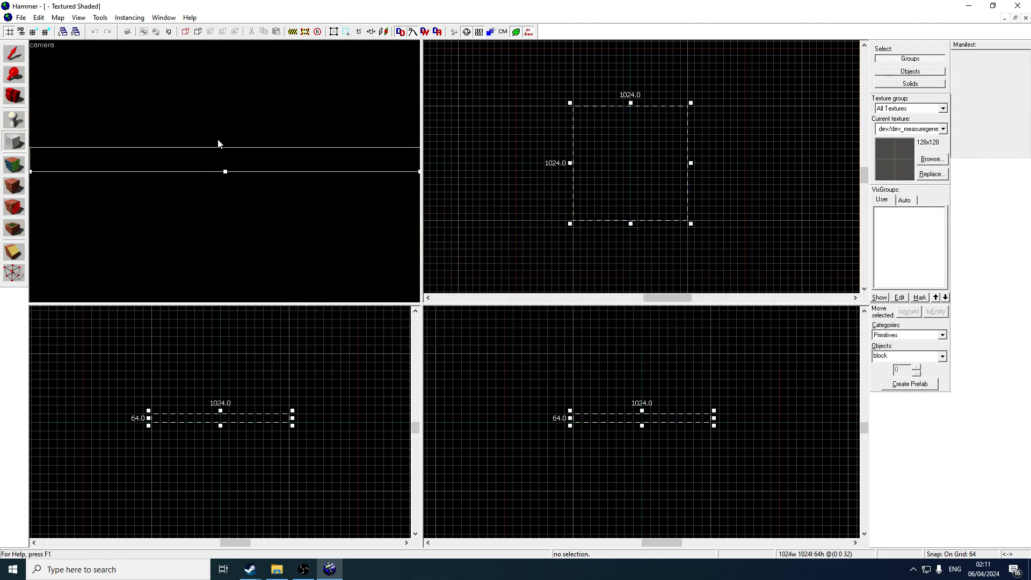
pyautogui.press('z')
pyautogui.press('s')
pyautogui.press('z')
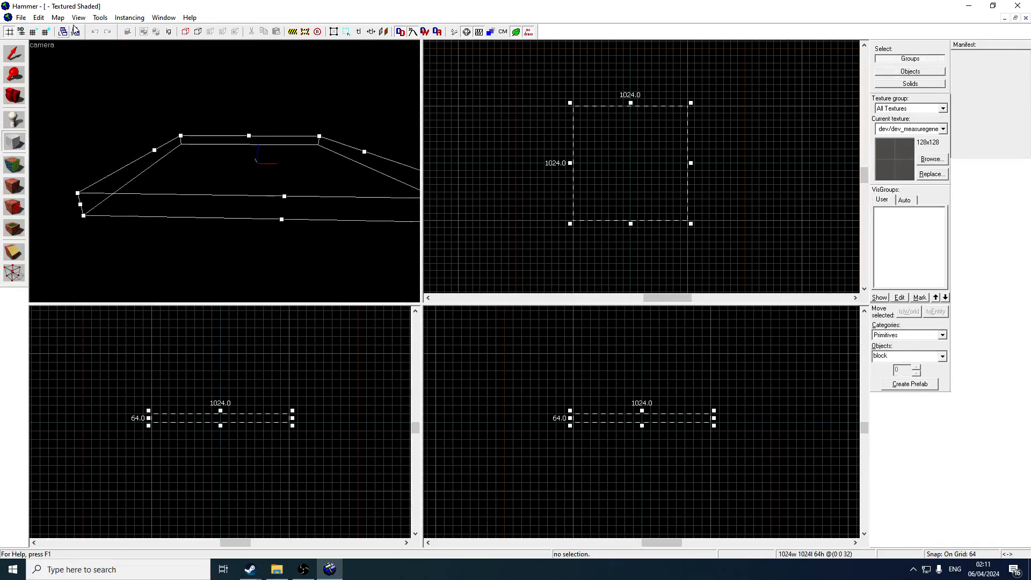
pyautogui.click(33, 32)
pyautogui.scroll(5, 220, 413)
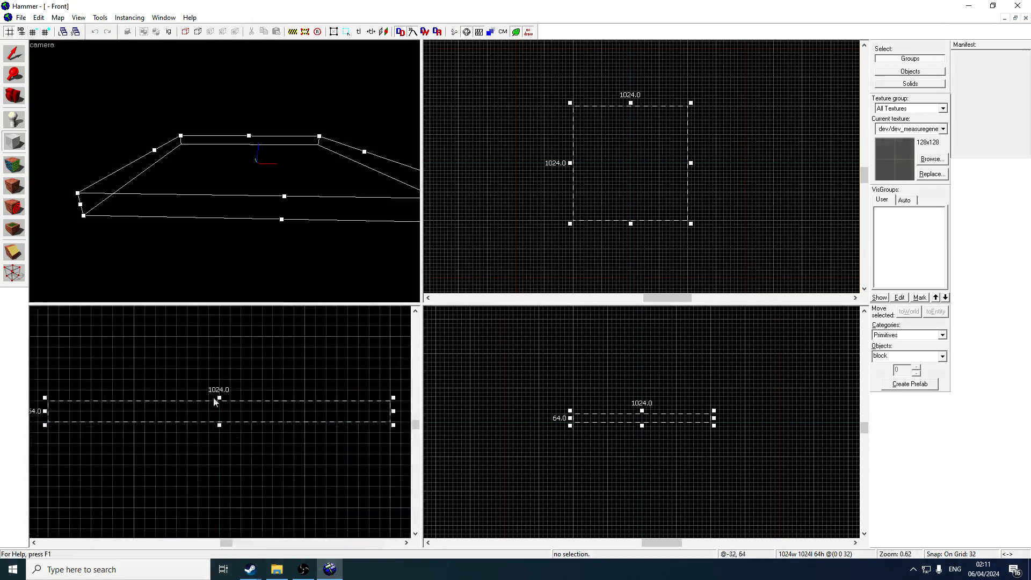
pyautogui.moveTo(220, 402); pyautogui.dragTo(220, 412)
# Lower the block outline by 32 units and create it as a solid floor, leaving it deselected.
pyautogui.scroll(-8, 241, 350)
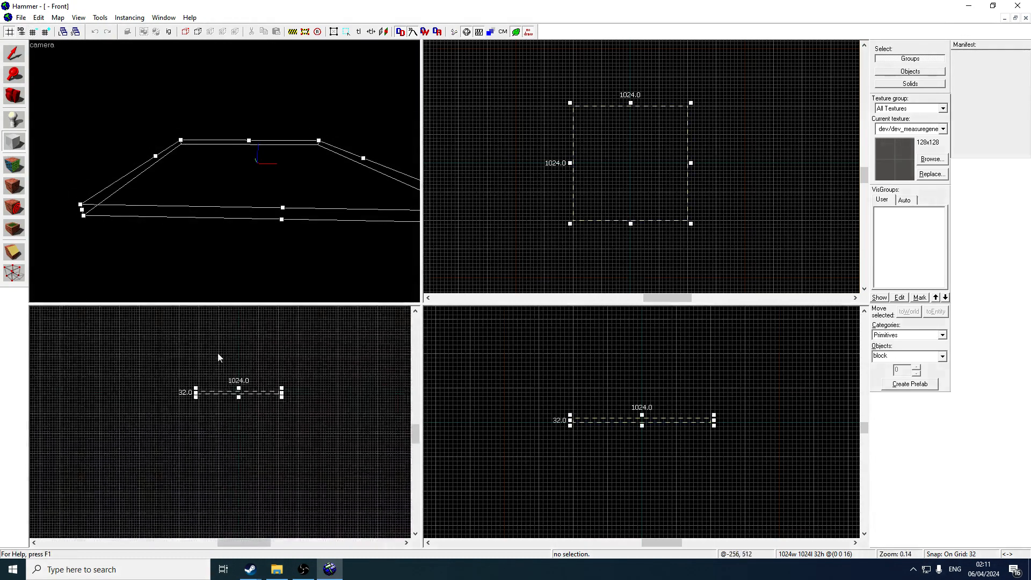
pyautogui.moveTo(236, 371); pyautogui.dragTo(237, 428, button='middle')
pyautogui.scroll(2, 242, 430)
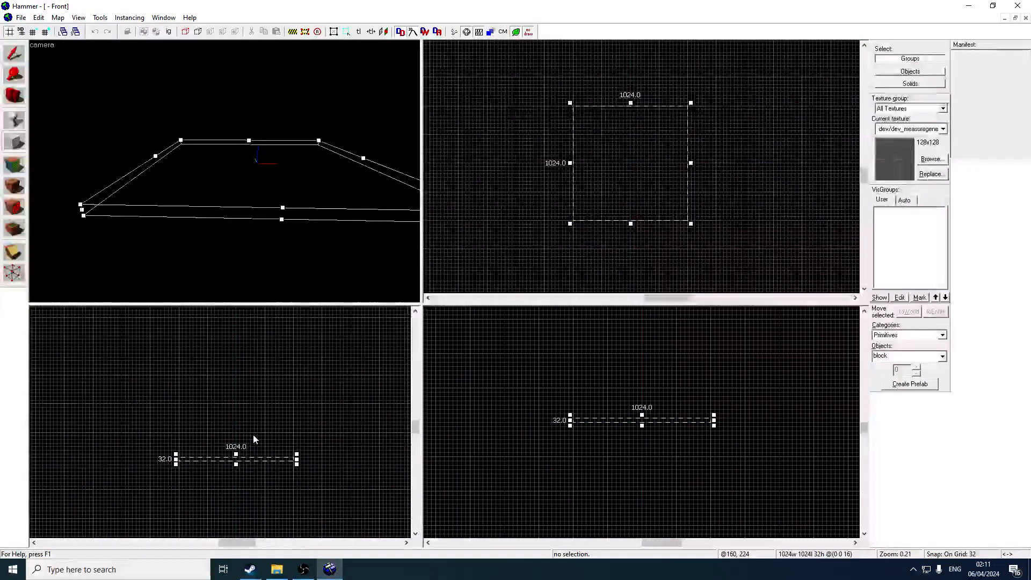
pyautogui.scroll(4, 594, 470)
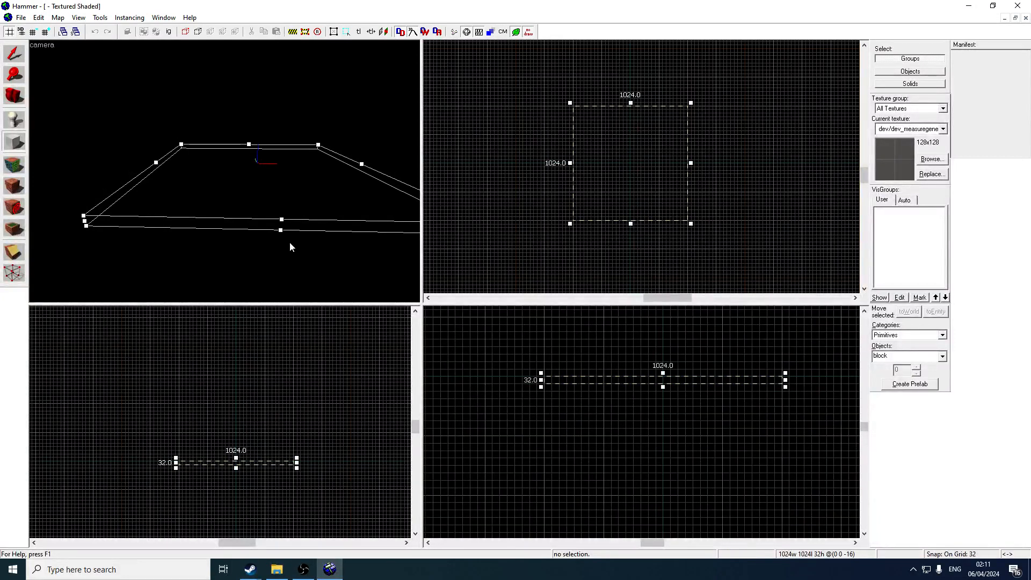
pyautogui.press('Return')
pyautogui.press('z')
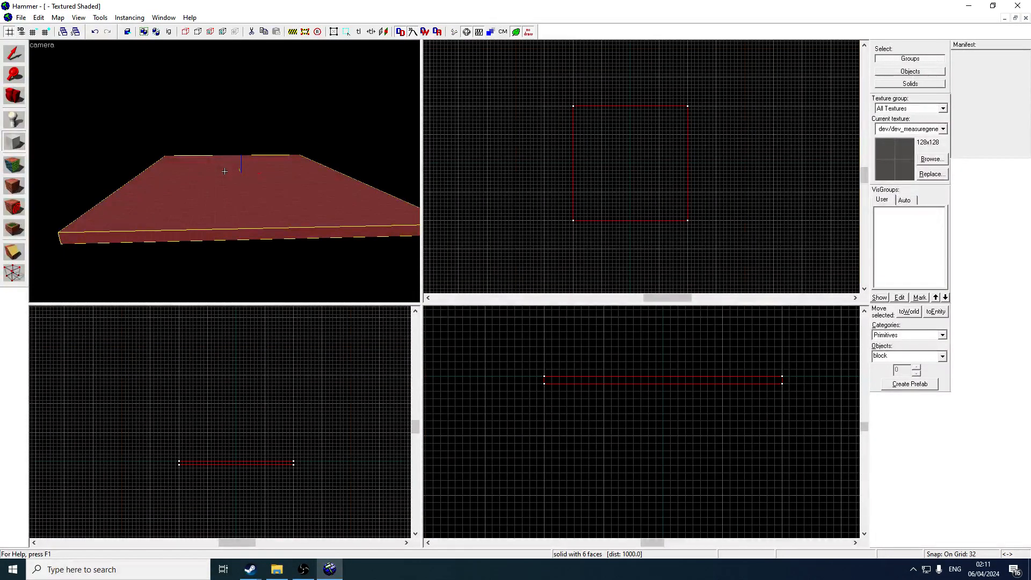
pyautogui.press('z')
pyautogui.click(15, 54)
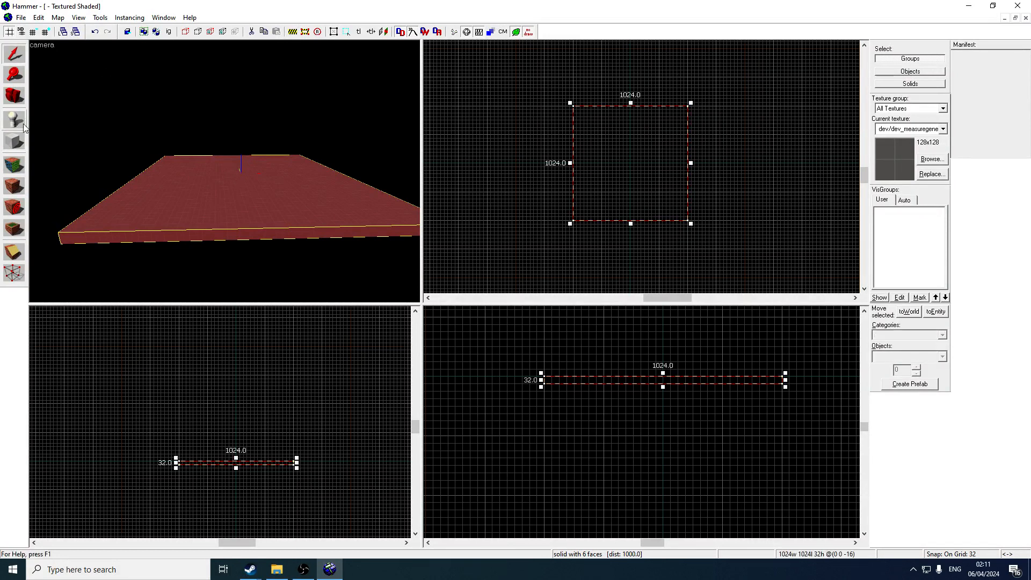
pyautogui.click(349, 101)
# Select the floor block in the camera view and clear the selection.
pyautogui.scroll(-5, 254, 134)
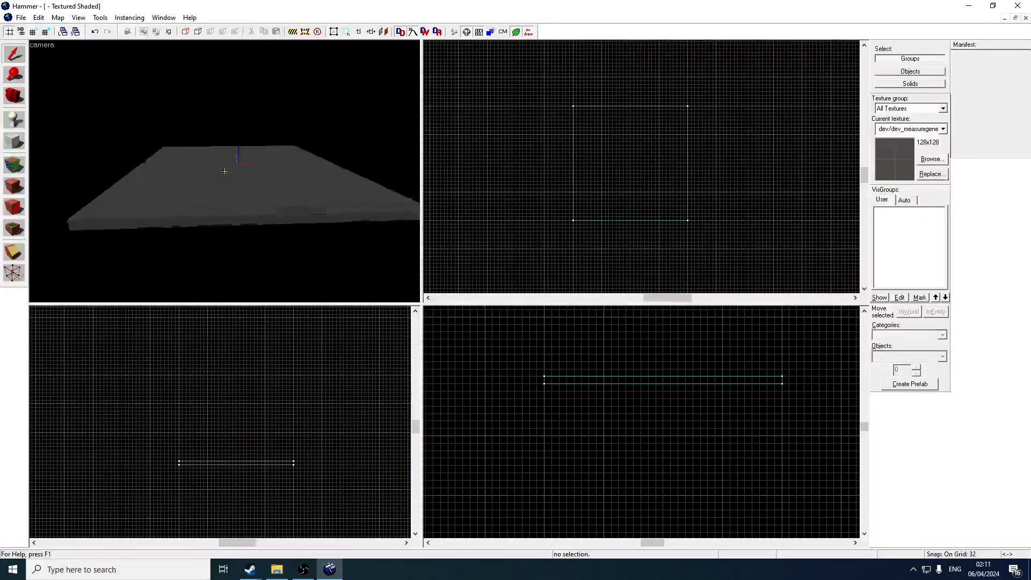
pyautogui.click(229, 200)
pyautogui.click(282, 241)
pyautogui.click(284, 193)
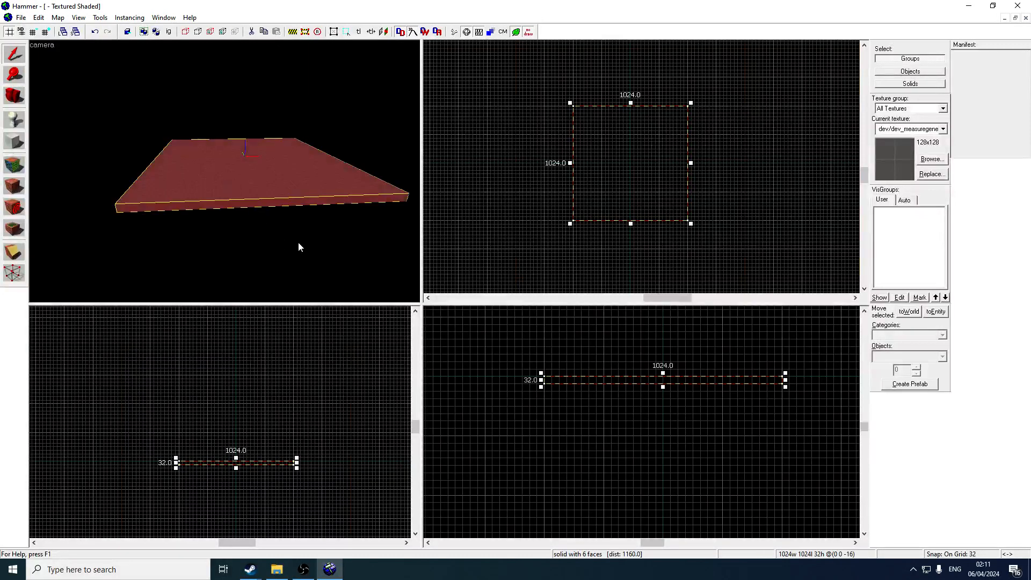
pyautogui.click(299, 244)
# Try creating a second block, 1056 by 1024 by 32 units, overlapping the floor, and discard it.
pyautogui.click(15, 140)
pyautogui.moveTo(570, 106); pyautogui.dragTo(688, 222)
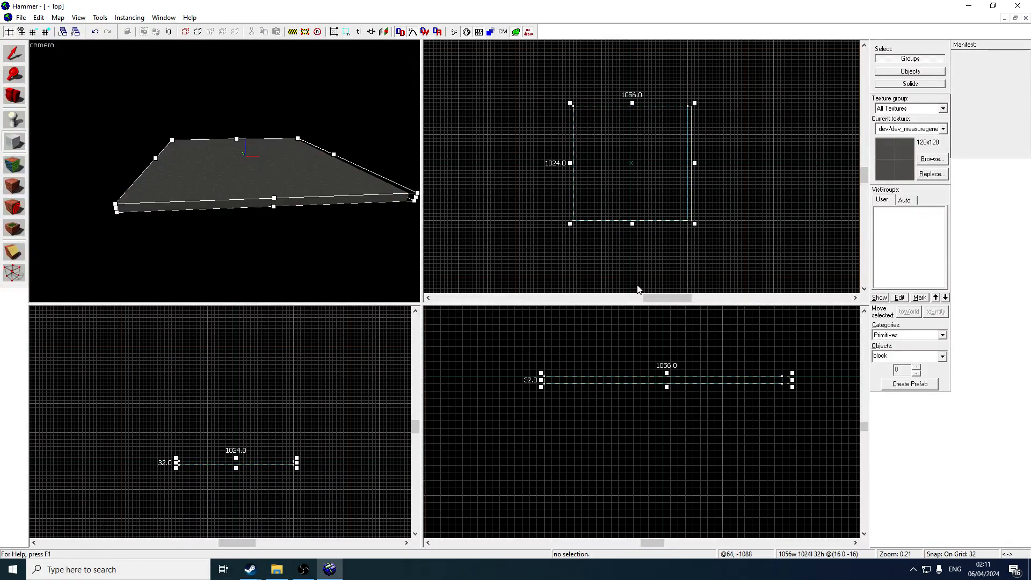
pyautogui.press('Return')
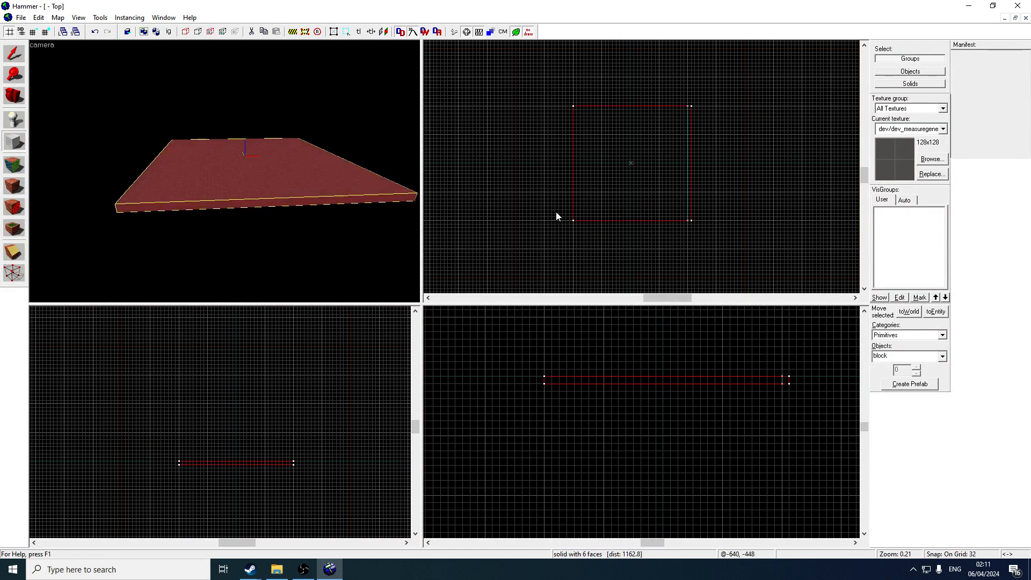
pyautogui.press('Escape')
pyautogui.hotkey('shift', 's')
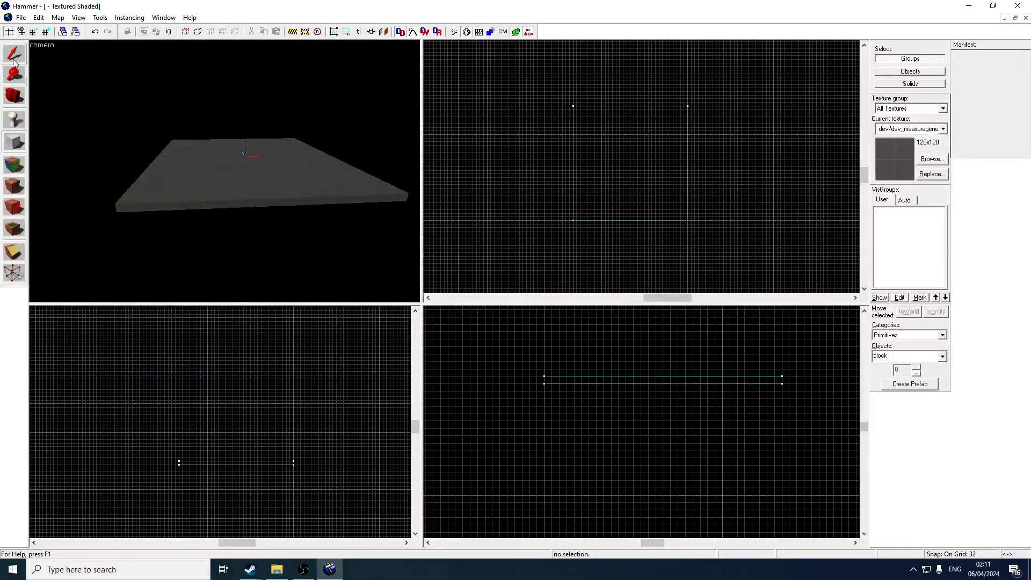
# Try creating a 1024 by 1024 block, 96 units high, over the floor, and discard it.
pyautogui.hotkey('shift', 'b')
pyautogui.moveTo(573, 107); pyautogui.dragTo(688, 222)
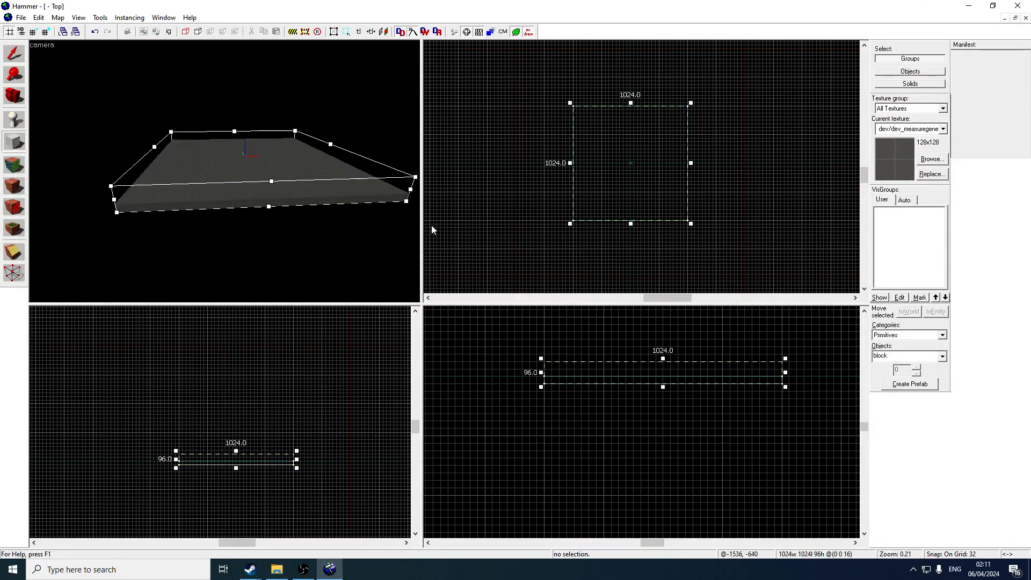
pyautogui.press('Return')
pyautogui.press('Escape')
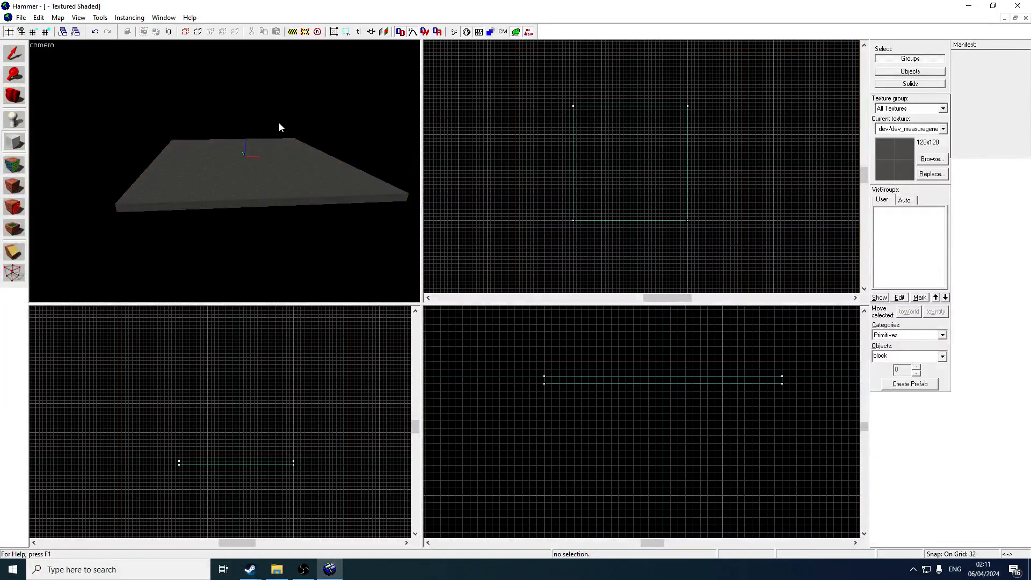
# Examine the floor block from several angles in the camera view.
pyautogui.press('z')
pyautogui.press('w')
pyautogui.press('z')
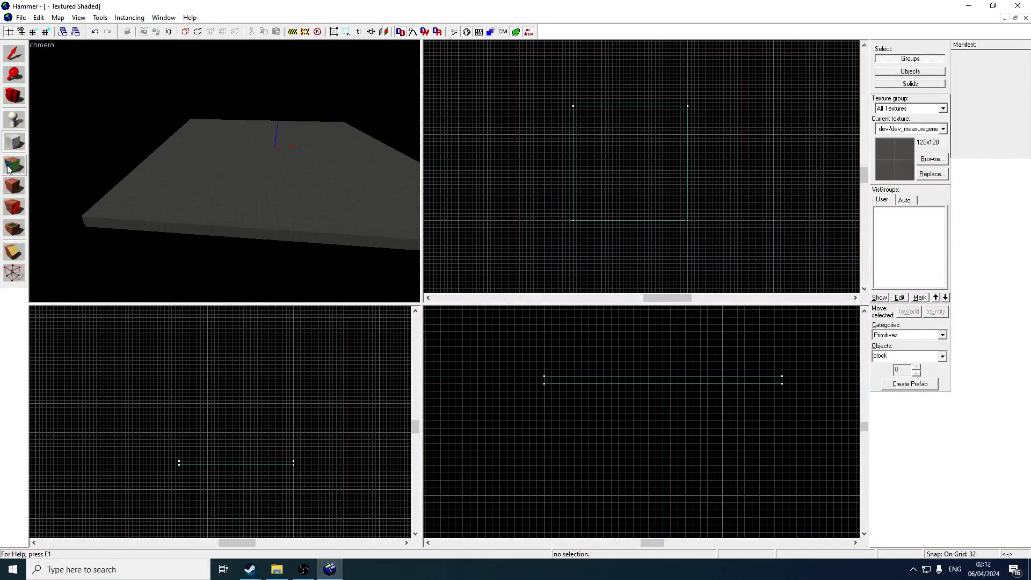
pyautogui.scroll(2, 589, 112)
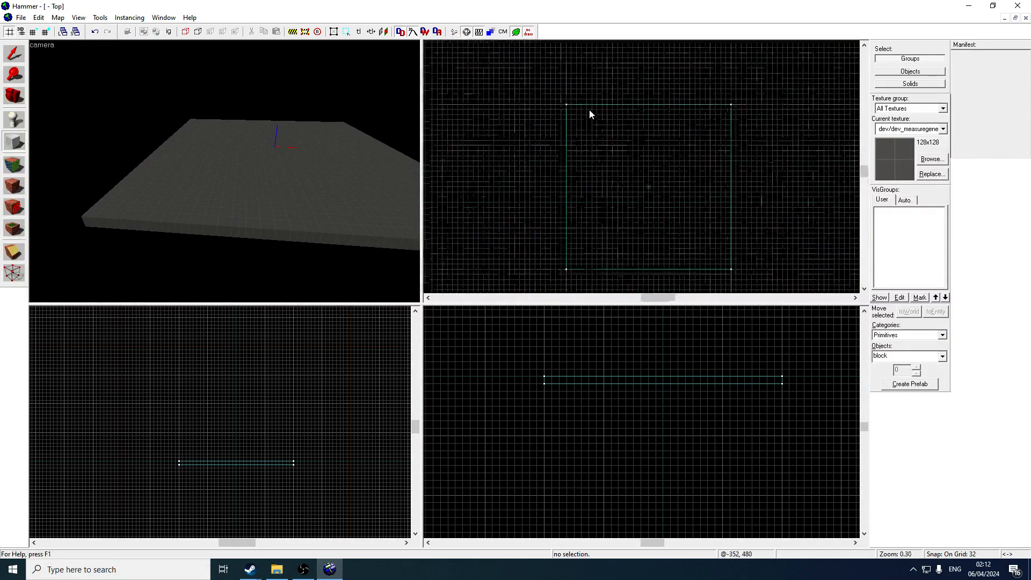
pyautogui.scroll(-2, 589, 111)
pyautogui.press('z')
pyautogui.press('s')
pyautogui.press('z')
pyautogui.hotkey('shift', 's')
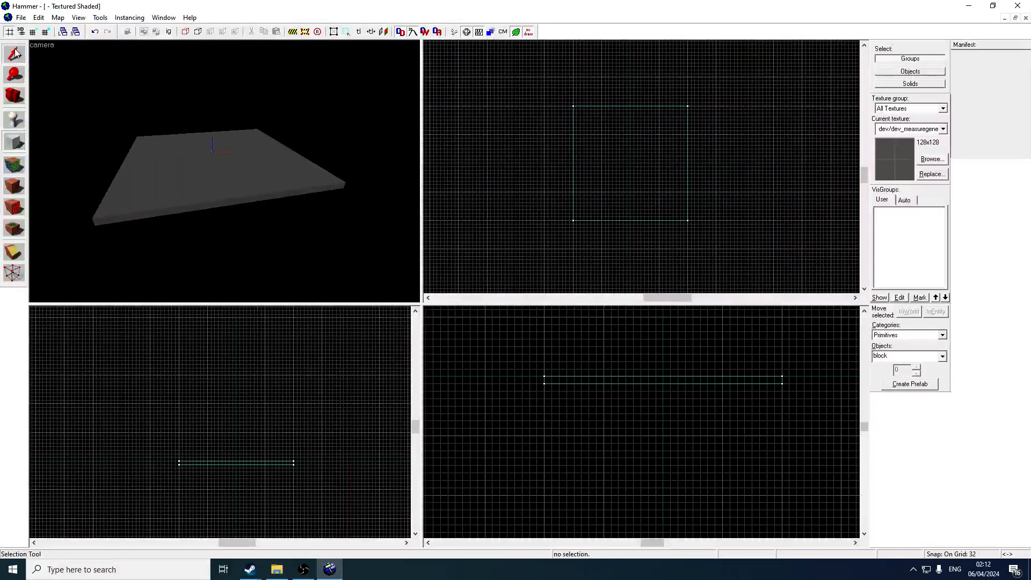
pyautogui.press('z')
pyautogui.press('w')
pyautogui.press('a')
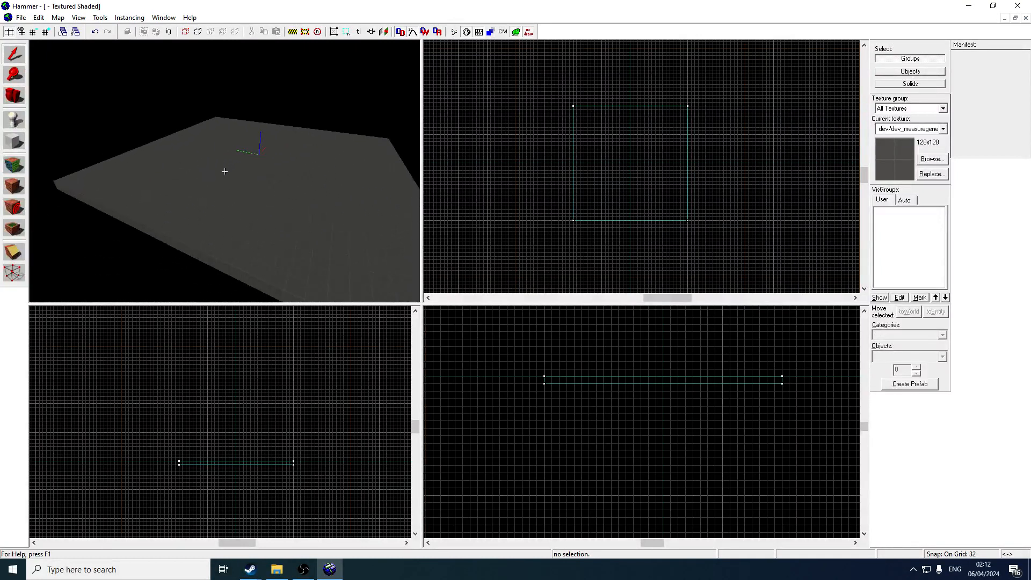
pyautogui.press('z')
pyautogui.press('z')
pyautogui.press('d')
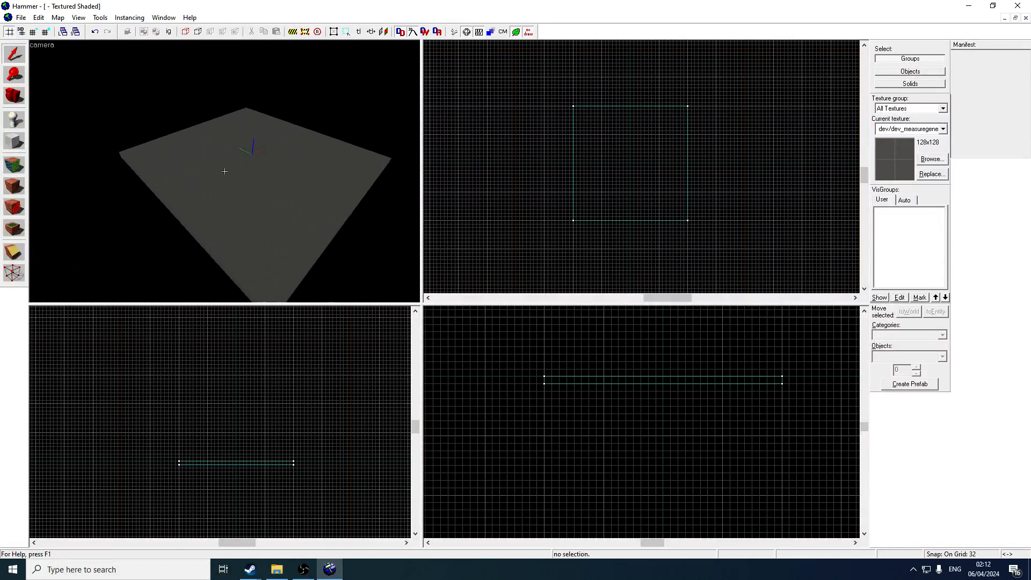
pyautogui.press('w')
pyautogui.press('z')
pyautogui.click(17, 114)
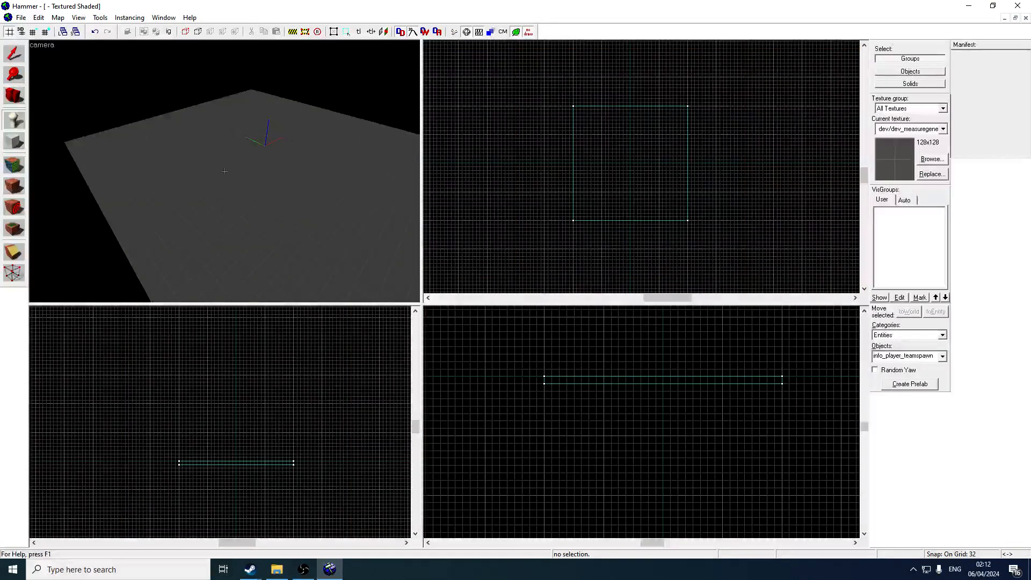
pyautogui.scroll(-4, 223, 168)
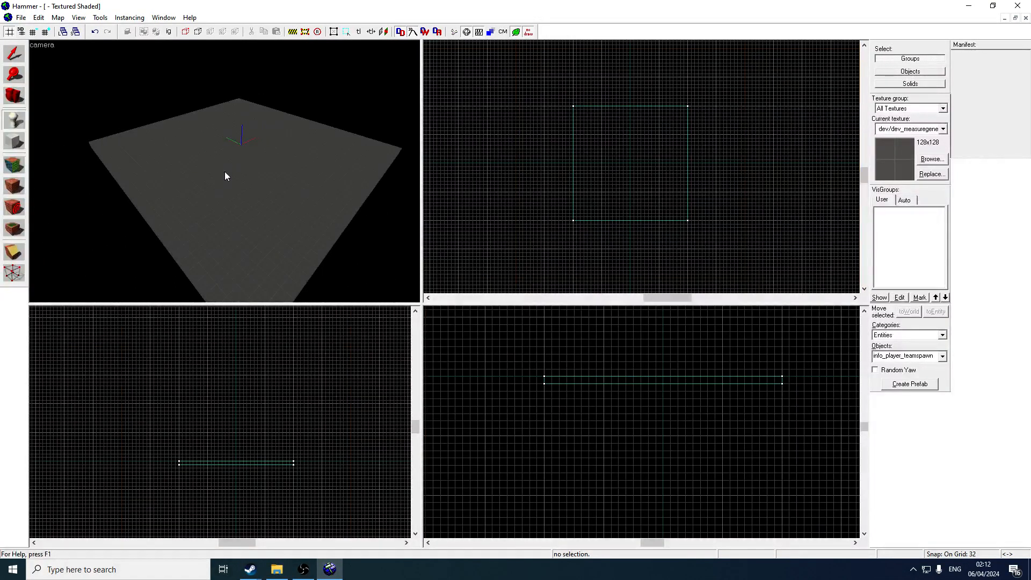
# Select the floor block and shrink it to 512 by 512 units around its centre.
pyautogui.click(15, 58)
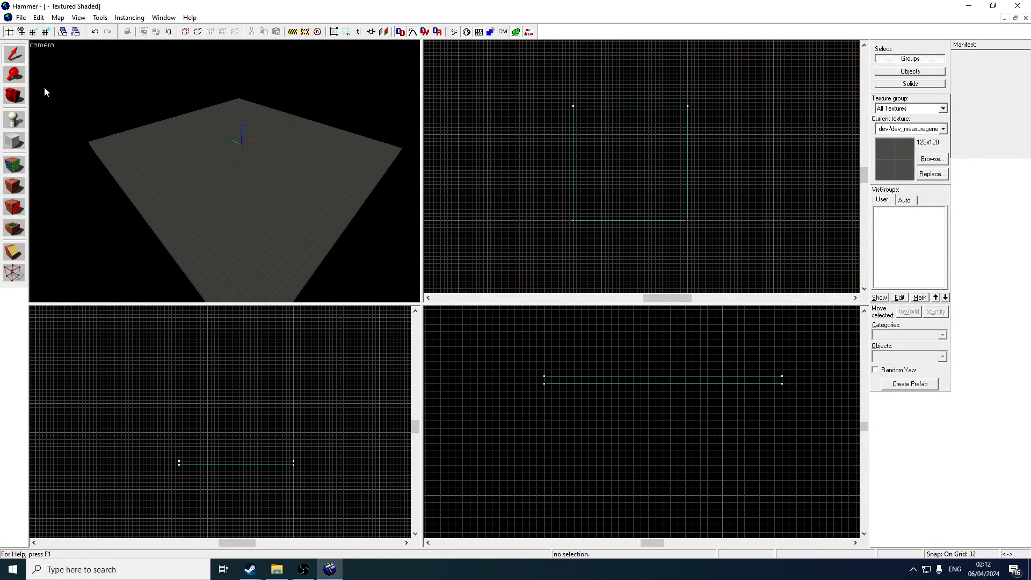
pyautogui.click(259, 203)
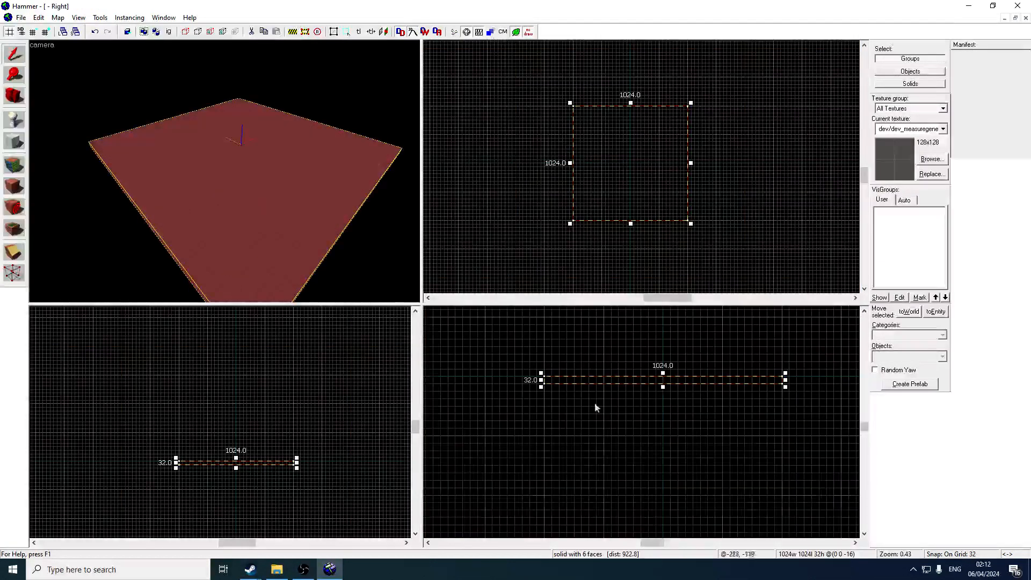
pyautogui.scroll(-3, 585, 406)
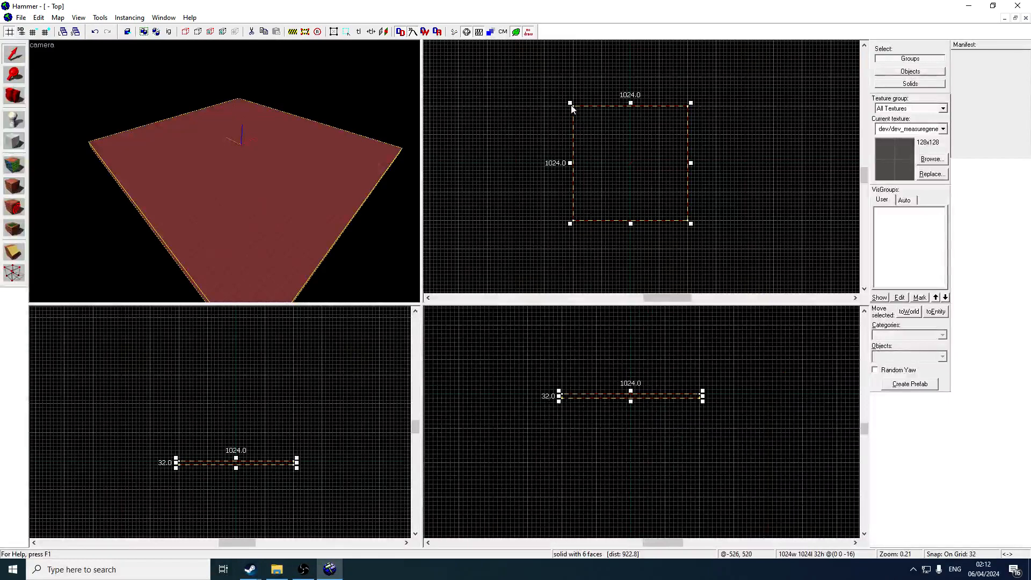
pyautogui.moveTo(571, 104); pyautogui.dragTo(599, 131)
pyautogui.moveTo(692, 228); pyautogui.dragTo(663, 197)
pyautogui.scroll(3, 590, 129)
pyautogui.scroll(-2, 591, 129)
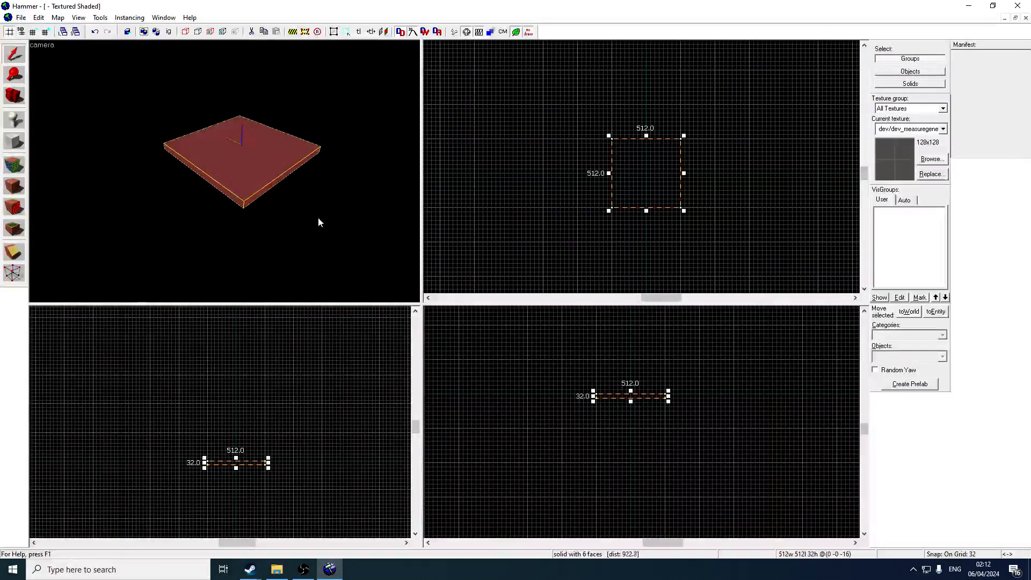
# Build four walls, each 512 units long, 32 units thick and 256 units high, around the floor's outer edges.
pyautogui.scroll(4, 317, 223)
pyautogui.scroll(-1, 222, 177)
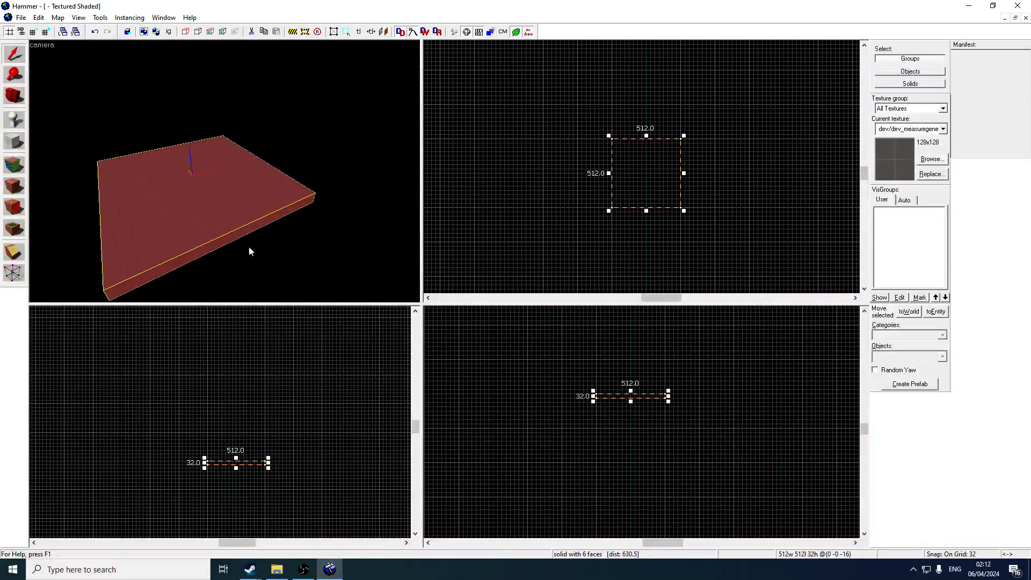
pyautogui.scroll(3, 215, 471)
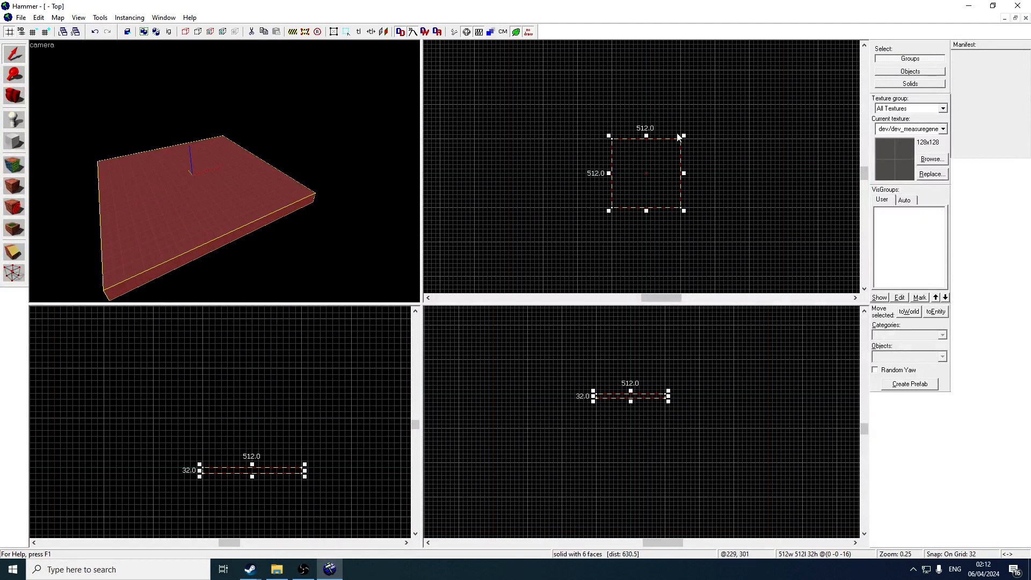
pyautogui.moveTo(217, 469)
pyautogui.mouseDown()
pyautogui.moveTo(214, 460)
pyautogui.moveTo(240, 460)
pyautogui.moveTo(203, 437)
pyautogui.moveTo(206, 414)
pyautogui.mouseUp()
pyautogui.moveTo(662, 210)
pyautogui.mouseDown()
pyautogui.moveTo(603, 138)
pyautogui.moveTo(682, 147)
pyautogui.moveTo(614, 144)
pyautogui.mouseUp()
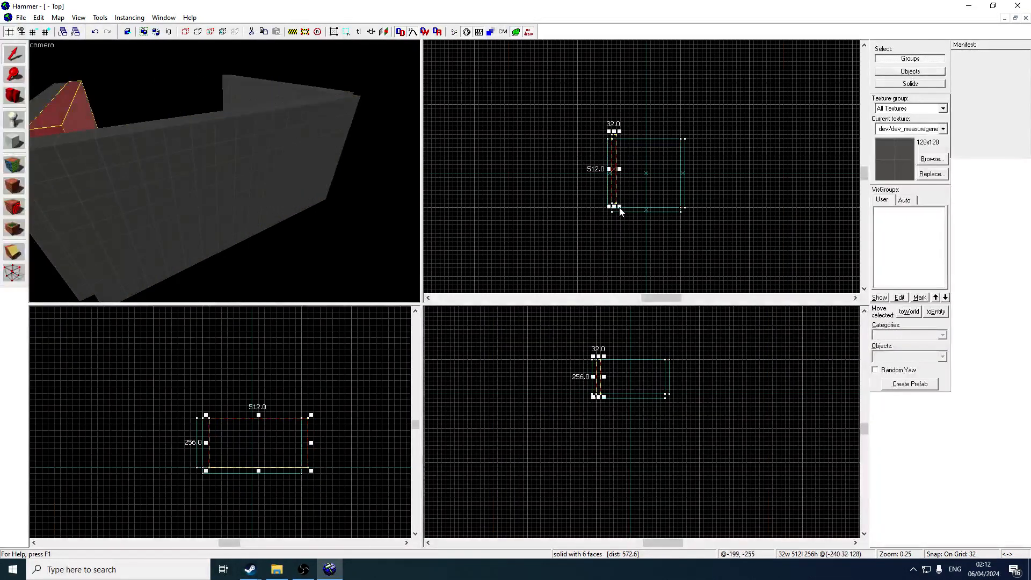
pyautogui.moveTo(618, 208)
pyautogui.mouseDown()
pyautogui.moveTo(680, 150)
pyautogui.moveTo(725, 173)
pyautogui.mouseUp()
pyautogui.press('Delete')
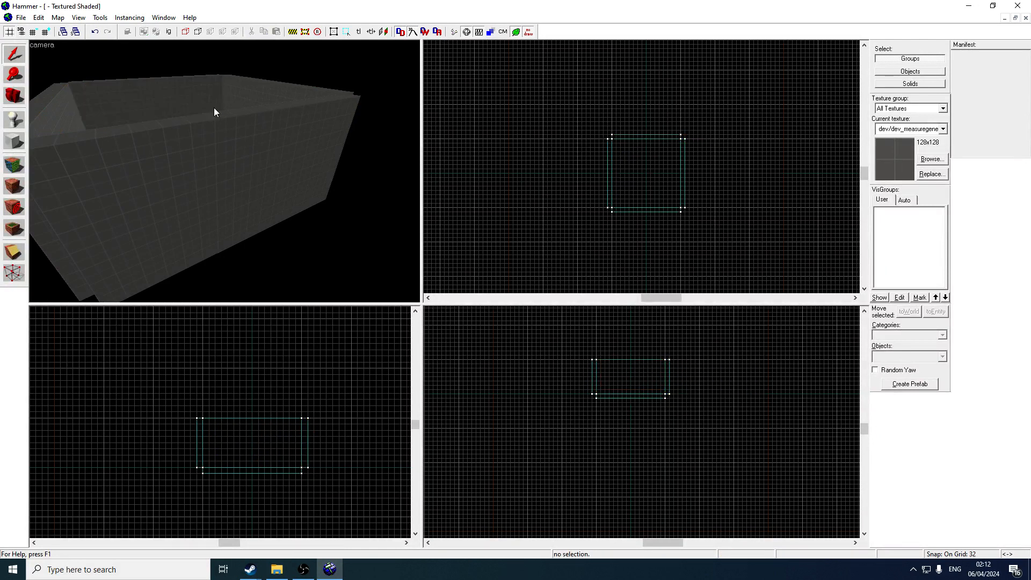
# Raise the underside of one wall so it is 128 units high, leaving an opening beneath it.
pyautogui.click(18, 150)
pyautogui.click(18, 60)
pyautogui.click(215, 105)
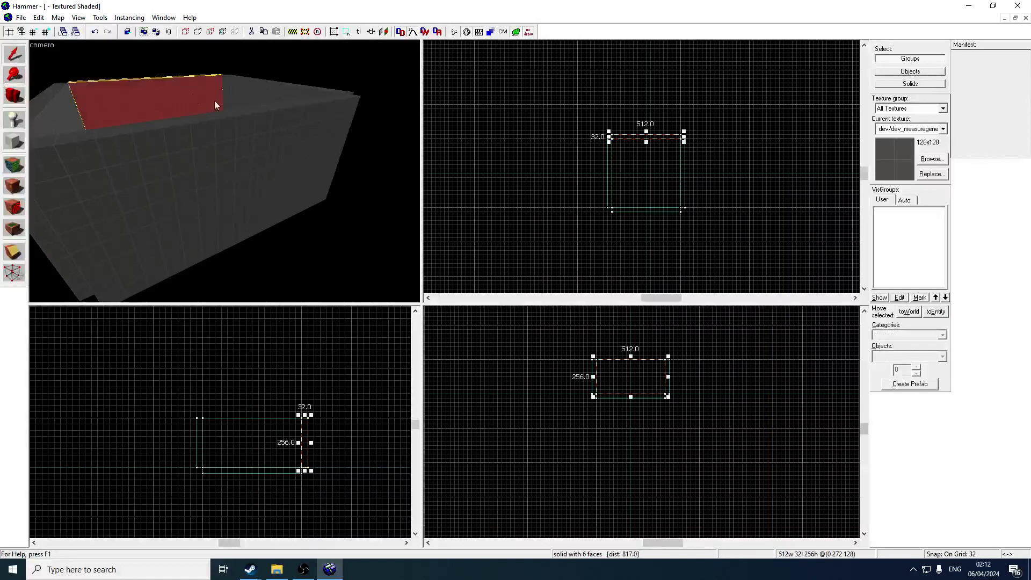
pyautogui.moveTo(632, 397); pyautogui.dragTo(636, 377)
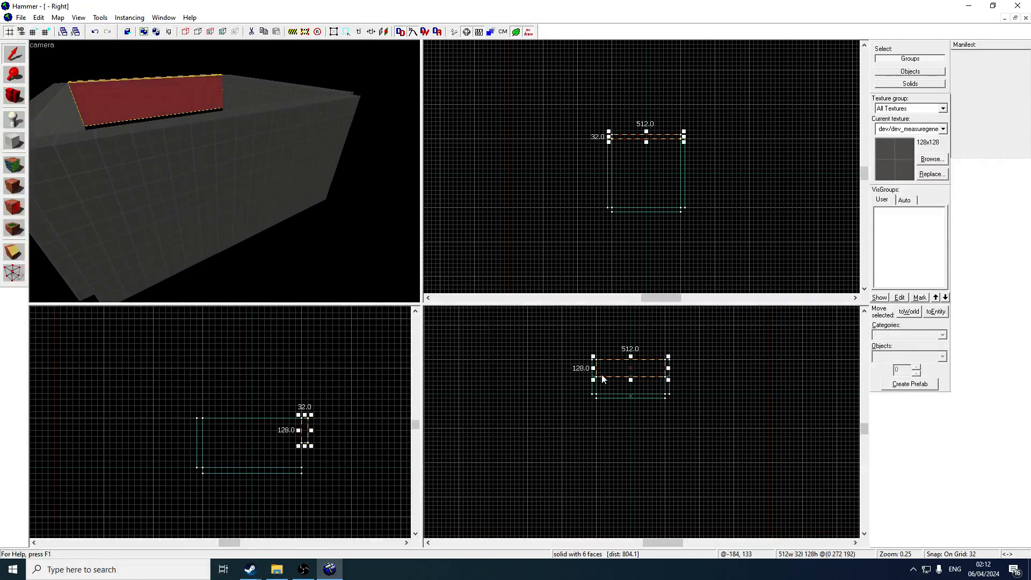
# Try moving the raised wall 32 units inward over the floor's edge, and return it to its outer position.
pyautogui.press('z')
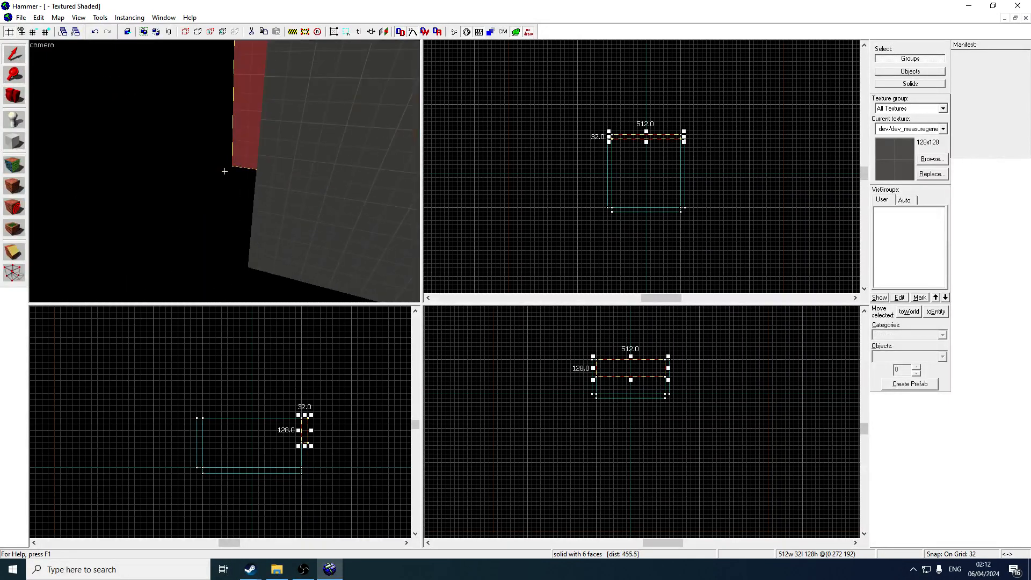
pyautogui.press('s')
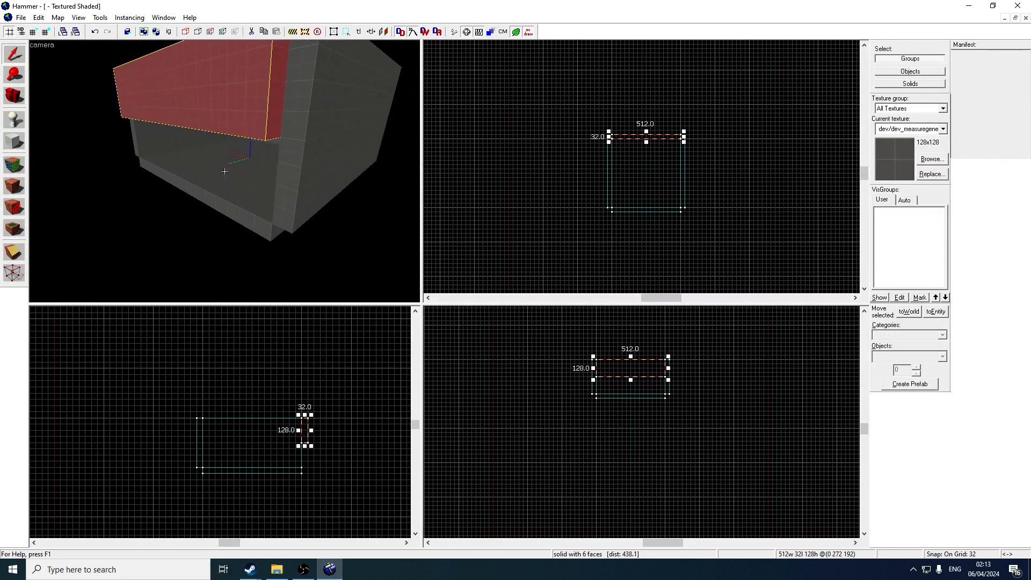
pyautogui.scroll(3, 630, 149)
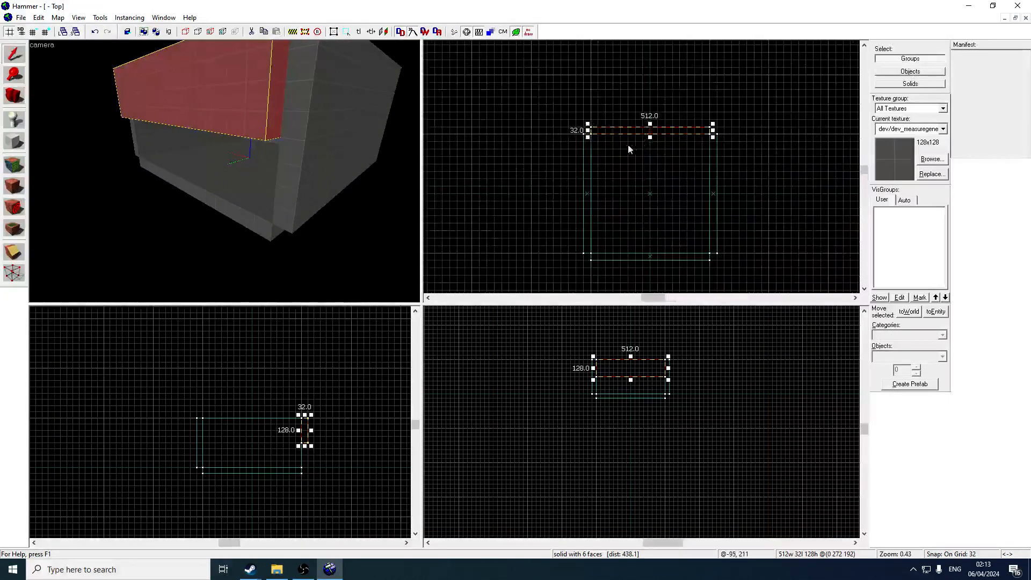
pyautogui.press('Down')
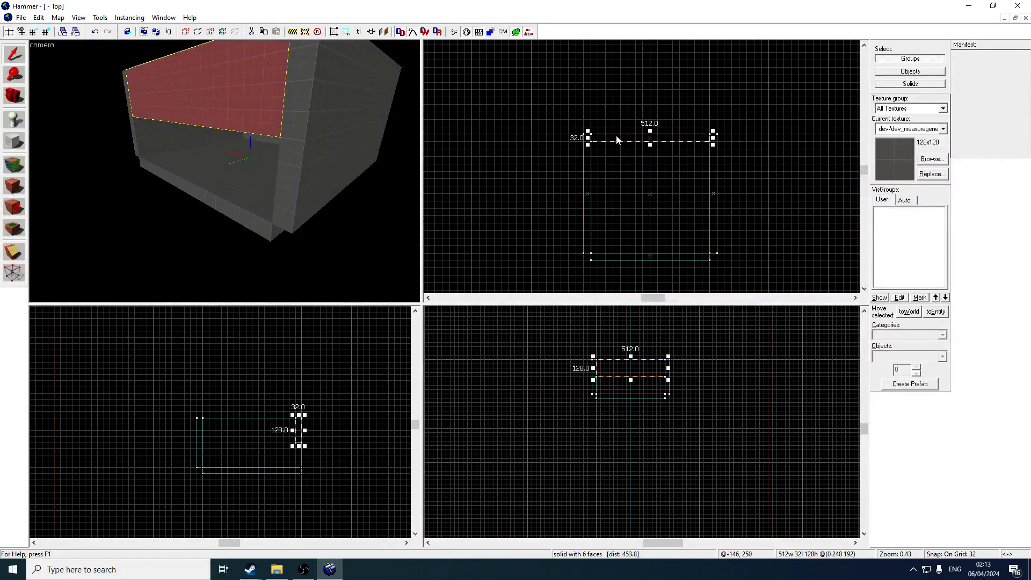
pyautogui.click(315, 188)
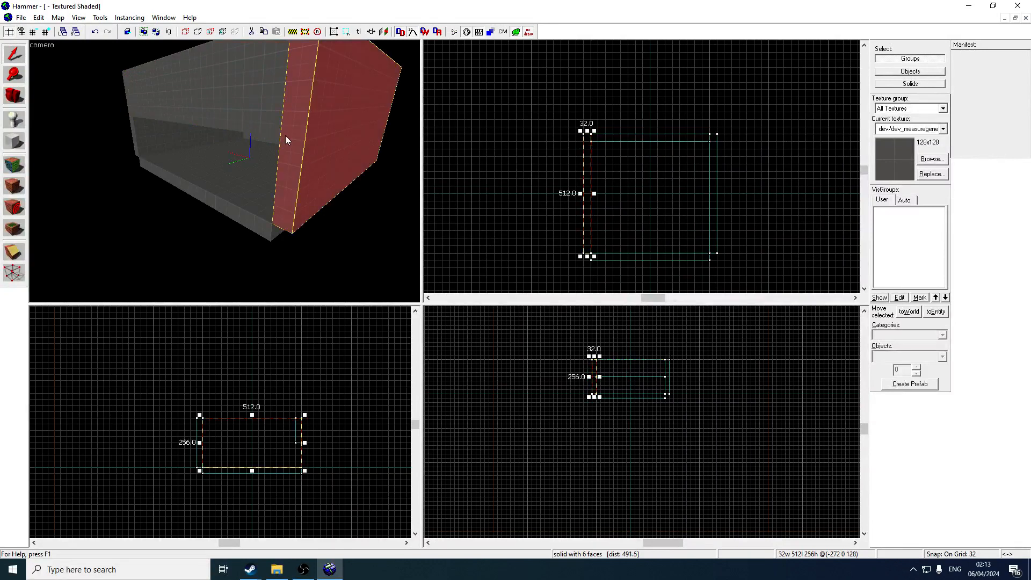
pyautogui.click(274, 161)
pyautogui.click(252, 101)
pyautogui.moveTo(611, 137); pyautogui.dragTo(610, 131)
# Create a walkway block, 192 by 512 by 32 units, extending outward from the floor under the raised wall.
pyautogui.click(316, 166)
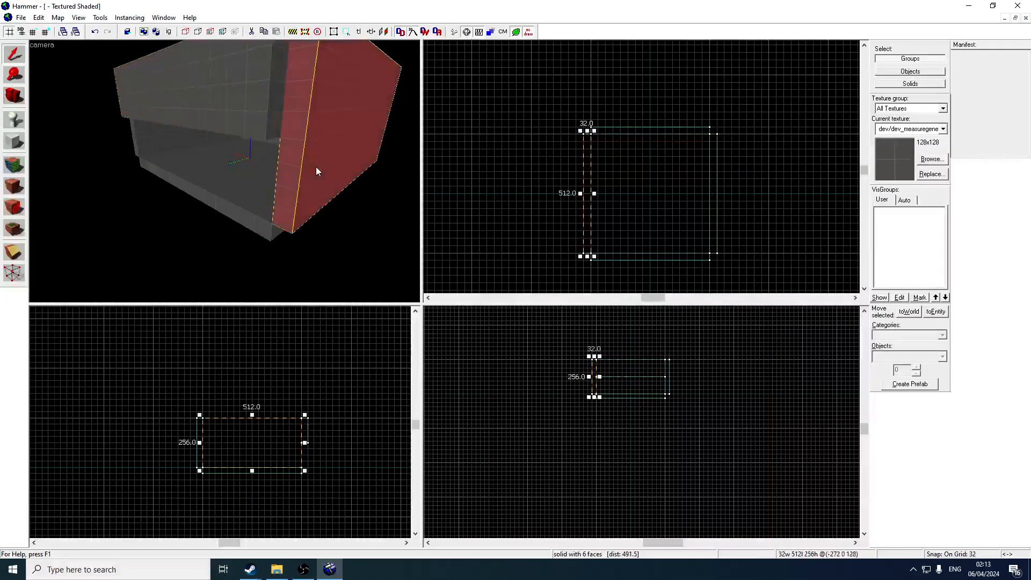
pyautogui.click(252, 206)
pyautogui.hotkey('shift', 'b')
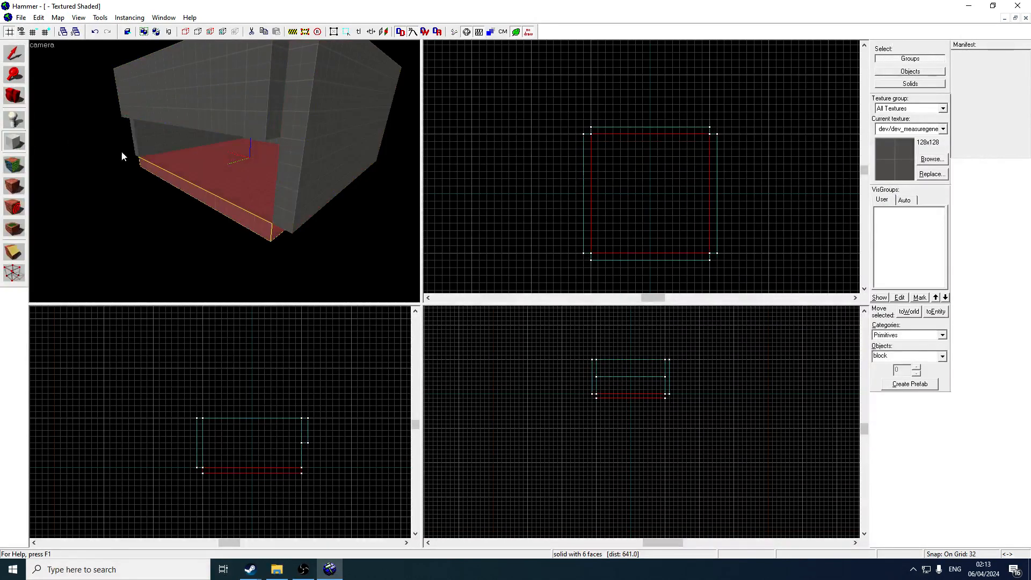
pyautogui.moveTo(629, 133)
pyautogui.mouseDown()
pyautogui.moveTo(675, 65)
pyautogui.moveTo(675, 139)
pyautogui.mouseUp()
pyautogui.press('Return')
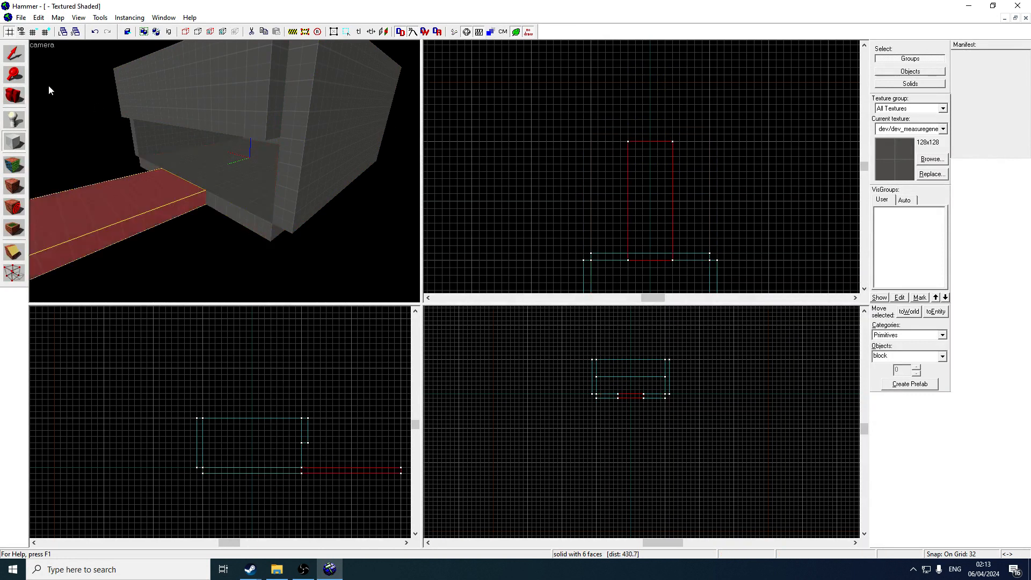
# Copy the raised wall into the opening below and narrow it into two 160-unit-wide pieces flanking a 192-unit doorway.
pyautogui.press('a')
pyautogui.click(15, 58)
pyautogui.press('d')
pyautogui.click(253, 182)
pyautogui.click(152, 182)
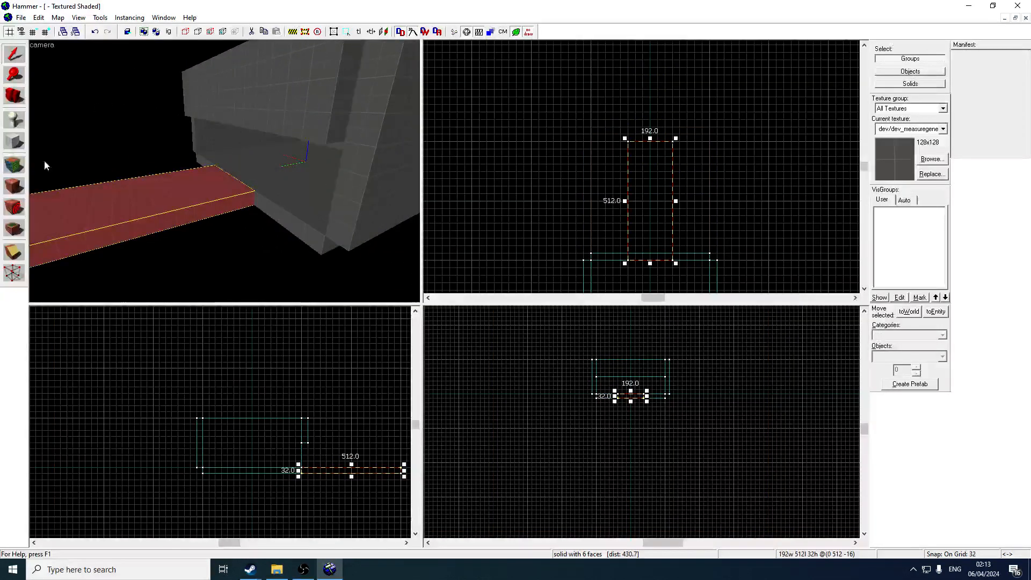
pyautogui.click(247, 112)
pyautogui.scroll(5, 614, 375)
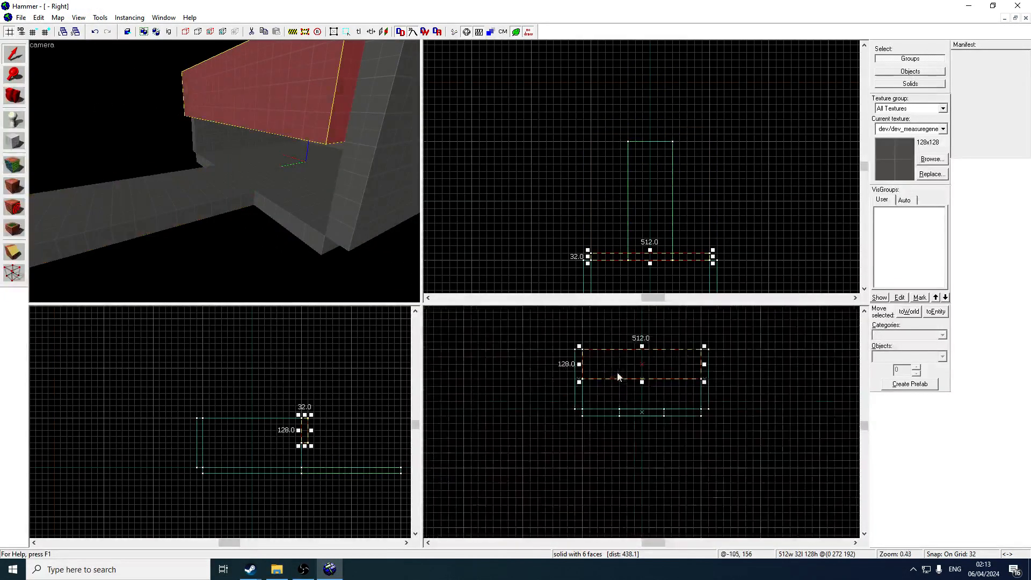
pyautogui.click(612, 401)
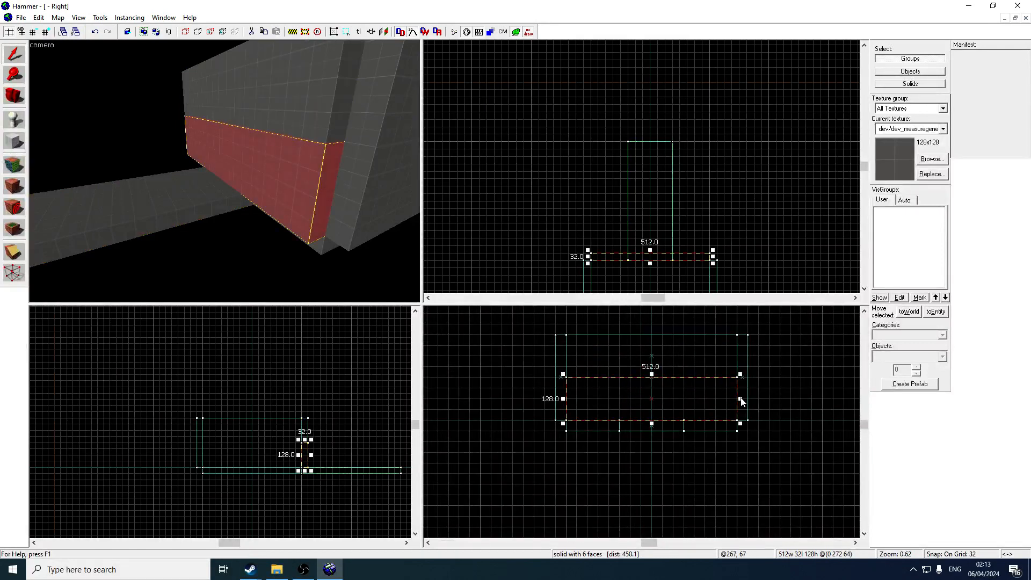
pyautogui.moveTo(740, 399)
pyautogui.mouseDown()
pyautogui.moveTo(624, 407)
pyautogui.moveTo(724, 394)
pyautogui.moveTo(710, 399)
pyautogui.mouseUp()
pyautogui.scroll(-8, 218, 201)
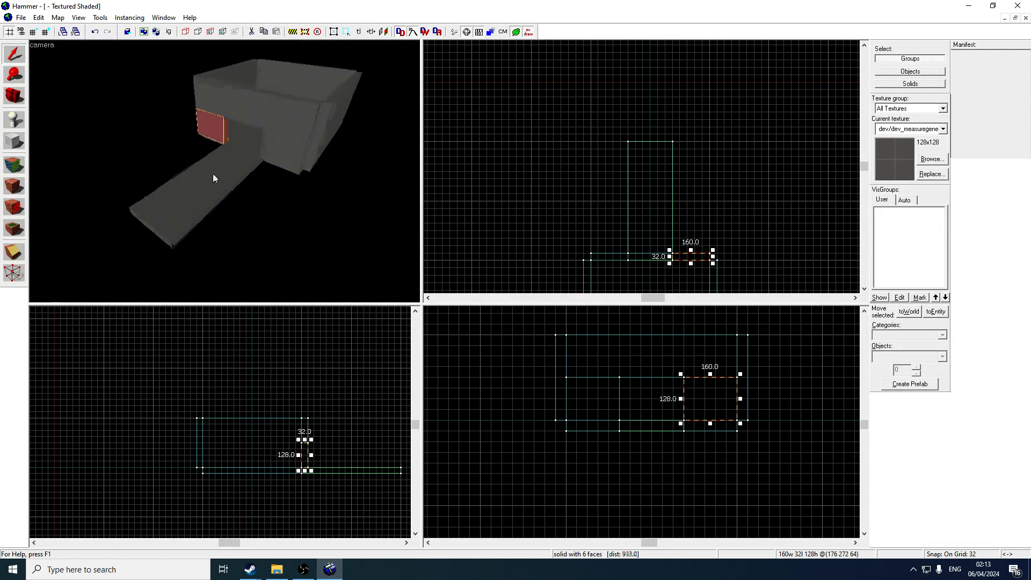
# Resize the walkway block outside the doorway to 512 units wide and 1280 units long.
pyautogui.click(214, 177)
pyautogui.moveTo(627, 206); pyautogui.dragTo(578, 211)
pyautogui.moveTo(677, 204); pyautogui.dragTo(720, 202)
pyautogui.scroll(-1, 698, 202)
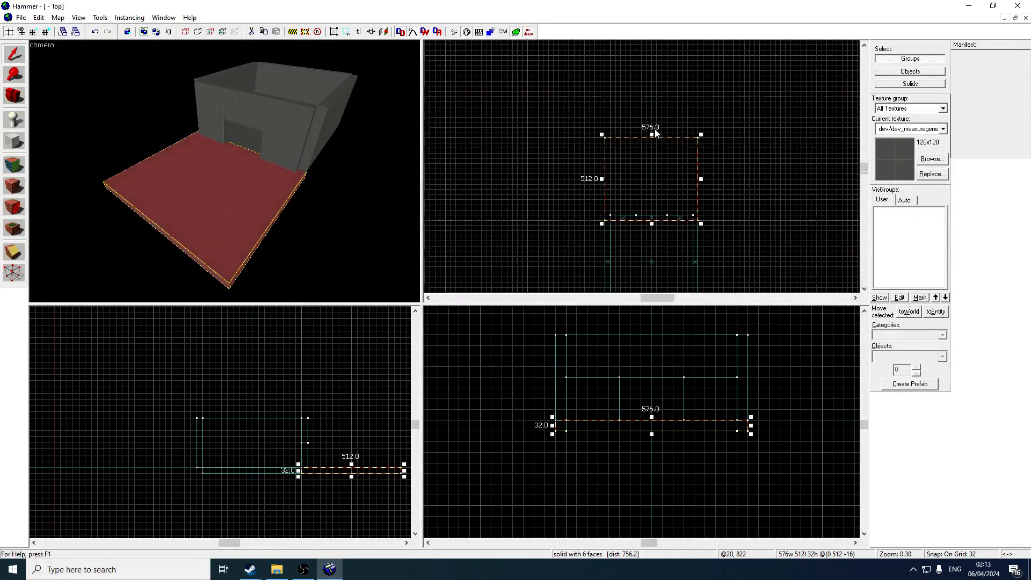
pyautogui.moveTo(600, 175); pyautogui.dragTo(607, 175)
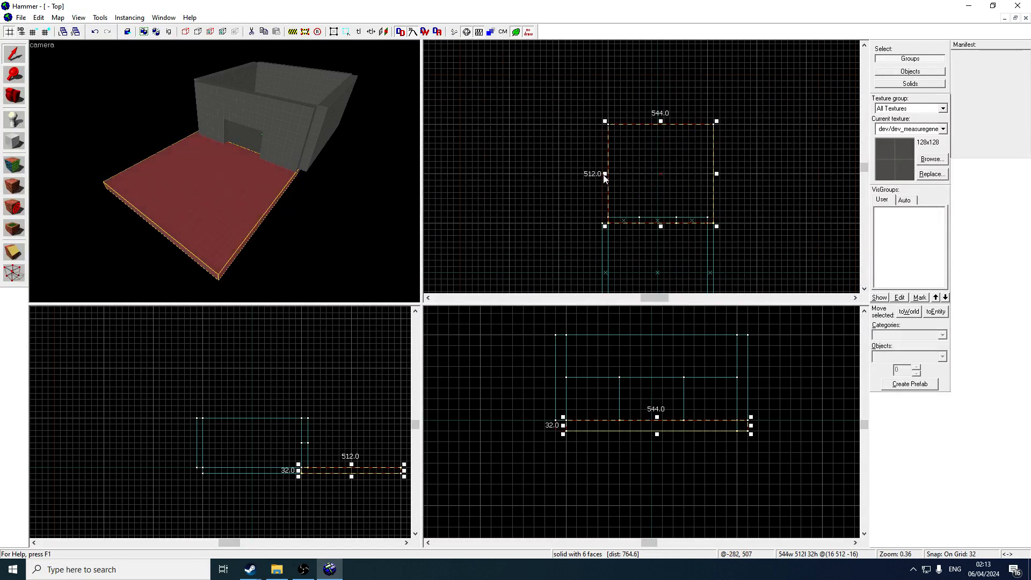
pyautogui.moveTo(718, 176)
pyautogui.mouseDown()
pyautogui.moveTo(664, 110)
pyautogui.moveTo(666, 75)
pyautogui.mouseUp()
pyautogui.scroll(-2, 681, 173)
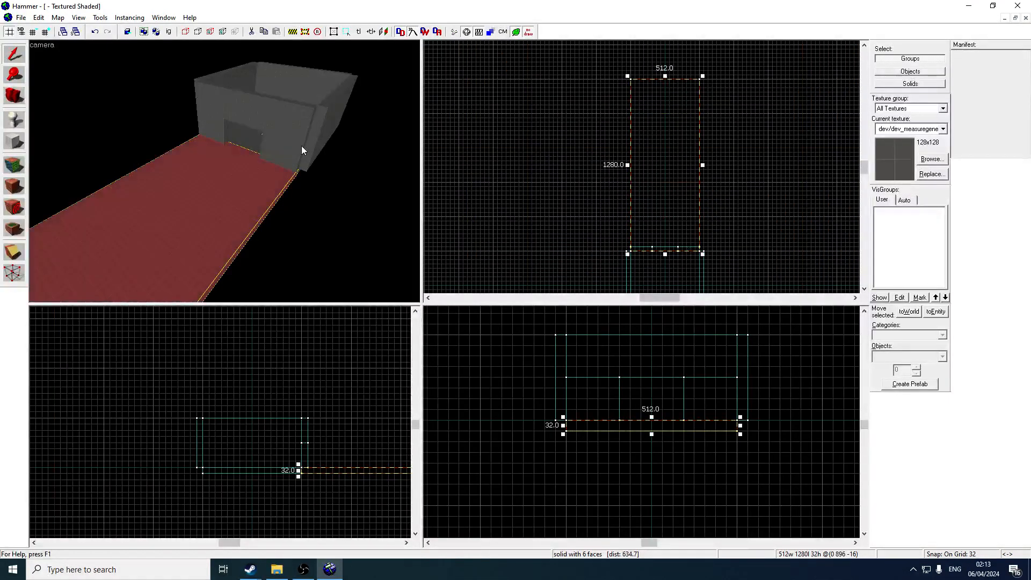
# Select both side walls and extend them 32 units at each end to close the room's corners.
pyautogui.press('z')
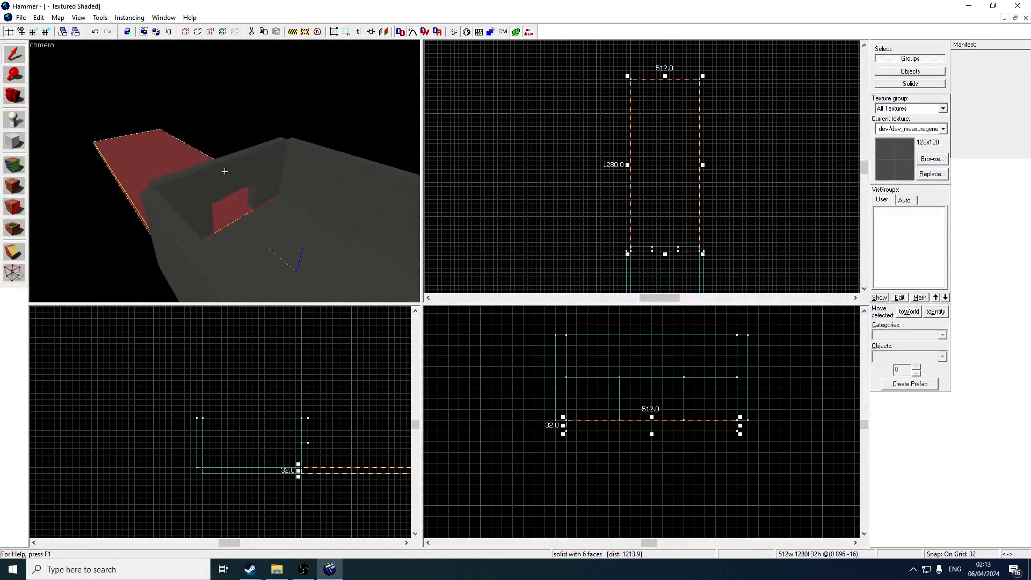
pyautogui.press('z')
pyautogui.click(276, 171)
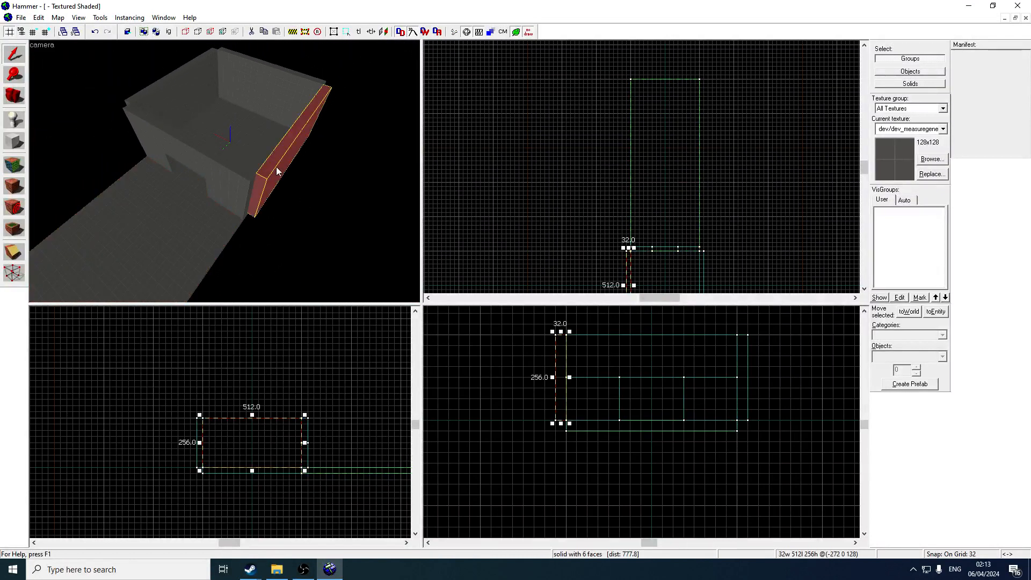
pyautogui.keyDown('ctrl'); pyautogui.click(195, 79); pyautogui.keyUp('ctrl')
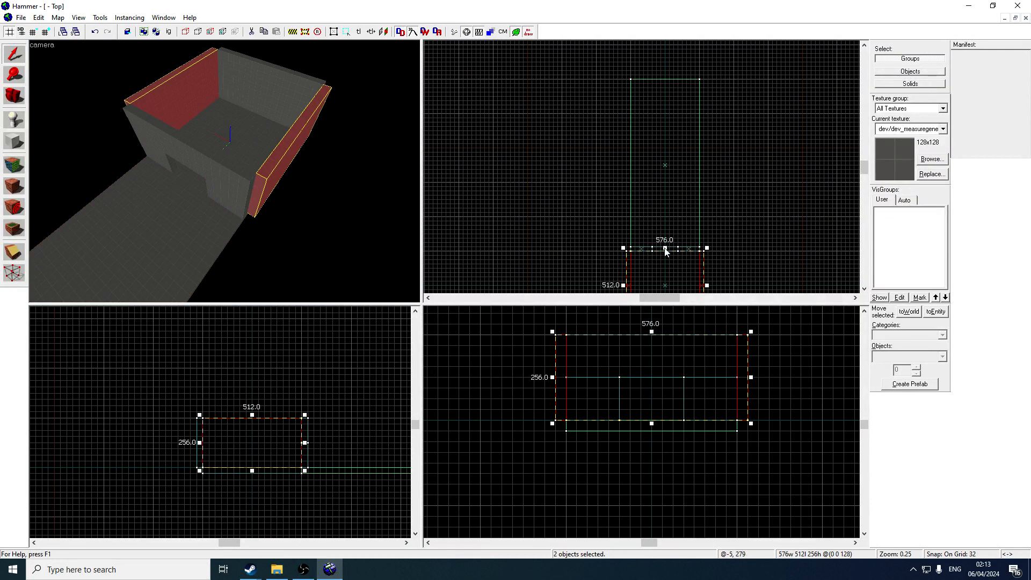
pyautogui.moveTo(664, 248); pyautogui.dragTo(666, 244)
pyautogui.keyDown('shift'); pyautogui.scroll(-2, 666, 244); pyautogui.keyUp('shift')
pyautogui.moveTo(664, 200); pyautogui.dragTo(665, 206)
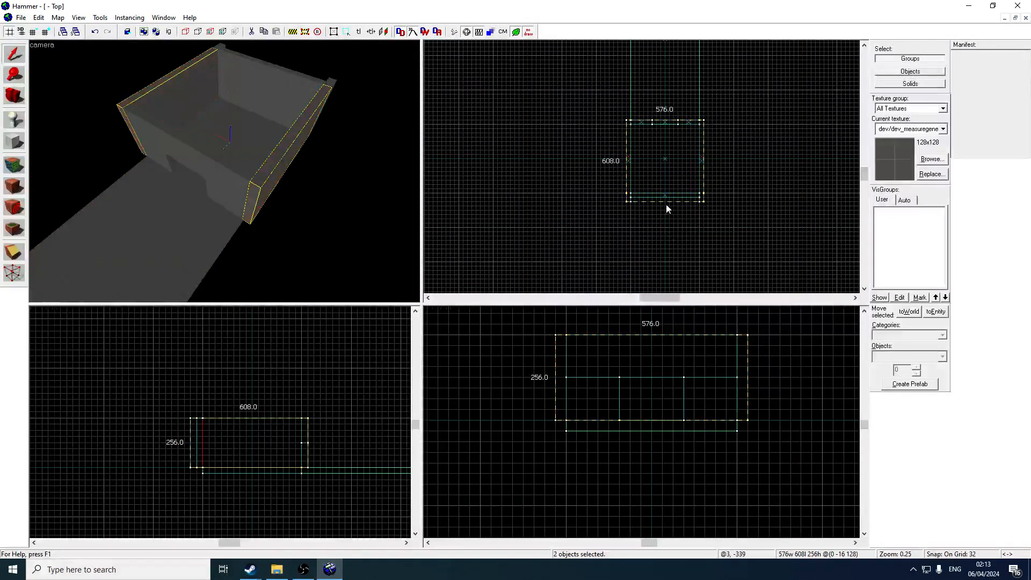
pyautogui.click(362, 204)
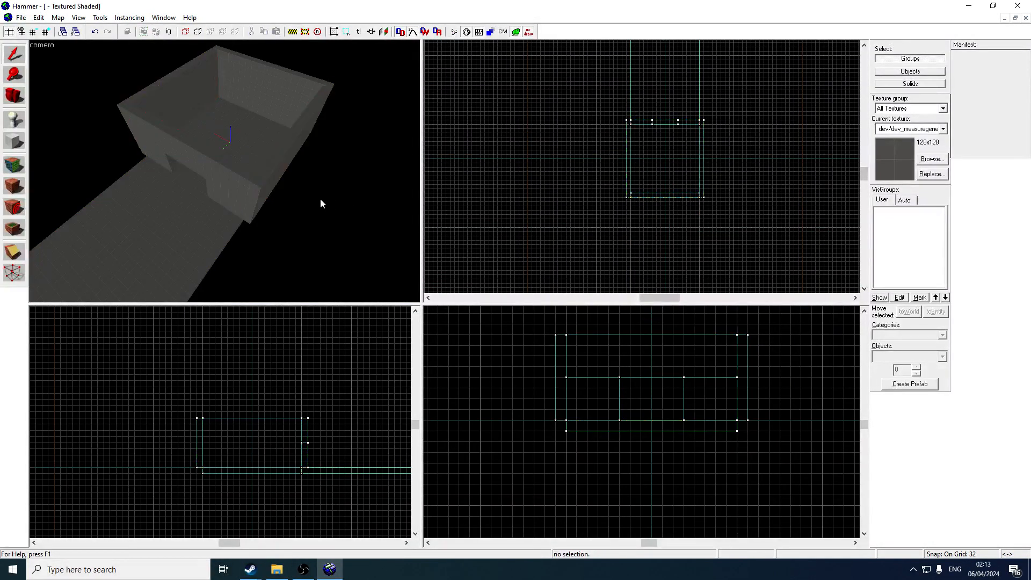
pyautogui.press('z')
pyautogui.press('w')
pyautogui.press('w')
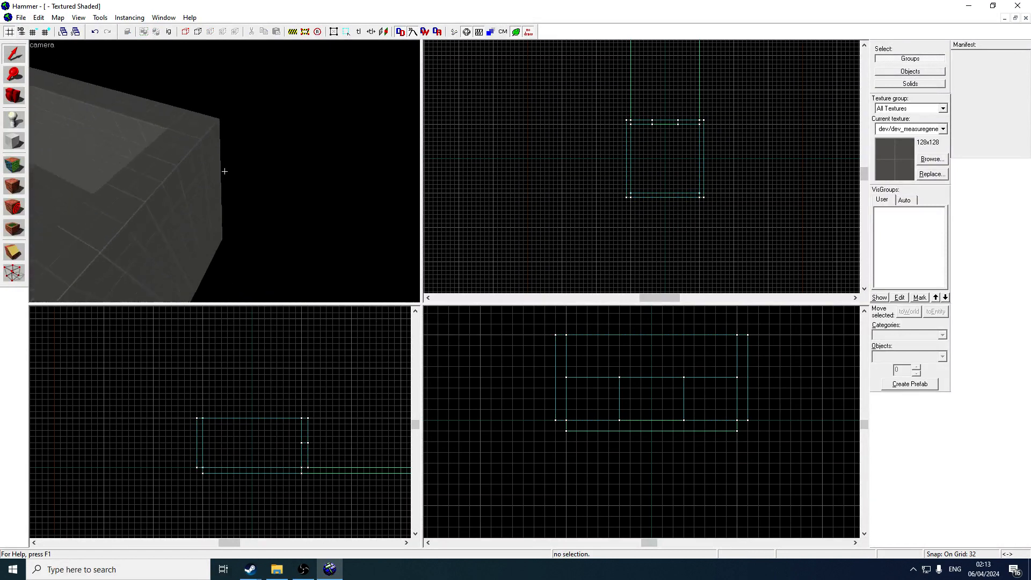
pyautogui.press('w')
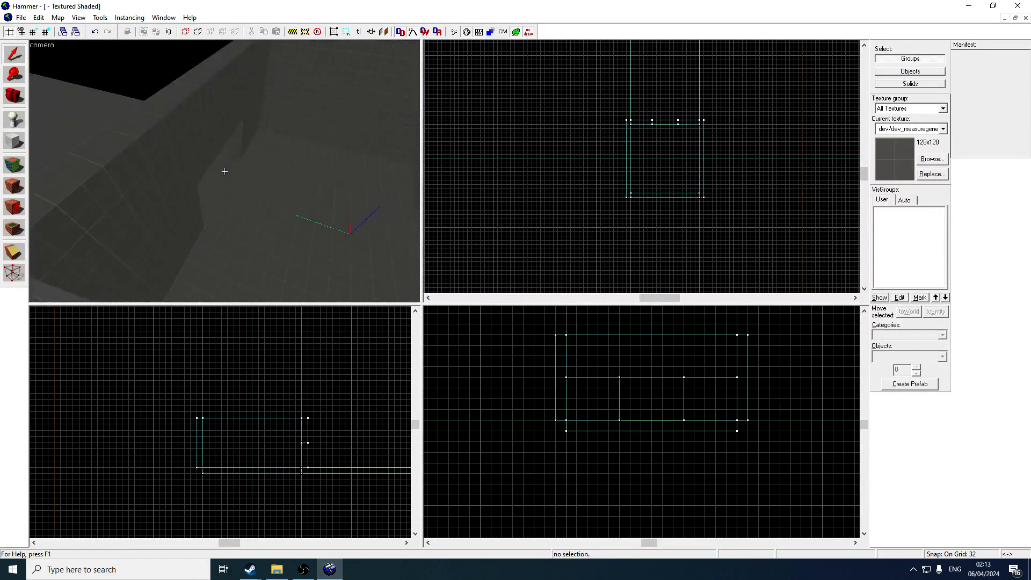
# Place an info_player_teamspawn entity on the room floor, near a corner at the end opposite the doorway.
pyautogui.press('z')
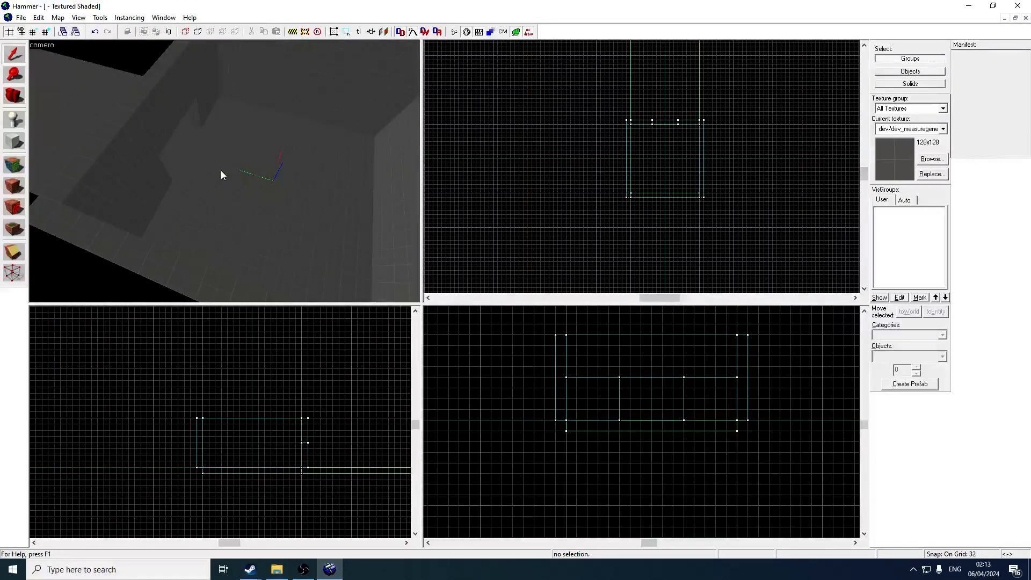
pyautogui.press('z')
pyautogui.press('s')
pyautogui.press('z')
pyautogui.press('w')
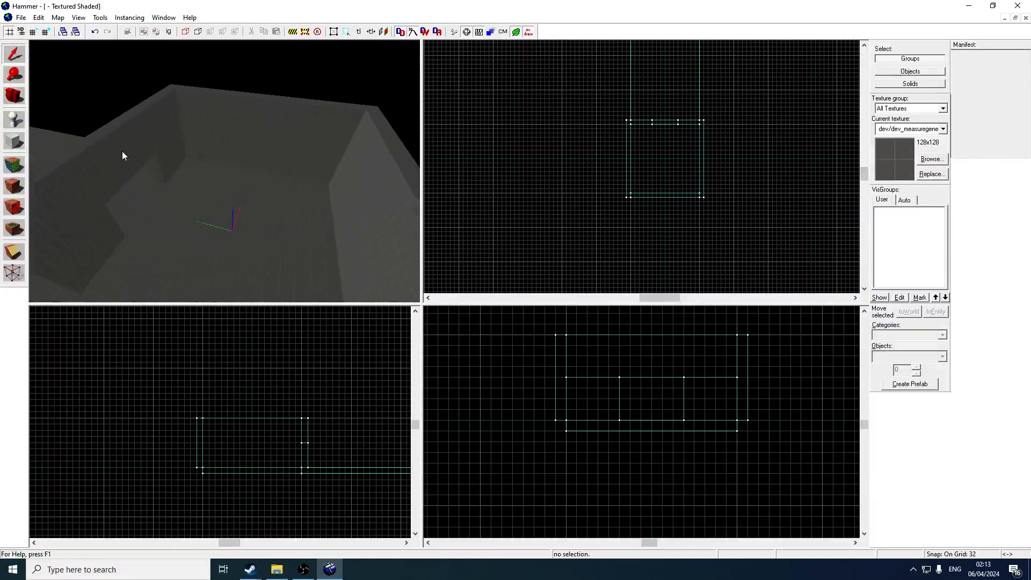
pyautogui.press('z')
pyautogui.press('z')
pyautogui.click(14, 119)
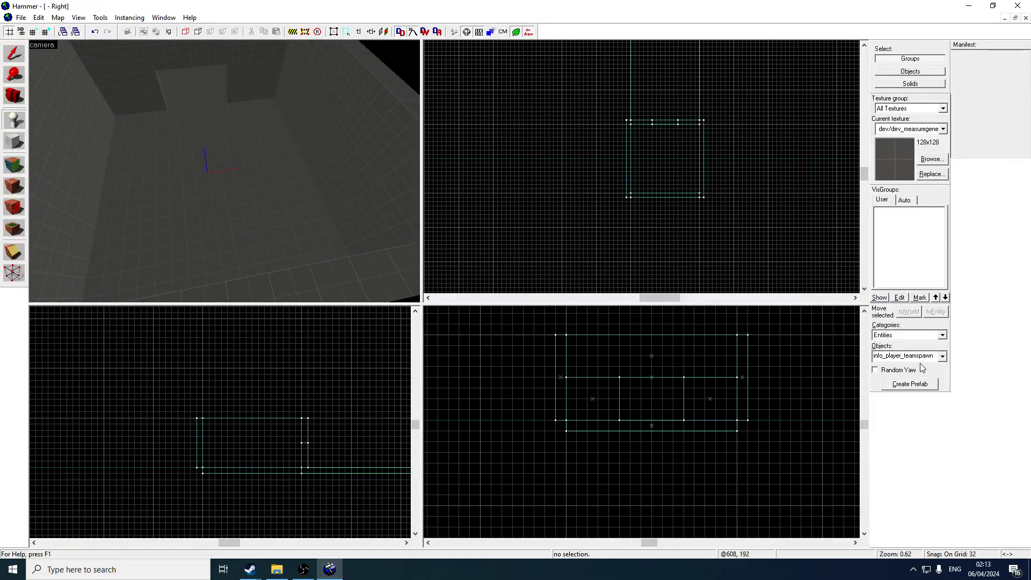
pyautogui.click(132, 248)
pyautogui.click(14, 53)
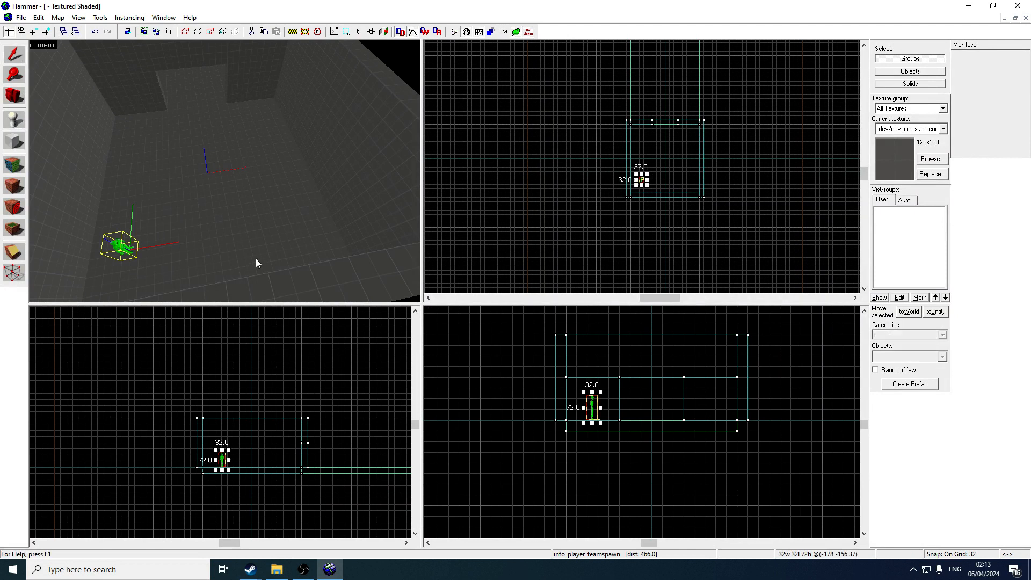
# Rotate the spawn point 90 degrees about the Z axis with a Transformation.
pyautogui.press('z')
pyautogui.press('w')
pyautogui.press('z')
pyautogui.press('z')
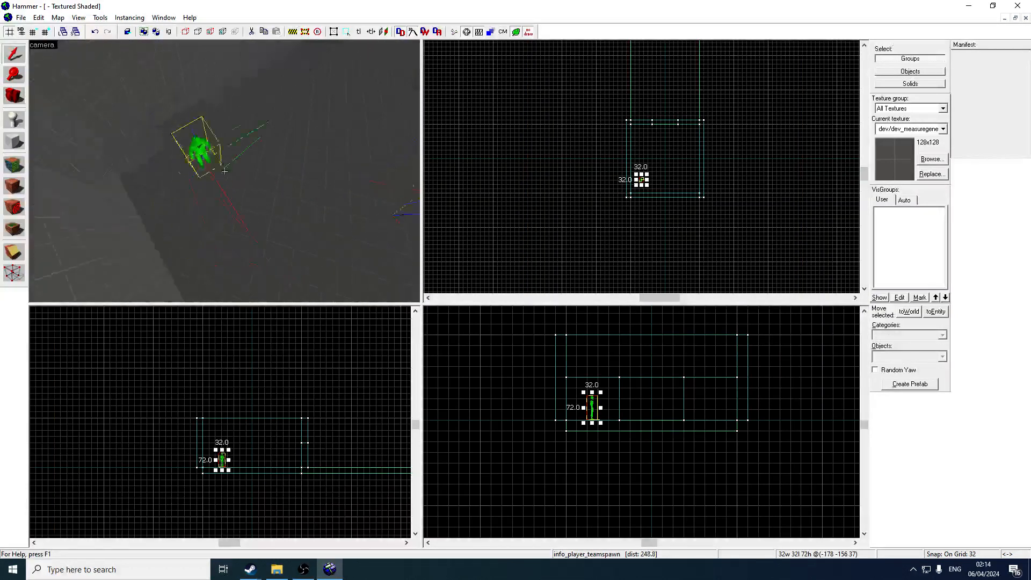
pyautogui.press('w')
pyautogui.press('s')
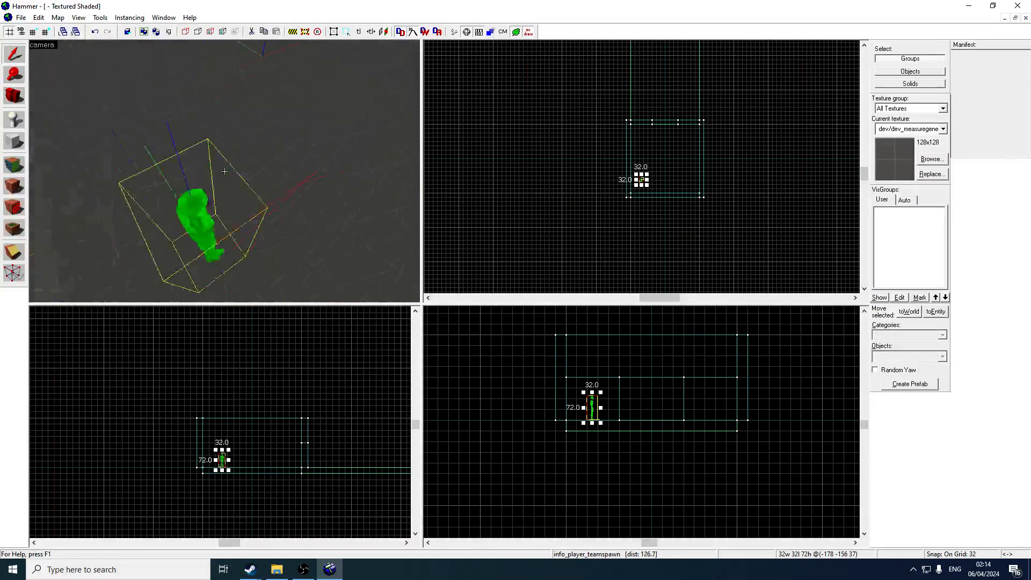
pyautogui.press('z')
pyautogui.rightClick(644, 179)
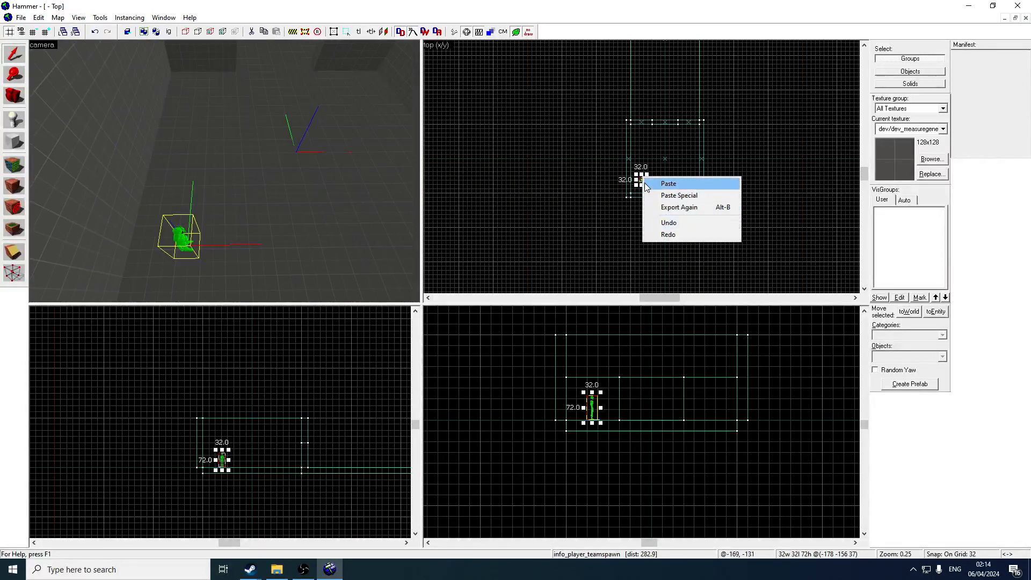
pyautogui.click(641, 179)
pyautogui.rightClick(640, 179)
pyautogui.click(689, 359)
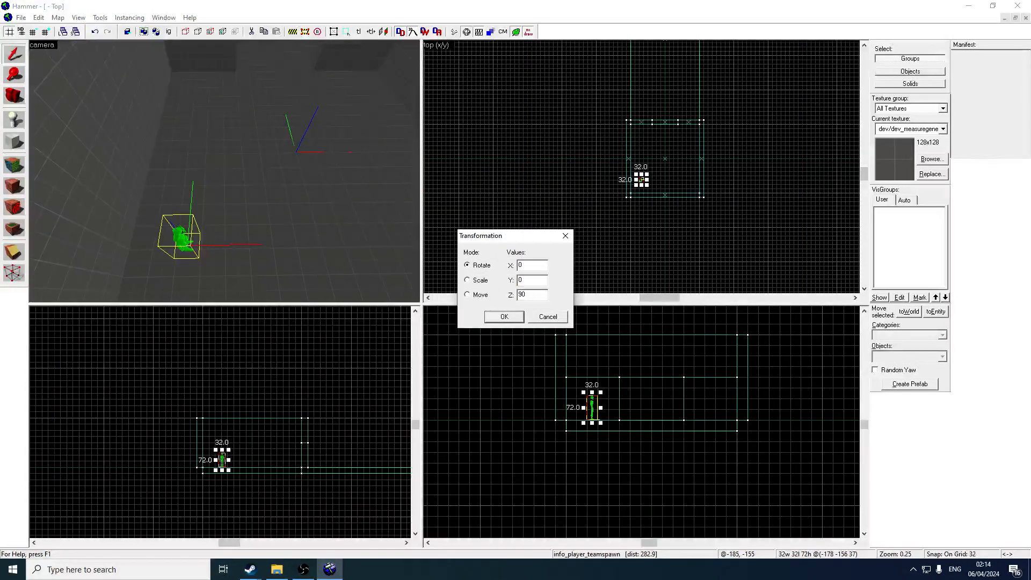
pyautogui.press('Return')
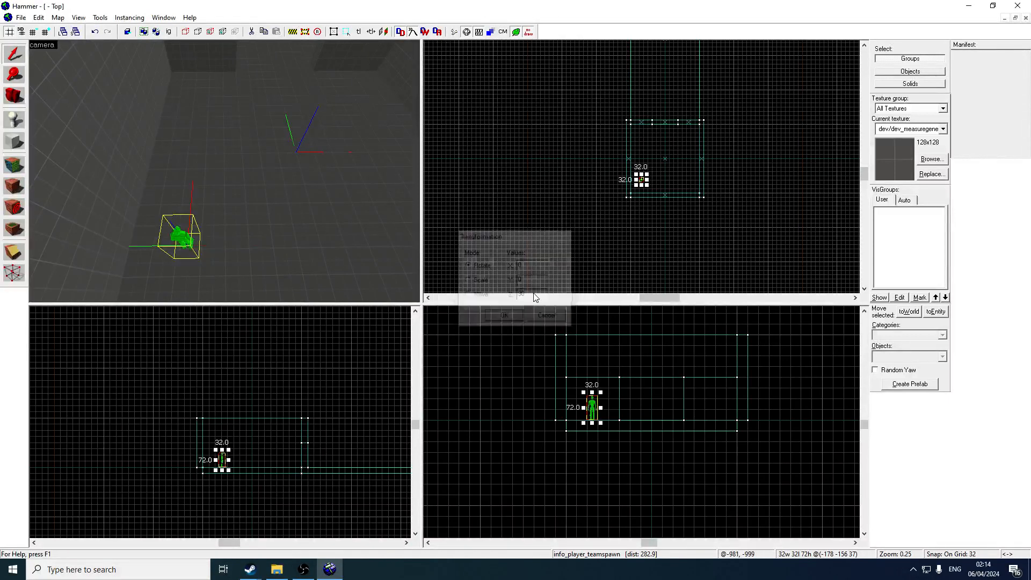
# Move the spawn point onto the grid at -192, -160, near the room's rear corner.
pyautogui.scroll(6, 645, 198)
pyautogui.moveTo(630, 200); pyautogui.dragTo(625, 202)
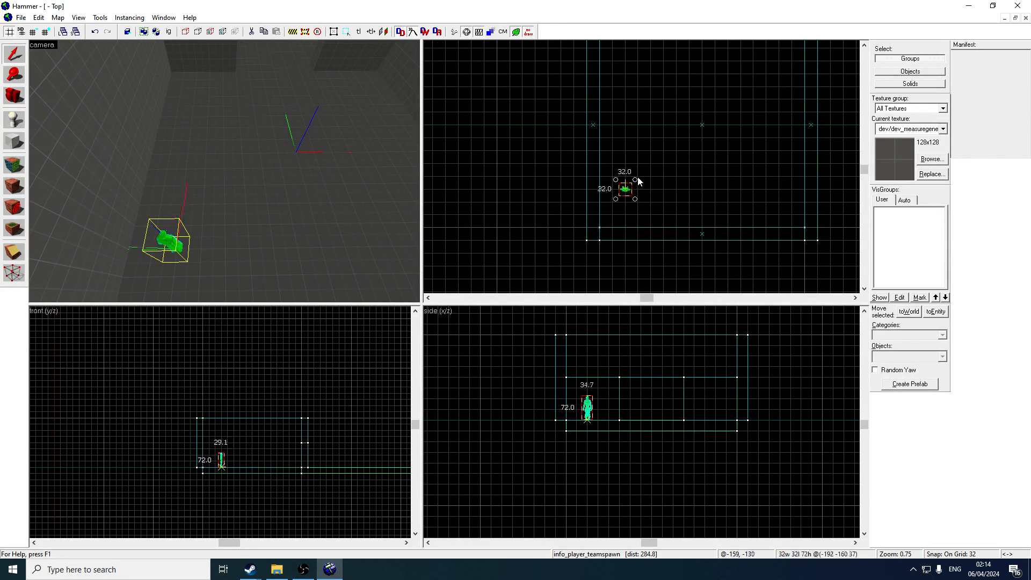
pyautogui.moveTo(636, 179); pyautogui.dragTo(640, 195)
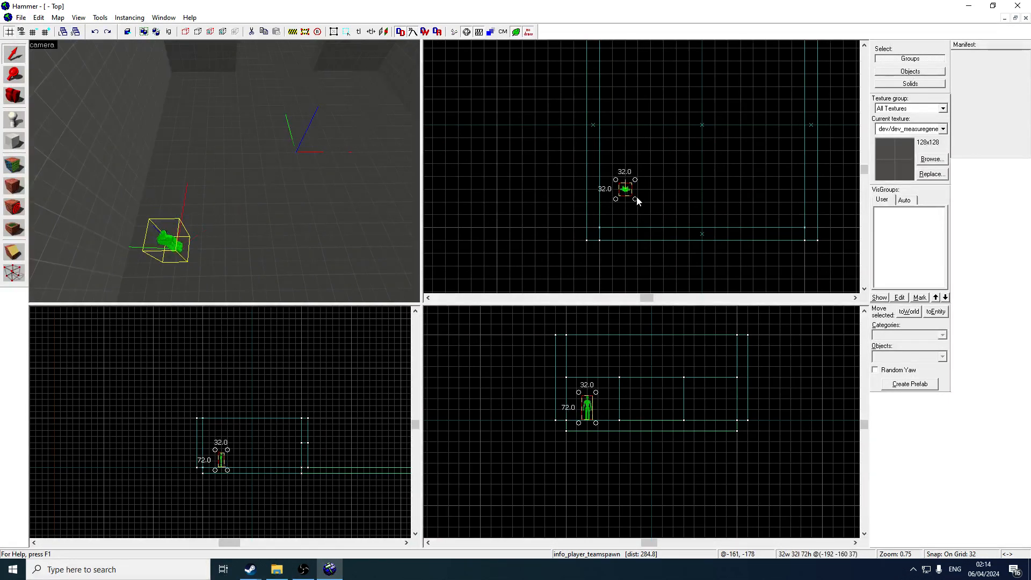
pyautogui.scroll(3, 638, 195)
pyautogui.scroll(3, 644, 210)
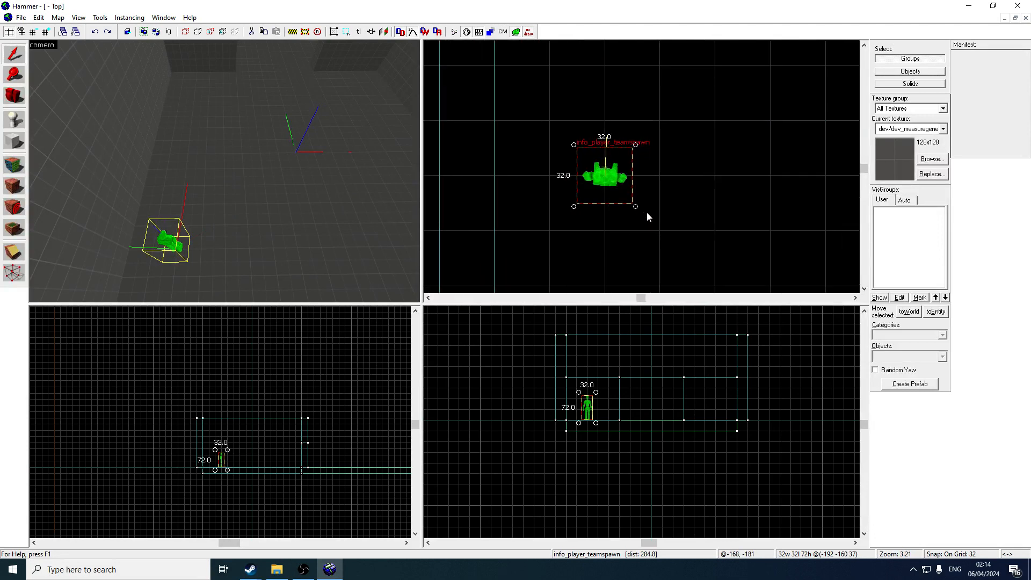
pyautogui.scroll(-6, 642, 205)
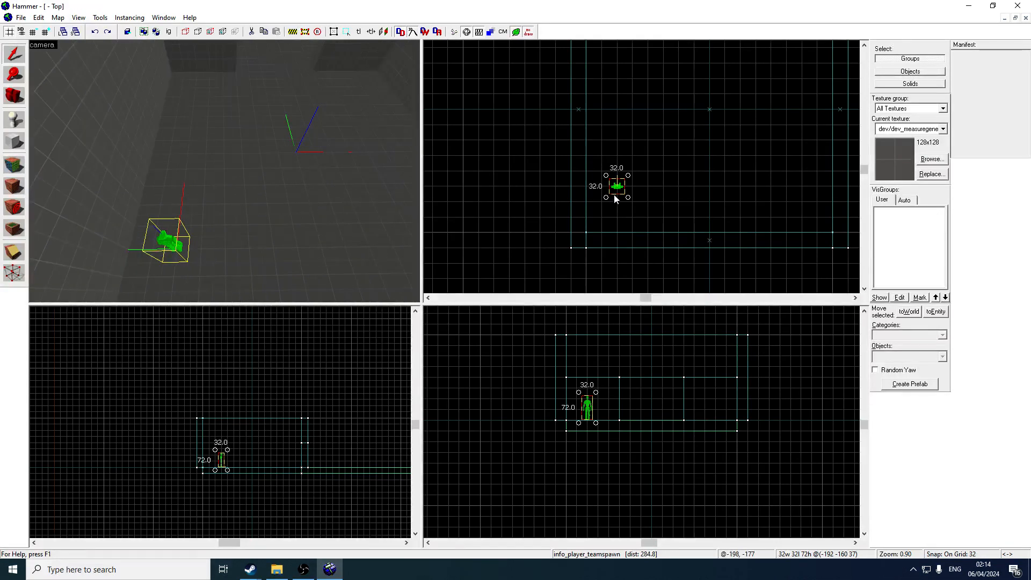
pyautogui.scroll(-2, 617, 189)
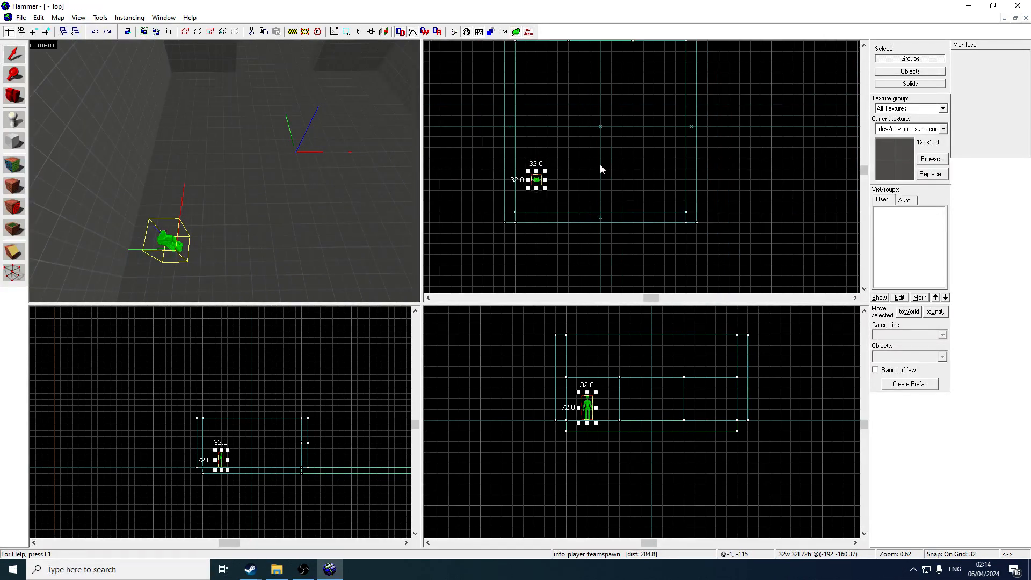
pyautogui.press('Up')
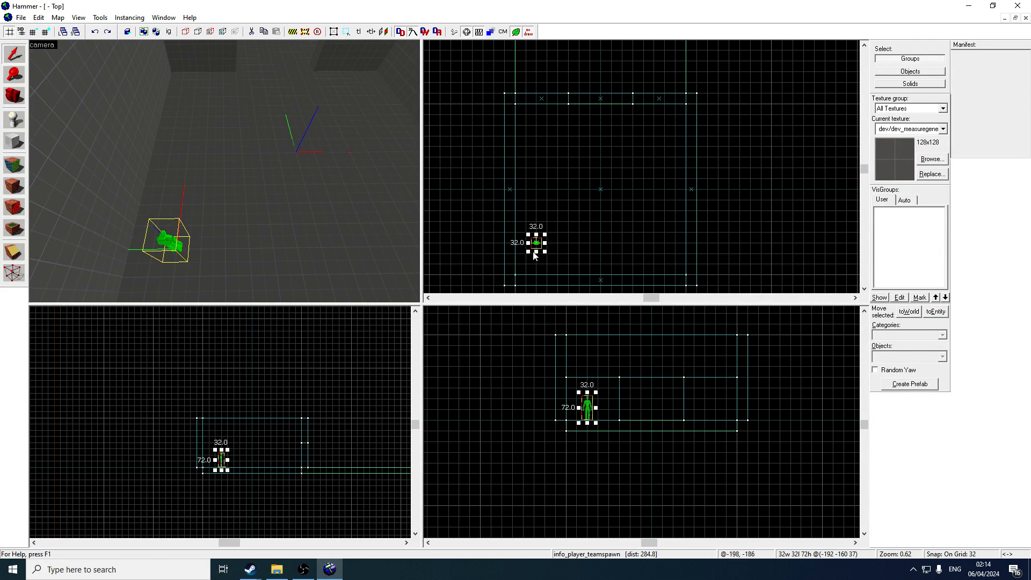
pyautogui.moveTo(537, 242); pyautogui.dragTo(536, 243)
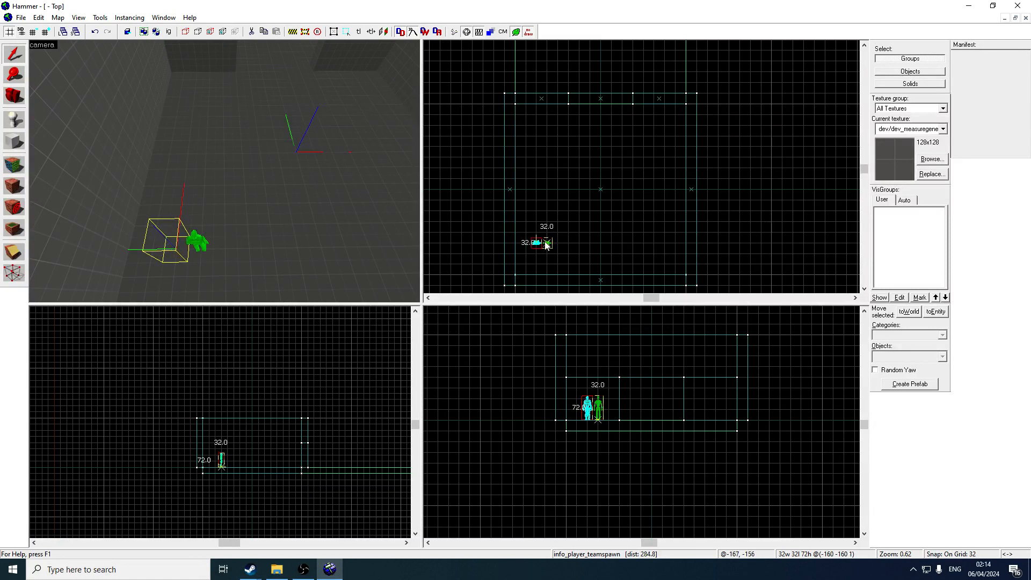
# Set the spawn point's Team property to Red and apply it.
pyautogui.doubleClick(173, 243)
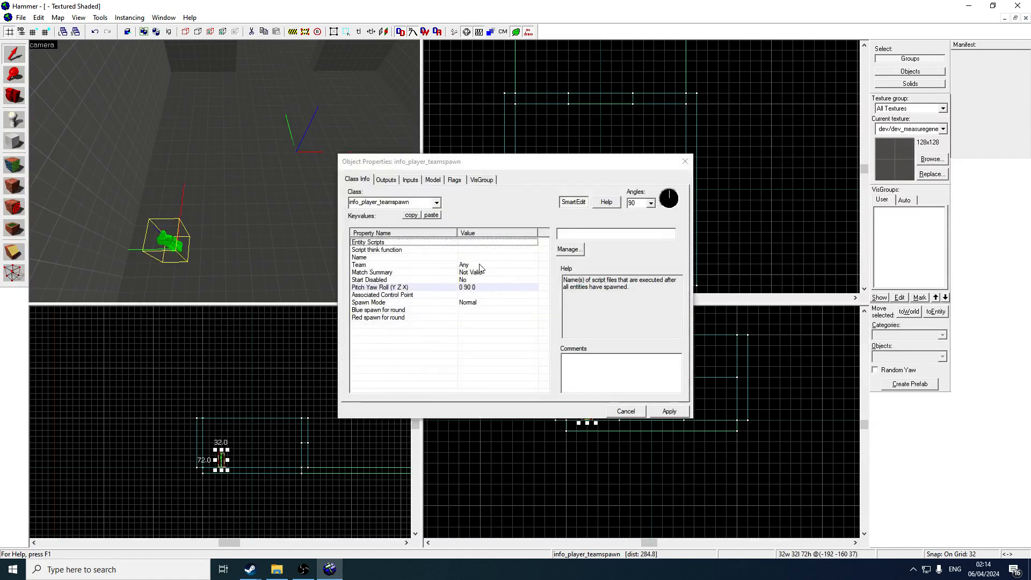
pyautogui.click(479, 265)
pyautogui.click(671, 232)
pyautogui.click(612, 248)
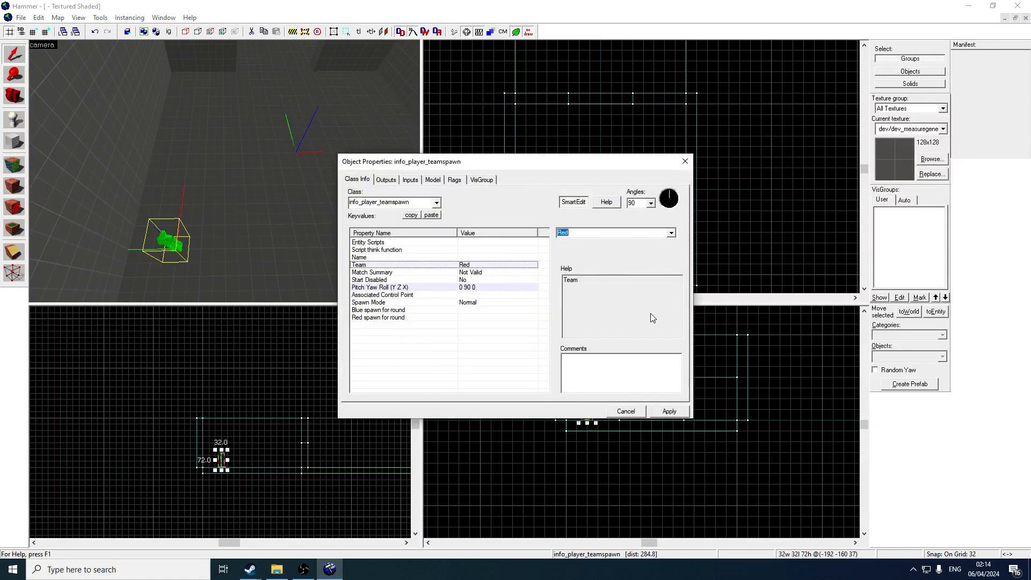
pyautogui.click(668, 412)
pyautogui.click(685, 161)
# Duplicate the Red spawn point into a row of six and copy that row into a six-by-six grid with 64-unit spacing.
pyautogui.scroll(2, 565, 234)
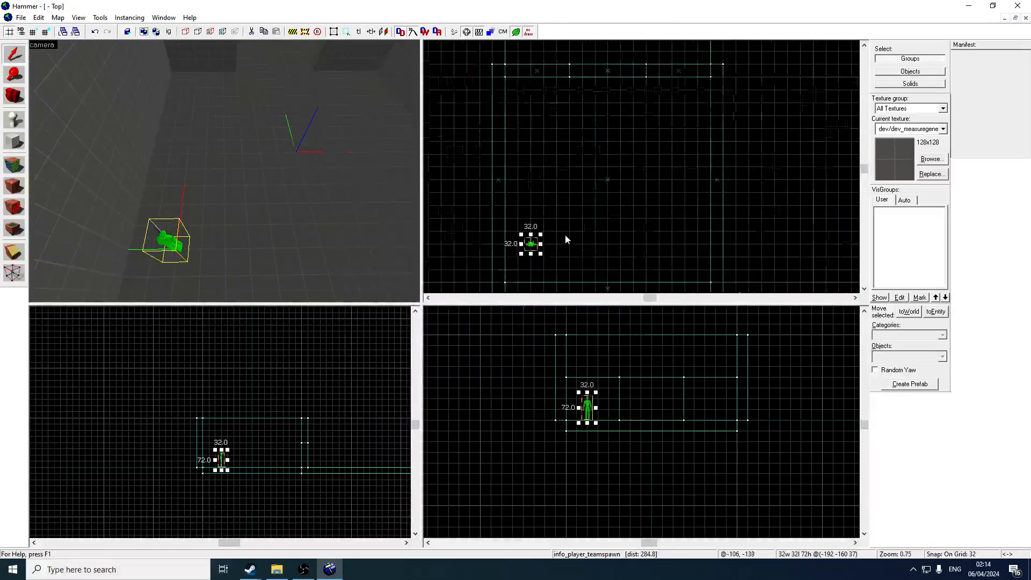
pyautogui.keyDown('shift'); pyautogui.moveTo(521, 248); pyautogui.dragTo(693, 251); pyautogui.keyUp('shift')
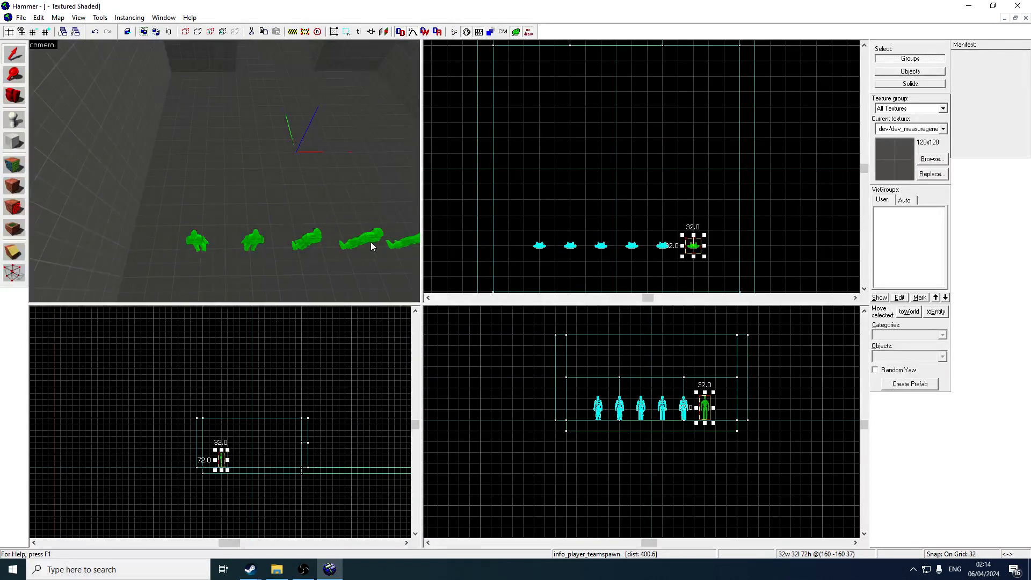
pyautogui.press('z')
pyautogui.press('z')
pyautogui.keyDown('ctrl'); pyautogui.click(339, 160); pyautogui.keyUp('ctrl')
pyautogui.keyDown('ctrl'); pyautogui.click(308, 178); pyautogui.keyUp('ctrl')
pyautogui.keyDown('ctrl'); pyautogui.click(266, 205); pyautogui.keyUp('ctrl')
pyautogui.keyDown('ctrl'); pyautogui.click(224, 232); pyautogui.keyUp('ctrl')
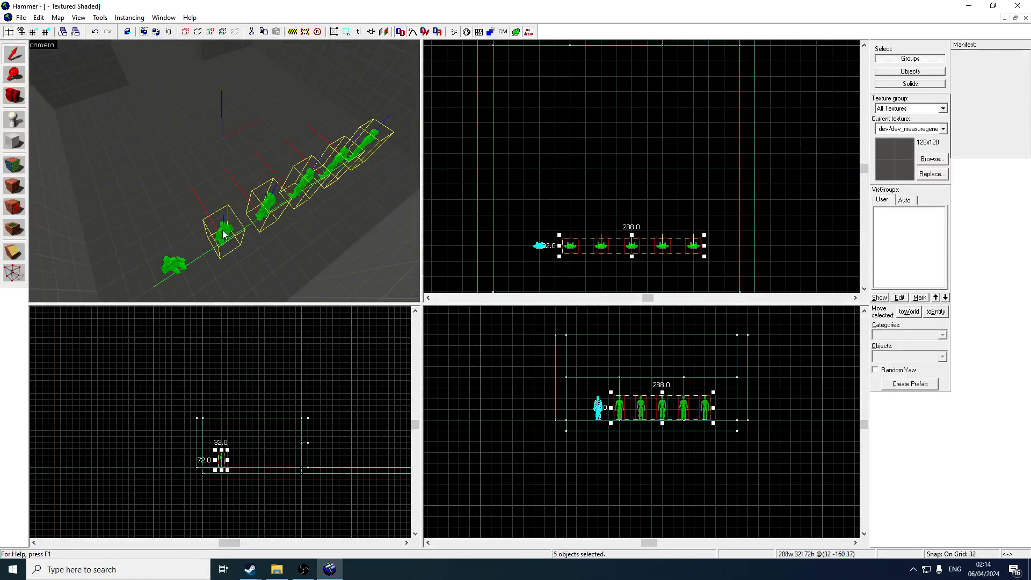
pyautogui.keyDown('ctrl'); pyautogui.click(173, 264); pyautogui.keyUp('ctrl')
pyautogui.moveTo(585, 247)
pyautogui.keyDown('shift'); pyautogui.mouseDown()
pyautogui.moveTo(605, 122)
pyautogui.moveTo(598, 93)
pyautogui.mouseUp(); pyautogui.keyUp('shift')
pyautogui.scroll(-3, 131, 111)
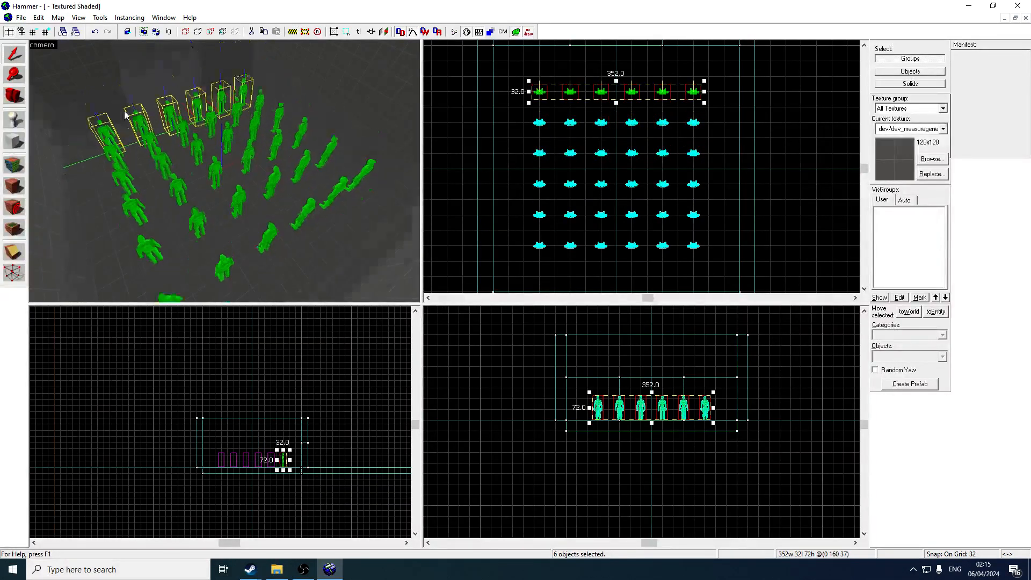
# Delete the two outermost spawn points at each end of the row nearest the doorway, keeping its middle two.
pyautogui.click(104, 164)
pyautogui.press('Delete')
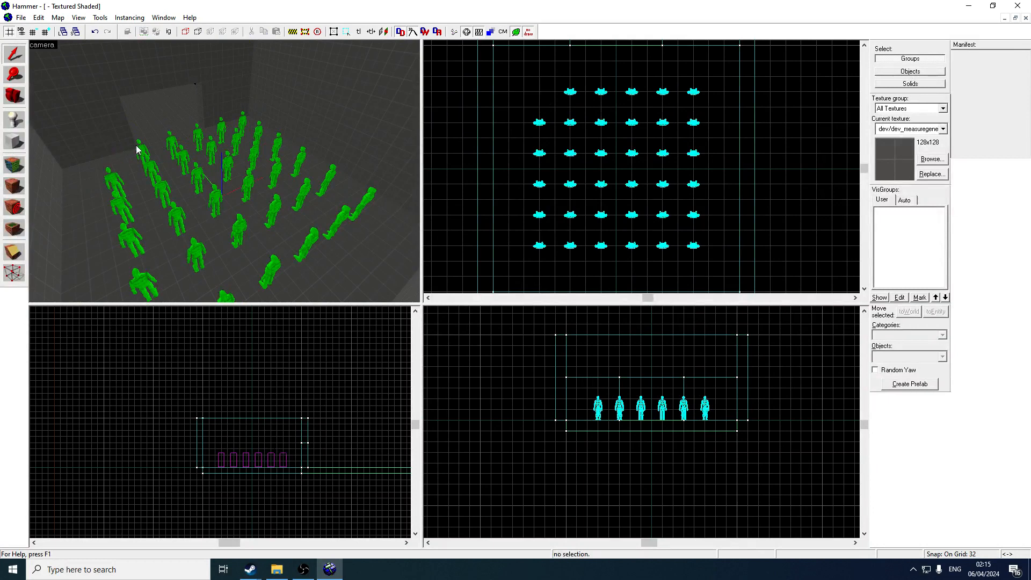
pyautogui.click(138, 146)
pyautogui.press('Delete')
pyautogui.click(220, 126)
pyautogui.press('Delete')
pyautogui.click(241, 121)
pyautogui.press('Delete')
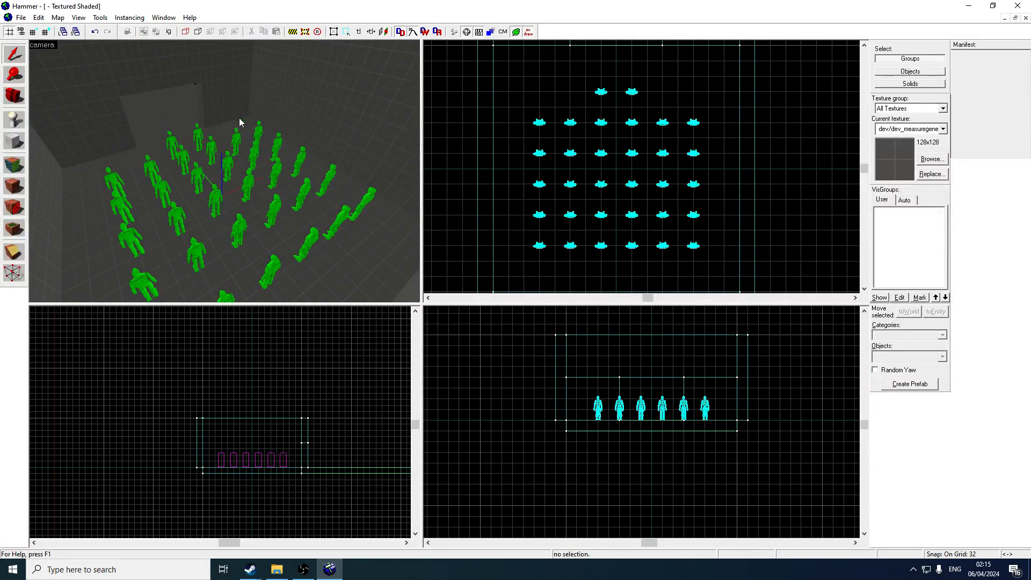
# Examine the spawn grid, the room and the outside floor from several angles.
pyautogui.scroll(-3, 224, 172)
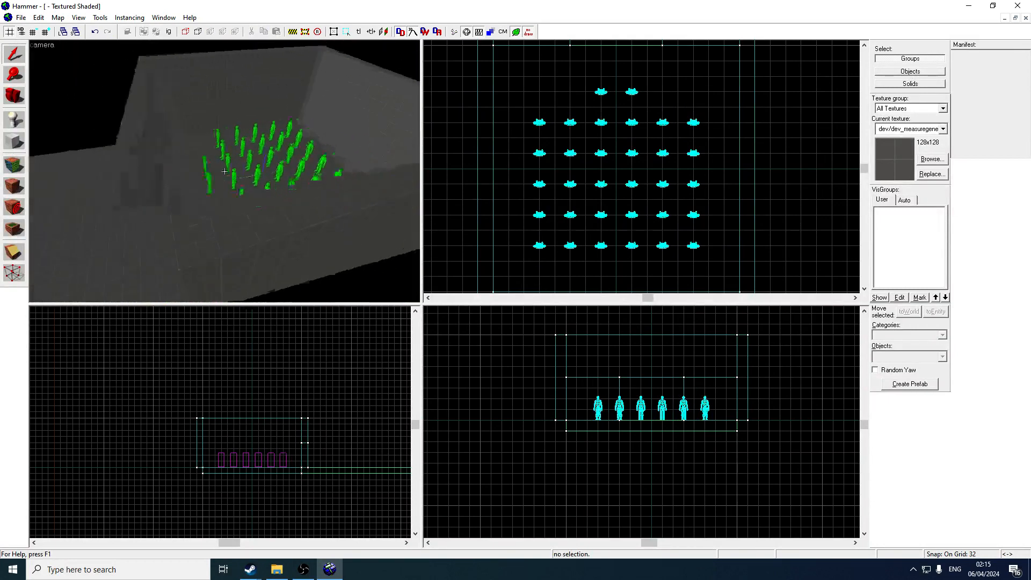
pyautogui.scroll(3, 224, 171)
pyautogui.moveTo(224, 172); pyautogui.dragTo(224, 176)
pyautogui.click(258, 169)
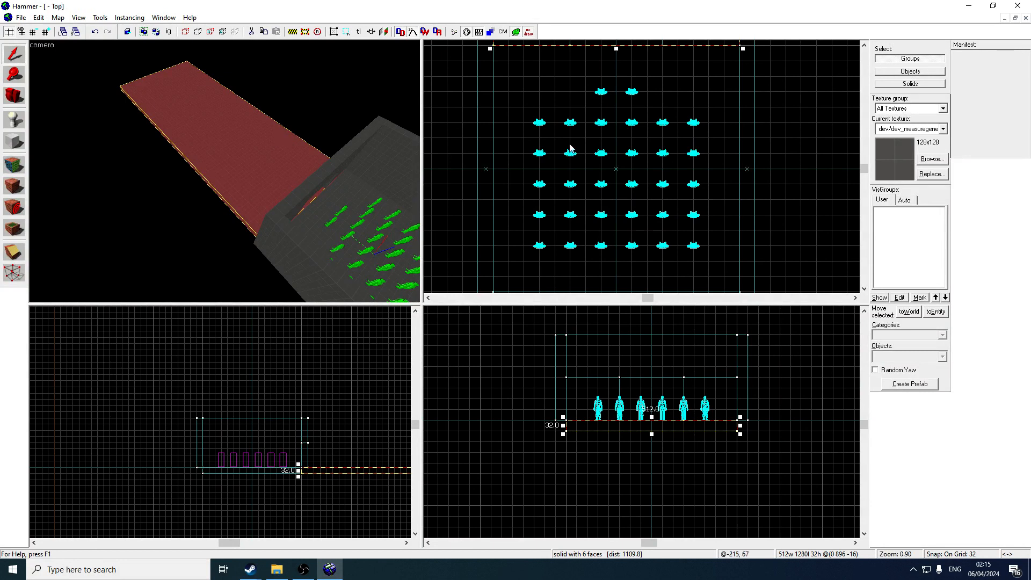
pyautogui.press('Escape')
pyautogui.scroll(-2, 656, 124)
pyautogui.press('z')
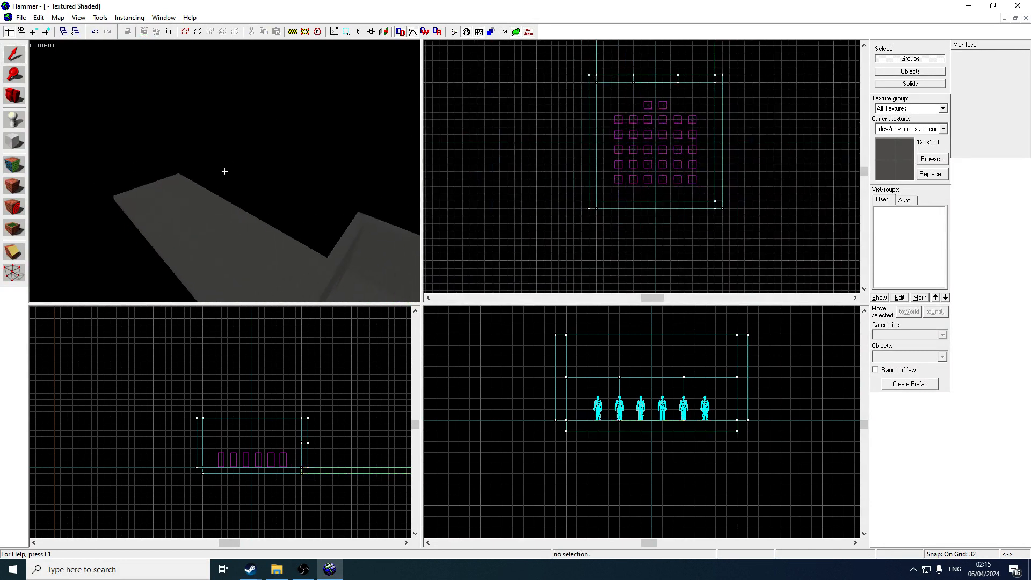
pyautogui.press('w')
pyautogui.press('z')
pyautogui.press('w')
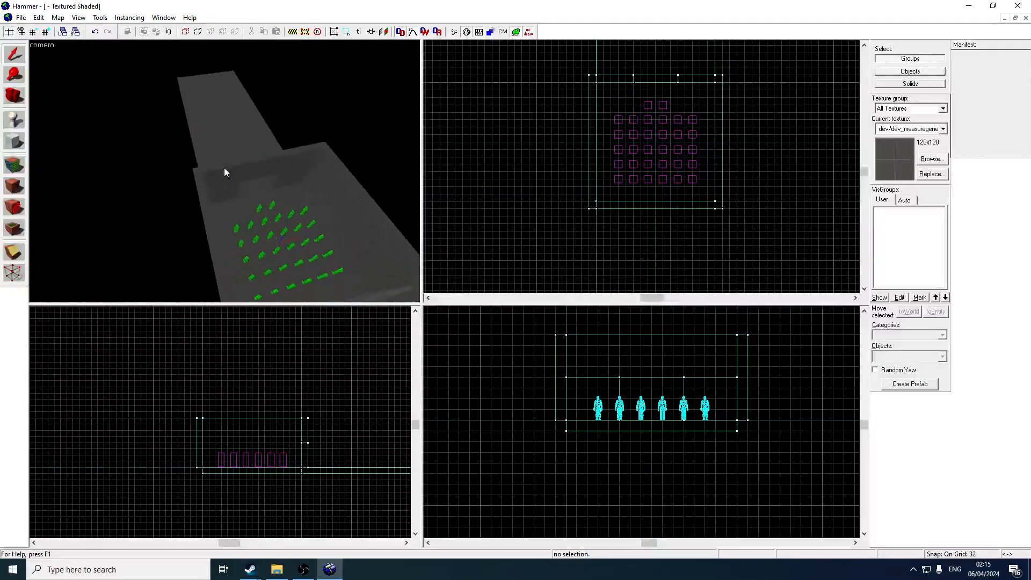
# Copy the outside floor block alongside itself and resize the copy to 256 units wide and 1248 units long.
pyautogui.click(225, 176)
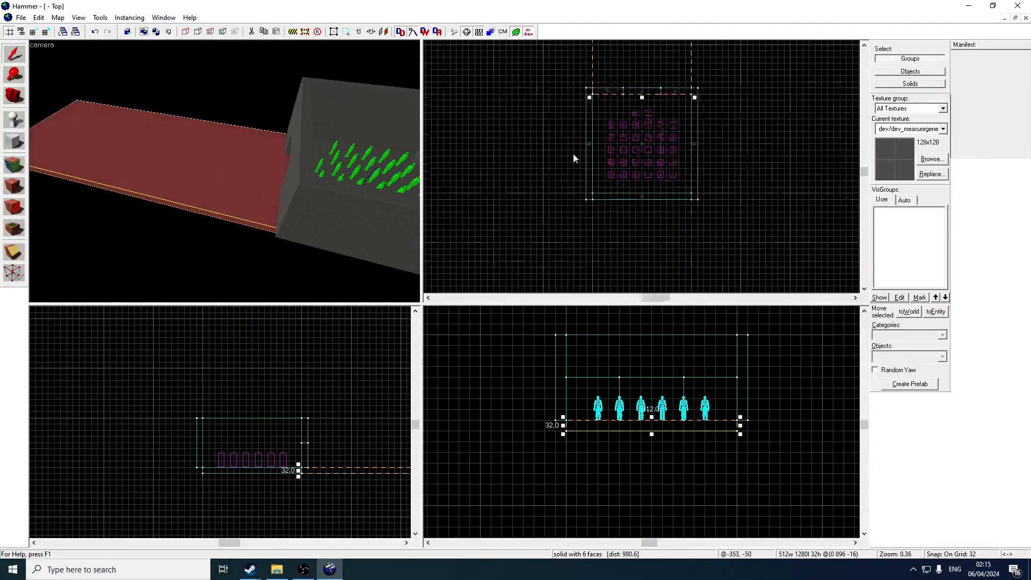
pyautogui.scroll(-2, 599, 120)
pyautogui.moveTo(598, 120); pyautogui.dragTo(606, 147)
pyautogui.scroll(3, 554, 451)
pyautogui.scroll(2, 578, 431)
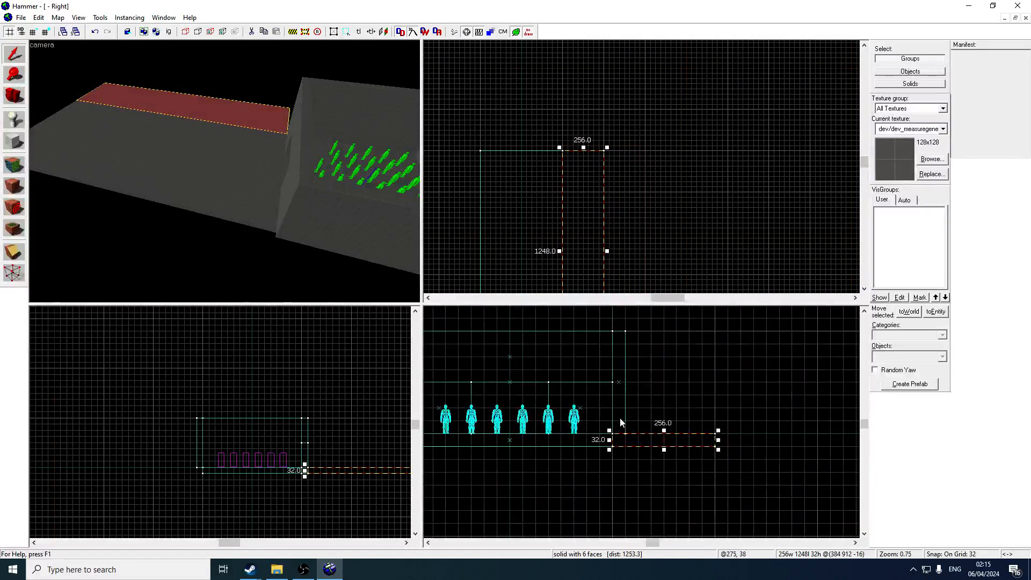
# Copy the 256-unit floor strip to its outer edge and reshape the copy into a wall 32 units thick and 256 units high.
pyautogui.moveTo(288, 203); pyautogui.dragTo(225, 172)
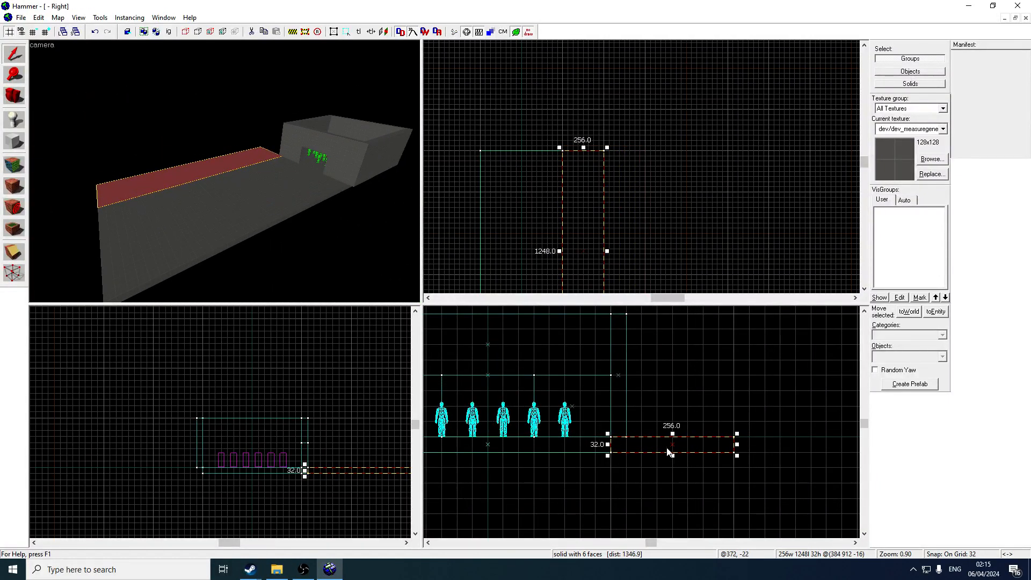
pyautogui.moveTo(670, 453)
pyautogui.mouseDown()
pyautogui.moveTo(762, 410)
pyautogui.moveTo(791, 431)
pyautogui.mouseUp()
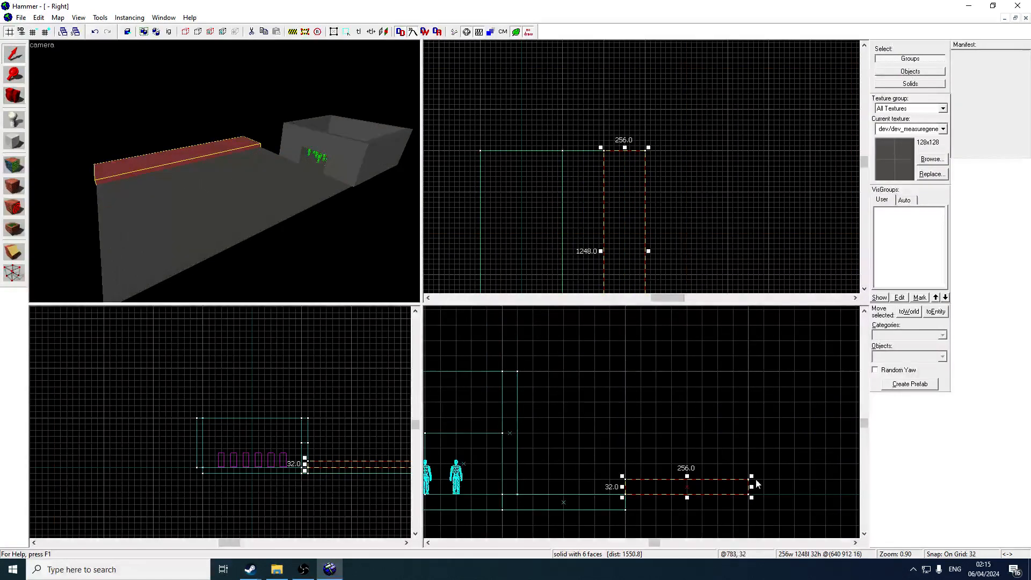
pyautogui.hotkey('ctrl', 'z')
pyautogui.hotkey('ctrl', 'z')
pyautogui.hotkey('ctrl', 'z')
pyautogui.hotkey('ctrl', 'y')
pyautogui.hotkey('ctrl', 'y')
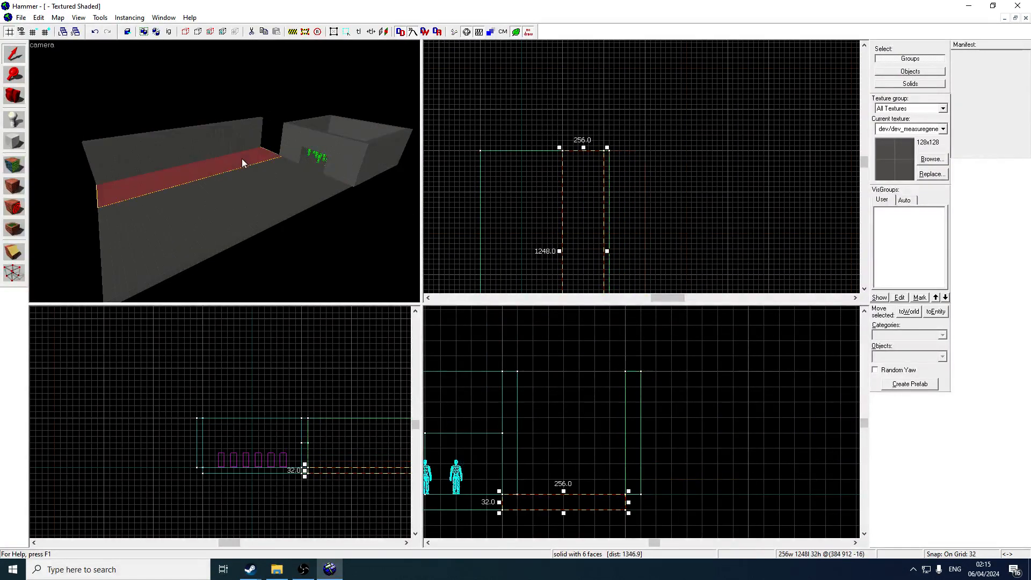
pyautogui.hotkey('ctrl', 'y')
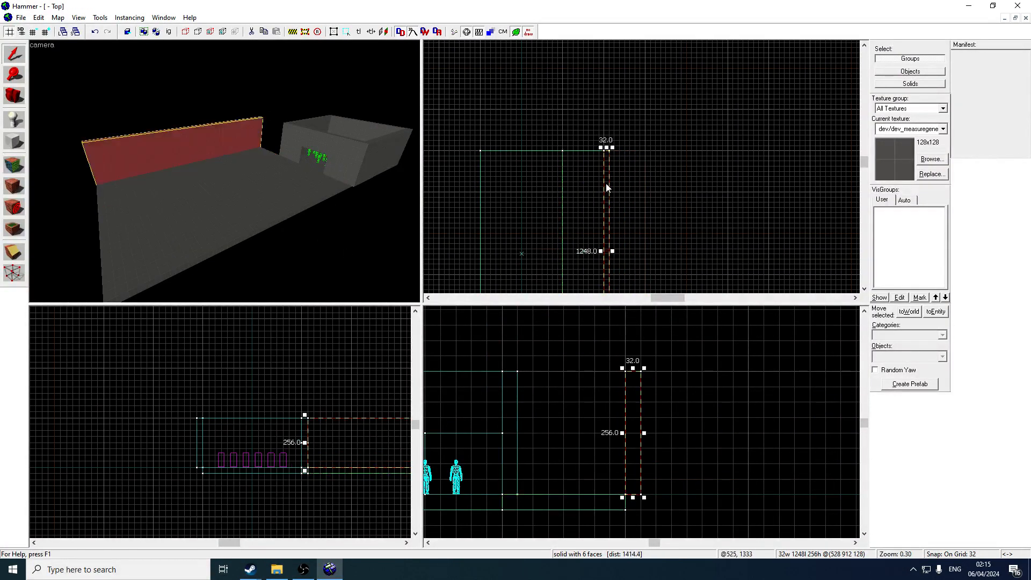
# Copy the 1248-unit outer wall onto the boundary between the main outside floor and the 256-unit floor strip, flush with the spawn room.
pyautogui.moveTo(607, 187); pyautogui.dragTo(566, 188)
pyautogui.scroll(3, 565, 188)
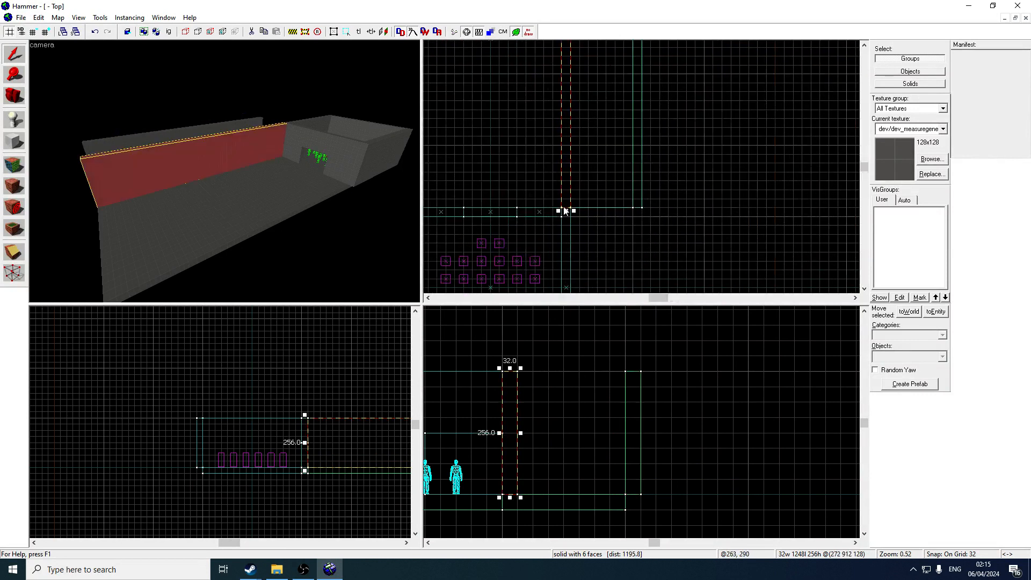
pyautogui.press('z')
pyautogui.press('w')
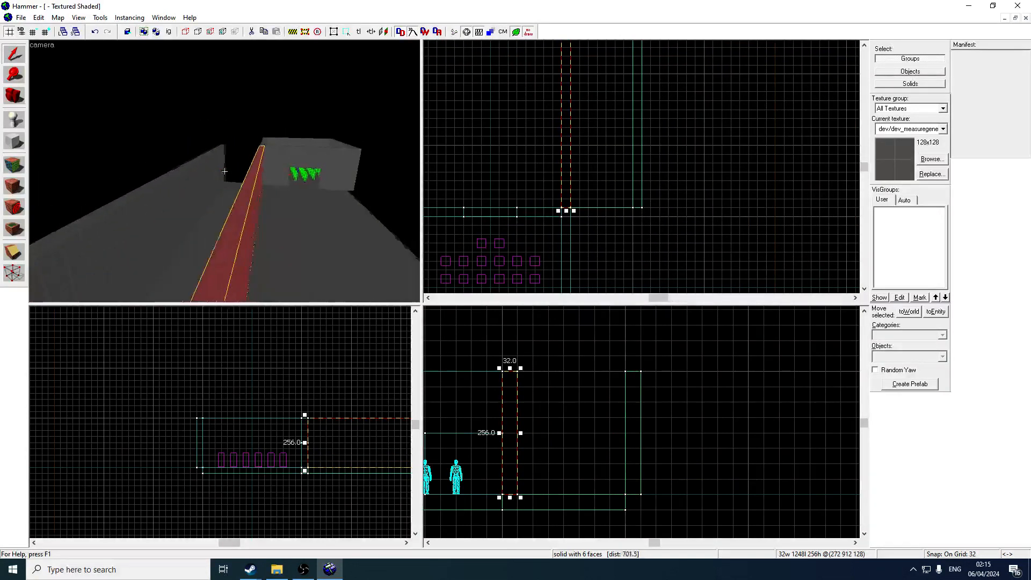
pyautogui.press('w')
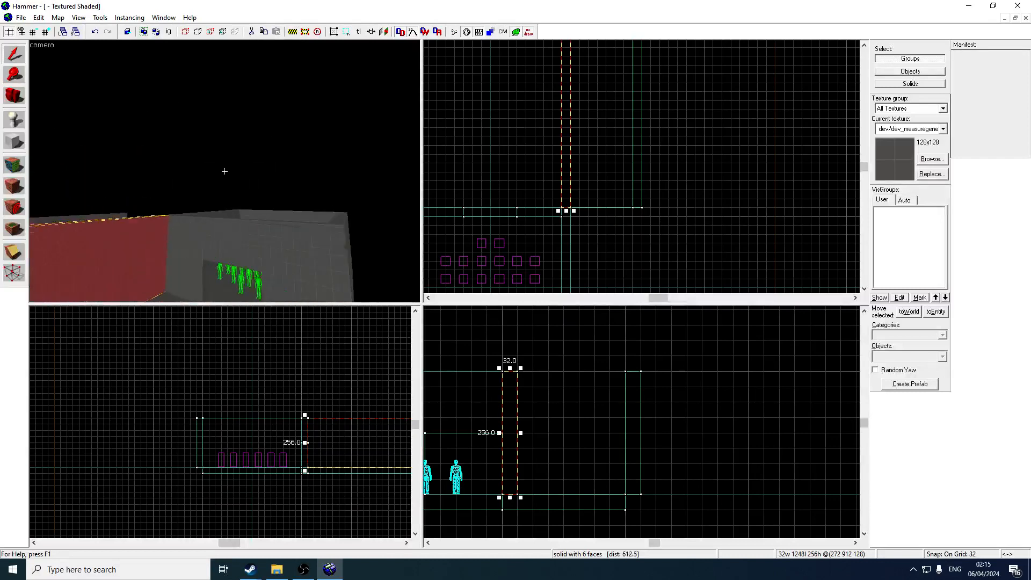
pyautogui.press('w')
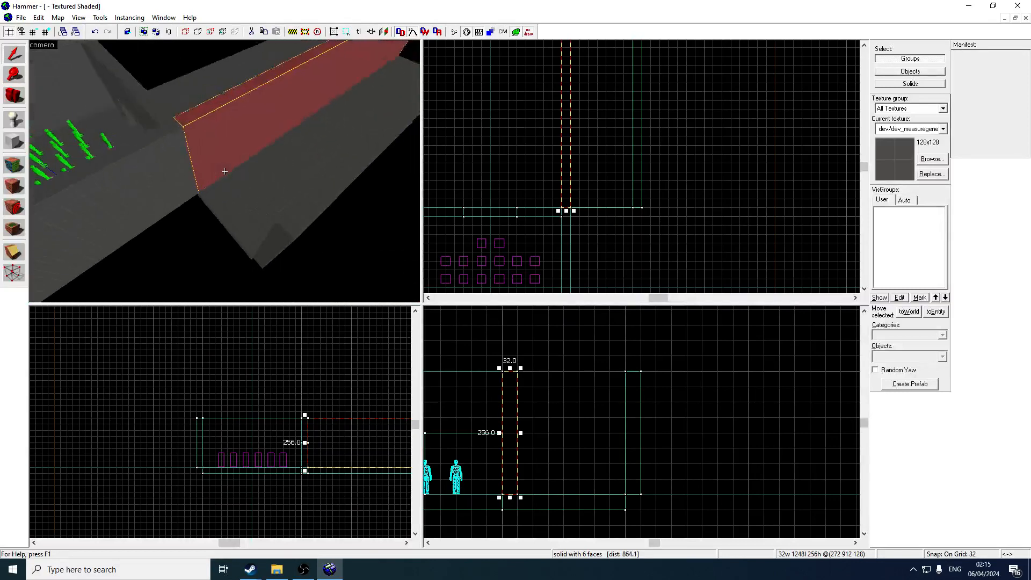
# Lengthen the 256-unit floor strip to 1824 units so it runs along the full side of the spawn room.
pyautogui.press('z')
pyautogui.click(231, 185)
pyautogui.press('z')
pyautogui.press('s')
pyautogui.press('z')
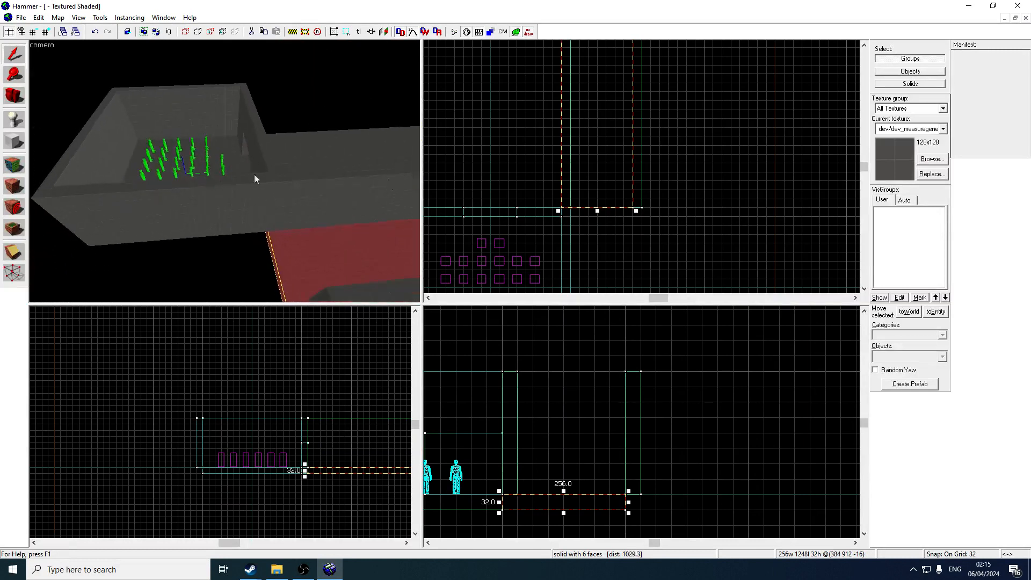
pyautogui.scroll(-2, 586, 137)
pyautogui.moveTo(591, 127); pyautogui.dragTo(587, 244)
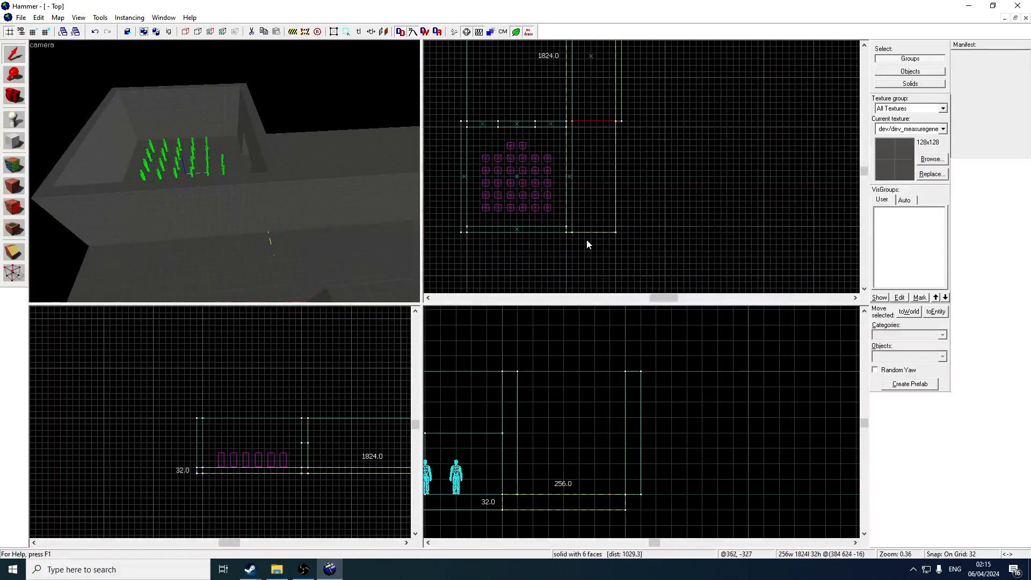
# Clip the spawn room's side wall horizontally at half its height, keeping both pieces.
pyautogui.click(188, 224)
pyautogui.click(15, 256)
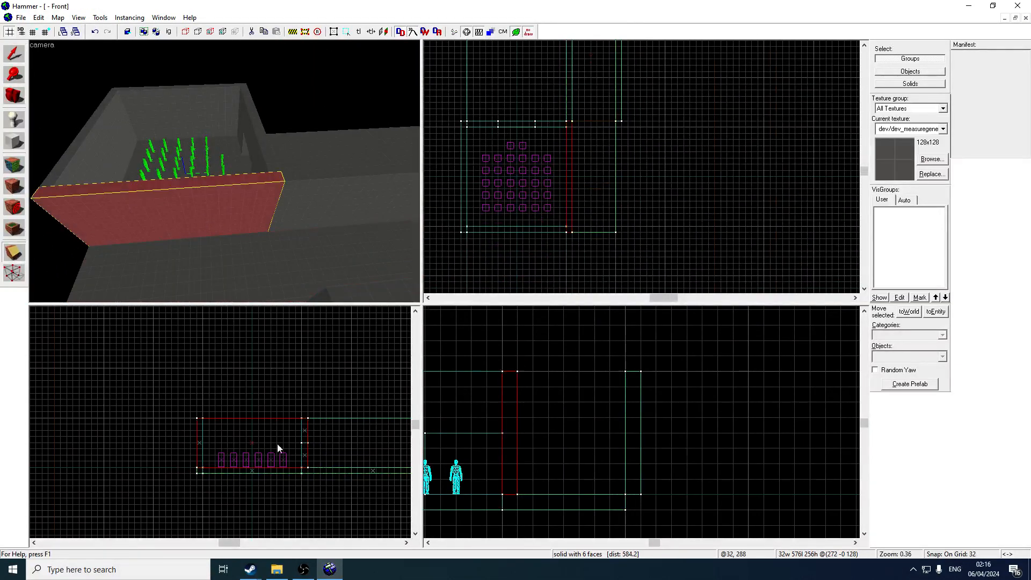
pyautogui.scroll(2, 203, 440)
pyautogui.scroll(1, 215, 434)
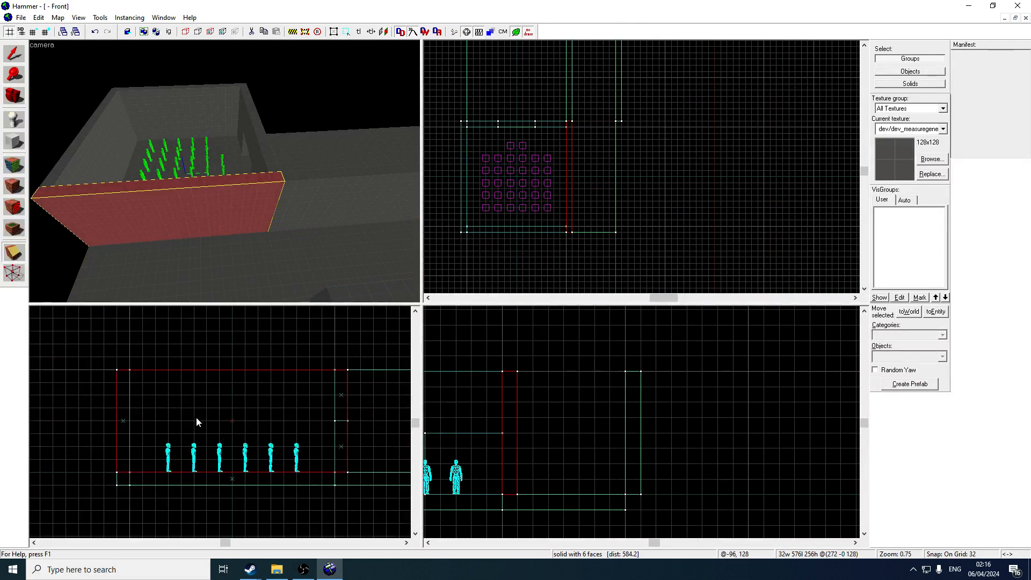
pyautogui.moveTo(183, 420); pyautogui.dragTo(220, 433)
pyautogui.click(15, 252)
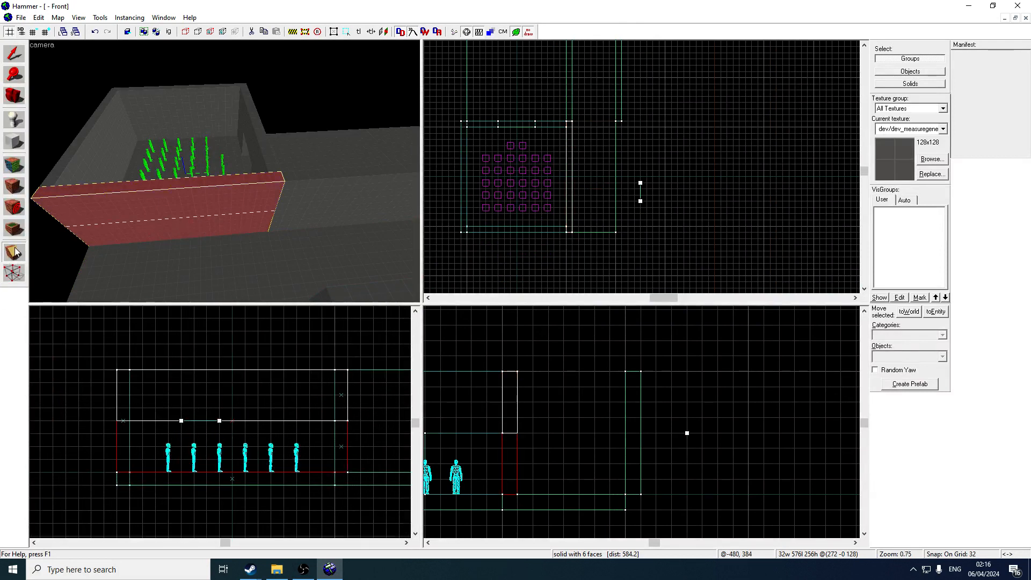
pyautogui.press('Return')
# Clip the lower half of the side wall vertically in two places, keeping all three pieces with a 128-unit-wide middle block.
pyautogui.click(15, 54)
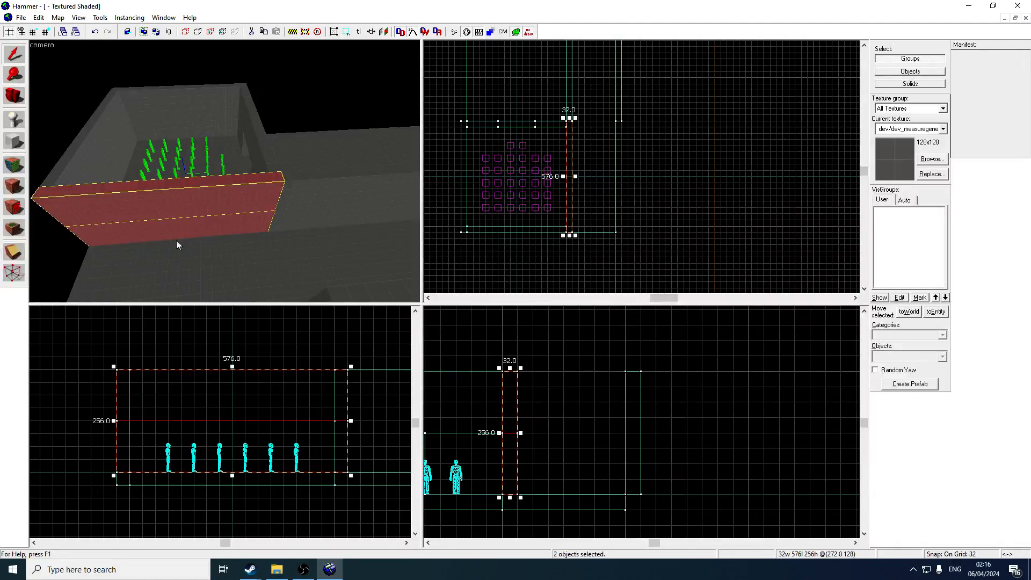
pyautogui.click(177, 242)
pyautogui.click(14, 252)
pyautogui.moveTo(203, 419); pyautogui.dragTo(203, 461)
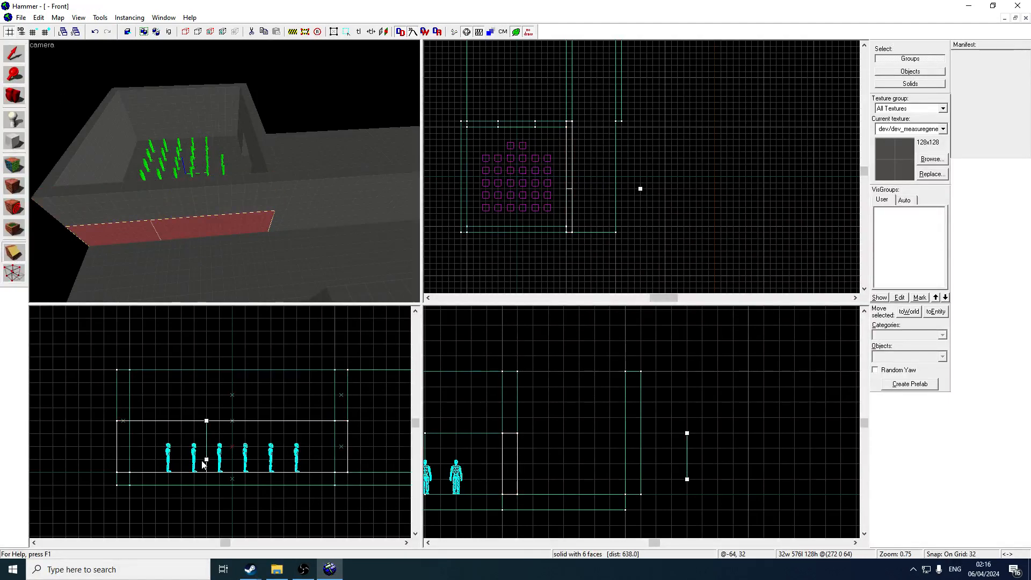
pyautogui.press('Return')
pyautogui.moveTo(260, 425); pyautogui.dragTo(258, 437)
pyautogui.press('Return')
pyautogui.press('z')
pyautogui.press('w')
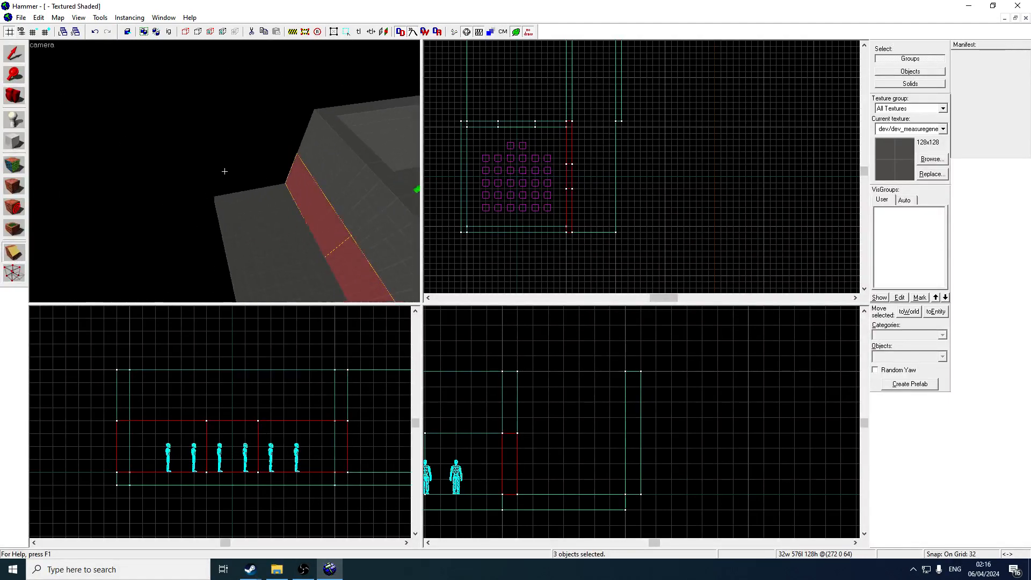
pyautogui.press('z')
# Filter the textures by "glass" and apply glass/glasswindow001a to the 128-unit middle block of the side wall.
pyautogui.click(14, 165)
pyautogui.click(220, 160)
pyautogui.click(14, 54)
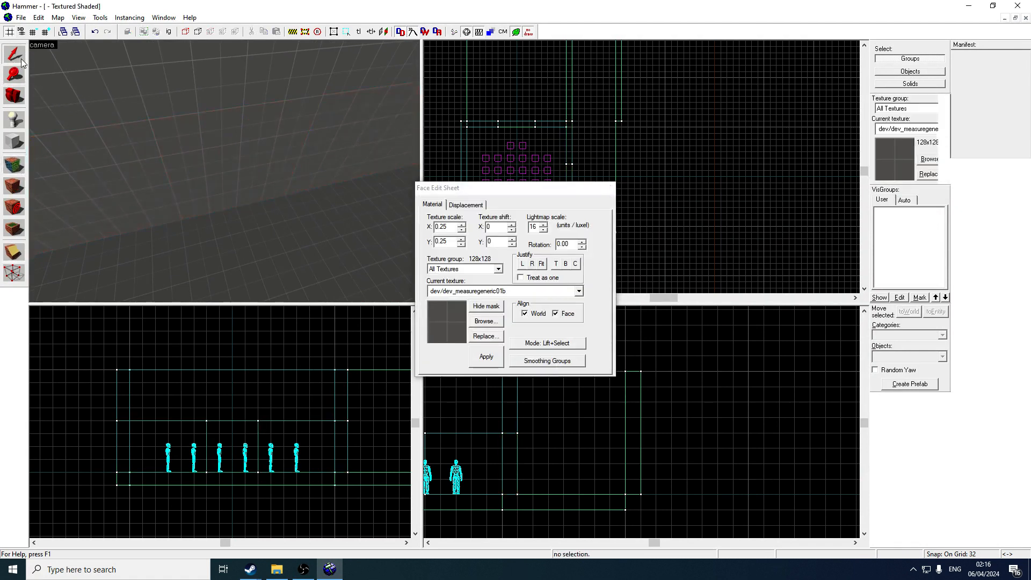
pyautogui.click(934, 161)
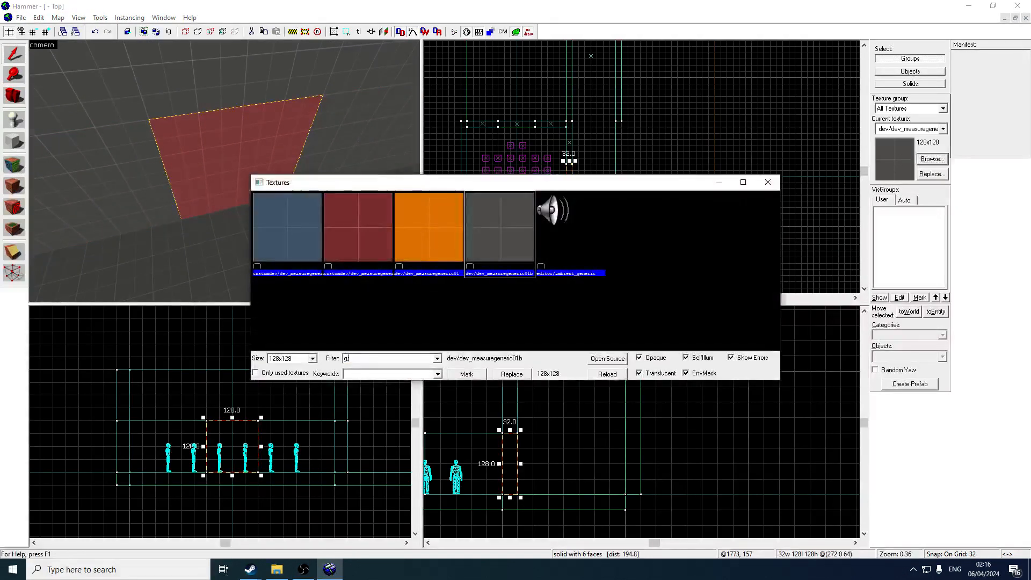
pyautogui.write('glass')
pyautogui.scroll(-5, 760, 210)
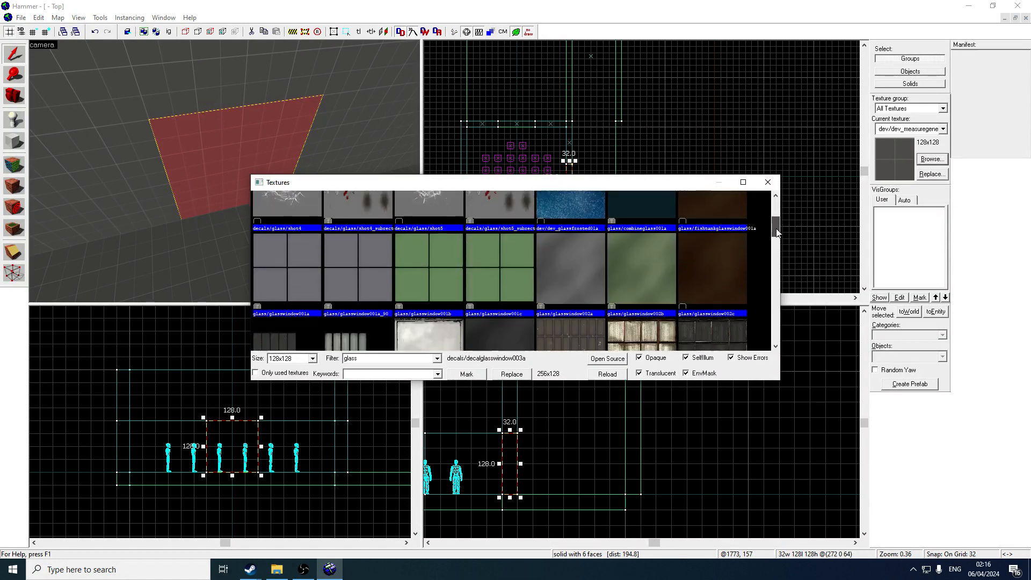
pyautogui.doubleClick(296, 256)
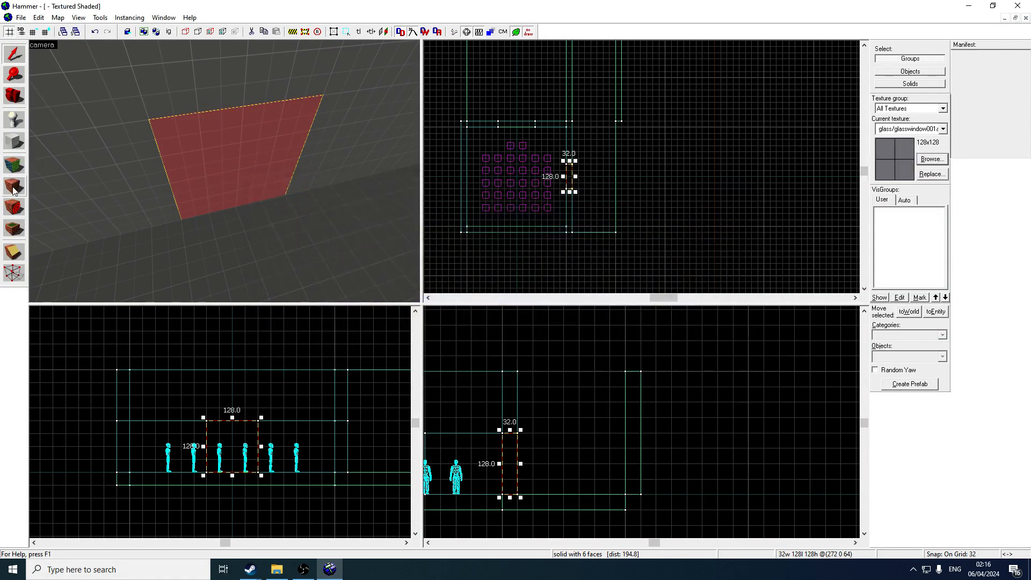
# Lengthen the outermost wall to 1824 units so it reaches the far end of the side floor strip.
pyautogui.click(306, 109)
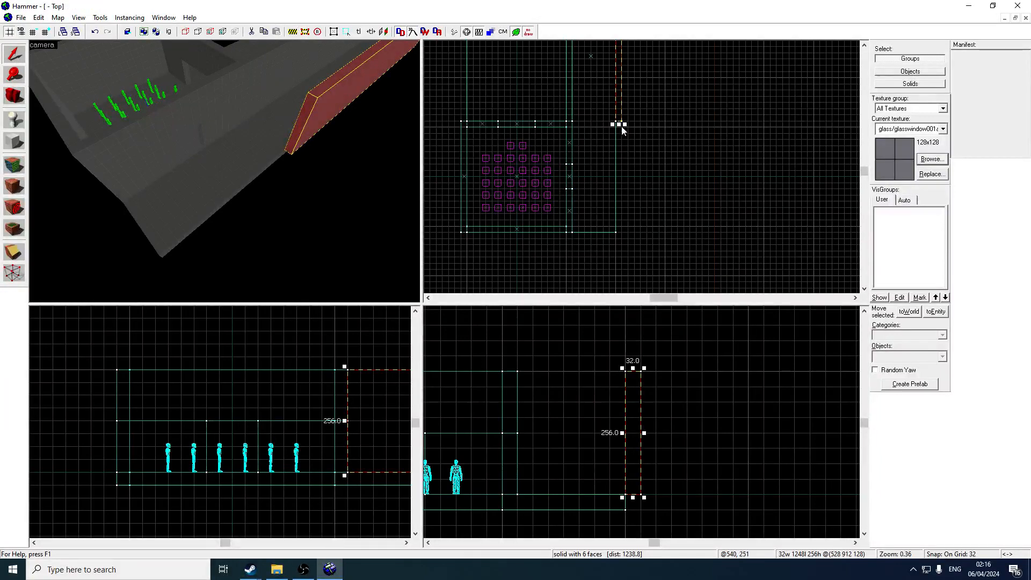
pyautogui.moveTo(621, 127); pyautogui.dragTo(623, 236)
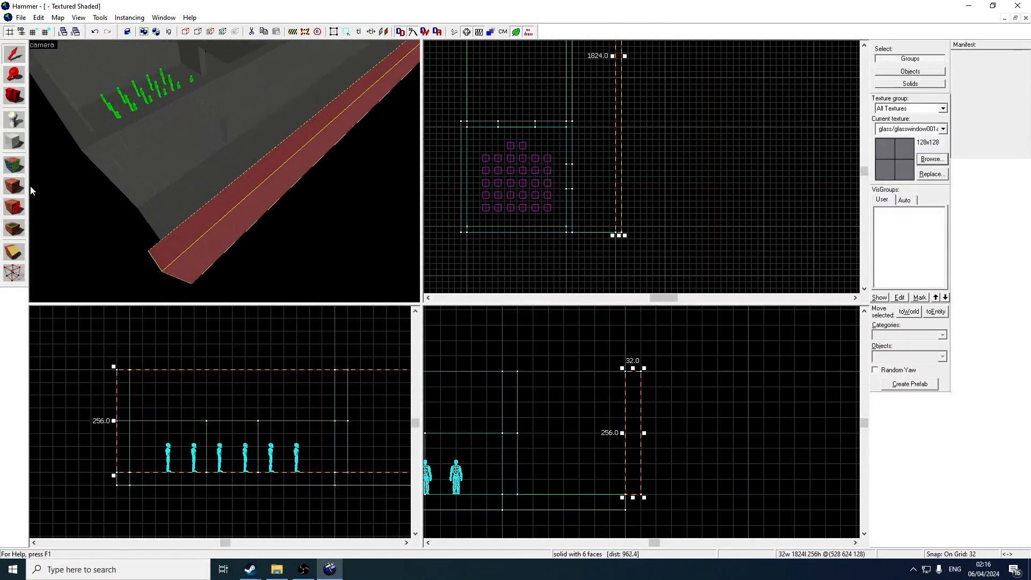
pyautogui.press('a')
# Lift the grey dev texture and build a 256-unit-high end wall closing the side passage between the spawn room and outer wall.
pyautogui.click(14, 165)
pyautogui.click(197, 162)
pyautogui.click(15, 142)
pyautogui.press('Up')
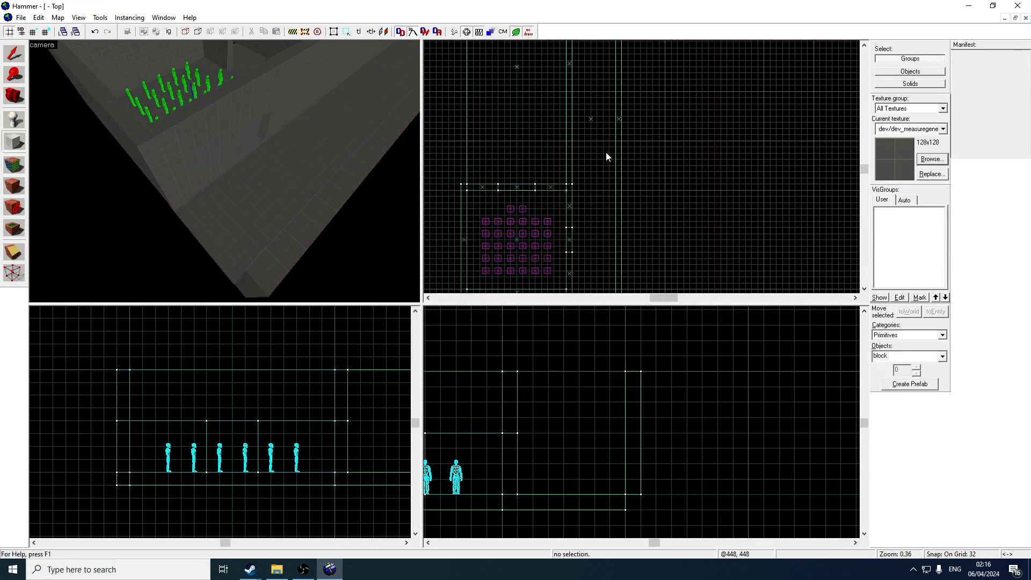
pyautogui.press('Down')
pyautogui.scroll(2, 579, 218)
pyautogui.moveTo(572, 232); pyautogui.dragTo(601, 233)
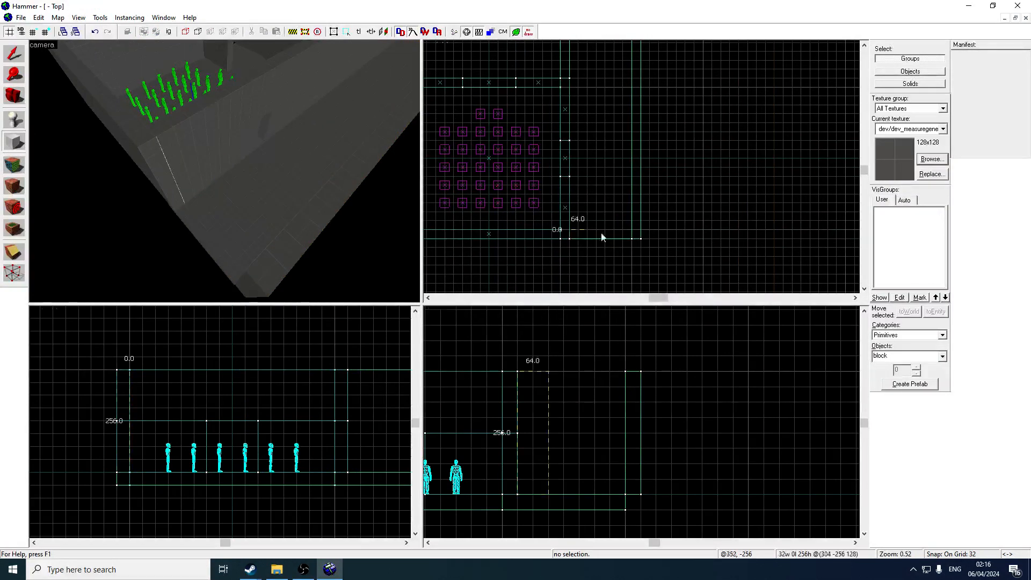
pyautogui.press('Return')
pyautogui.press('z')
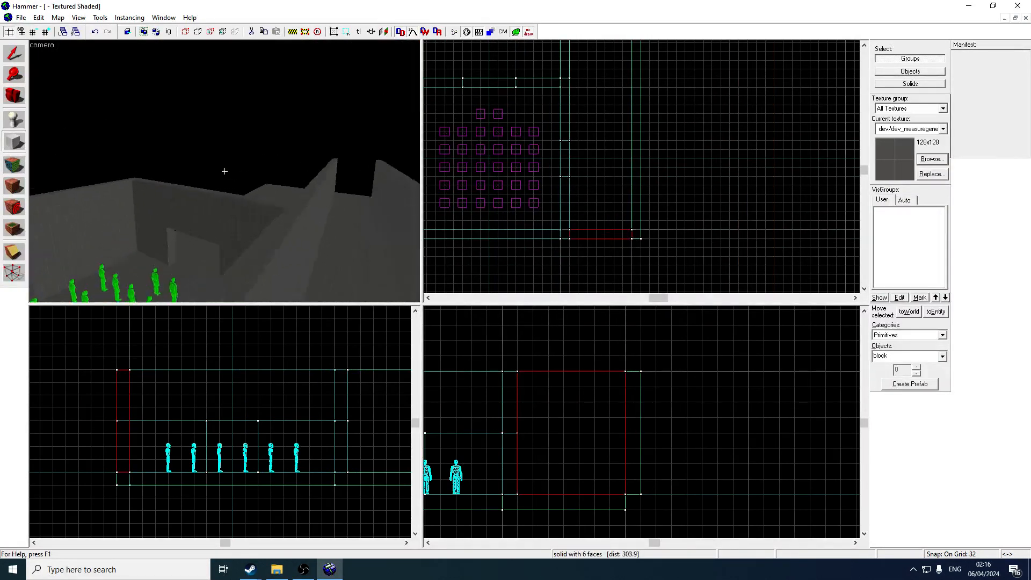
pyautogui.press('s')
pyautogui.press('z')
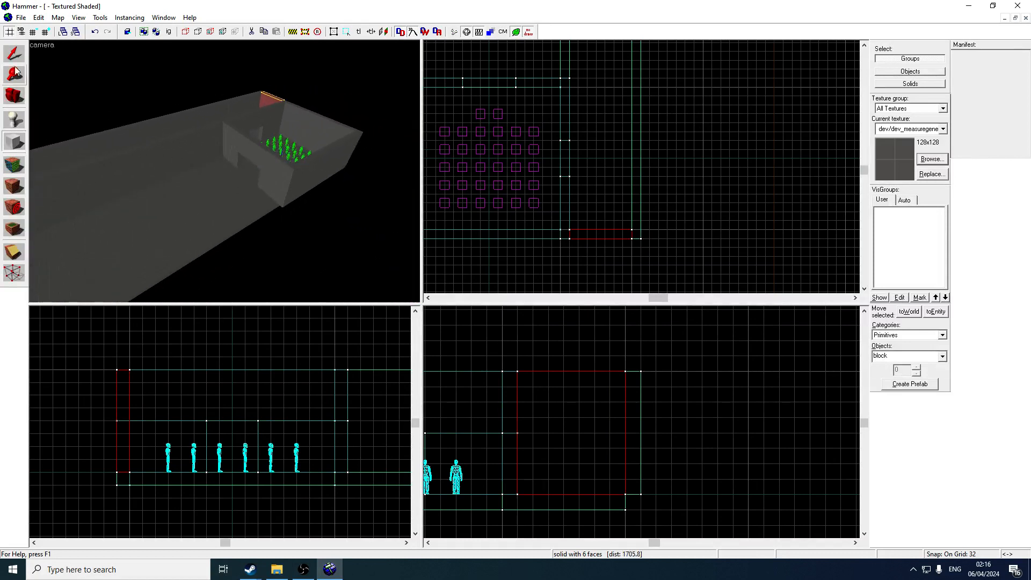
# Copy the 1248-unit dividing wall to the opposite edge of the main outside floor, in line with the spawn room's other side.
pyautogui.click(14, 60)
pyautogui.scroll(-3, 607, 156)
pyautogui.keyDown('shift'); pyautogui.moveTo(563, 70); pyautogui.dragTo(506, 105); pyautogui.keyUp('shift')
pyautogui.scroll(2, 510, 114)
pyautogui.press('z')
pyautogui.press('w')
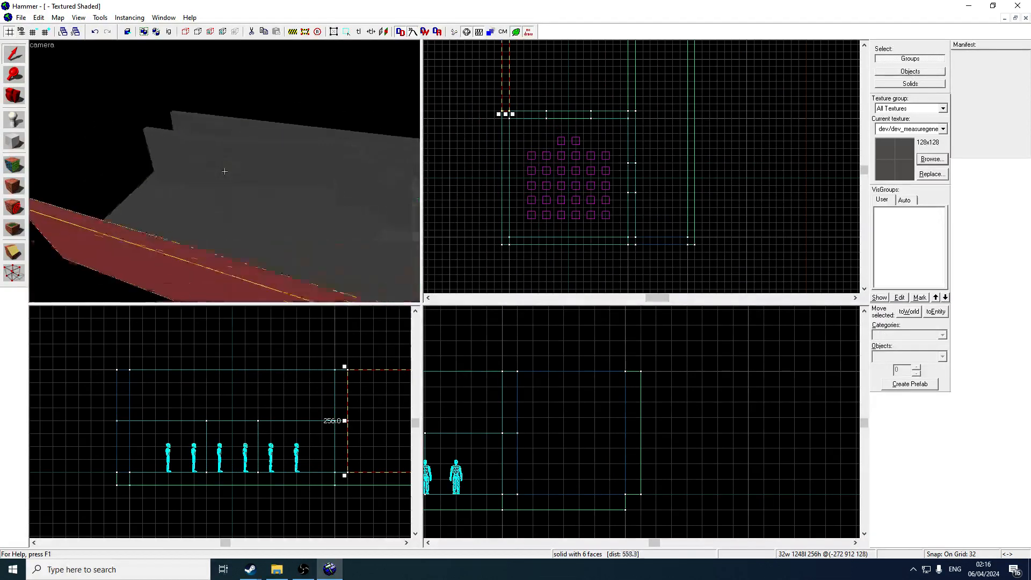
pyautogui.press('s')
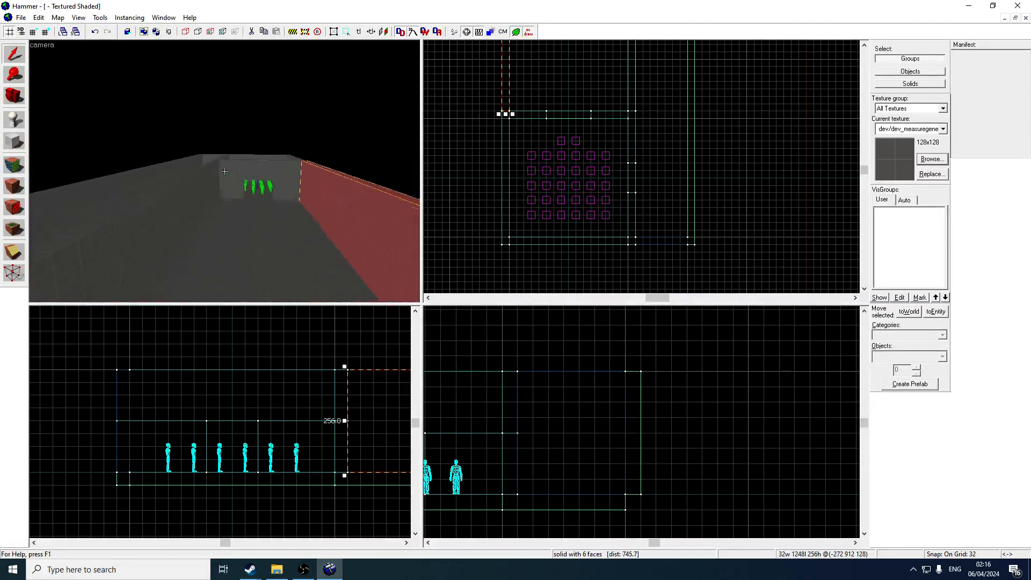
pyautogui.press('z')
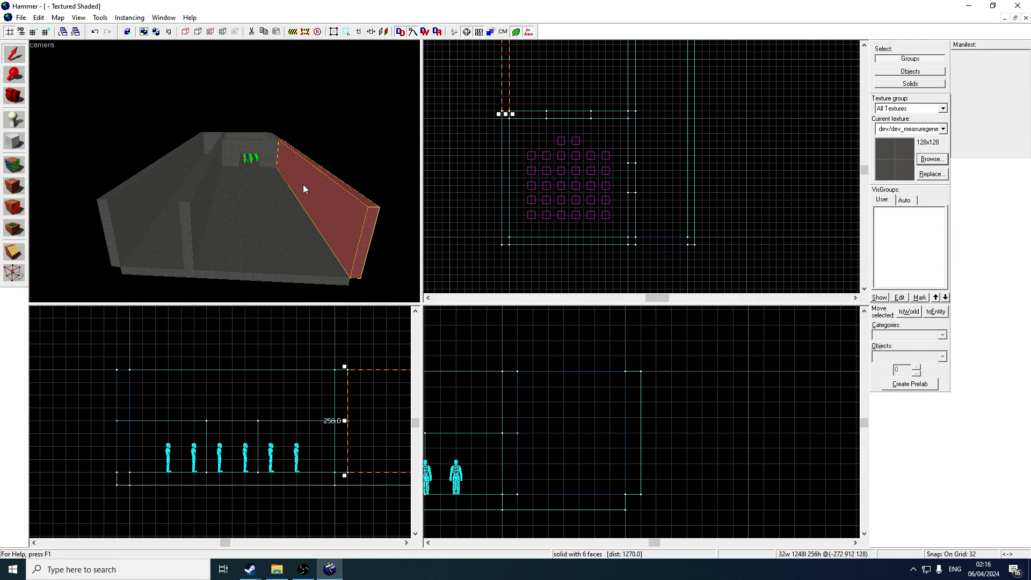
pyautogui.scroll(2, 303, 185)
# Apply the red customdev/dev_measuregeneric01red texture to both the main outside floor and the spawn room floor, using the "generic" filter.
pyautogui.click(253, 221)
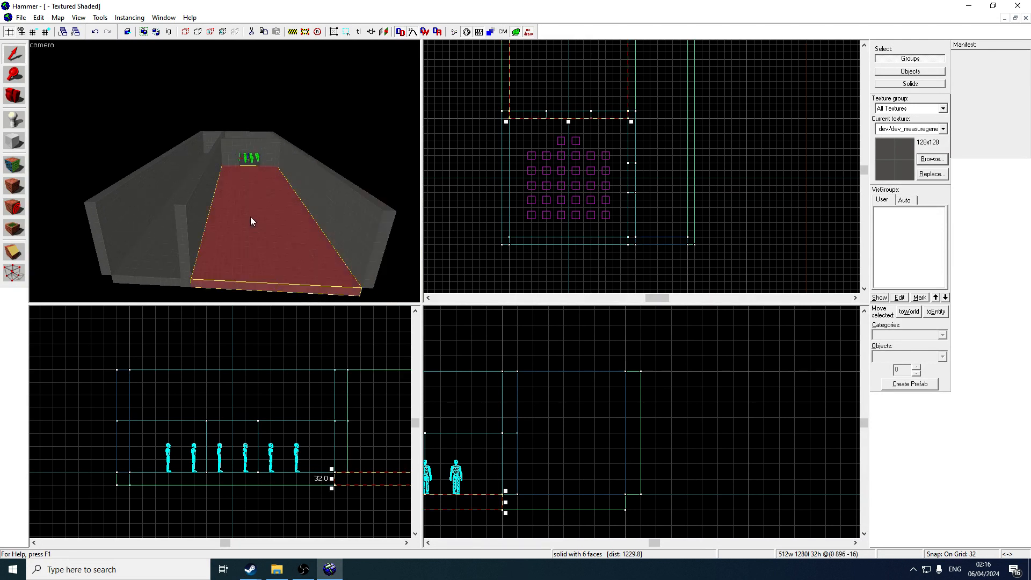
pyautogui.keyDown('ctrl'); pyautogui.click(254, 168); pyautogui.keyUp('ctrl')
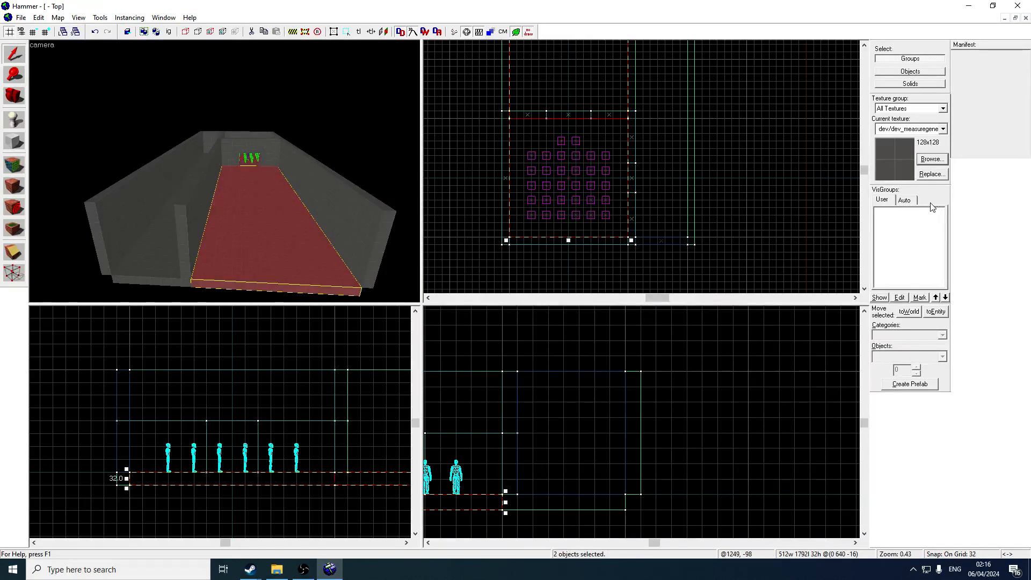
pyautogui.click(932, 160)
pyautogui.write('generic')
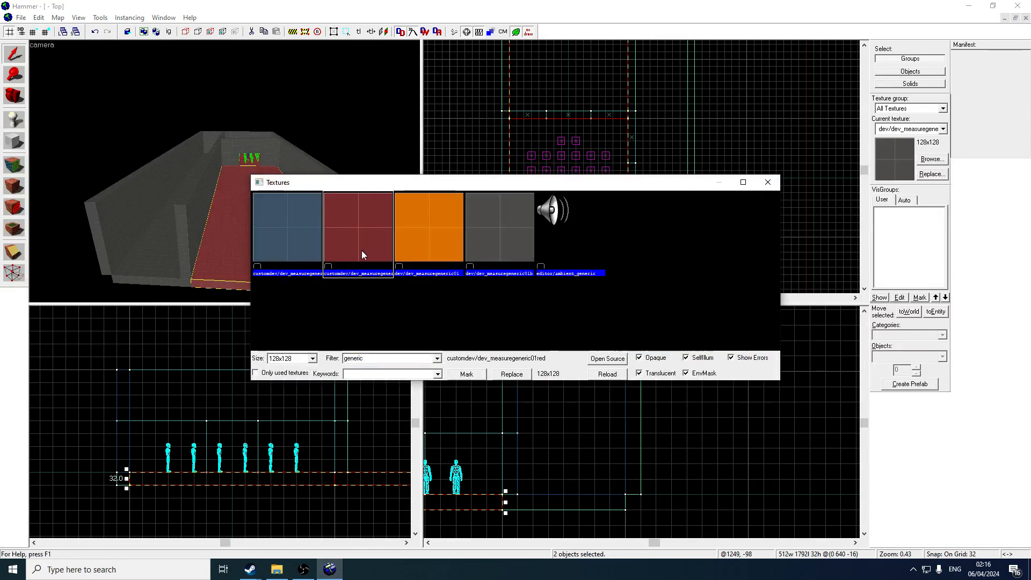
pyautogui.doubleClick(391, 241)
pyautogui.click(15, 186)
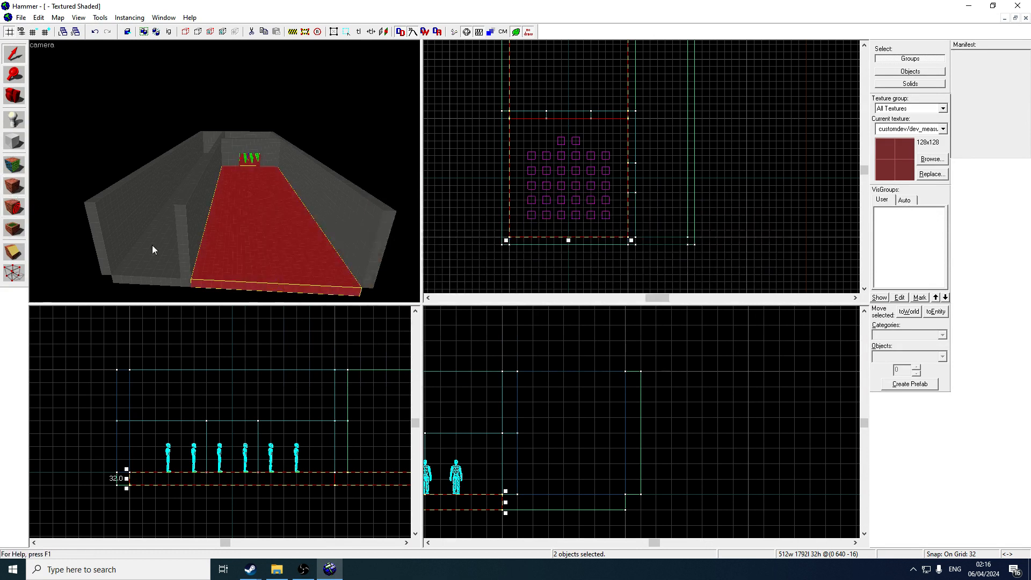
# Apply the blue dev_measuregeneric texture to the side passage floor and clear the selection.
pyautogui.click(932, 159)
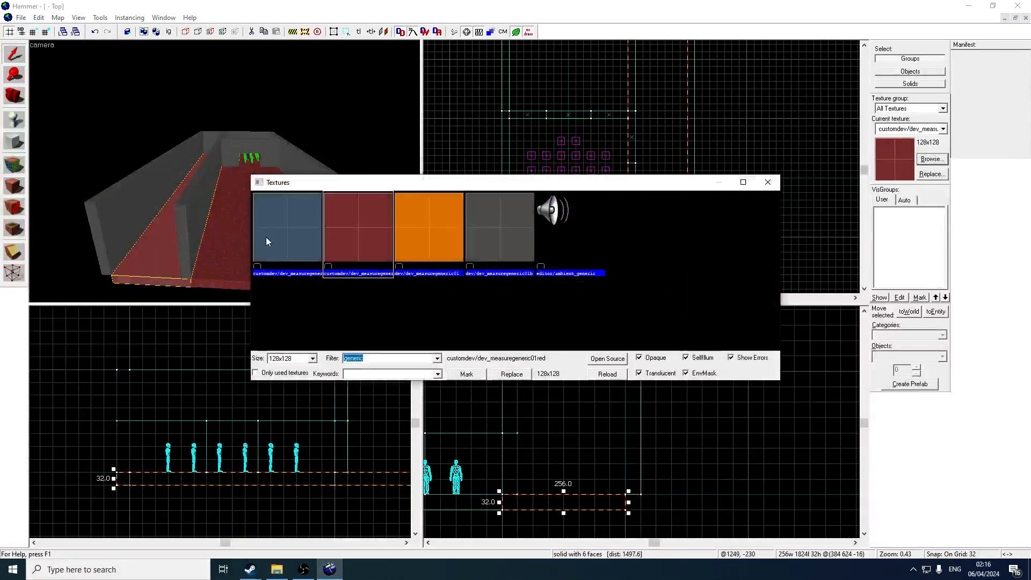
pyautogui.doubleClick(287, 232)
pyautogui.moveTo(423, 151); pyautogui.dragTo(420, 150)
pyautogui.click(359, 155)
# Examine the coloured floors, spawn room and side passage from inside and outside.
pyautogui.press('w')
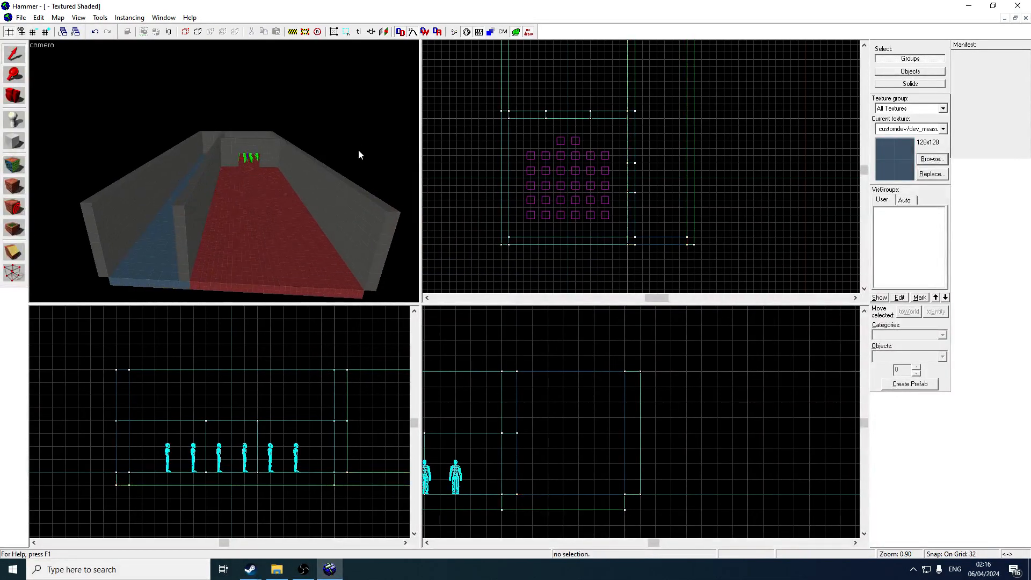
pyautogui.press('z')
pyautogui.press('w')
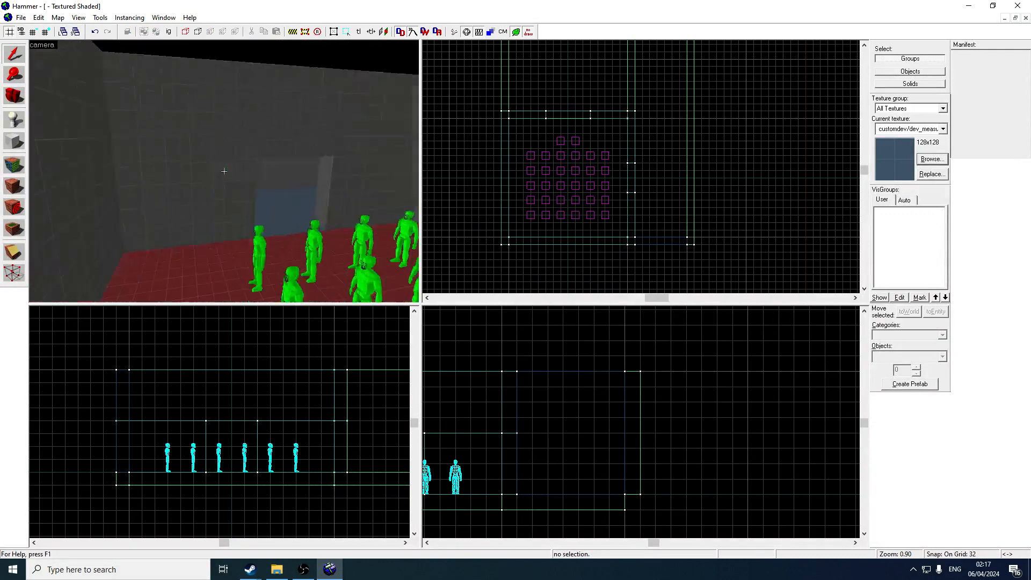
pyautogui.press('s')
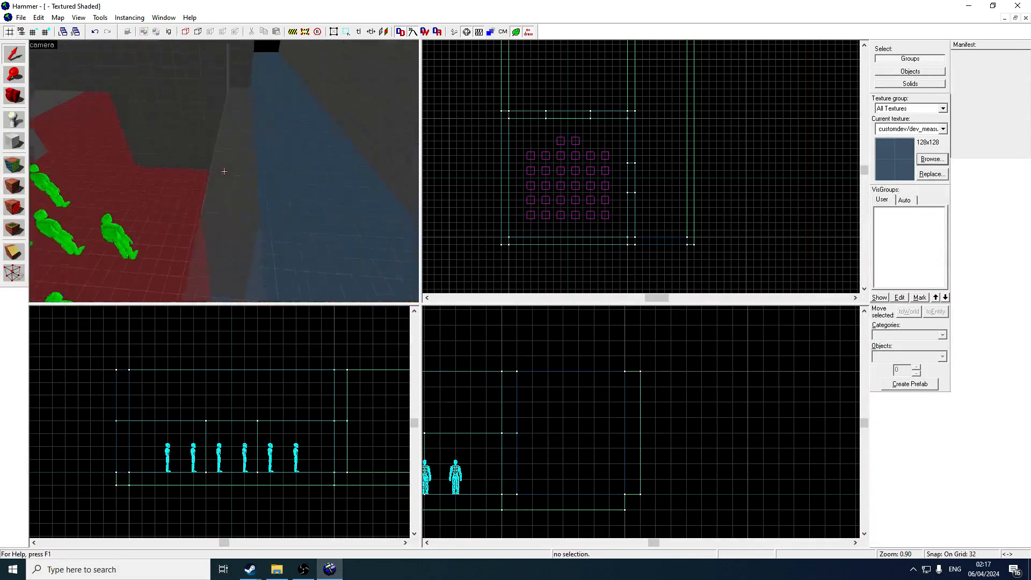
pyautogui.press('w')
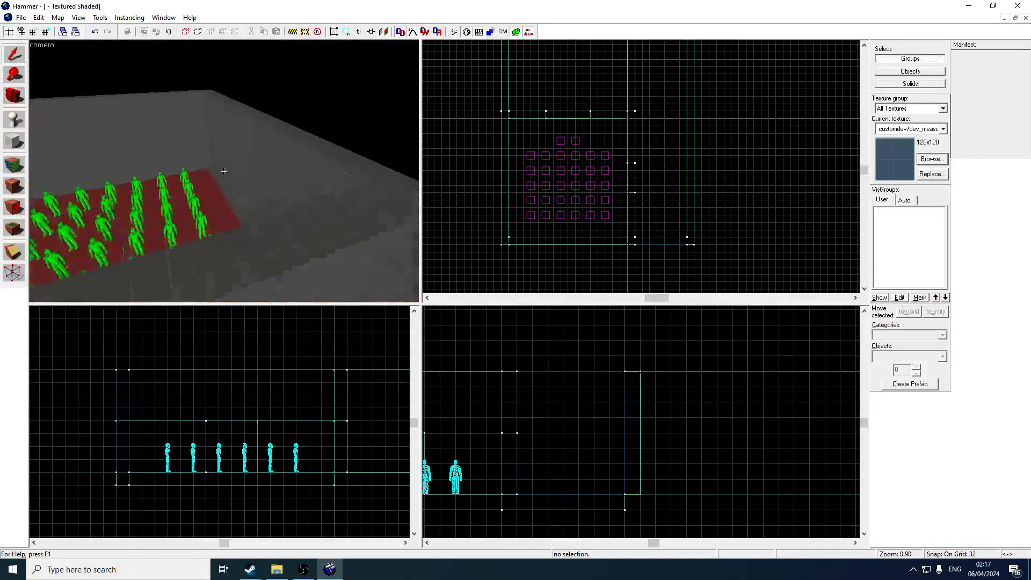
pyautogui.press('s')
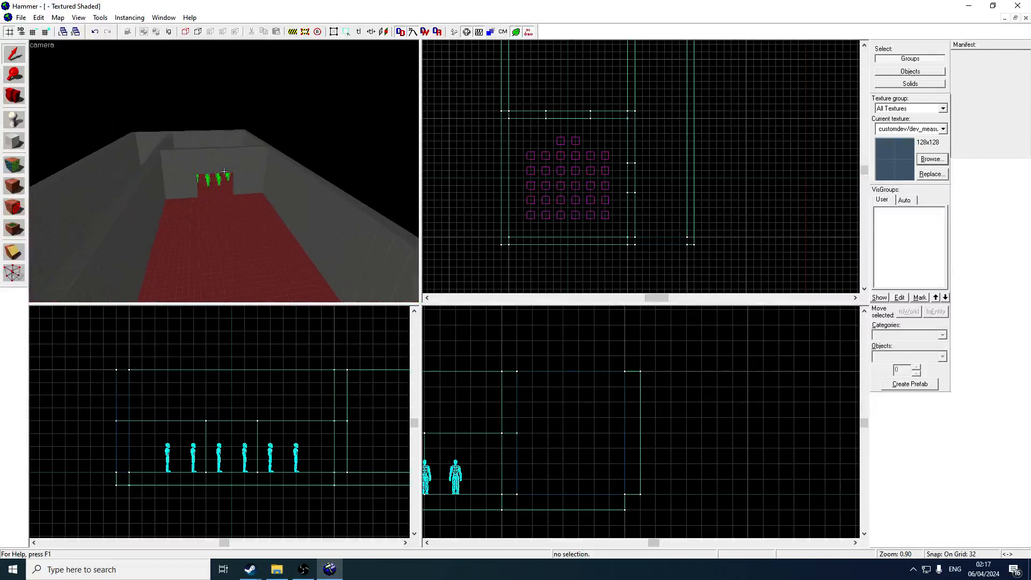
# Create an 832 × 1824 × 32 unit dev_measuregeneric01b ceiling block covering the whole layout, resting on top of the outer walls.
pyautogui.press('s')
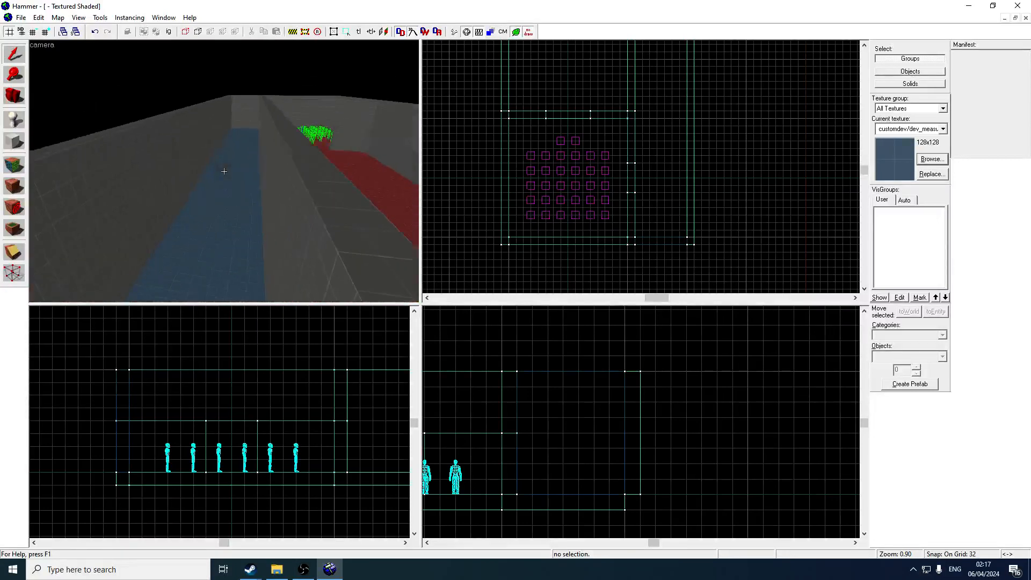
pyautogui.press('z')
pyautogui.hotkey('shift', 'a')
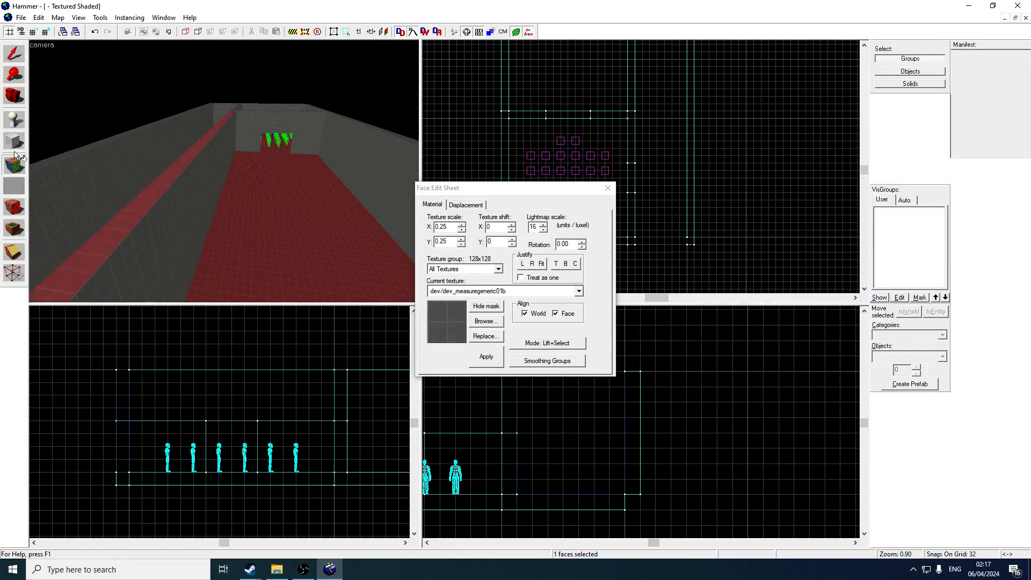
pyautogui.click(15, 144)
pyautogui.scroll(-7, 595, 210)
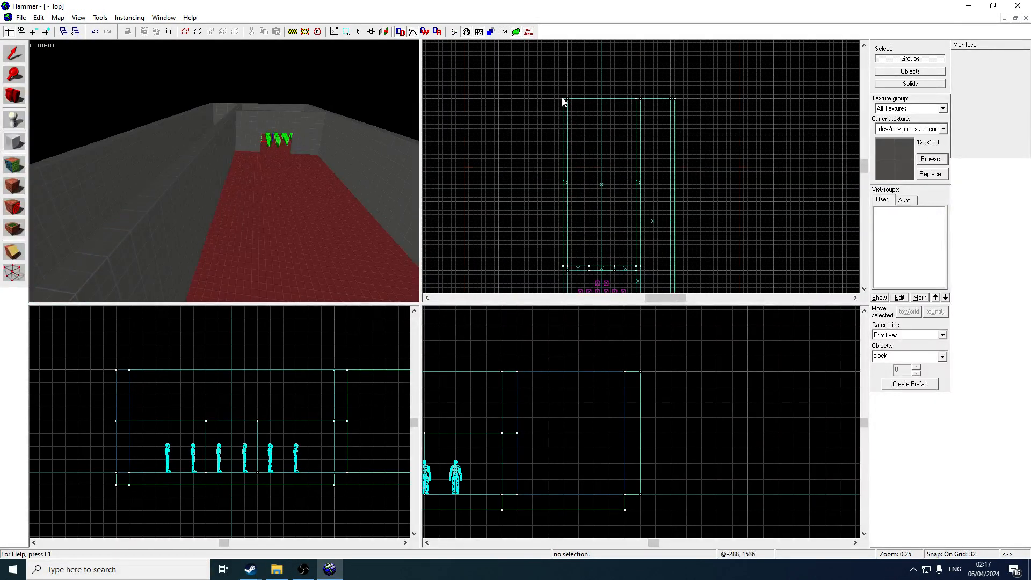
pyautogui.scroll(3, 700, 172)
pyautogui.moveTo(562, 101)
pyautogui.mouseDown()
pyautogui.moveTo(700, 171)
pyautogui.moveTo(673, 221)
pyautogui.mouseUp()
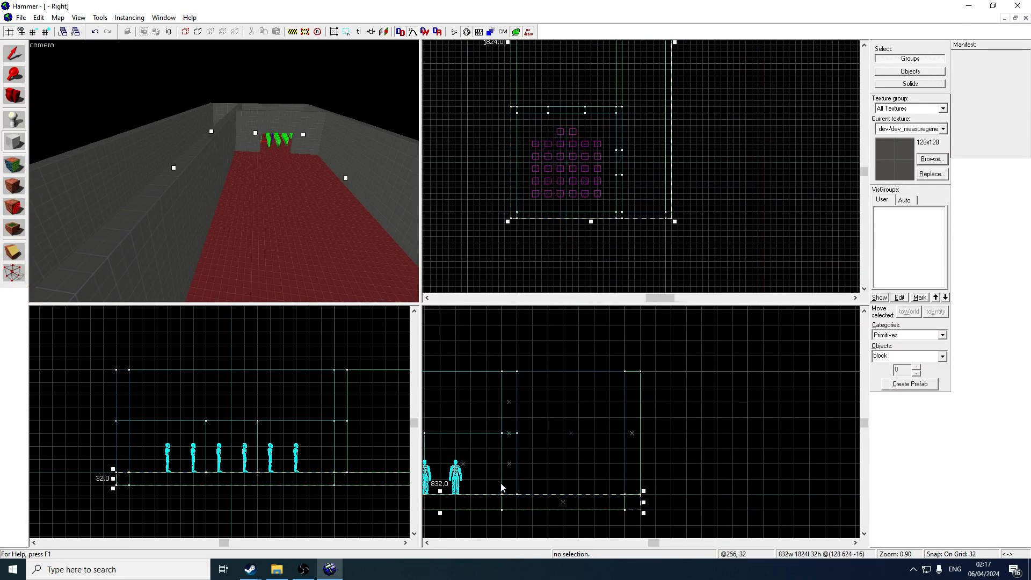
pyautogui.moveTo(502, 487); pyautogui.dragTo(511, 370)
pyautogui.press('Return')
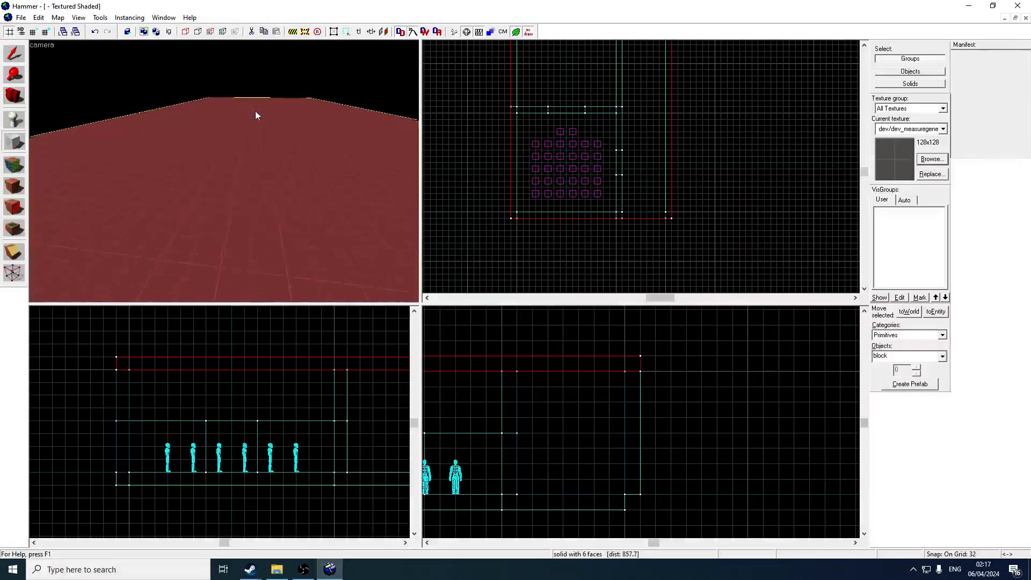
# Apply the tools/toolsskybox texture to the new ceiling block, found with the "skybox" filter.
pyautogui.click(932, 159)
pyautogui.write('sjk')
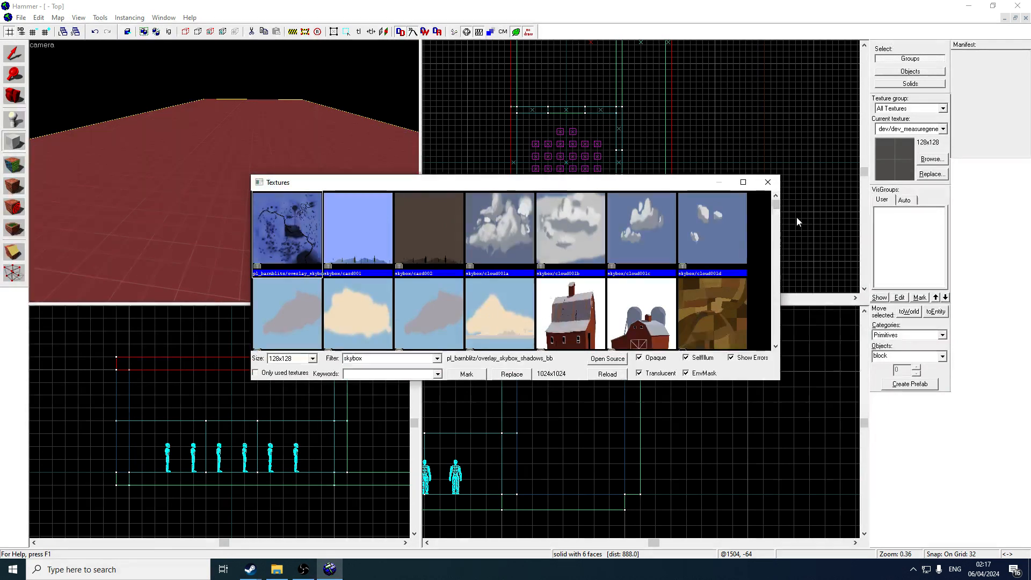
pyautogui.scroll(-10, 762, 270)
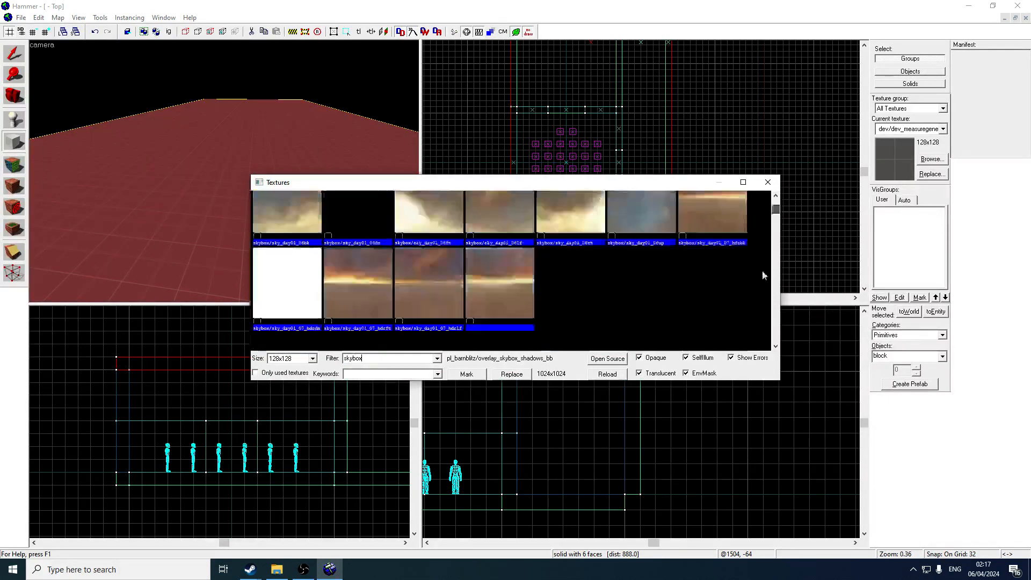
pyautogui.doubleClick(649, 235)
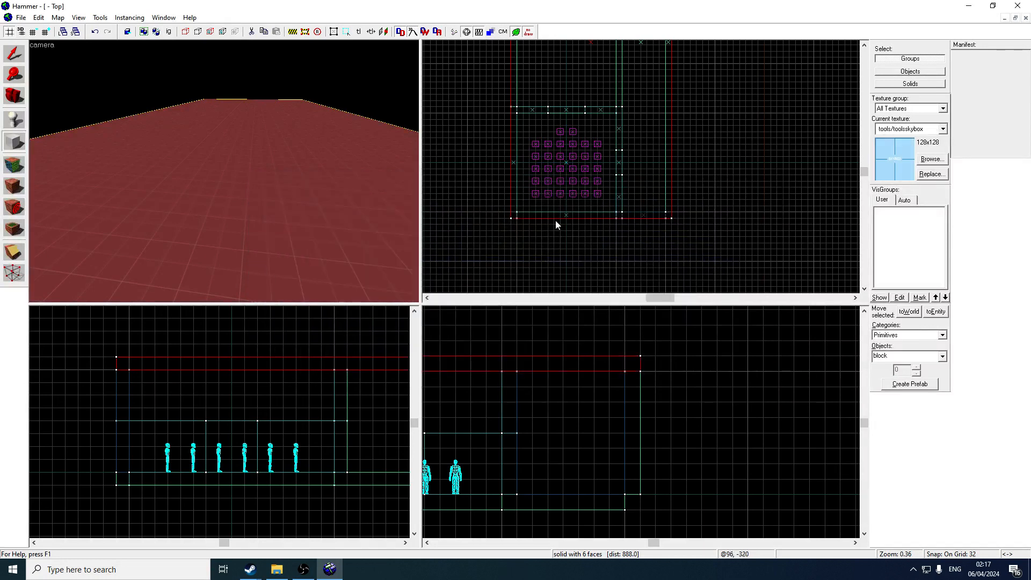
pyautogui.click(14, 186)
# Examine the skybox ceiling over the outside area and side passage from inside and outside.
pyautogui.press('z')
pyautogui.press('w')
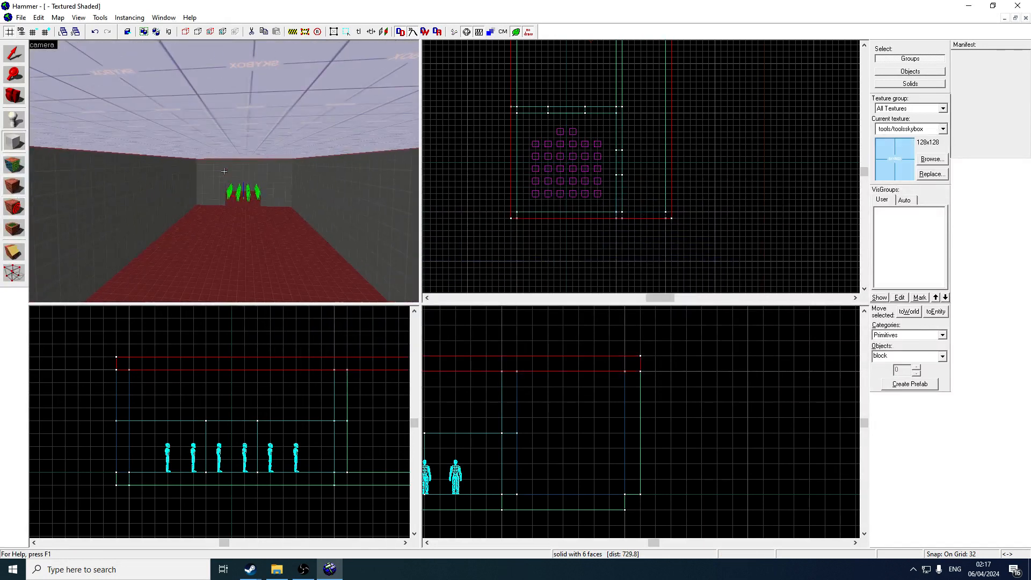
pyautogui.press('s')
pyautogui.press('z')
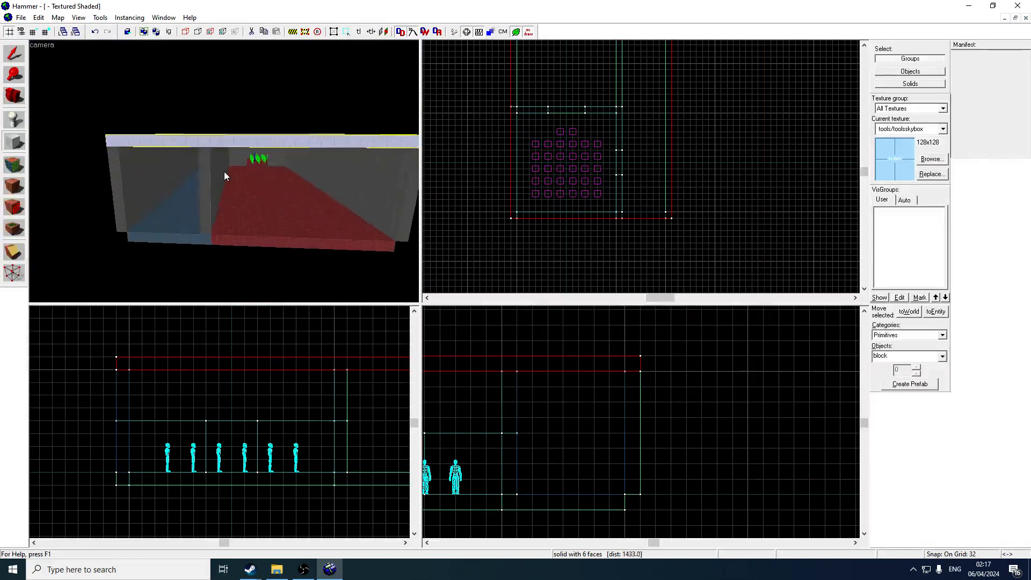
pyautogui.press('w')
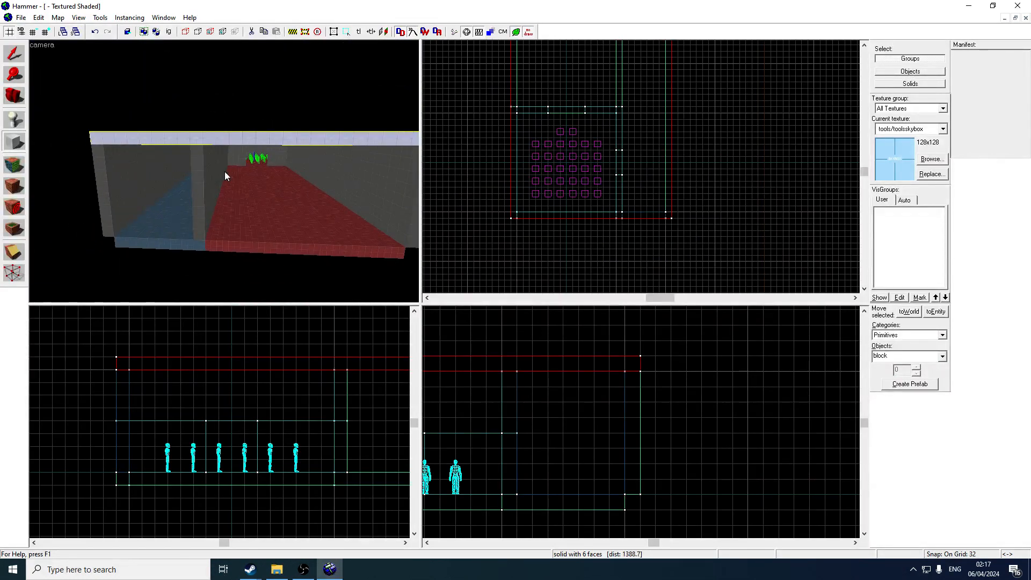
pyautogui.press('w')
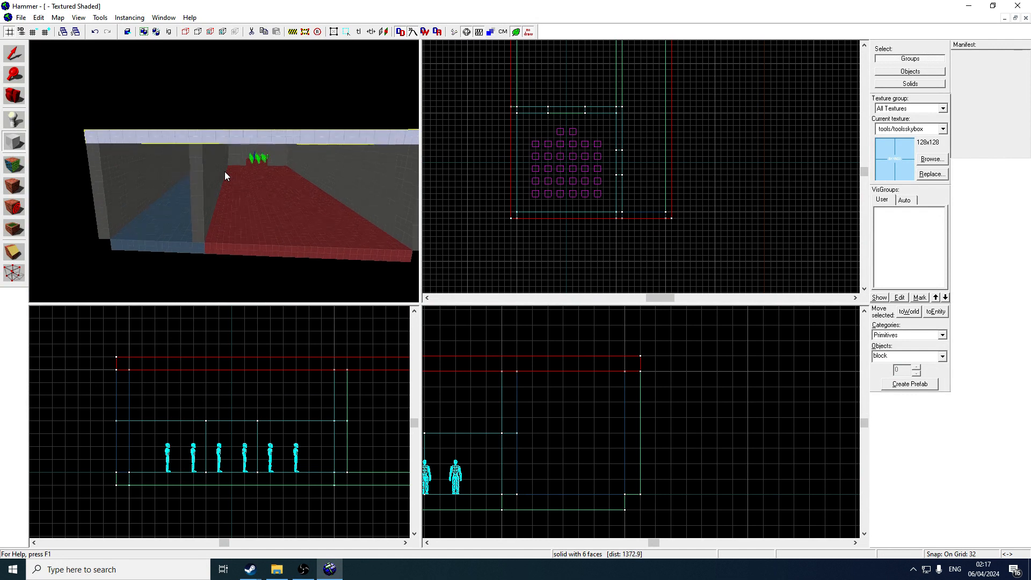
pyautogui.press('z')
pyautogui.press('s')
pyautogui.press('w')
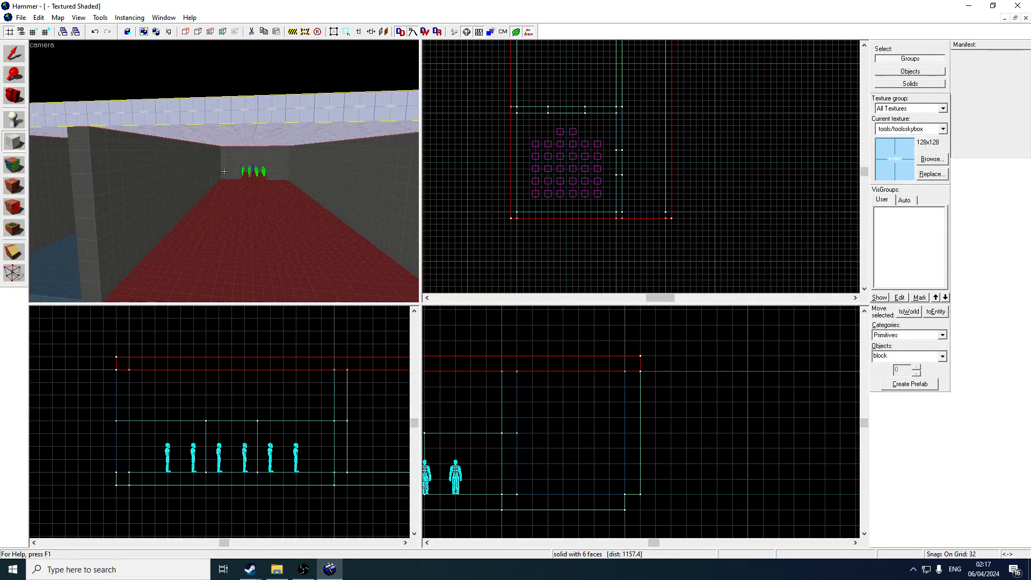
pyautogui.press('w')
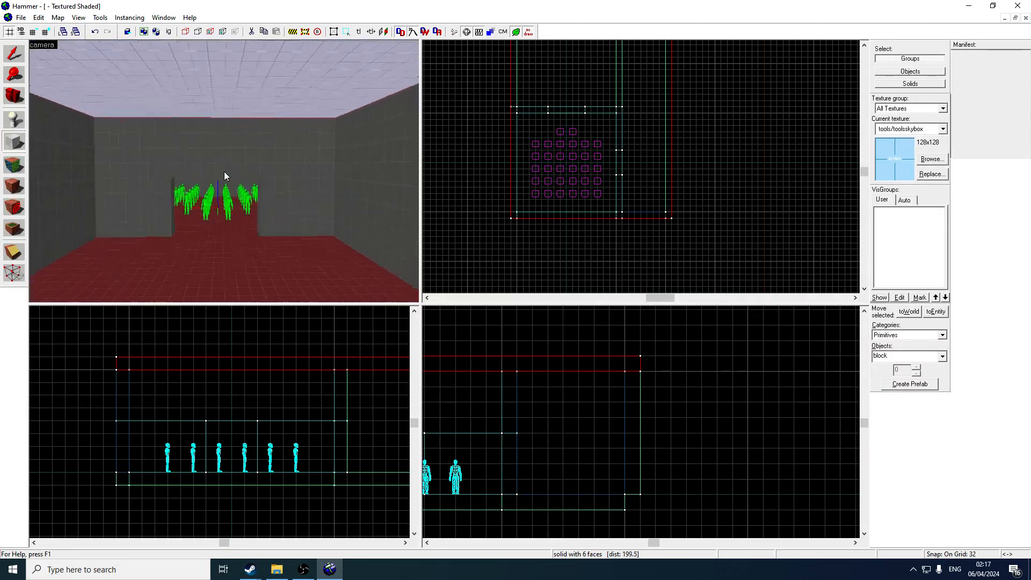
# Pick up the grey dev/dev_measuregeneric01b texture from the wall beside the spawn doorway.
pyautogui.press('z')
pyautogui.click(21, 164)
pyautogui.click(81, 207)
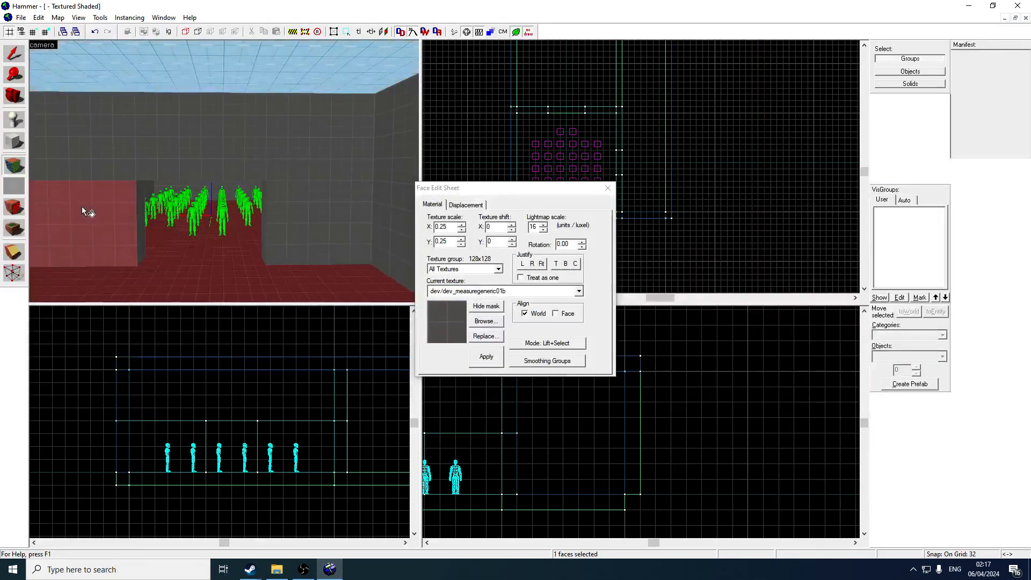
pyautogui.click(607, 190)
# Examine how the skybox ceiling covers the walls from outside and from the main outside area.
pyautogui.press('z')
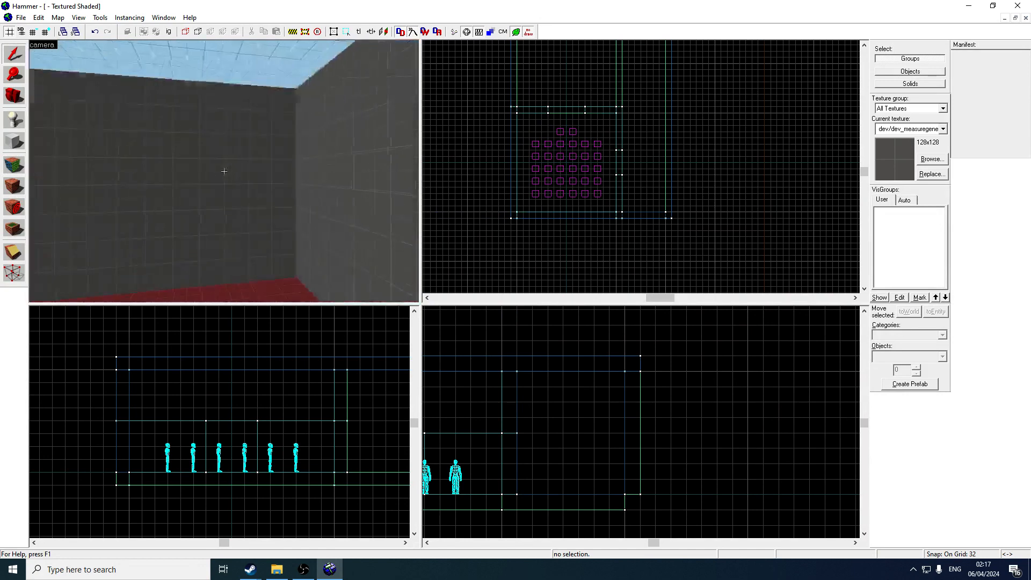
pyautogui.press('w')
pyautogui.press('z')
pyautogui.scroll(-5, 223, 146)
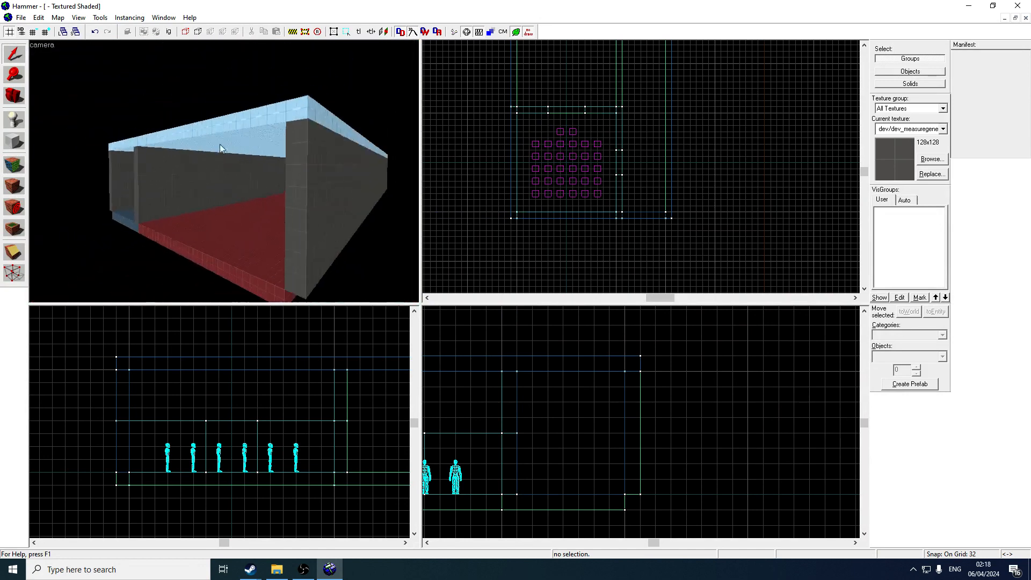
pyautogui.scroll(5, 267, 112)
pyautogui.press('z')
pyautogui.press('z')
pyautogui.click(253, 113)
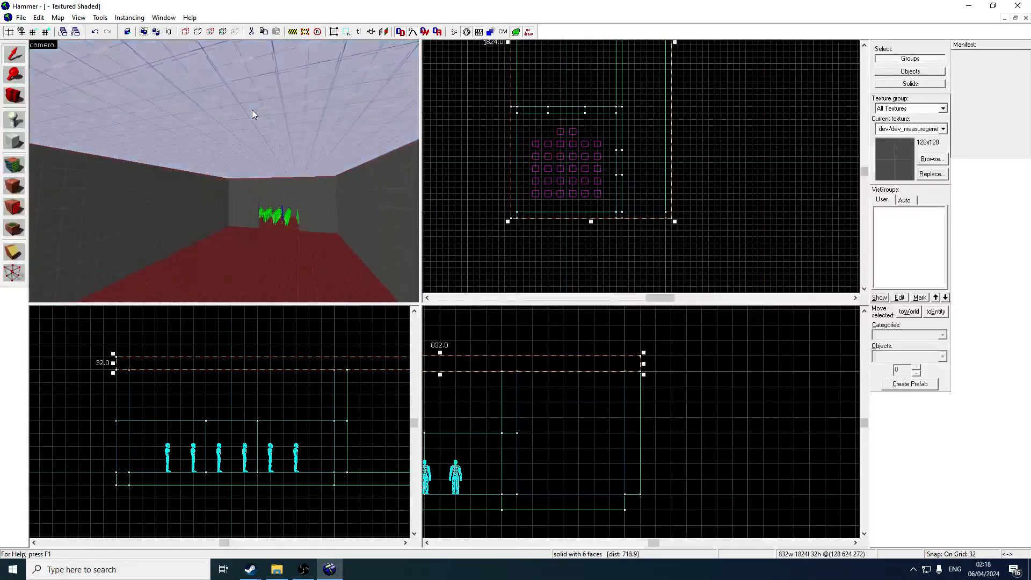
pyautogui.press('z')
pyautogui.press('s')
pyautogui.press('z')
# Pick up the tools/toolsskybox texture and create a 3104 × 3744 × 32 unit block extending well beyond the map on all sides.
pyautogui.click(22, 168)
pyautogui.click(14, 142)
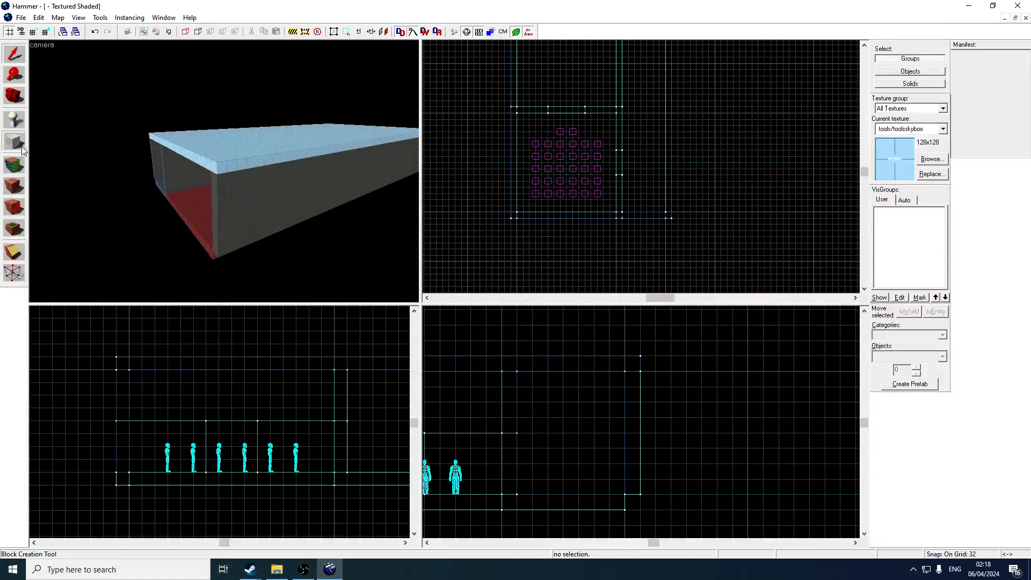
pyautogui.scroll(-4, 544, 196)
pyautogui.moveTo(466, 94); pyautogui.dragTo(671, 247)
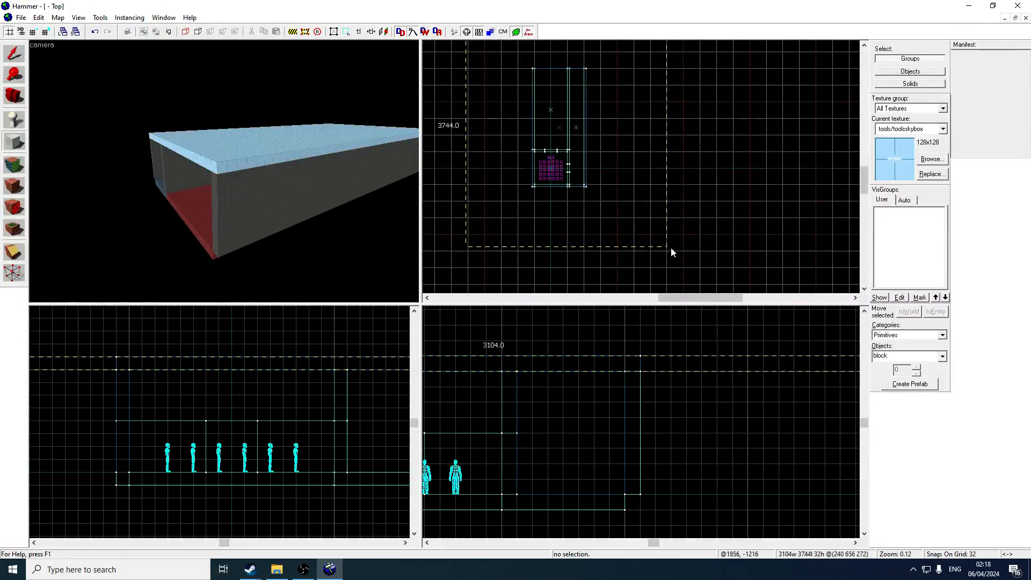
pyautogui.press('Return')
# Stretch the large skybox block below and above the map to a height of 1952 units.
pyautogui.click(13, 52)
pyautogui.scroll(-3, 540, 414)
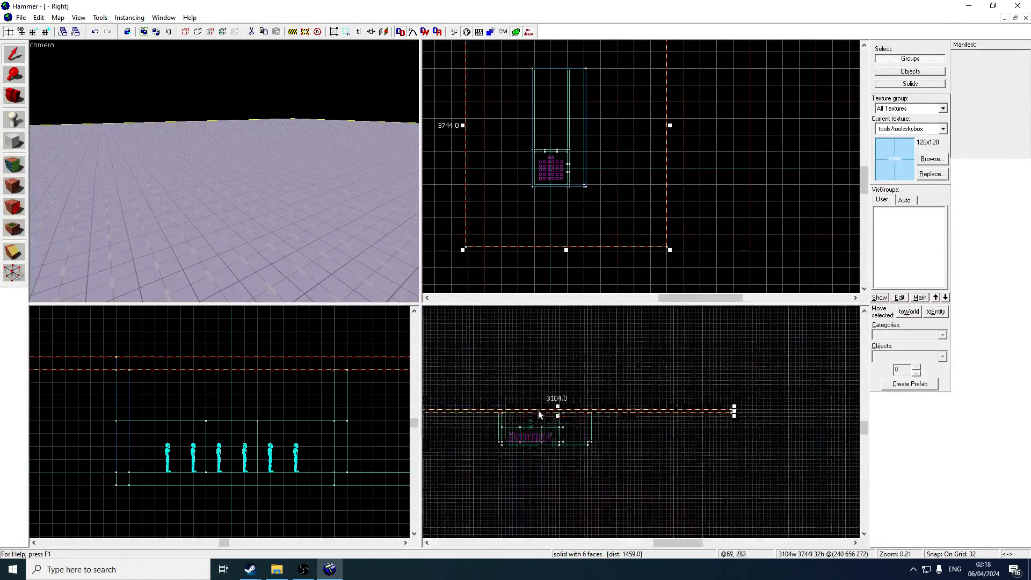
pyautogui.moveTo(558, 417); pyautogui.dragTo(566, 492)
pyautogui.scroll(-3, 566, 493)
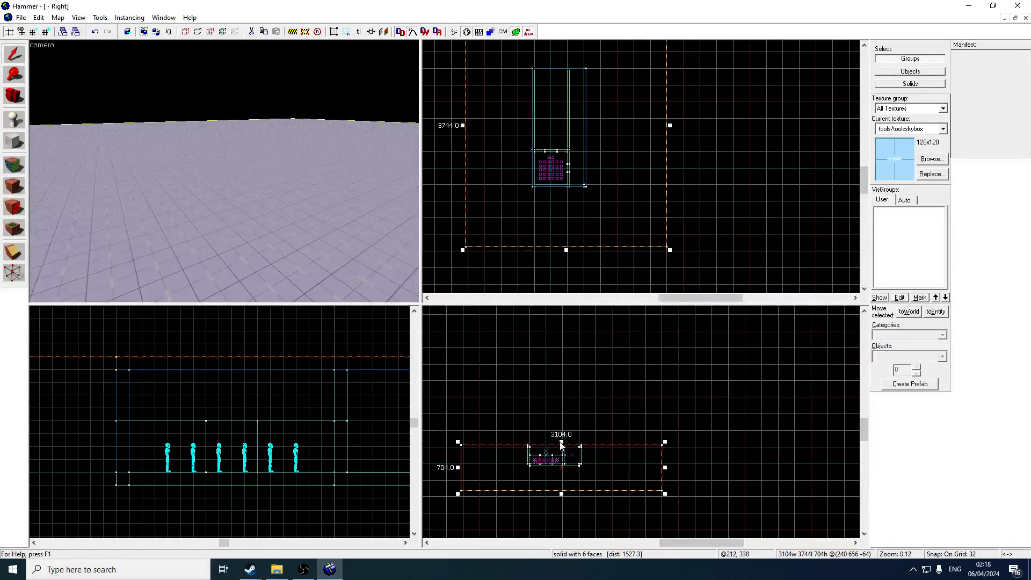
pyautogui.moveTo(561, 444); pyautogui.dragTo(561, 362)
# Hollow the large skybox block into an enclosure around the map, using the default wall thickness.
pyautogui.click(101, 17)
pyautogui.click(125, 36)
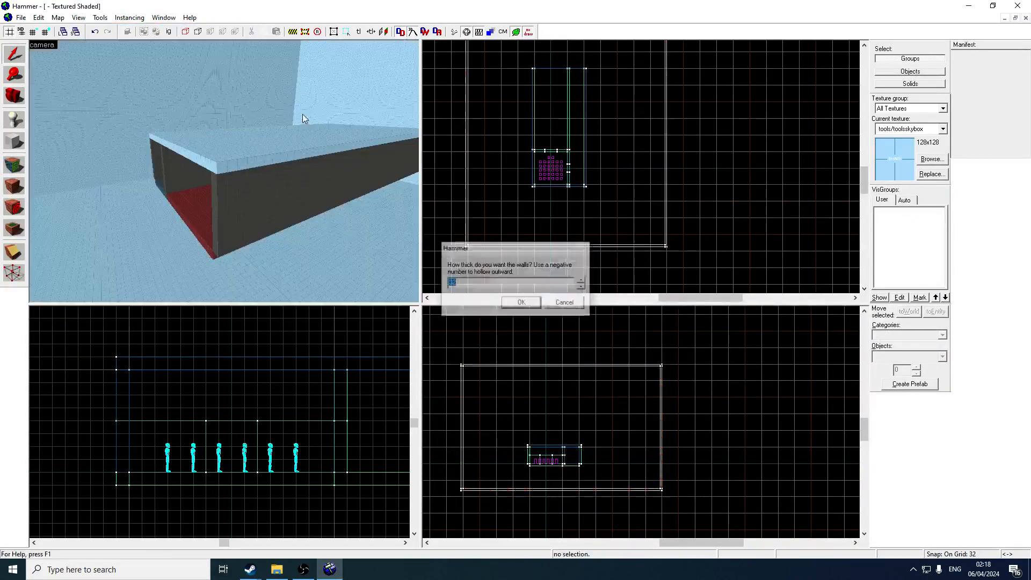
pyautogui.press('Return')
pyautogui.scroll(3, 224, 171)
# Delete the hollow skybox enclosure surrounding the map.
pyautogui.click(224, 172)
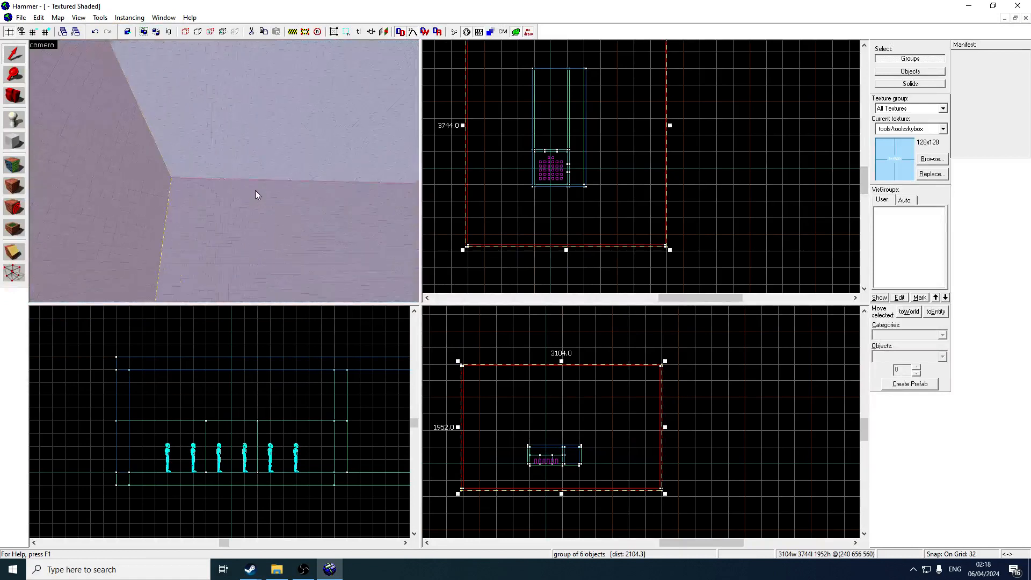
pyautogui.press('z')
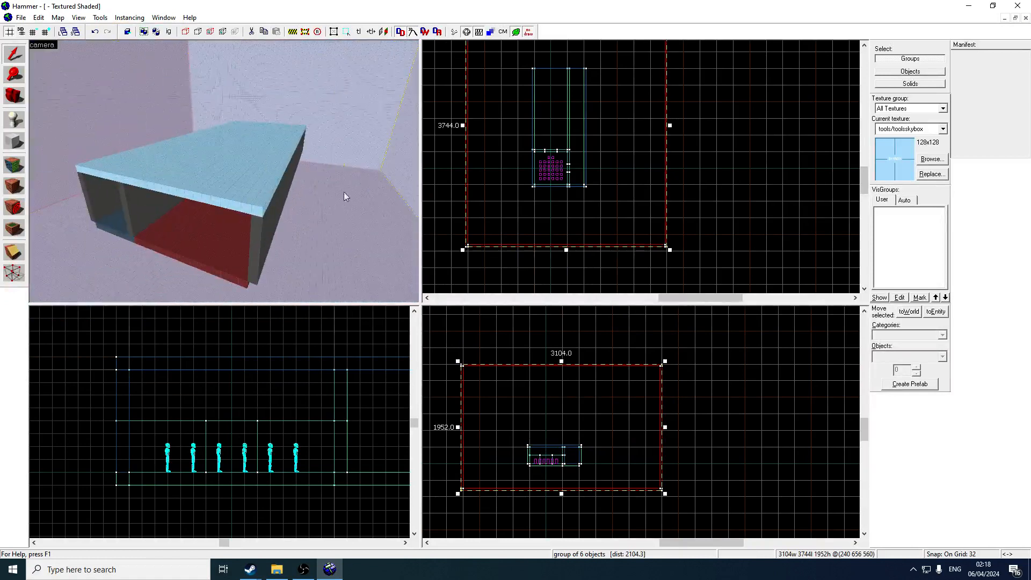
pyautogui.press('Delete')
# Examine the ceiling block, the spawn room and the open end of the outside area and side passage.
pyautogui.press('z')
pyautogui.press('w')
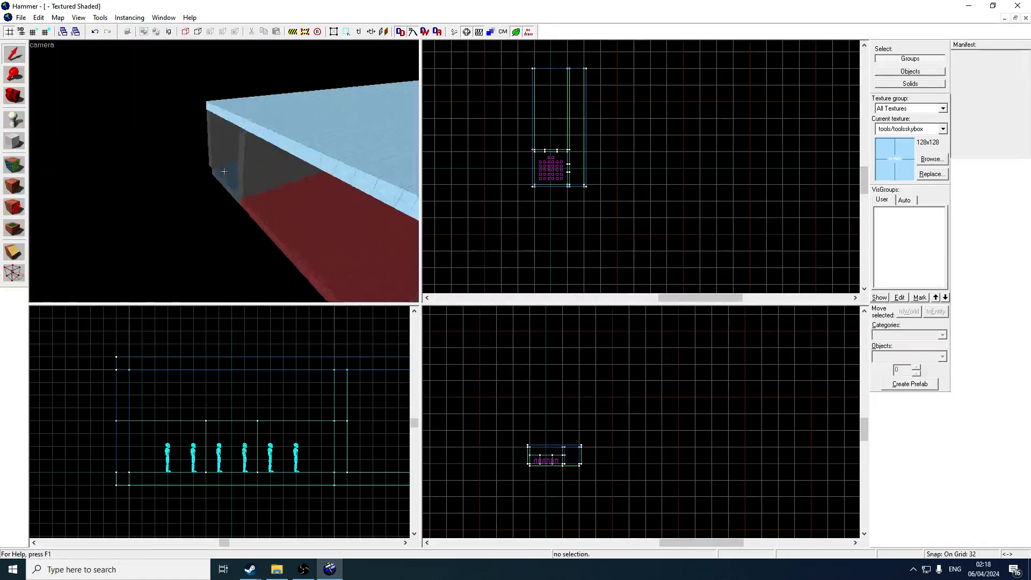
pyautogui.press('z')
pyautogui.click(246, 108)
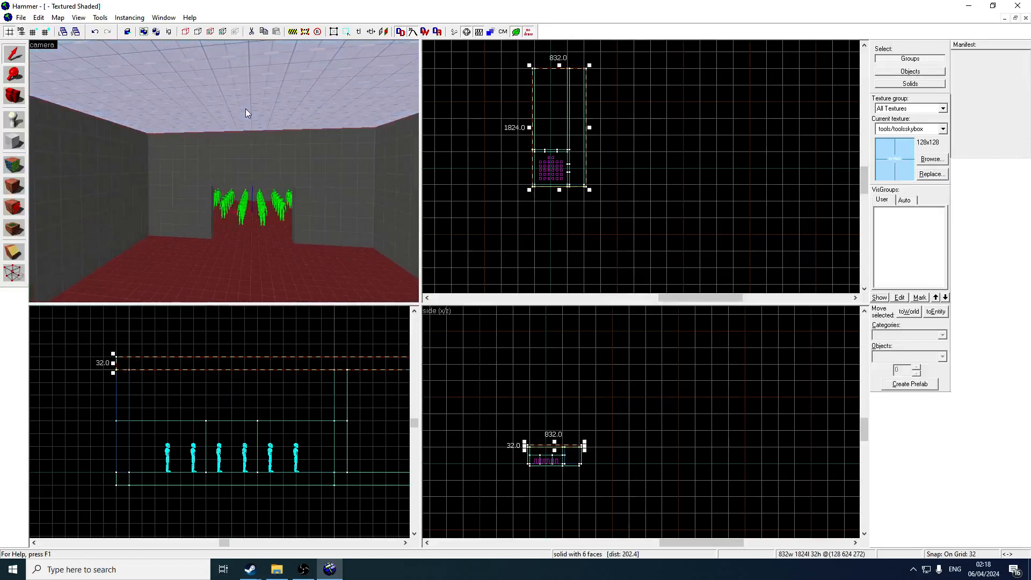
pyautogui.press('z')
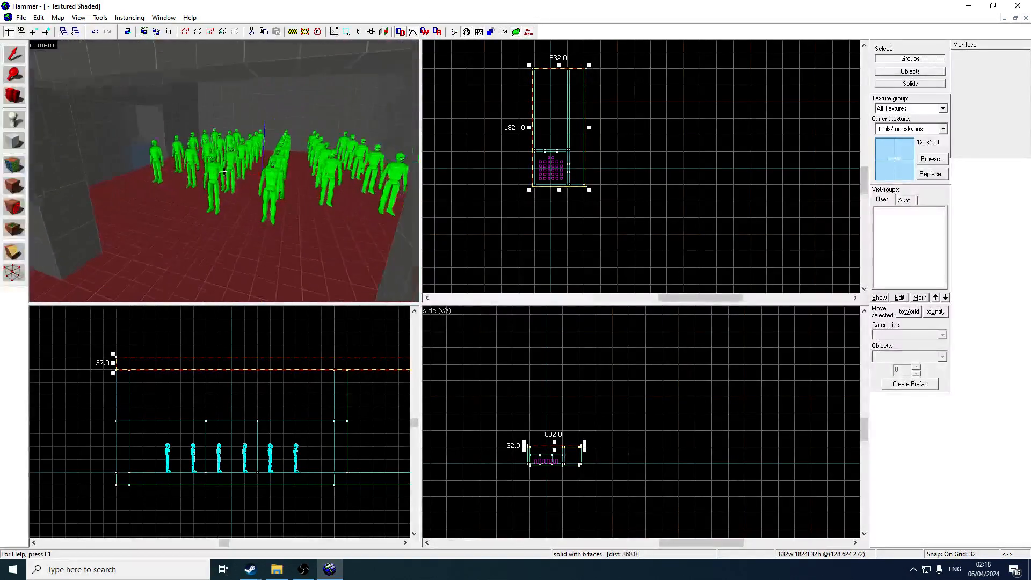
pyautogui.press('s')
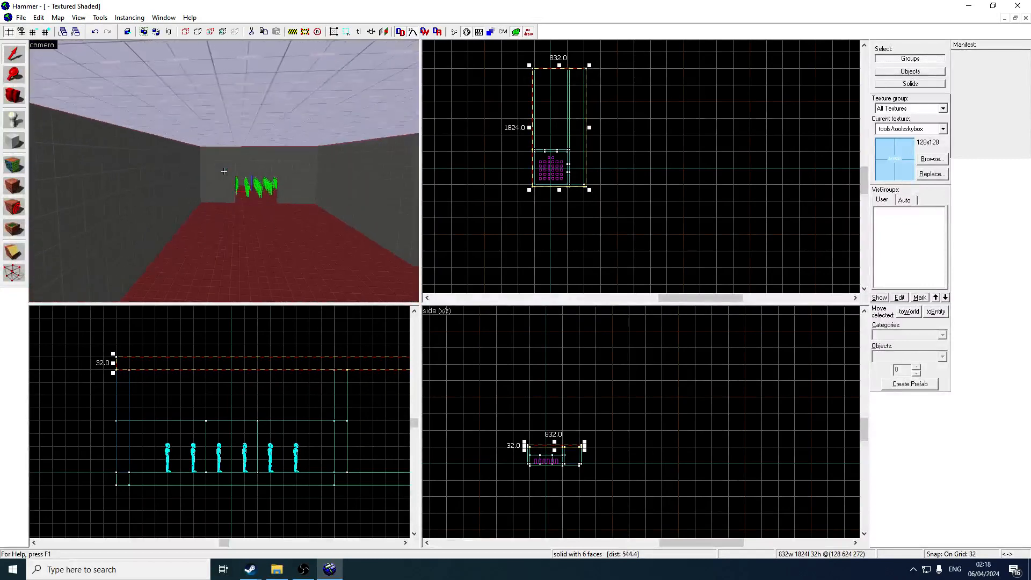
pyautogui.press('w')
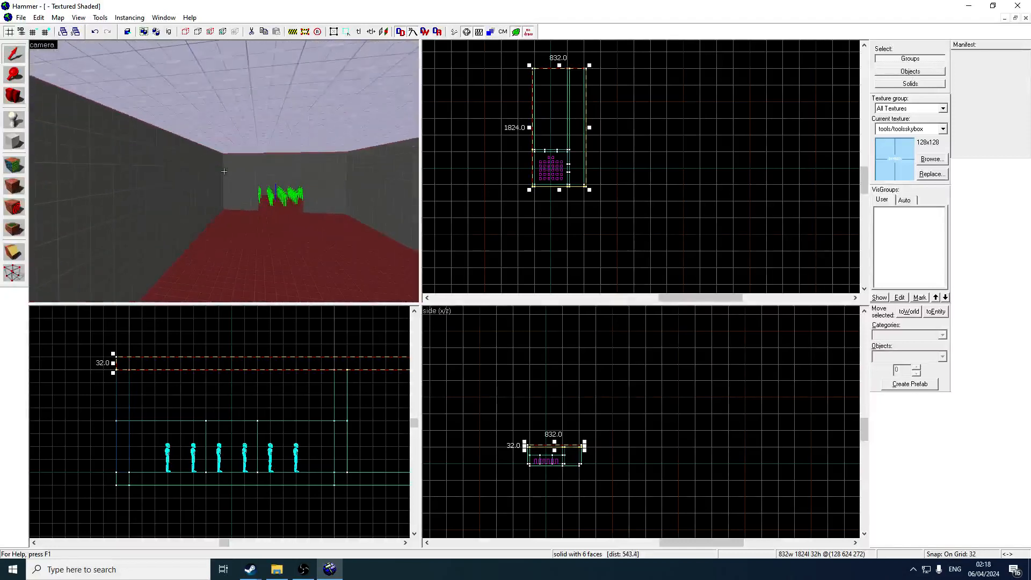
pyautogui.press('w')
pyautogui.press('w')
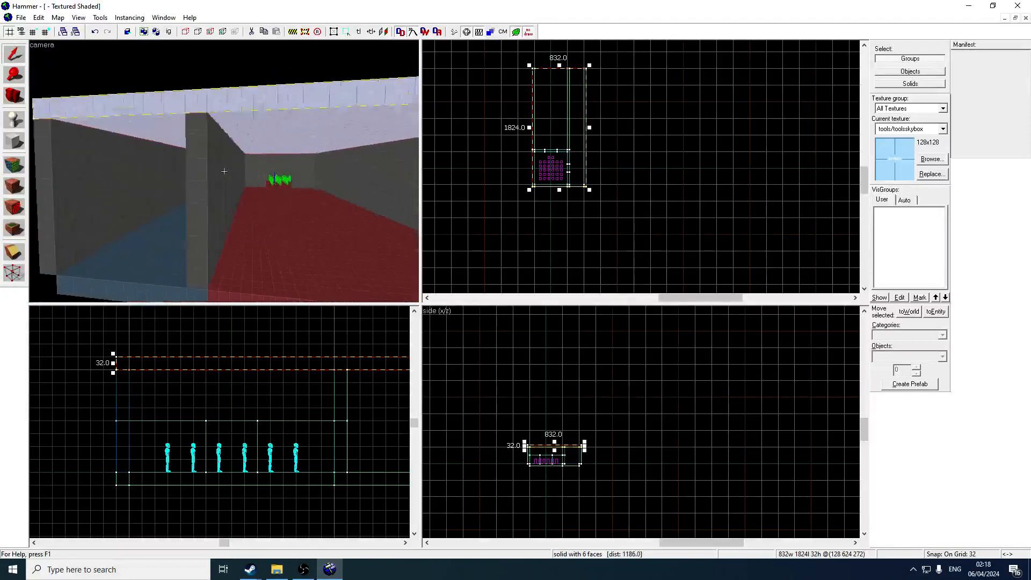
pyautogui.press('z')
pyautogui.press('z')
pyautogui.press('s')
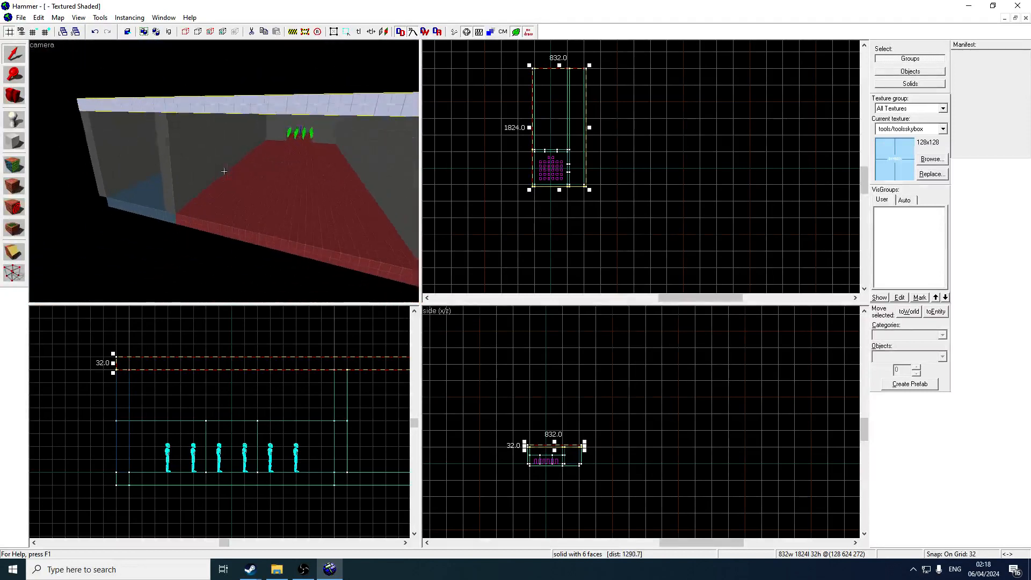
# Pick up the red dev texture from the outside area's floor for new blocks and set the grid size to 128 units.
pyautogui.press('z')
pyautogui.click(22, 173)
pyautogui.click(211, 169)
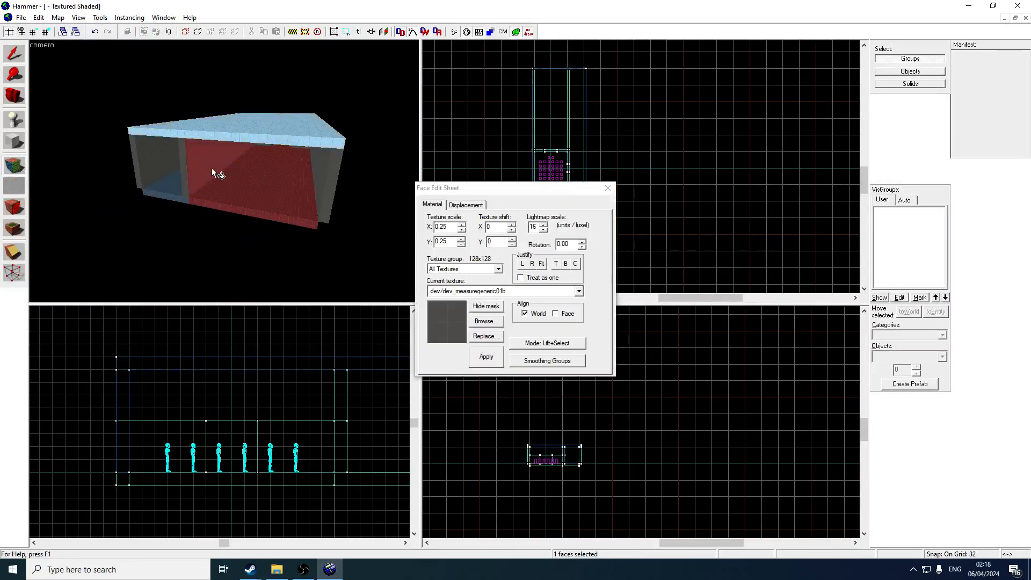
pyautogui.click(14, 141)
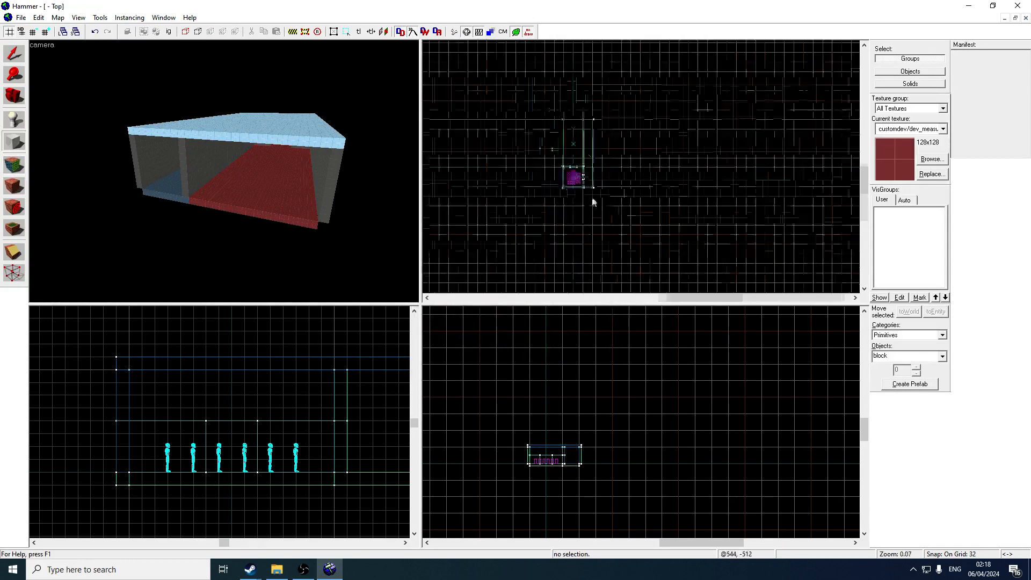
pyautogui.scroll(2, 580, 202)
pyautogui.click(47, 32)
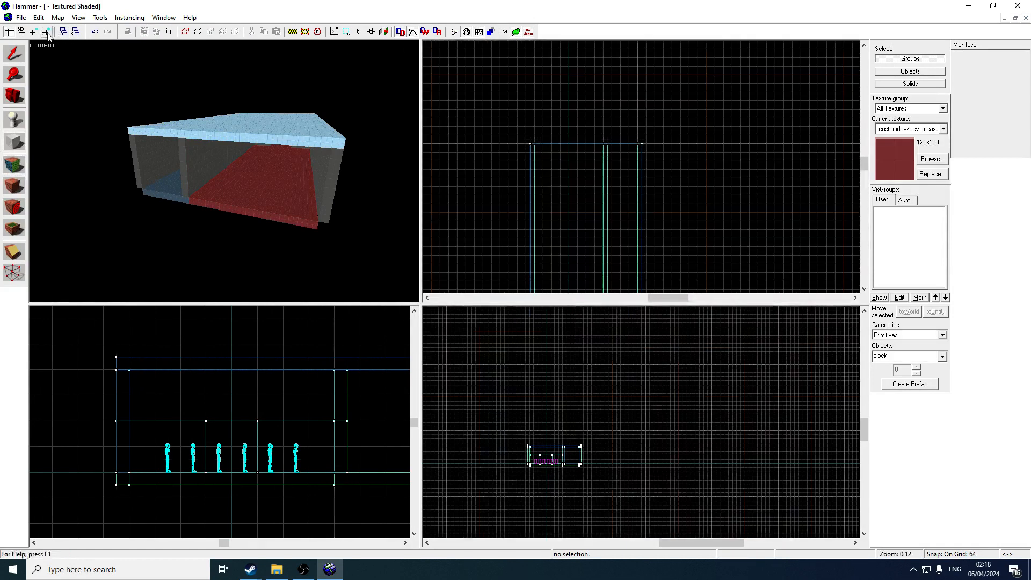
pyautogui.click(47, 32)
pyautogui.scroll(-5, 526, 158)
pyautogui.scroll(3, 556, 168)
pyautogui.moveTo(558, 174); pyautogui.dragTo(555, 230, button='middle')
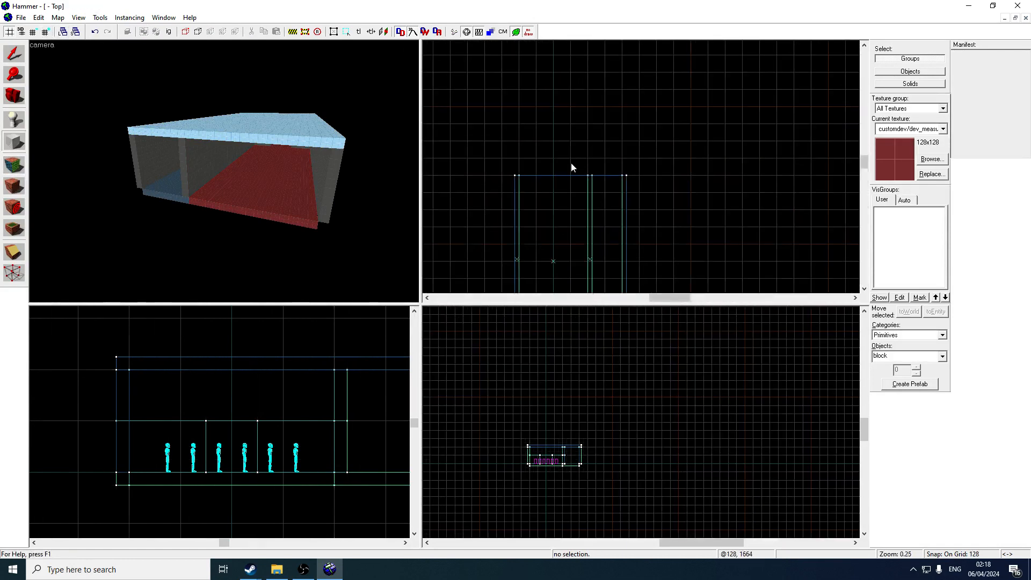
pyautogui.scroll(-5, 571, 161)
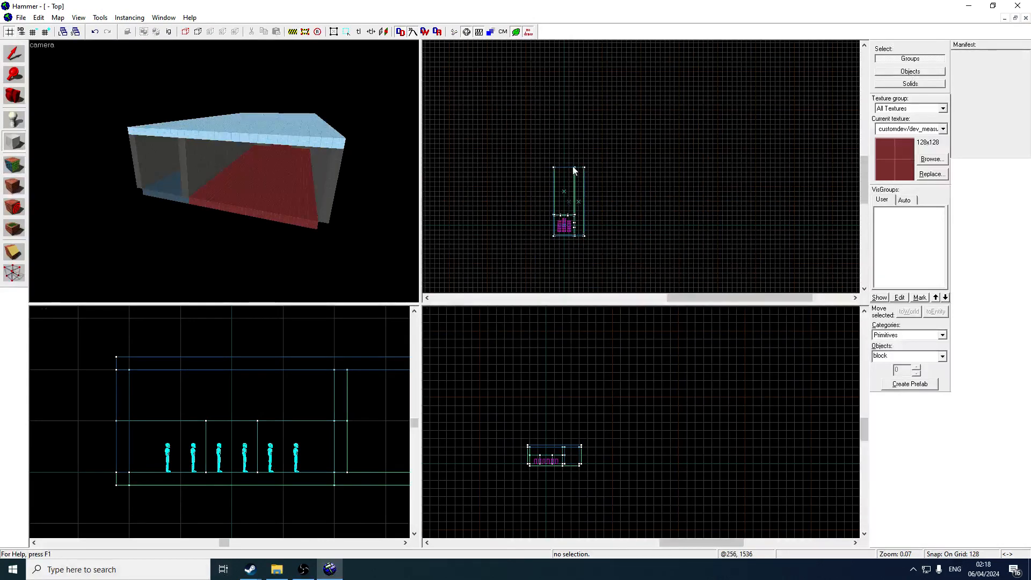
pyautogui.moveTo(572, 167)
pyautogui.mouseDown()
pyautogui.moveTo(542, 137)
pyautogui.moveTo(523, 152)
pyautogui.mouseUp()
pyautogui.scroll(3, 541, 136)
pyautogui.moveTo(506, 160); pyautogui.dragTo(653, 125)
pyautogui.scroll(-3, 447, 173)
pyautogui.scroll(2, 681, 160)
pyautogui.moveTo(565, 146); pyautogui.dragTo(533, 151)
pyautogui.moveTo(631, 123); pyautogui.dragTo(594, 141)
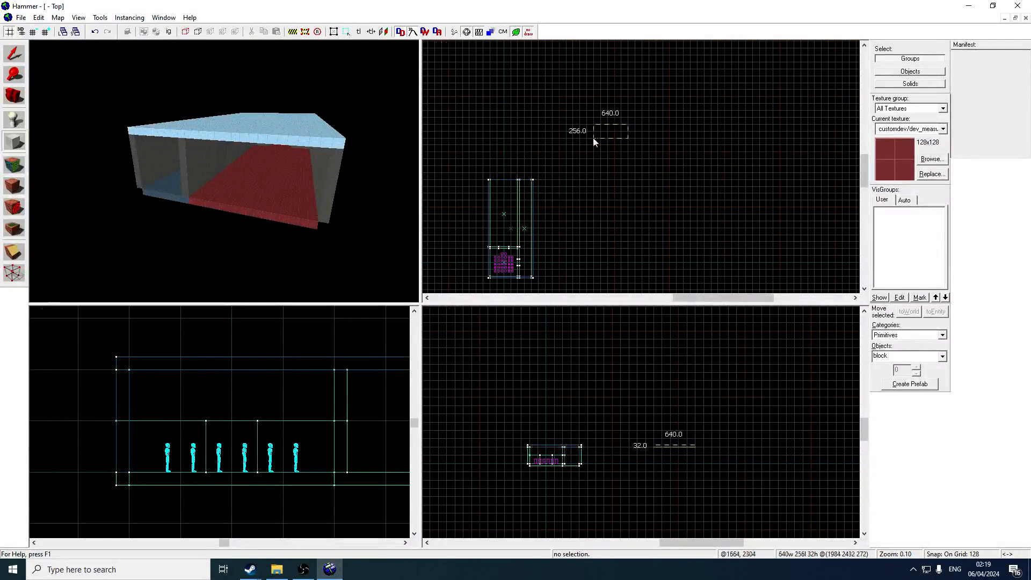
# Create a 1280 × 512 unit red floor block, 32 units thick, at ground level across the outside area's open end.
pyautogui.moveTo(490, 181); pyautogui.dragTo(561, 156)
pyautogui.scroll(8, 539, 491)
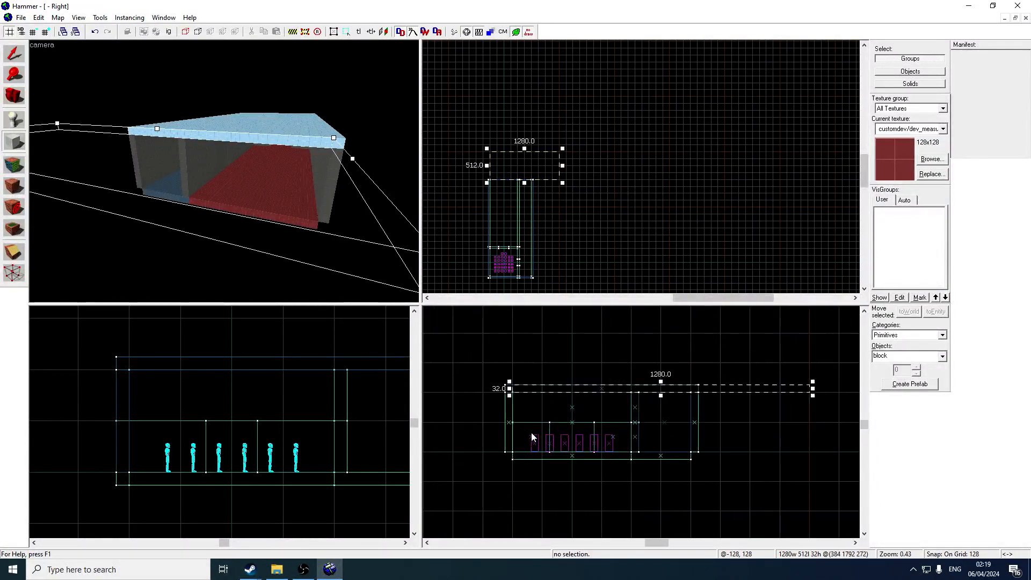
pyautogui.moveTo(543, 377); pyautogui.dragTo(553, 459)
pyautogui.press('Return')
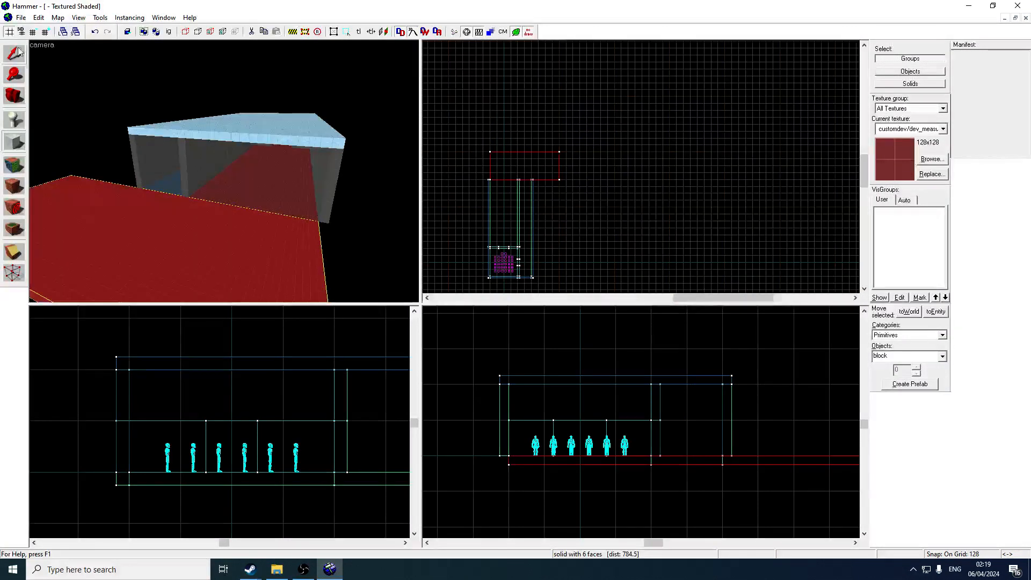
# Lengthen the new floor to 2304 units and add 512 × 2048 and 2304 × 512 unit copies, forming a path that doubles back.
pyautogui.click(17, 54)
pyautogui.press('z')
pyautogui.press('d')
pyautogui.press('z')
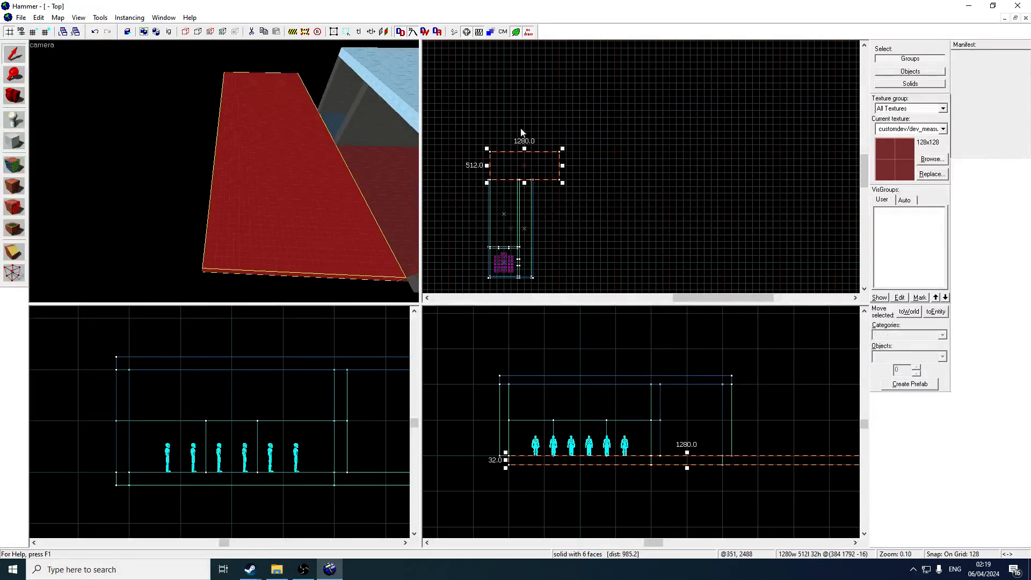
pyautogui.moveTo(508, 172)
pyautogui.mouseDown()
pyautogui.moveTo(648, 164)
pyautogui.moveTo(608, 140)
pyautogui.mouseUp()
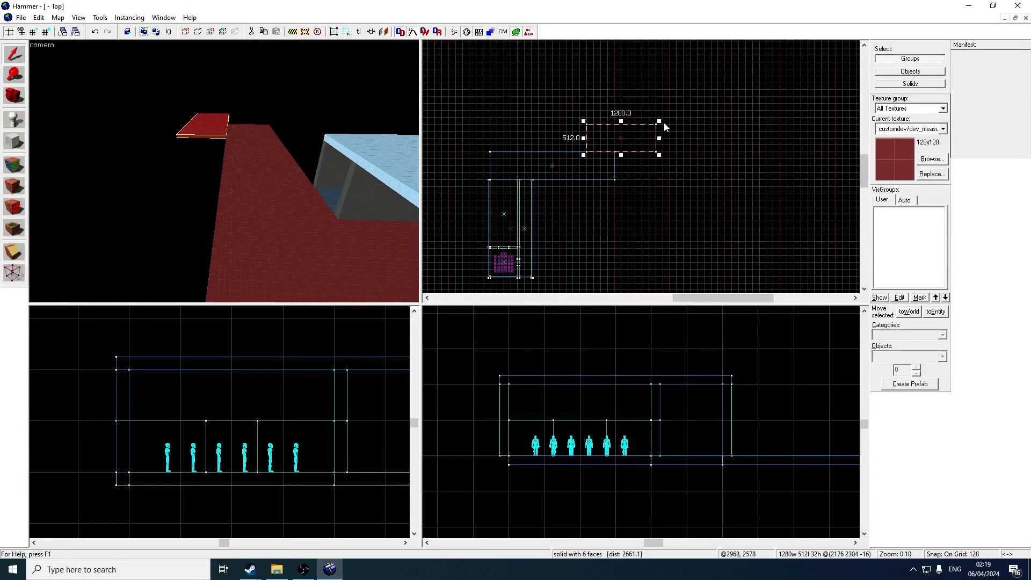
pyautogui.moveTo(663, 122)
pyautogui.mouseDown()
pyautogui.moveTo(605, 80)
pyautogui.moveTo(620, 102)
pyautogui.mouseUp()
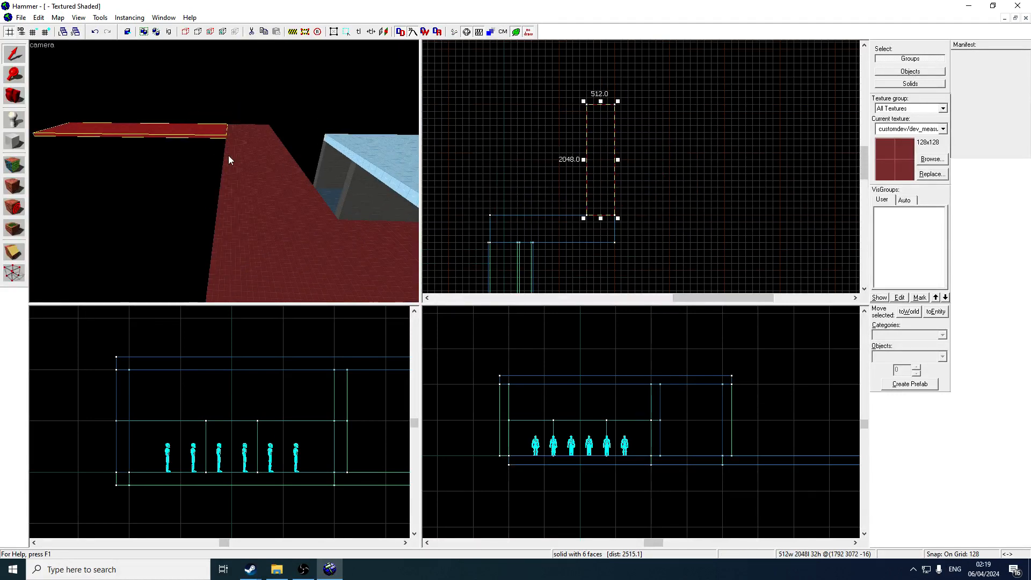
pyautogui.moveTo(583, 218)
pyautogui.mouseDown()
pyautogui.moveTo(535, 218)
pyautogui.moveTo(544, 92)
pyautogui.mouseUp()
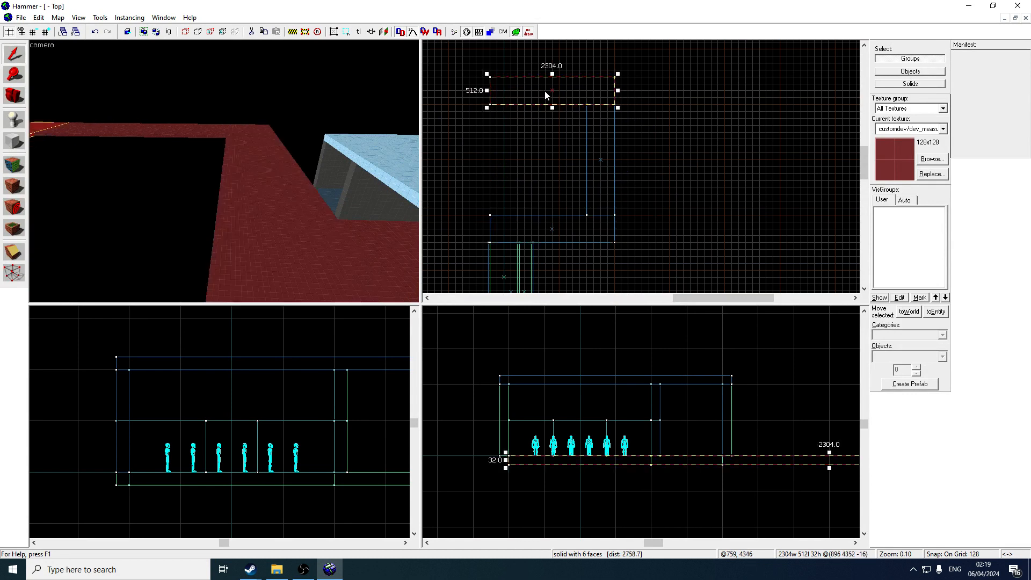
# Shorten the side passage's outer wall at its open end on a 32-unit grid, leaving an opening beside the new floor.
pyautogui.click(322, 150)
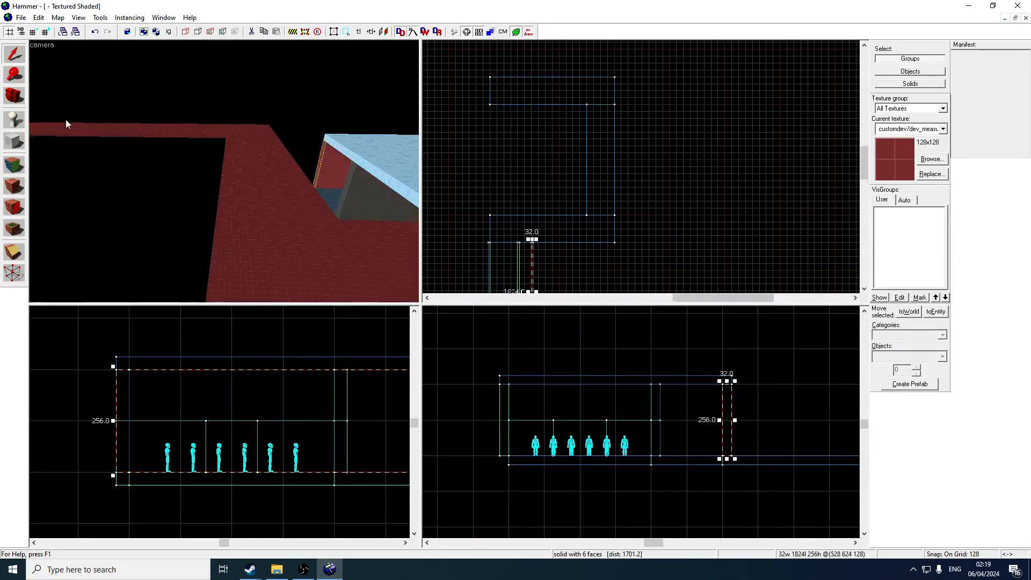
pyautogui.press('Down')
pyautogui.scroll(-2, 397, 160)
pyautogui.scroll(3, 527, 247)
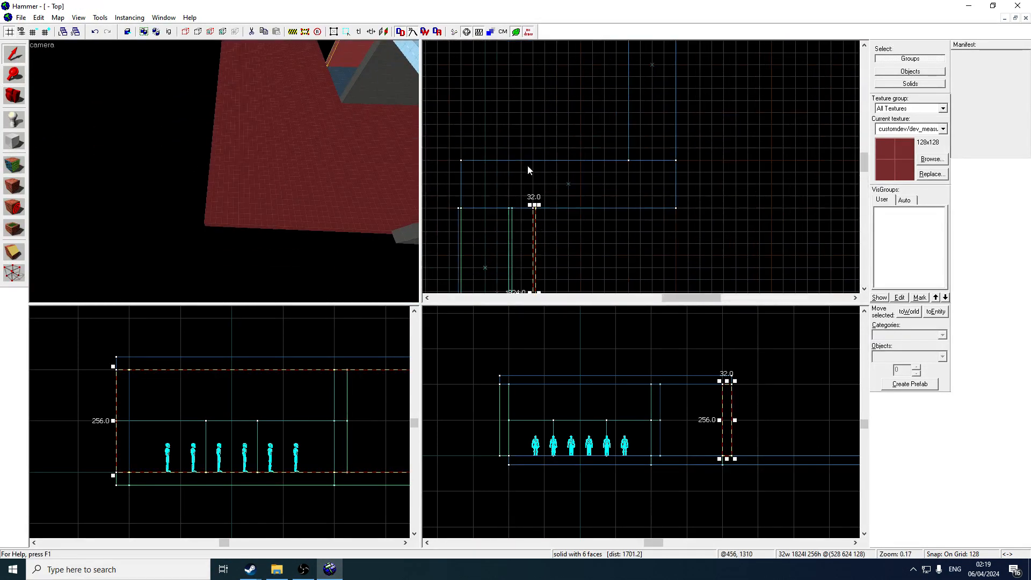
pyautogui.click(45, 31)
pyautogui.click(45, 32)
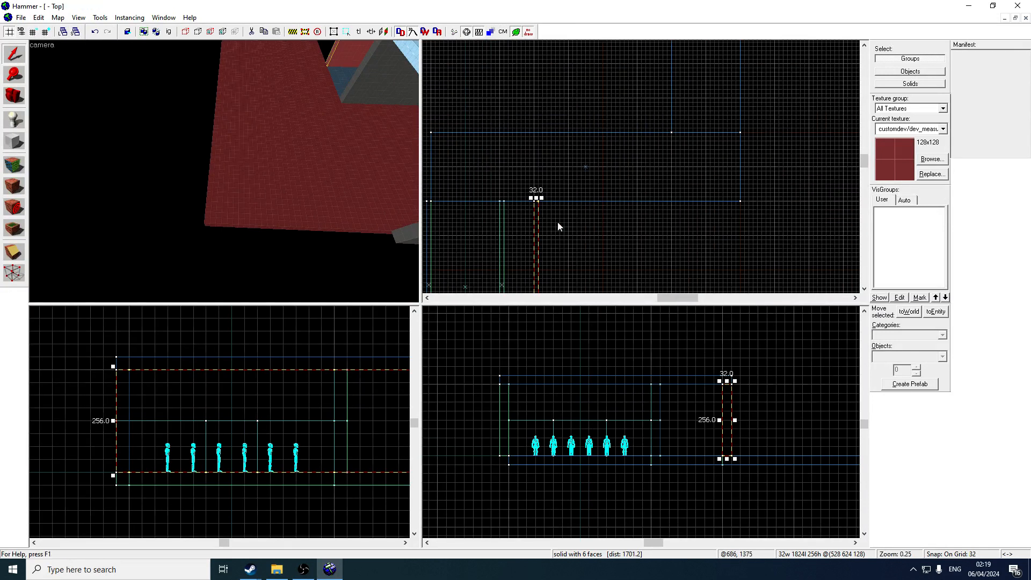
pyautogui.press('Down')
pyautogui.moveTo(536, 137)
pyautogui.mouseDown()
pyautogui.moveTo(557, 173)
pyautogui.moveTo(552, 166)
pyautogui.mouseUp()
# Copy the side passage floor through the wall opening and reshape it into a 1792 × 256 unit branch along the new floor.
pyautogui.click(327, 135)
pyautogui.click(346, 84)
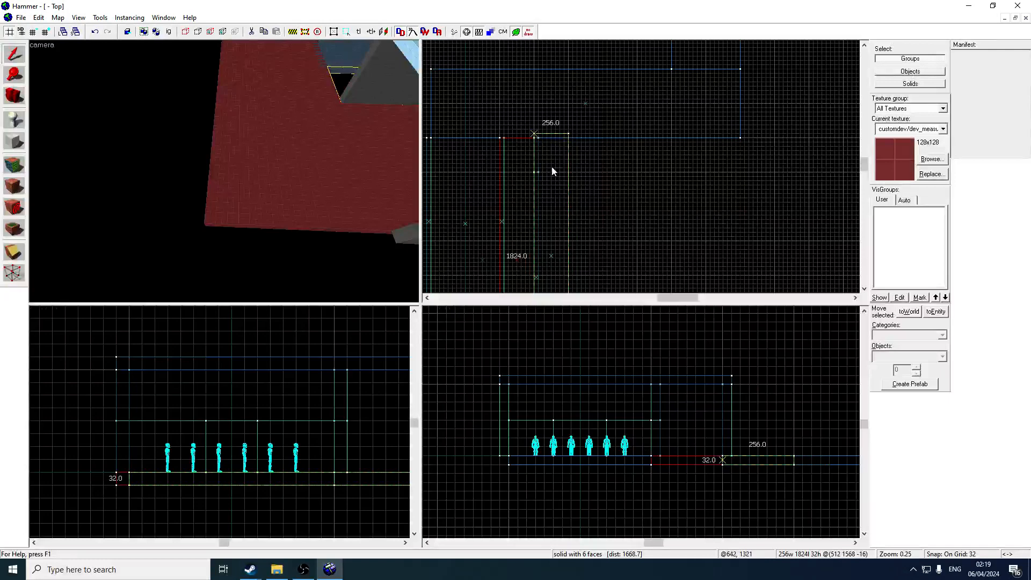
pyautogui.press('Down')
pyautogui.scroll(-1, 556, 156)
pyautogui.press('Down')
pyautogui.moveTo(571, 244)
pyautogui.mouseDown()
pyautogui.moveTo(626, 182)
pyautogui.moveTo(720, 182)
pyautogui.moveTo(718, 198)
pyautogui.moveTo(742, 193)
pyautogui.mouseUp()
# Copy the passage branch and reshape it into a 256 × 3072 unit strip along the outer side of the connecting floor.
pyautogui.moveTo(569, 176)
pyautogui.mouseDown()
pyautogui.moveTo(619, 188)
pyautogui.moveTo(633, 215)
pyautogui.mouseUp()
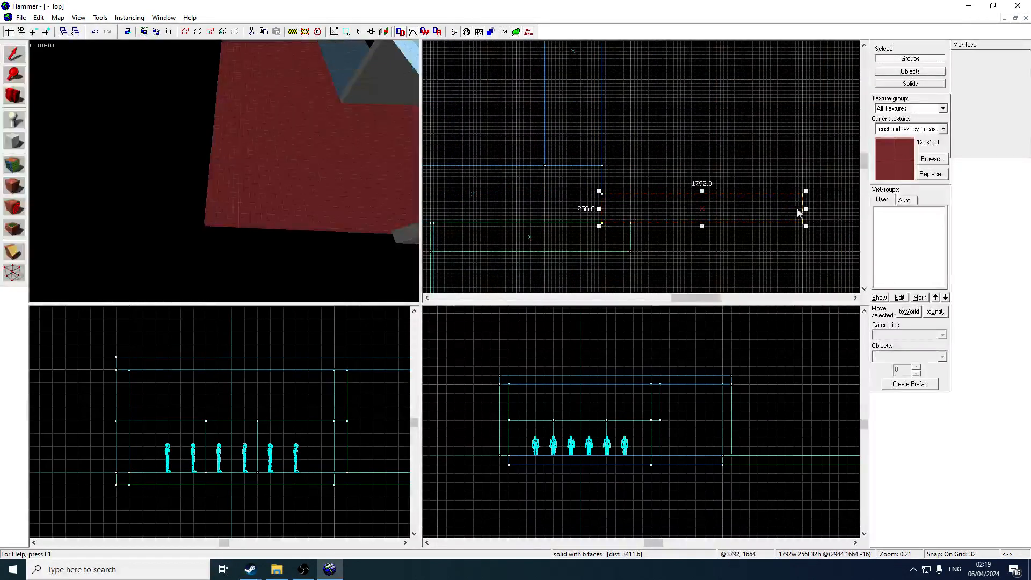
pyautogui.moveTo(806, 193)
pyautogui.mouseDown()
pyautogui.moveTo(699, 99)
pyautogui.moveTo(648, 108)
pyautogui.moveTo(633, 95)
pyautogui.moveTo(634, 66)
pyautogui.mouseUp()
pyautogui.scroll(-2, 632, 72)
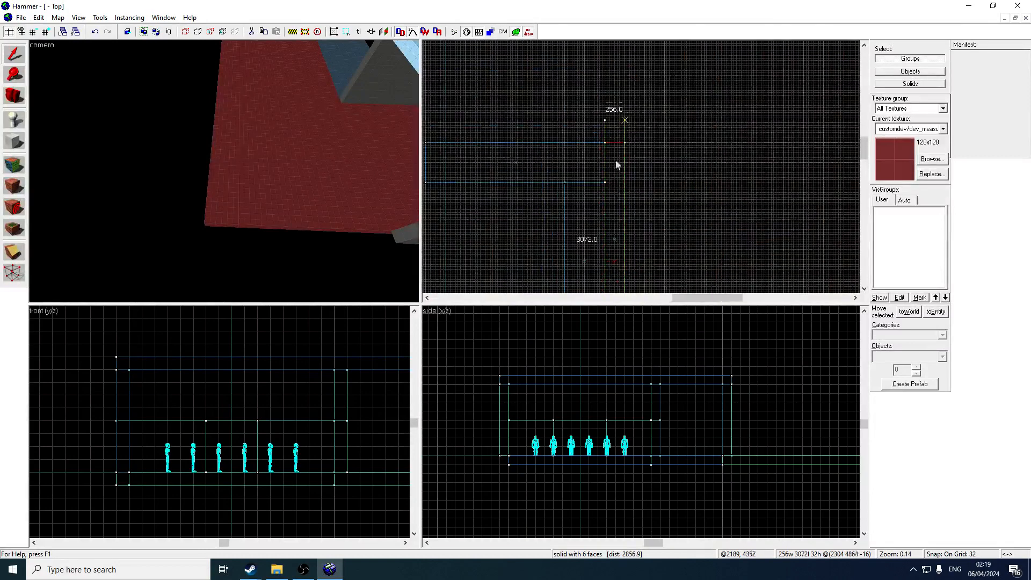
pyautogui.moveTo(616, 160); pyautogui.dragTo(617, 163)
pyautogui.scroll(-2, 617, 164)
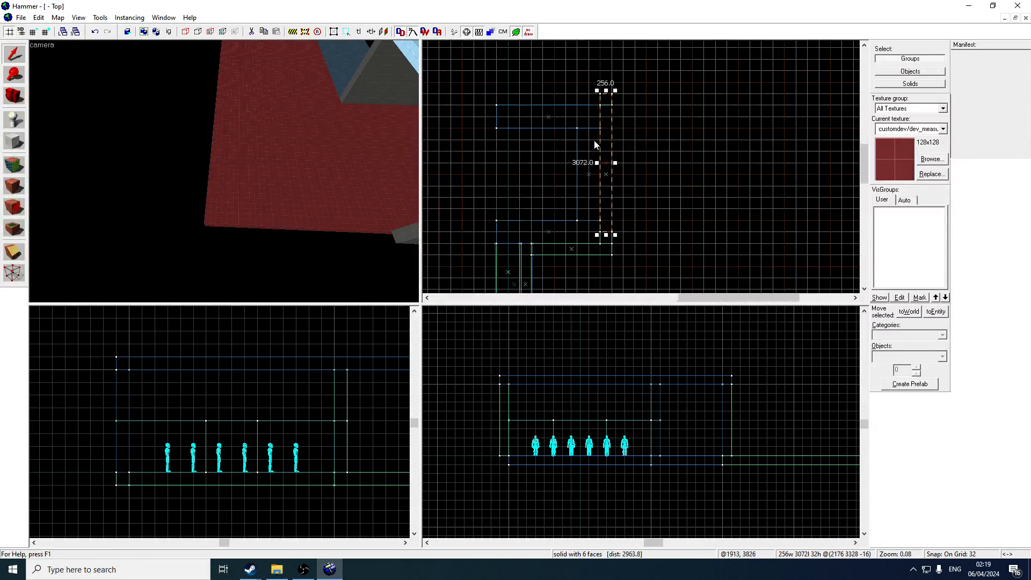
# Try a copy of the outer strip across the far floor, delete it, and delete the 2048-unit connecting floor.
pyautogui.moveTo(599, 236)
pyautogui.mouseDown()
pyautogui.moveTo(530, 134)
pyautogui.moveTo(526, 86)
pyautogui.moveTo(626, 134)
pyautogui.moveTo(603, 79)
pyautogui.mouseUp()
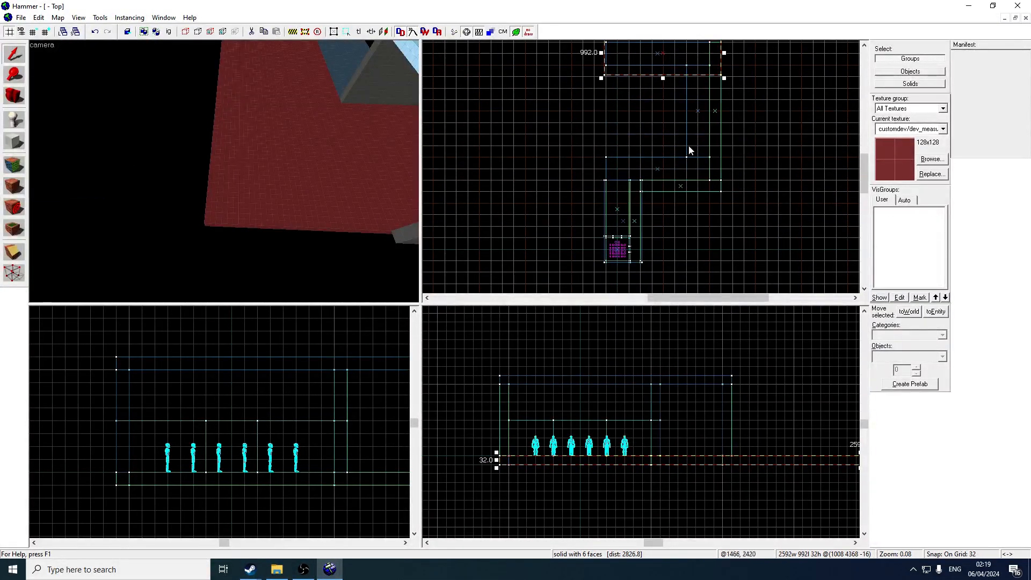
pyautogui.press('Delete')
pyautogui.press('z')
pyautogui.press('z')
# Shorten the floor at the outside area's open end to 1792 units, using a 128-unit grid.
pyautogui.click(209, 101)
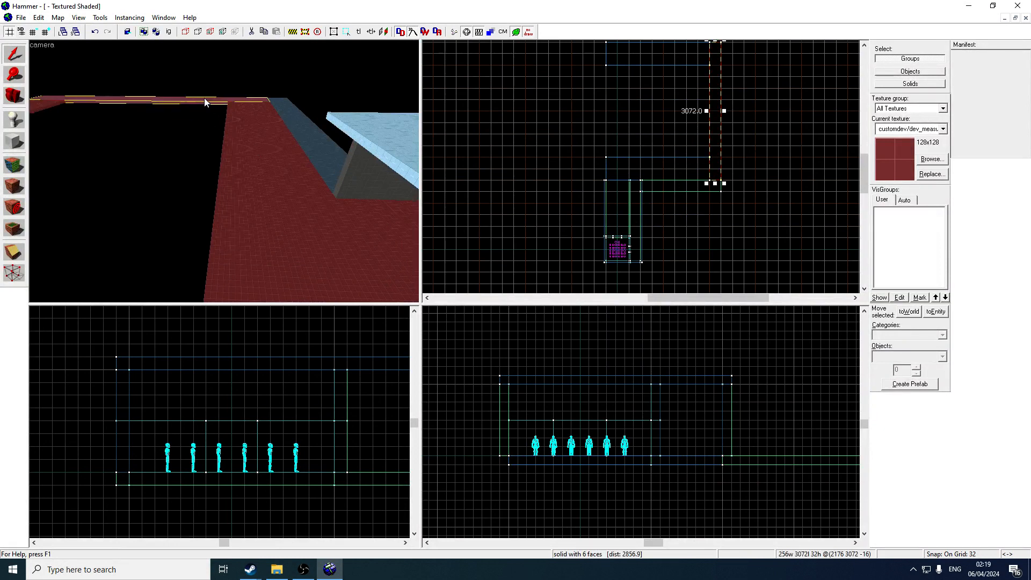
pyautogui.click(294, 146)
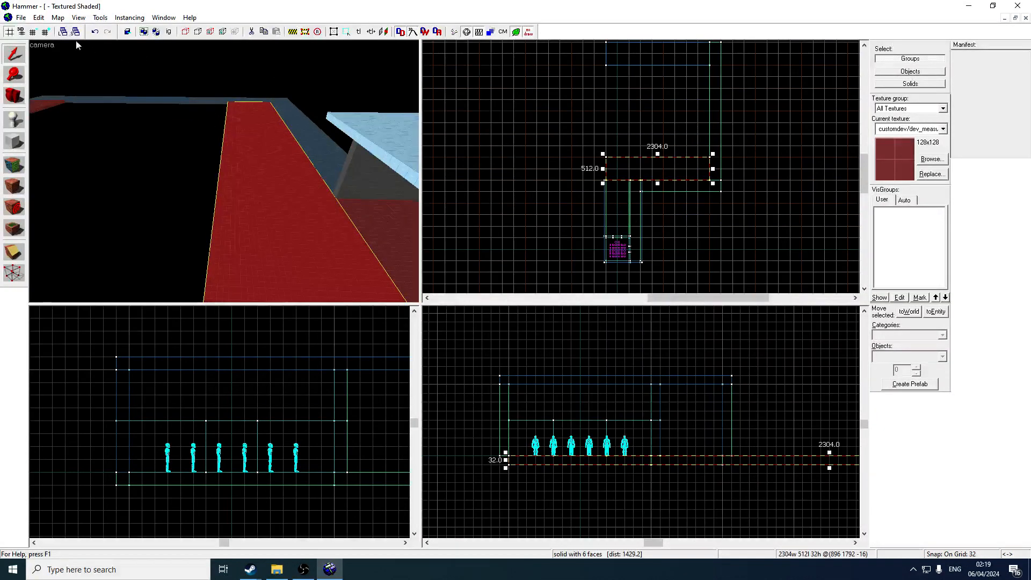
pyautogui.doubleClick(48, 32)
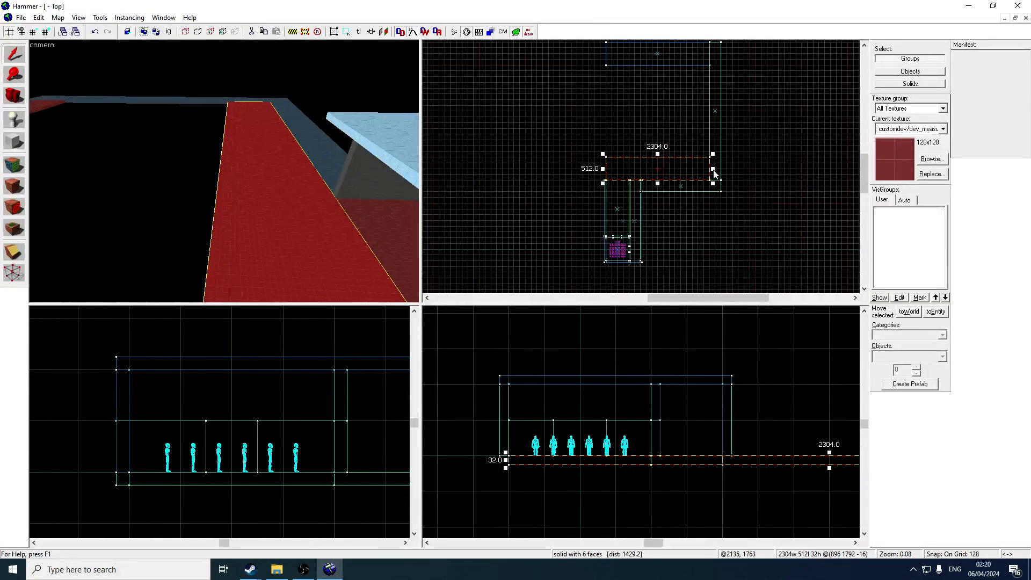
pyautogui.moveTo(713, 171); pyautogui.dragTo(686, 176)
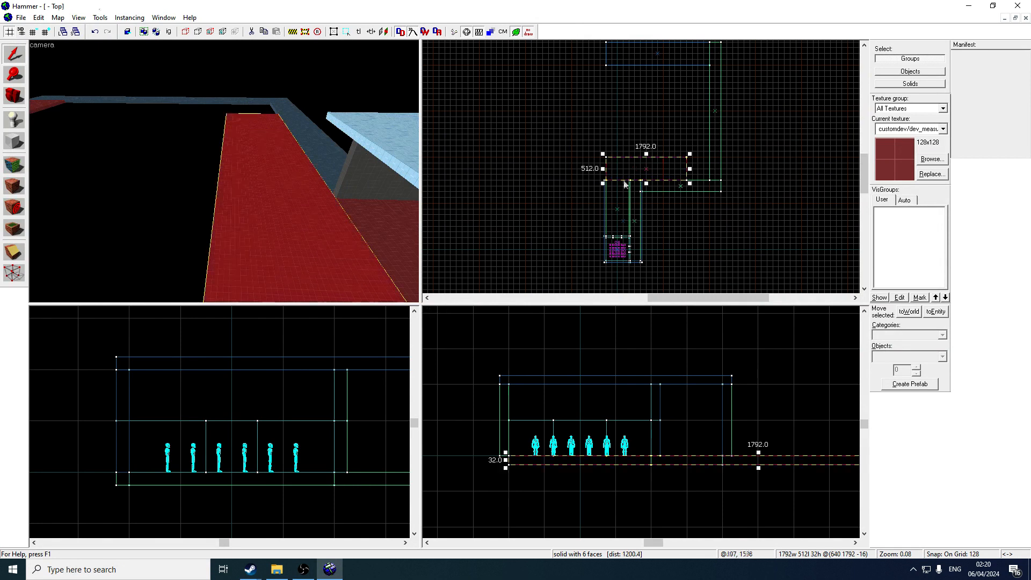
# Move and reshape the far floor into a shorter connector at the shortened floor's end, and add a parallel 1792 × 512 unit copy beyond it.
pyautogui.click(135, 106)
pyautogui.moveTo(697, 56); pyautogui.dragTo(675, 149)
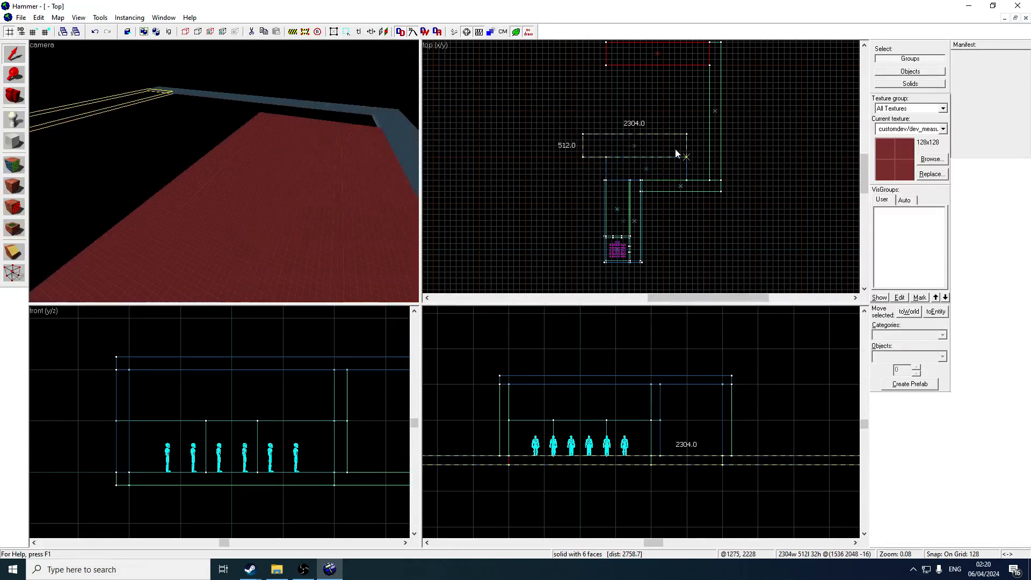
pyautogui.moveTo(582, 131)
pyautogui.mouseDown()
pyautogui.moveTo(681, 92)
pyautogui.moveTo(675, 78)
pyautogui.moveTo(637, 76)
pyautogui.moveTo(604, 89)
pyautogui.mouseUp()
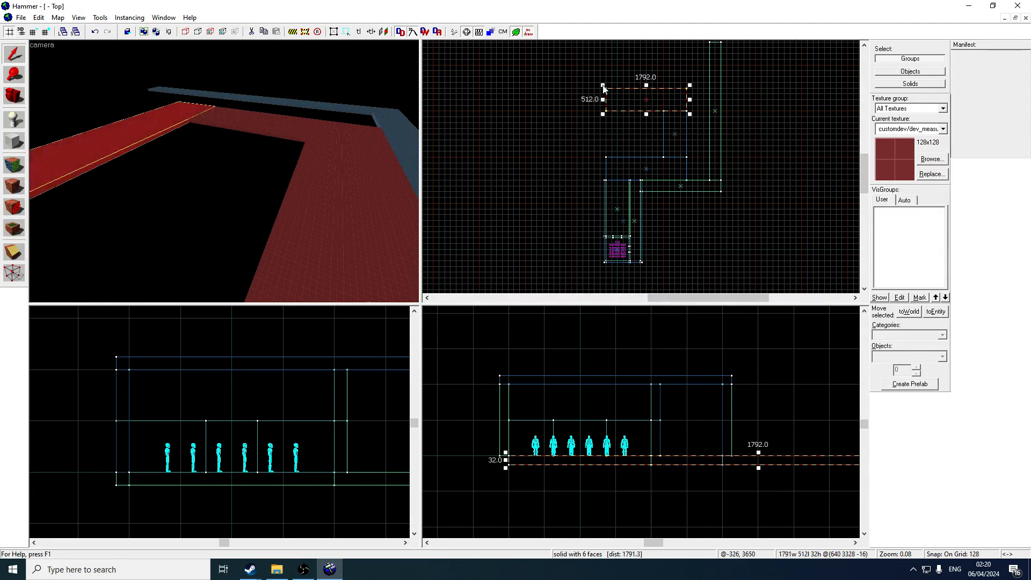
# Replace the 3072-unit outer strip with 256 × 2304 and 2048 × 256 unit strips and shorten the passage branch to match the floors.
pyautogui.click(262, 100)
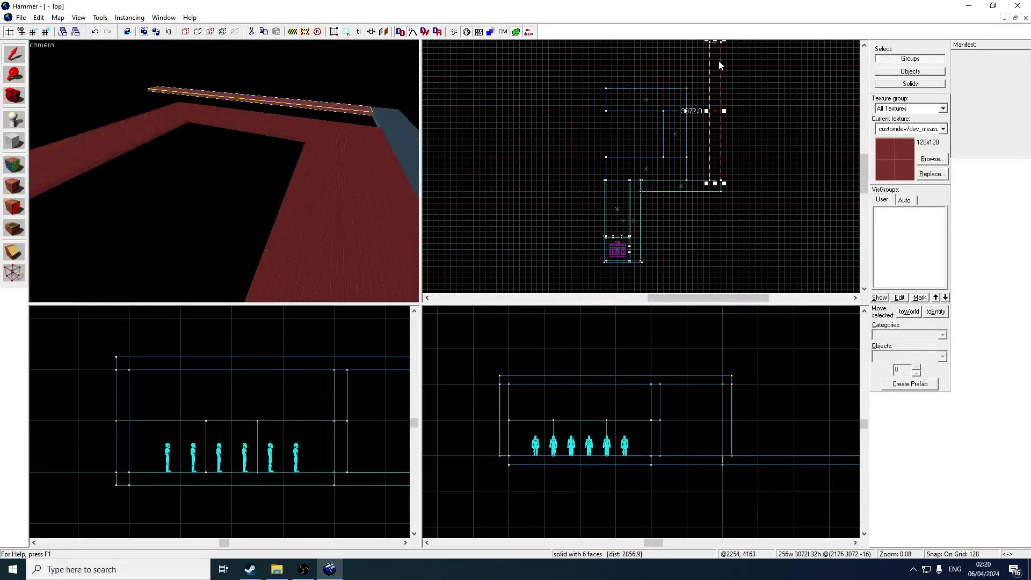
pyautogui.press('Delete')
pyautogui.click(409, 150)
pyautogui.moveTo(724, 192)
pyautogui.mouseDown()
pyautogui.moveTo(698, 195)
pyautogui.moveTo(727, 187)
pyautogui.moveTo(705, 90)
pyautogui.moveTo(691, 96)
pyautogui.mouseUp()
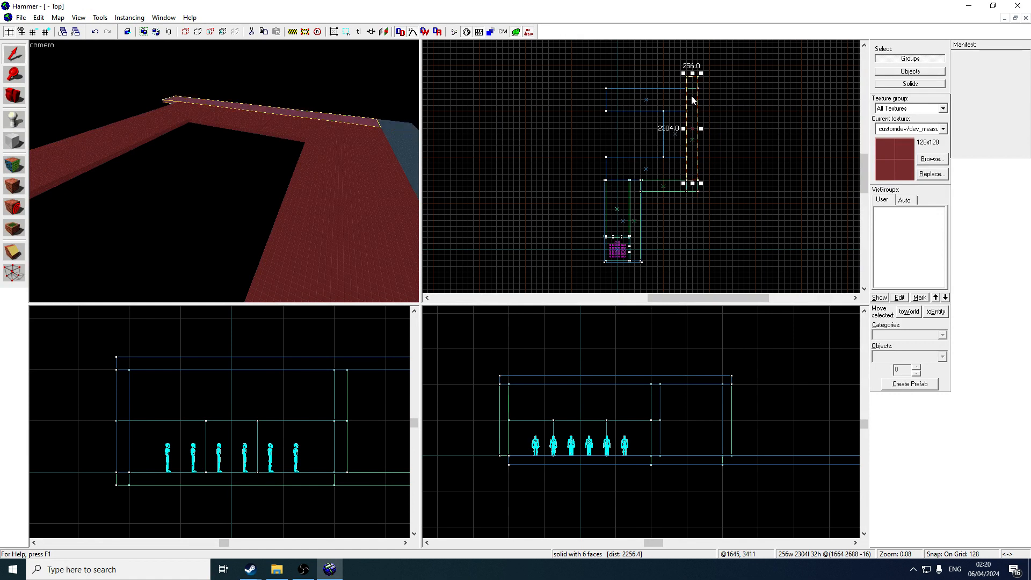
pyautogui.moveTo(684, 185)
pyautogui.mouseDown()
pyautogui.moveTo(653, 116)
pyautogui.moveTo(602, 91)
pyautogui.mouseUp()
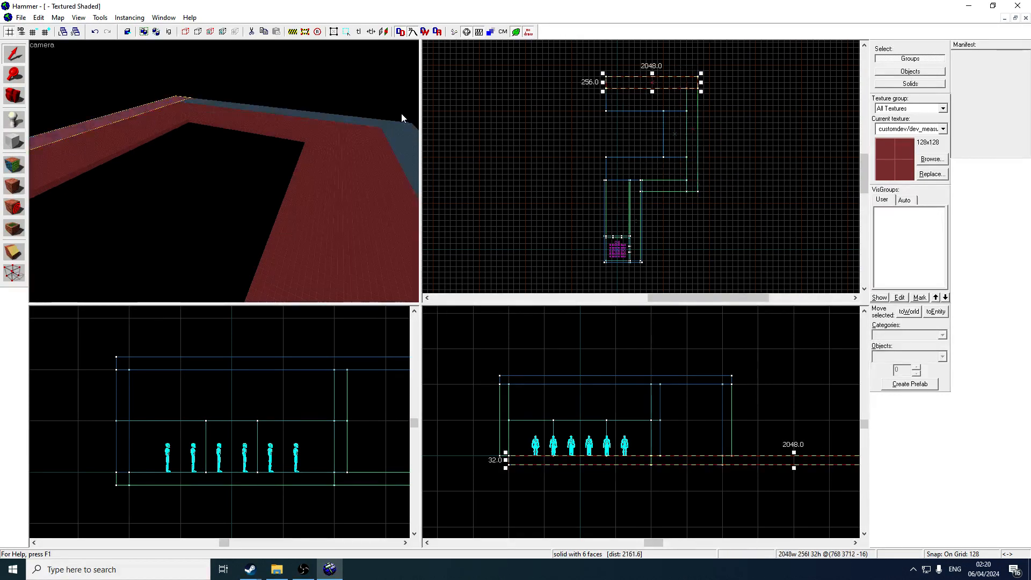
# Pick up the grey dev_measuregeneric01b texture from a wall for new blocks and set the grid size to 32 units.
pyautogui.press('w')
pyautogui.press('z')
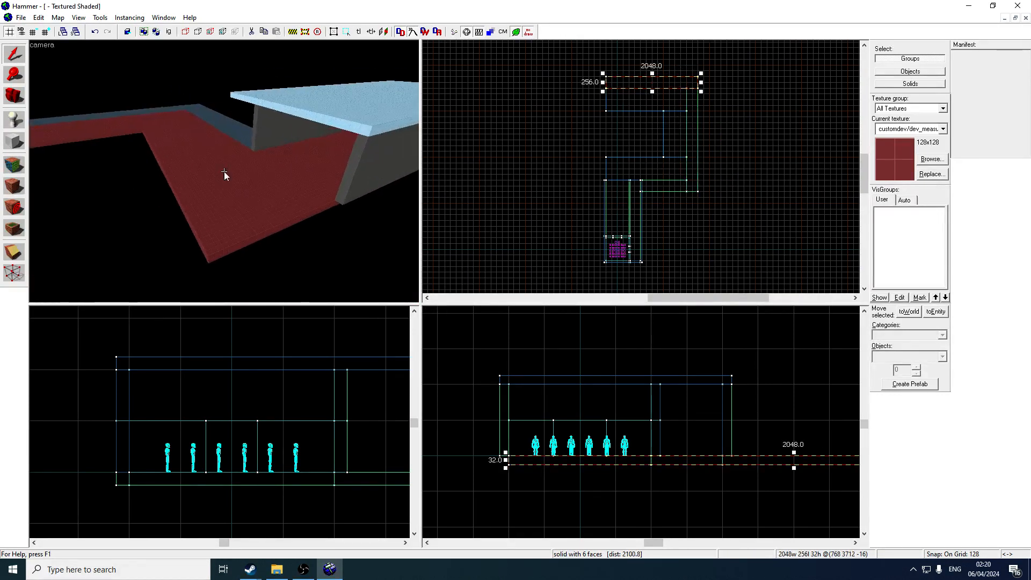
pyautogui.hotkey('shift', 'a')
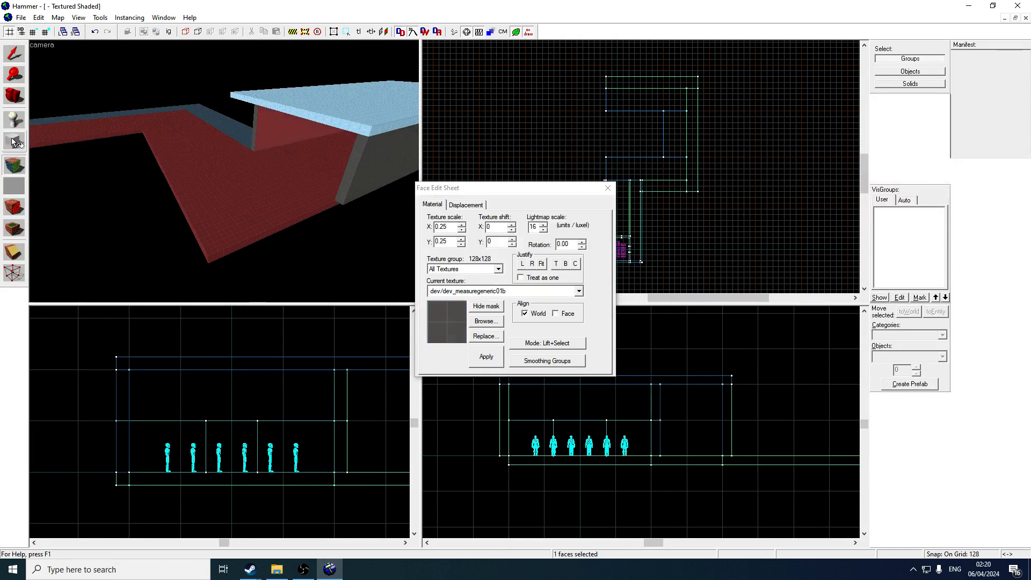
pyautogui.click(14, 141)
pyautogui.scroll(4, 651, 182)
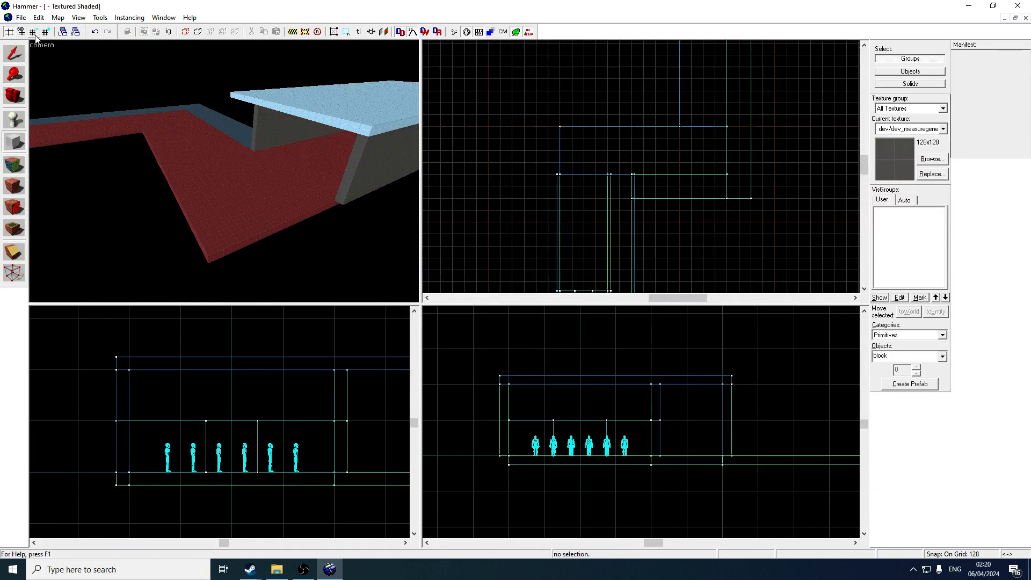
pyautogui.click(33, 31)
pyautogui.click(33, 32)
# Create a 1312 × 32 unit grey wall, 256 units high, along the first new floor's inner edge up to the connector.
pyautogui.scroll(1, 554, 131)
pyautogui.moveTo(552, 128); pyautogui.dragTo(701, 123)
pyautogui.scroll(2, 616, 446)
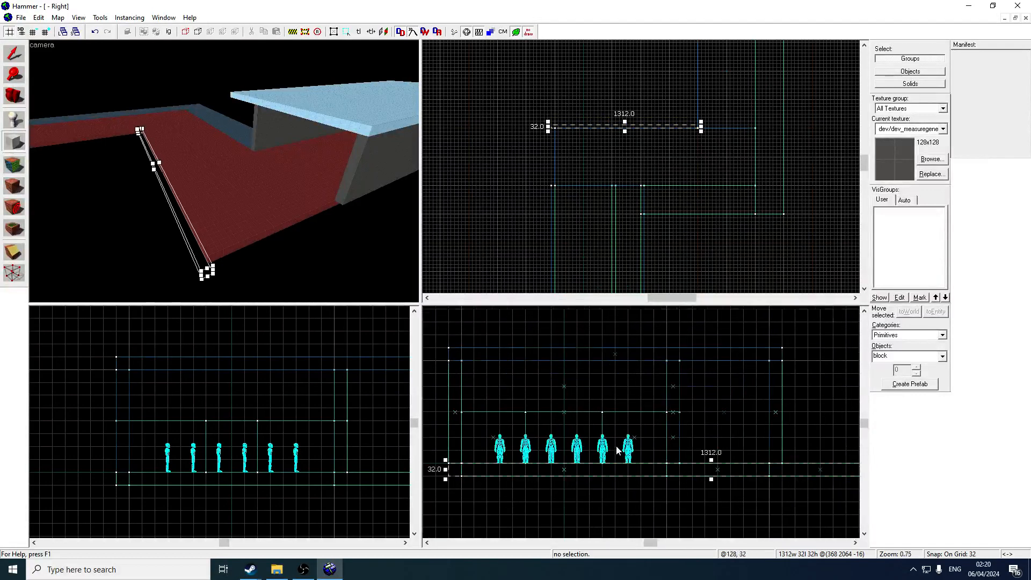
pyautogui.scroll(1, 616, 450)
pyautogui.moveTo(693, 469); pyautogui.dragTo(730, 345)
pyautogui.press('Return')
pyautogui.click(20, 63)
pyautogui.click(599, 126)
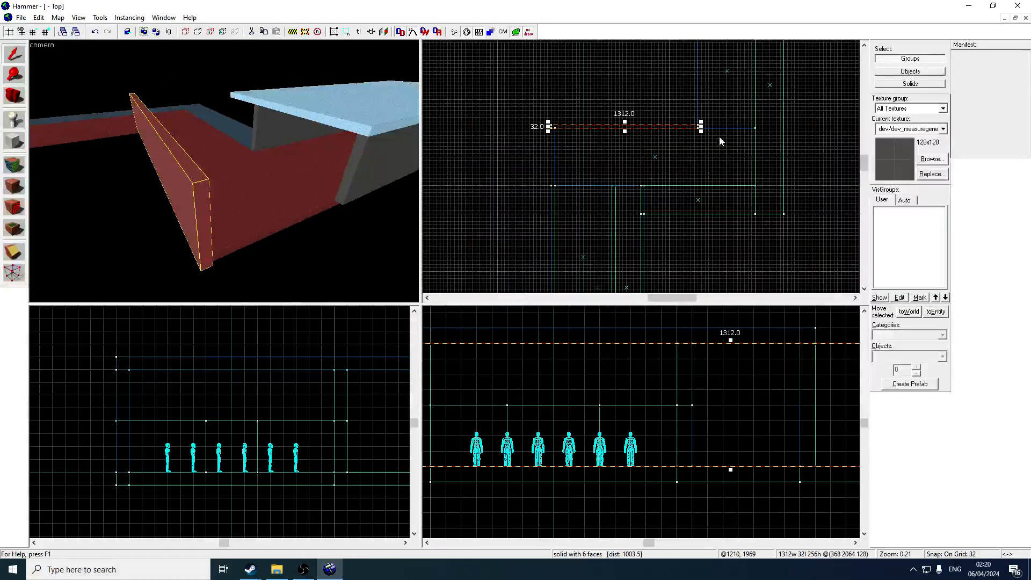
pyautogui.scroll(1, 697, 130)
pyautogui.scroll(1, 697, 134)
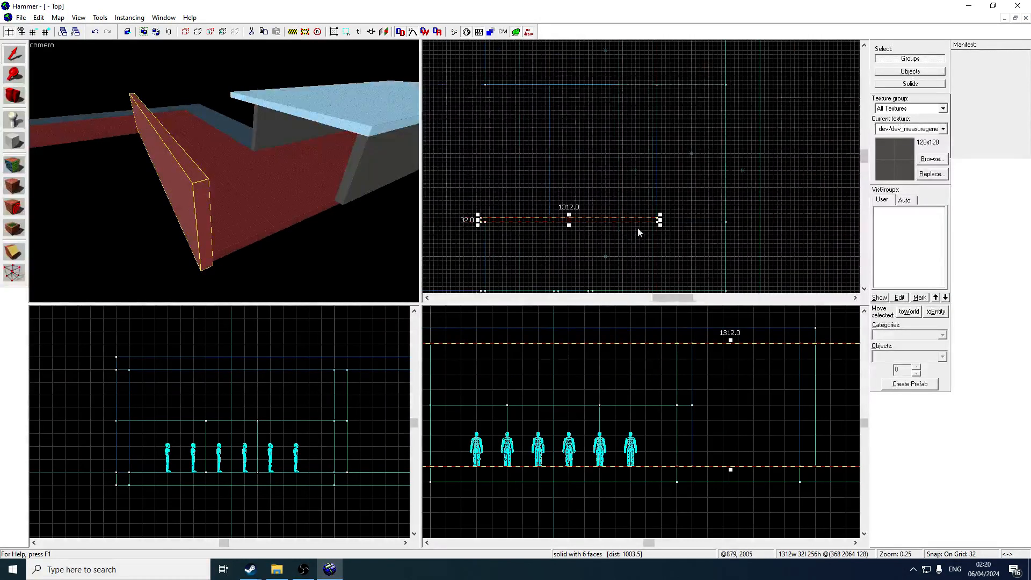
# Create a 32 × 960 unit grey wall along the connector's inner edge and a 1280 × 32 unit wall along the parallel floor's inner edge.
pyautogui.press('Up')
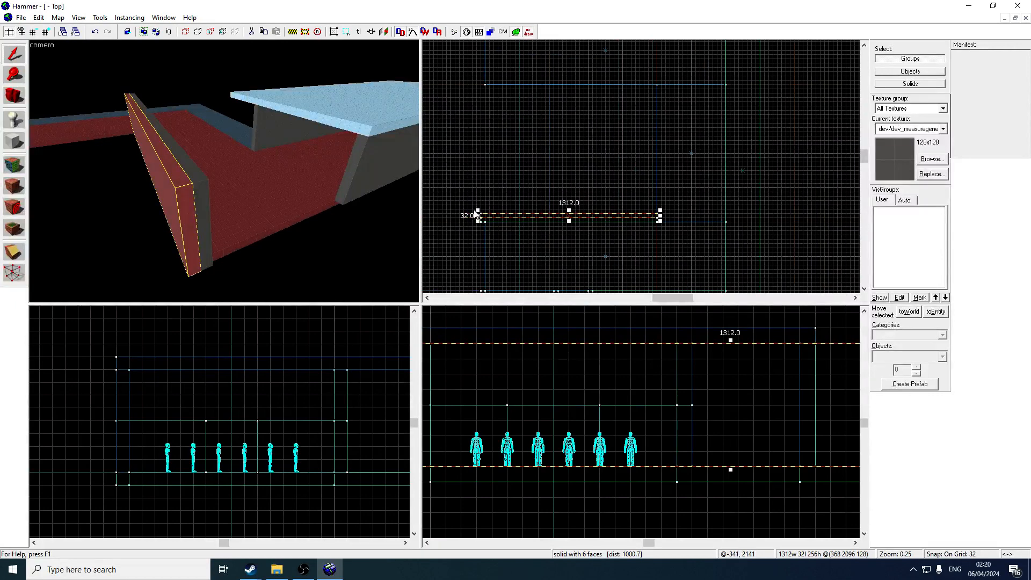
pyautogui.moveTo(476, 212)
pyautogui.mouseDown()
pyautogui.moveTo(598, 105)
pyautogui.moveTo(649, 85)
pyautogui.mouseUp()
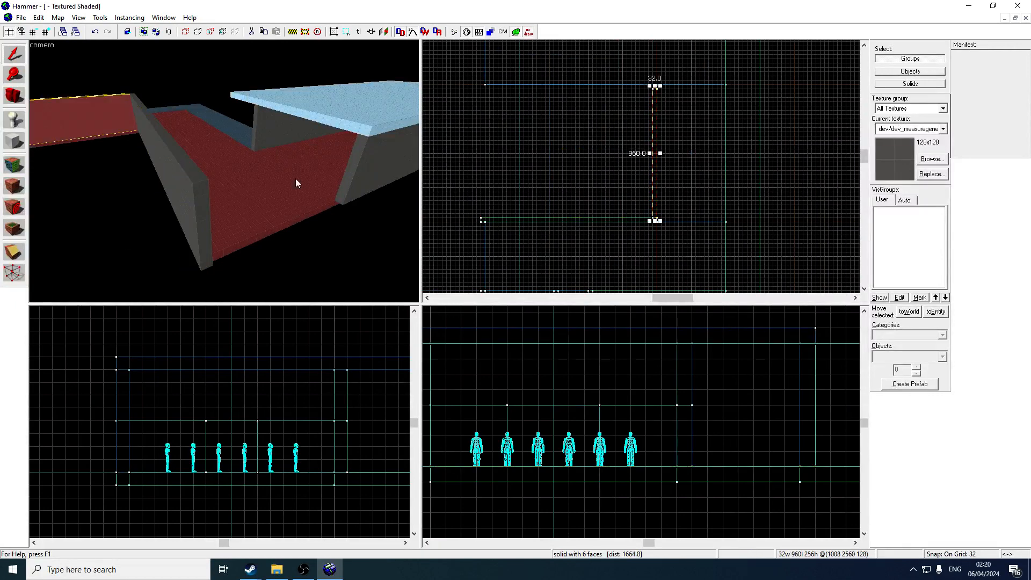
pyautogui.hotkey('ctrl', 'z')
pyautogui.moveTo(649, 219); pyautogui.dragTo(648, 87)
pyautogui.scroll(-2, 617, 107)
pyautogui.scroll(2, 575, 83)
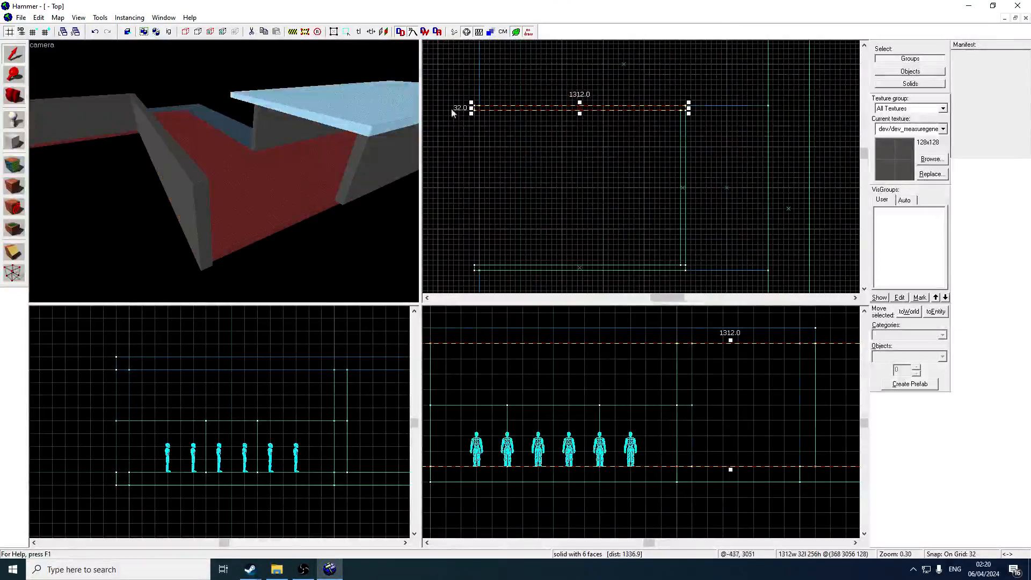
# Extend the spawn passage wall nearest the first new floor's inner wall to 1760 units so the two walls meet.
pyautogui.click(389, 166)
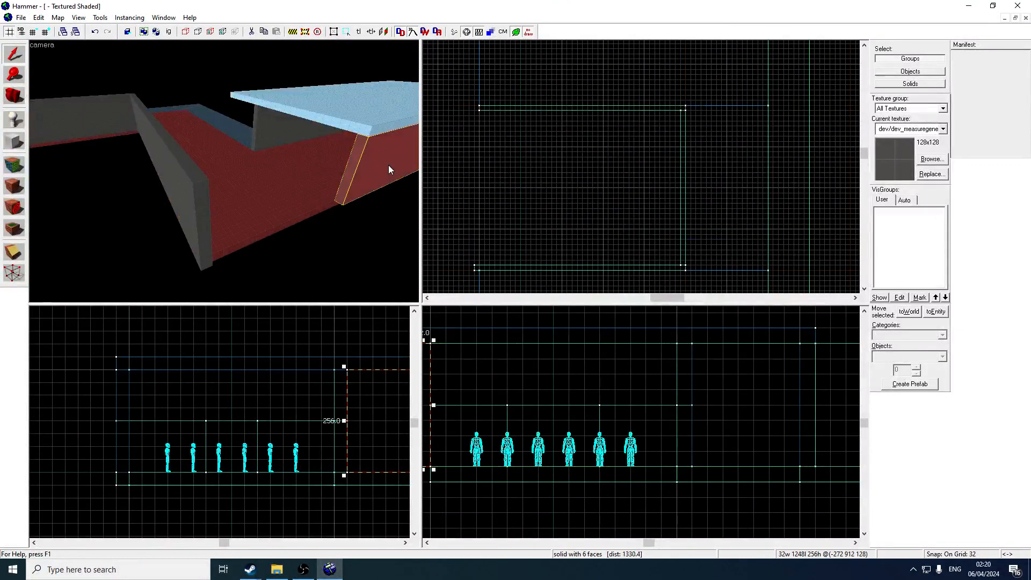
pyautogui.scroll(-2, 571, 173)
pyautogui.press('Down')
pyautogui.press('Right')
pyautogui.press('Right')
pyautogui.press('Down')
pyautogui.press('Left')
pyautogui.press('Left')
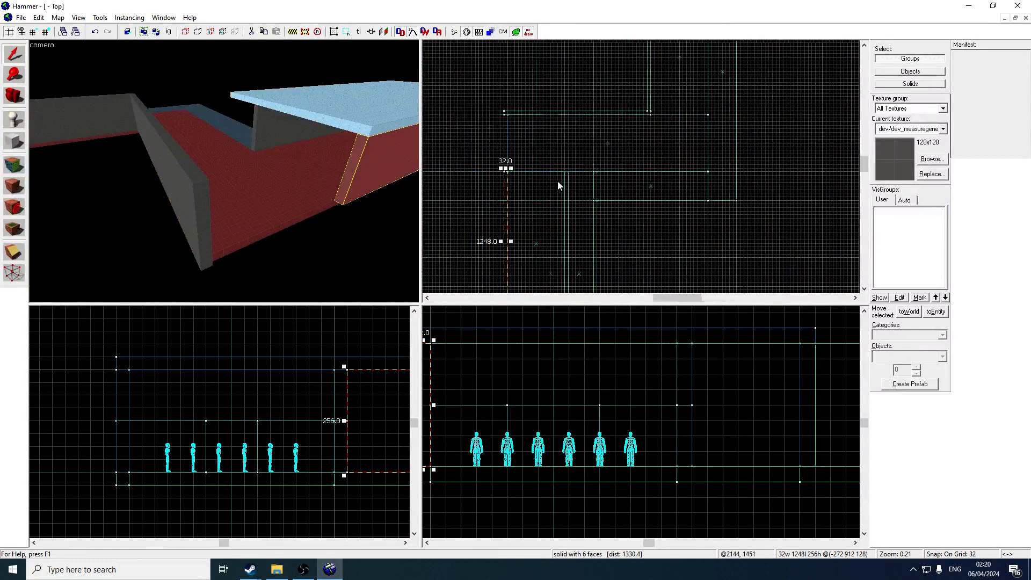
pyautogui.press('Down')
pyautogui.press('Up')
pyautogui.press('Left')
pyautogui.moveTo(614, 168); pyautogui.dragTo(613, 111)
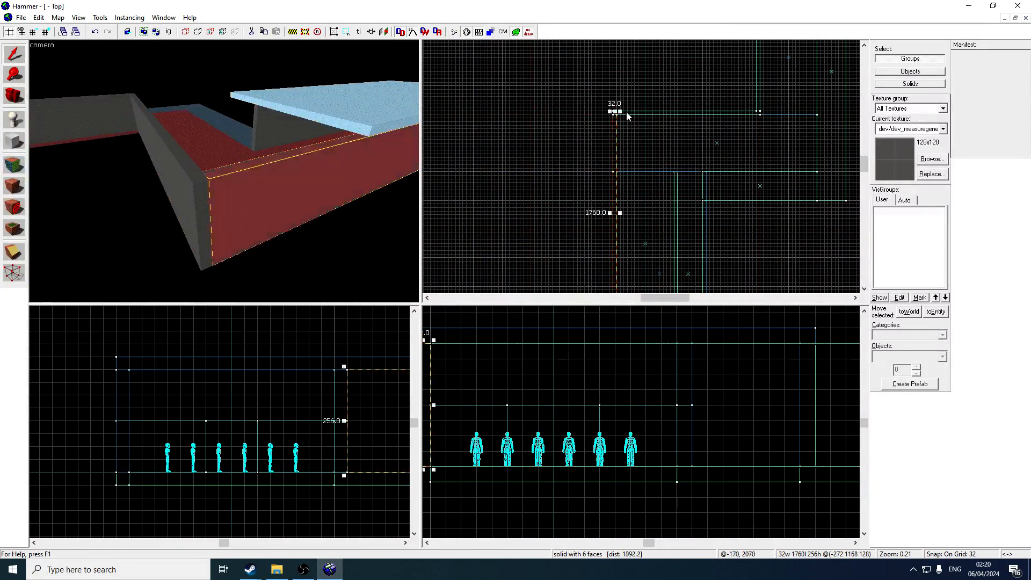
pyautogui.press('Left')
# Copy the other 1248-unit passage wall and reshape it into a 32-unit-thick wall between the first new floor and the 1024 × 256 unit floor.
pyautogui.click(218, 162)
pyautogui.press('Right')
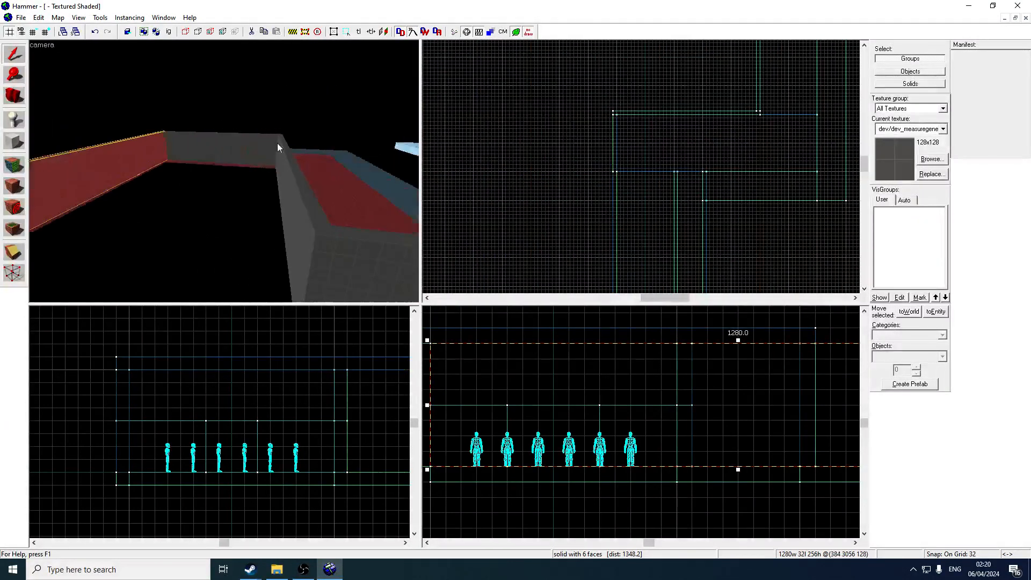
pyautogui.click(272, 160)
pyautogui.press('Right')
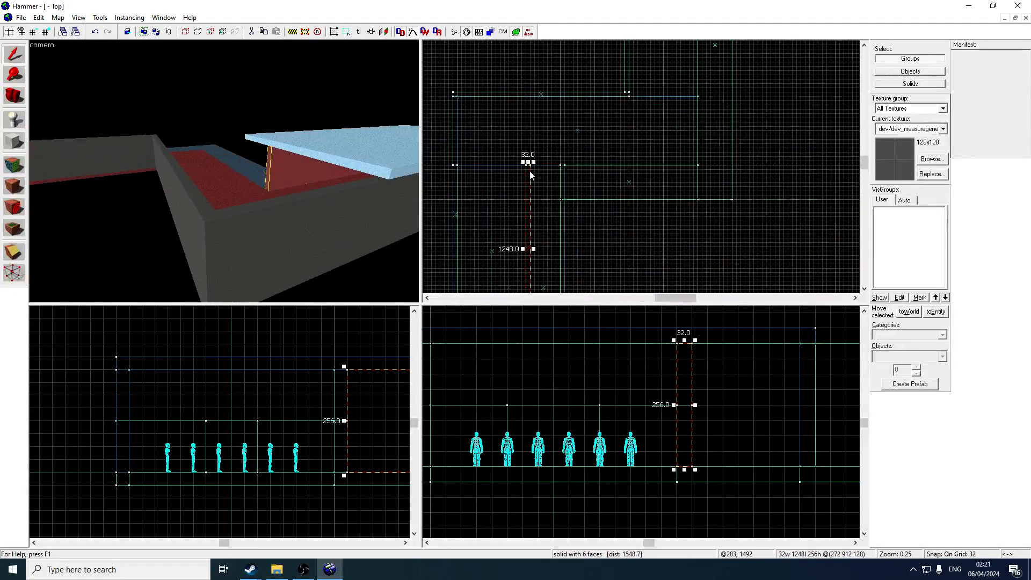
pyautogui.moveTo(529, 170); pyautogui.dragTo(534, 171)
pyautogui.press('Down')
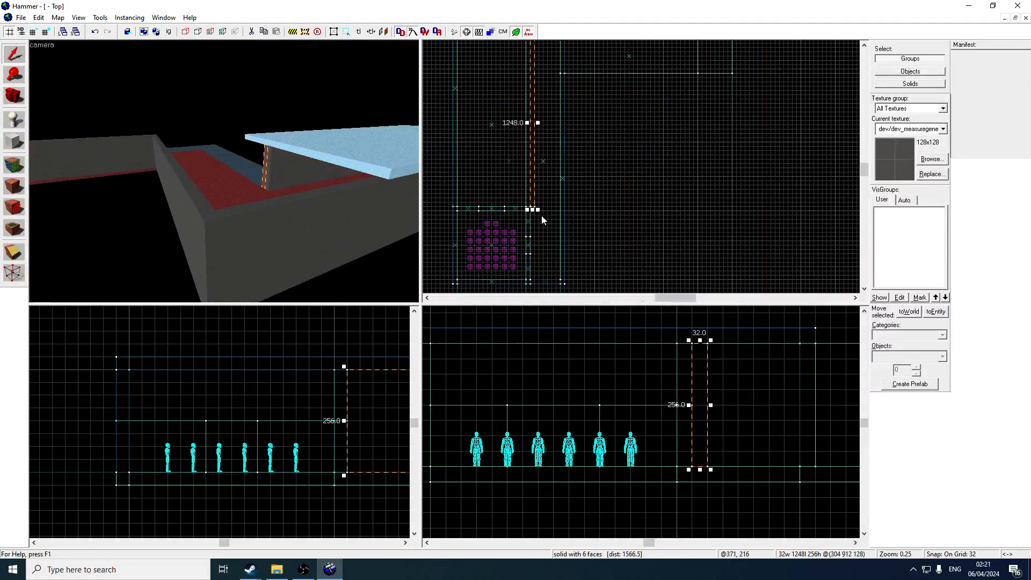
pyautogui.scroll(3, 619, 175)
pyautogui.moveTo(537, 210); pyautogui.dragTo(702, 173)
pyautogui.hotkey('ctrl', 'z')
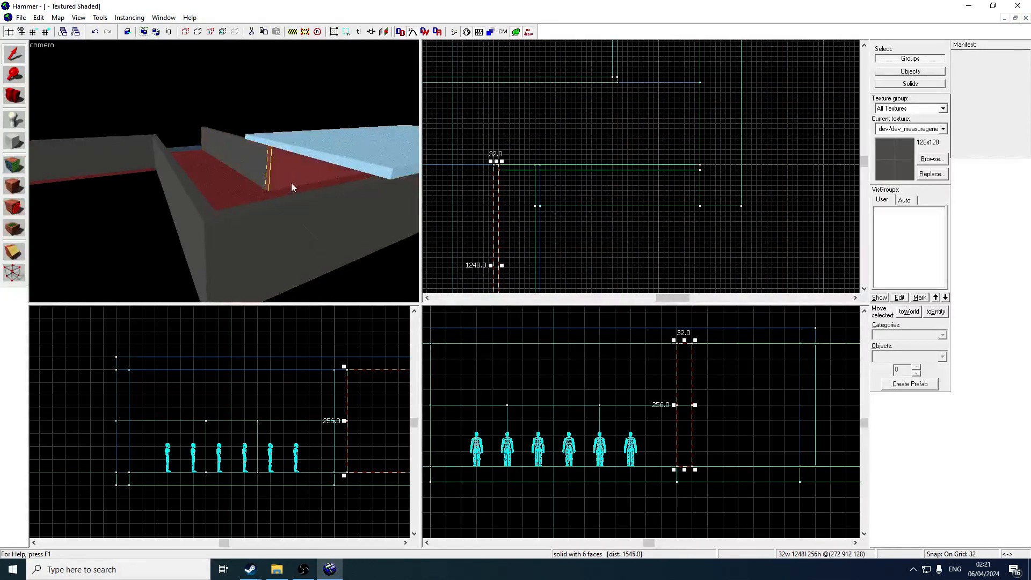
# Extend the 832-unit-wide spawn passage ceiling across the first new floor and place a copy of it over the outer floors.
pyautogui.scroll(3, 224, 170)
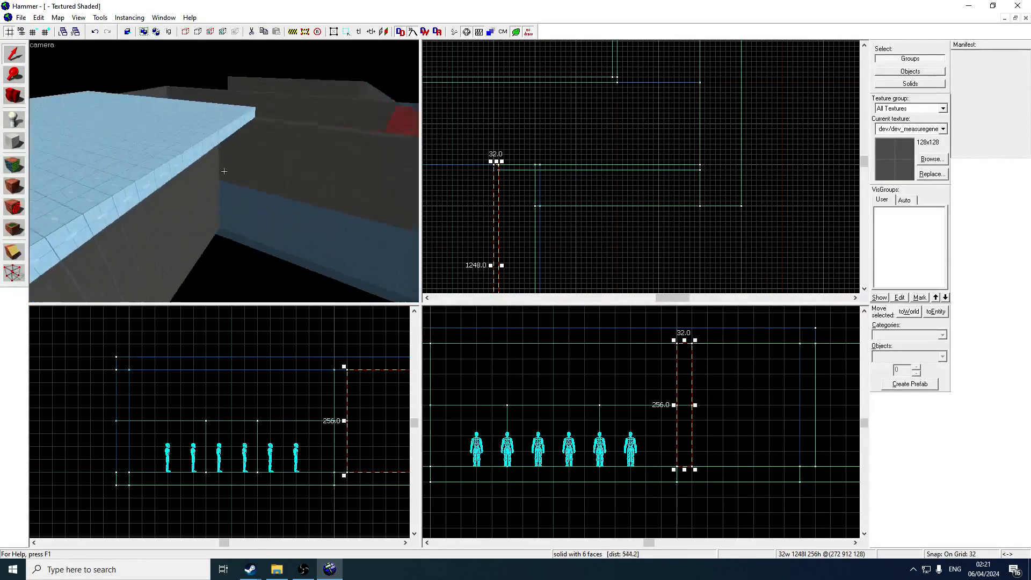
pyautogui.press('z')
pyautogui.click(225, 172)
pyautogui.click(295, 217)
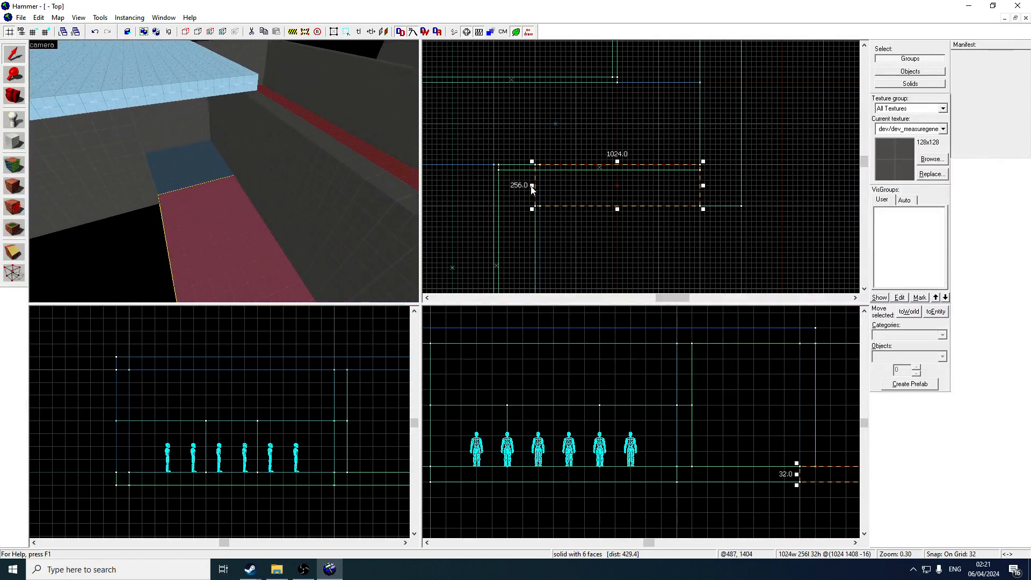
pyautogui.click(177, 167)
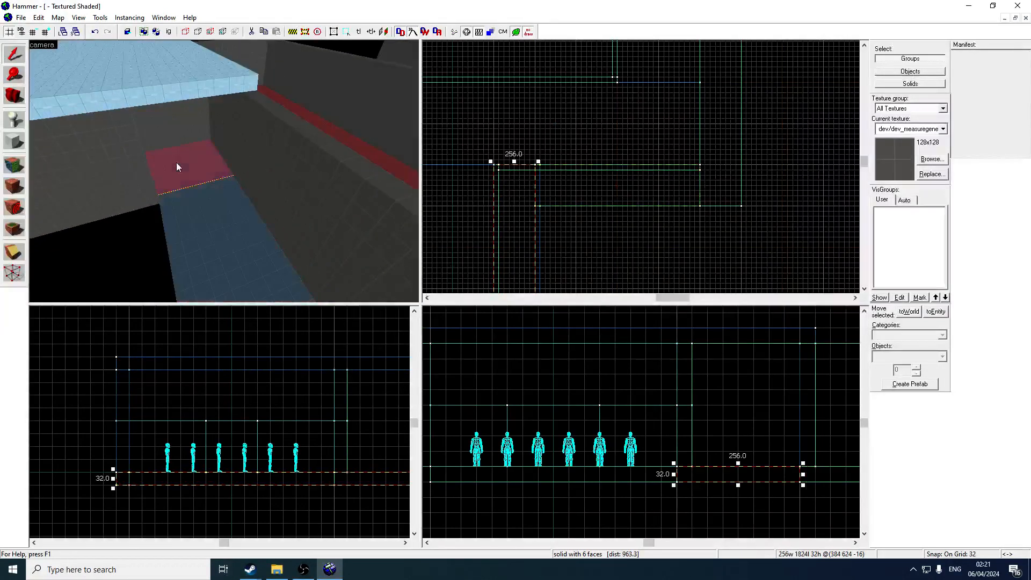
pyautogui.click(492, 183)
pyautogui.click(233, 106)
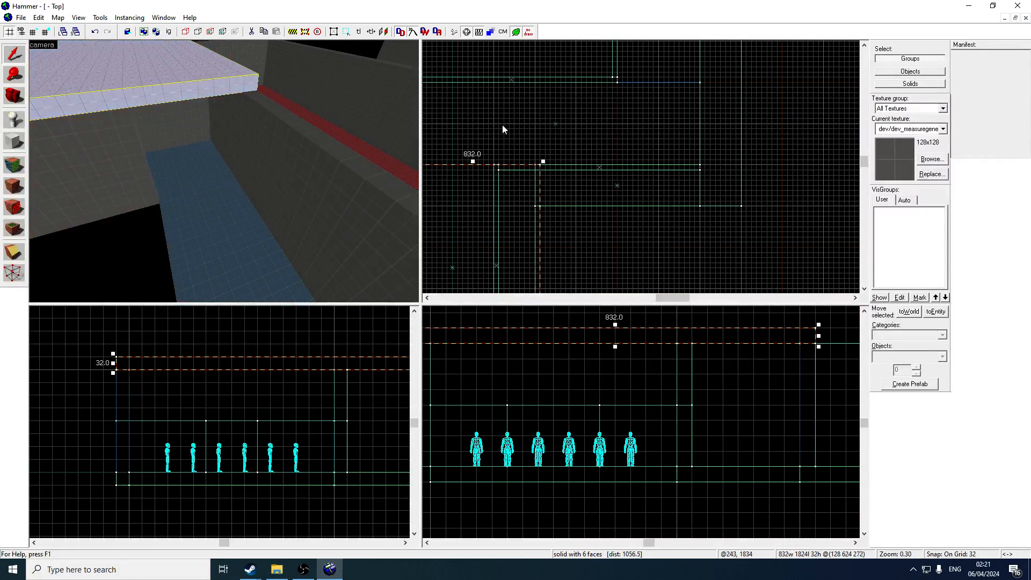
pyautogui.scroll(-2, 564, 154)
pyautogui.moveTo(576, 160); pyautogui.dragTo(588, 99)
pyautogui.keyDown('shift'); pyautogui.moveTo(576, 175); pyautogui.dragTo(726, 110); pyautogui.keyUp('shift')
pyautogui.keyDown('shift'); pyautogui.scroll(2, 750, 160); pyautogui.keyUp('shift')
# Fill the gap between the ceilings with a 416-unit-wide, 800-unit-long piece and add a 1216 × 800 unit copy over the parallel floor.
pyautogui.scroll(-2, 735, 89)
pyautogui.press('Up')
pyautogui.press('Down')
pyautogui.press('Down')
pyautogui.keyDown('shift'); pyautogui.moveTo(718, 172); pyautogui.dragTo(691, 154); pyautogui.keyUp('shift')
pyautogui.press('Up')
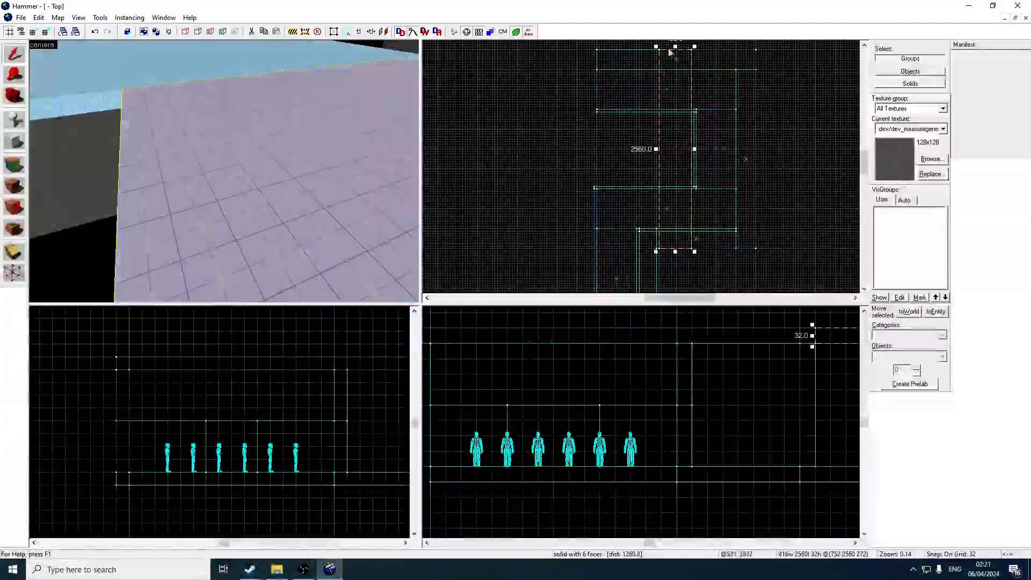
pyautogui.moveTo(674, 49); pyautogui.dragTo(671, 183)
pyautogui.keyDown('shift'); pyautogui.moveTo(670, 219); pyautogui.dragTo(600, 88); pyautogui.keyUp('shift')
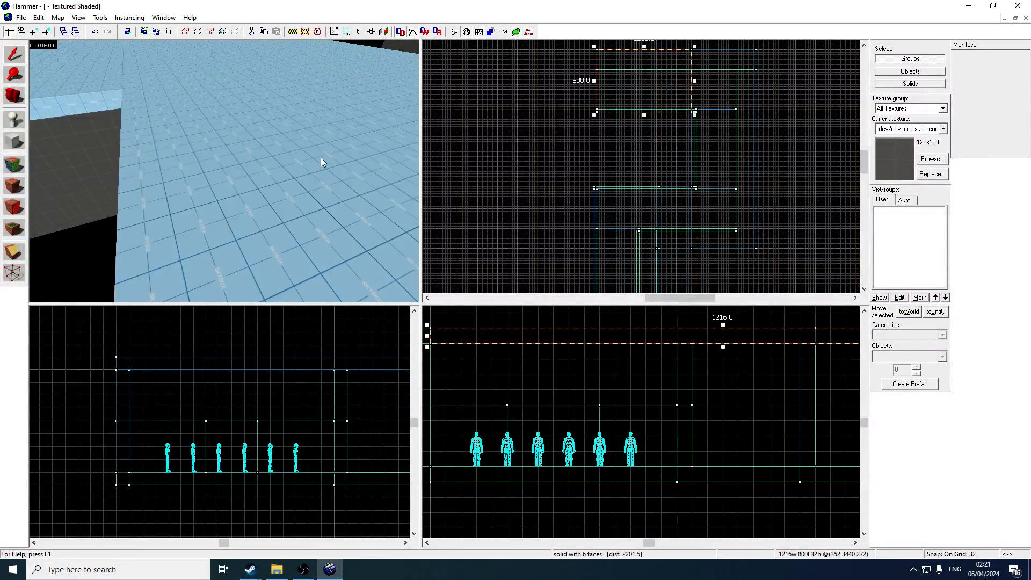
# Copy the side passage's 32 × 1568 unit outer wall 32 units outward.
pyautogui.press('z')
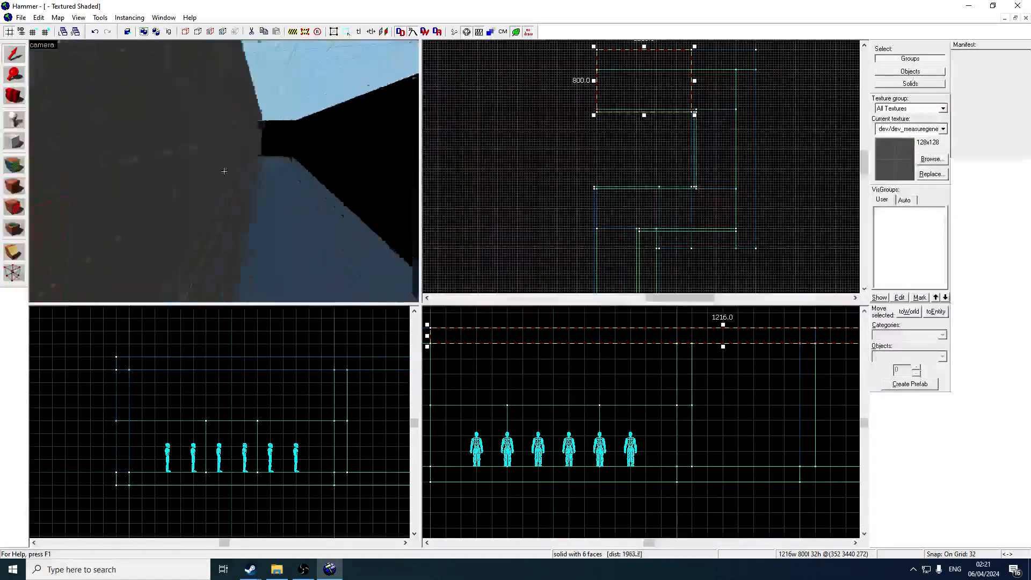
pyautogui.press('w')
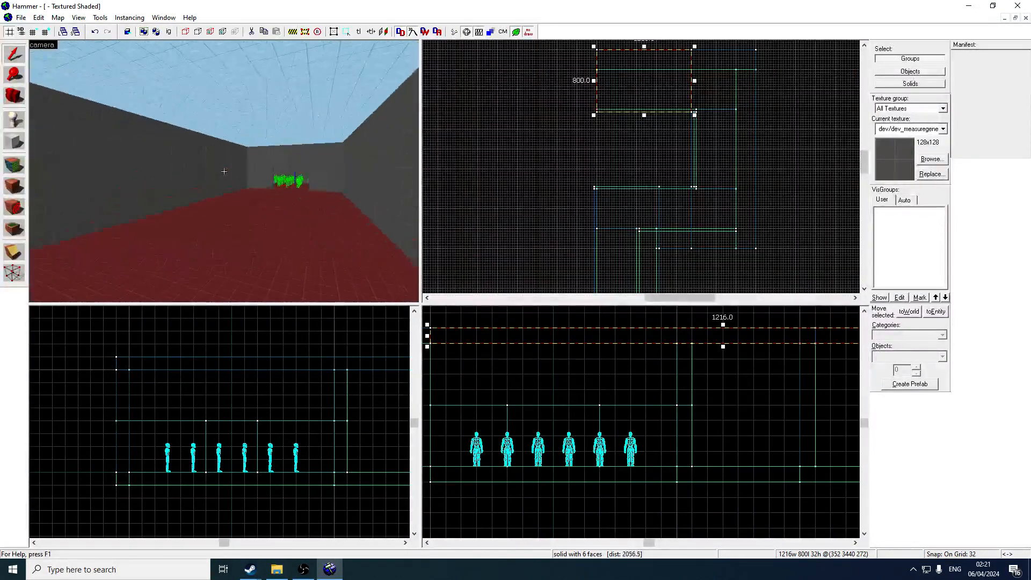
pyautogui.press('w')
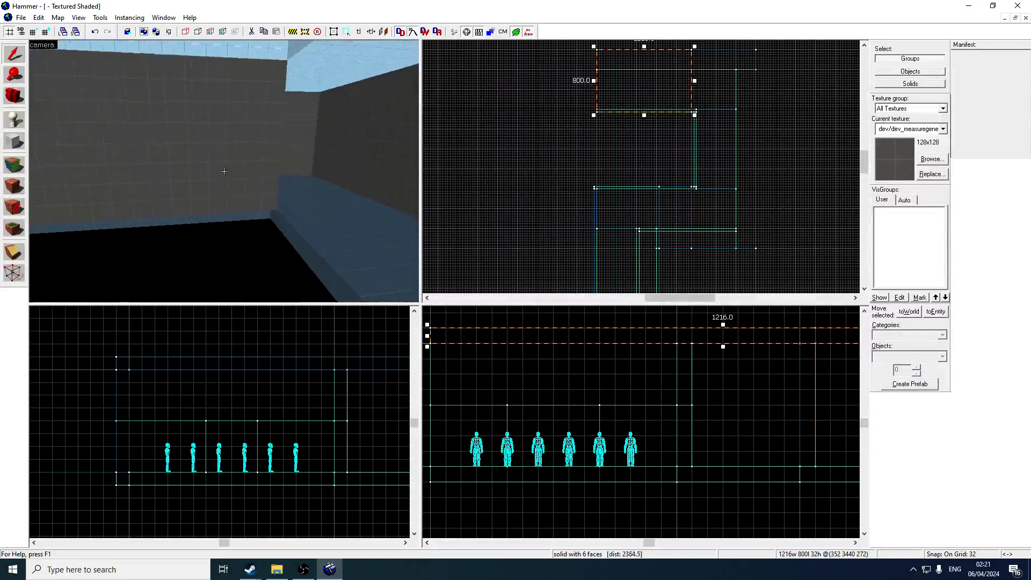
pyautogui.press('z')
pyautogui.click(170, 167)
pyautogui.click(14, 141)
pyautogui.scroll(3, 477, 112)
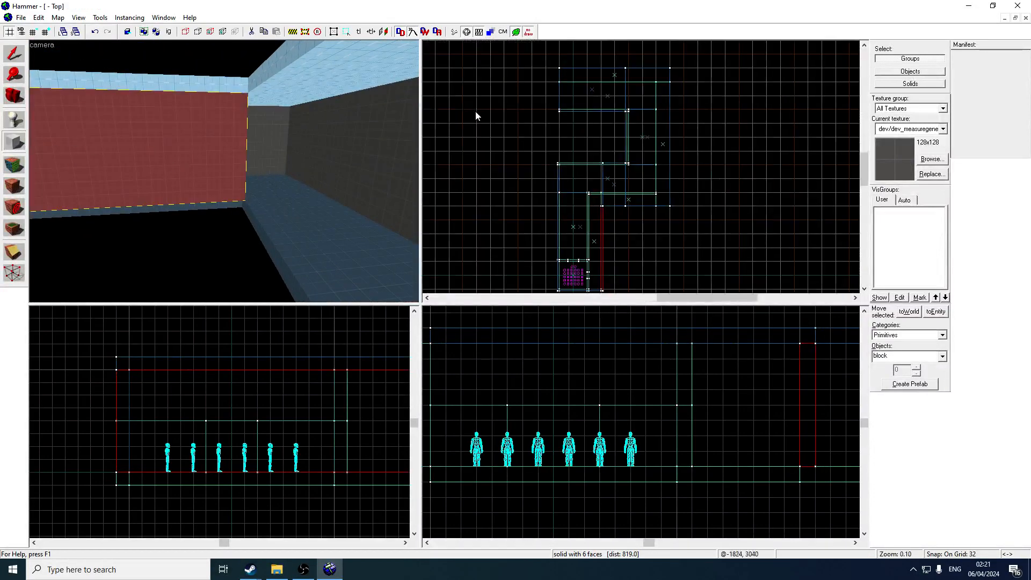
pyautogui.click(13, 54)
pyautogui.moveTo(560, 211); pyautogui.dragTo(560, 144, button='middle')
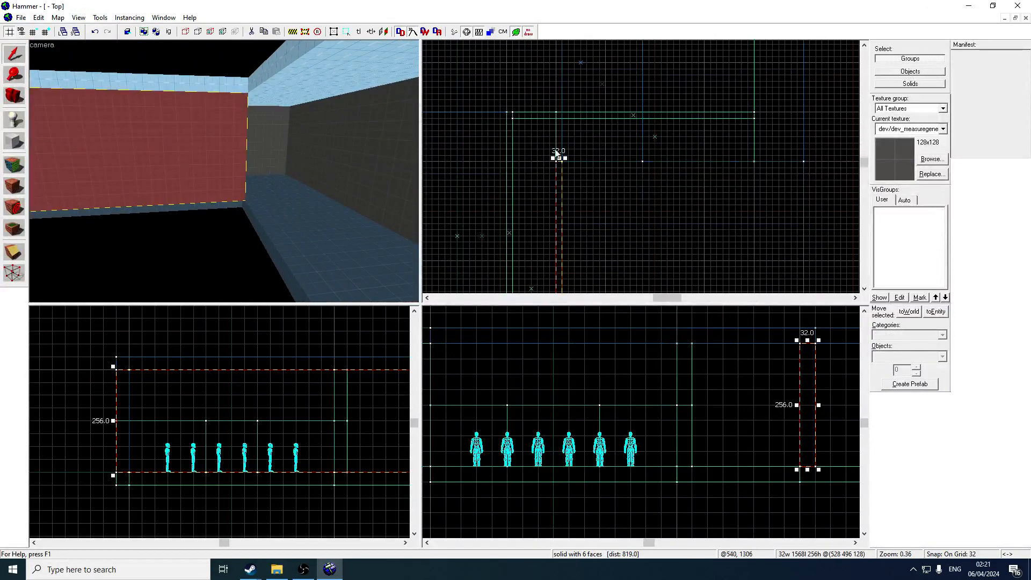
pyautogui.scroll(1, 559, 142)
pyautogui.moveTo(560, 186)
pyautogui.mouseDown()
pyautogui.moveTo(575, 181)
pyautogui.moveTo(542, 158)
pyautogui.mouseUp()
pyautogui.scroll(-5, 580, 172)
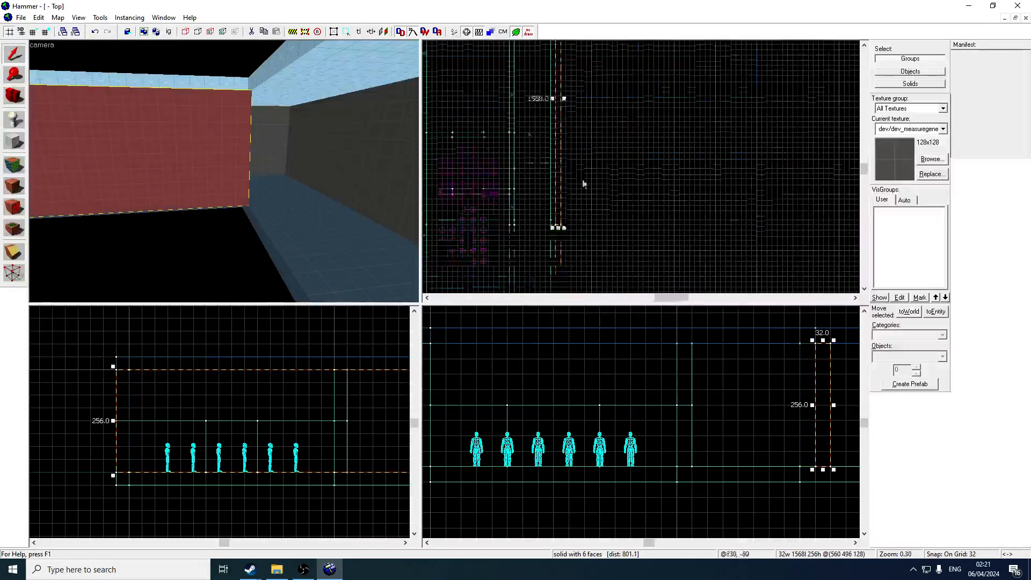
# Reshape the copied wall to 1248 × 32 units along the outer edge of the 1024 × 256 unit floor.
pyautogui.scroll(3, 600, 179)
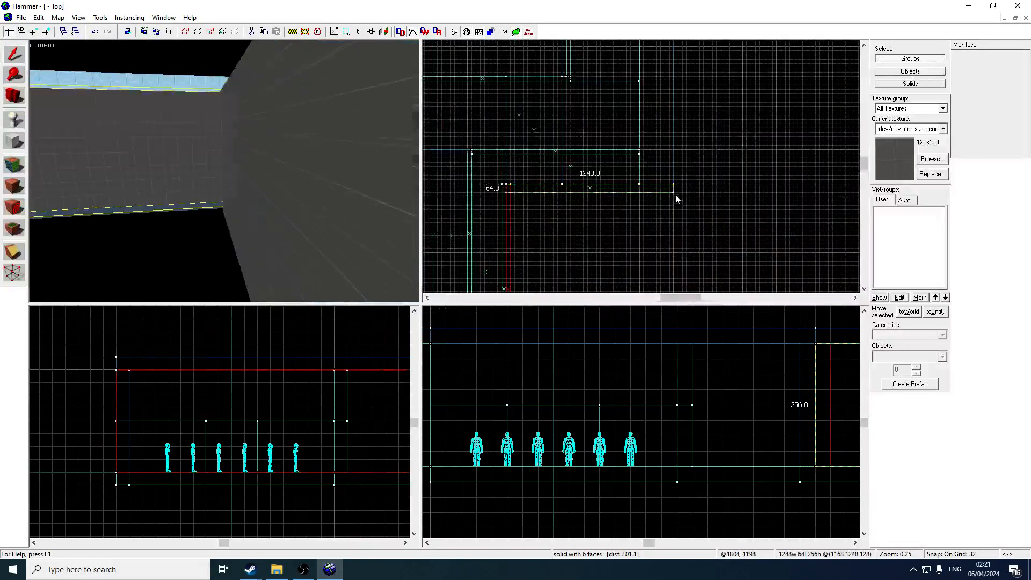
pyautogui.click(502, 187)
pyautogui.scroll(-2, 523, 191)
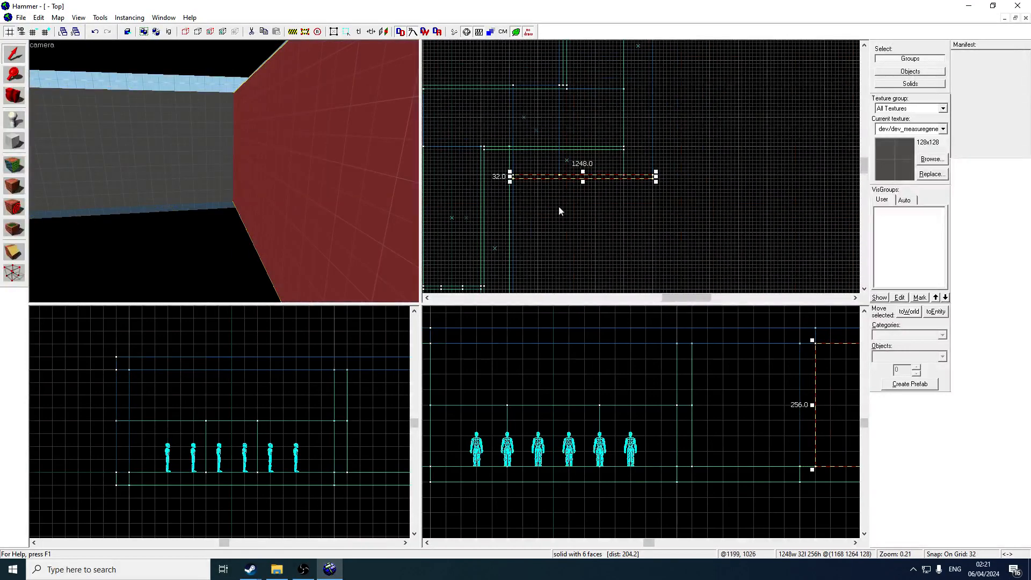
# Copy the 1248-unit wall to its outer end and reshape the copy into a 32 × 2560 unit wall along the outer floor strip.
pyautogui.moveTo(527, 178); pyautogui.dragTo(659, 177)
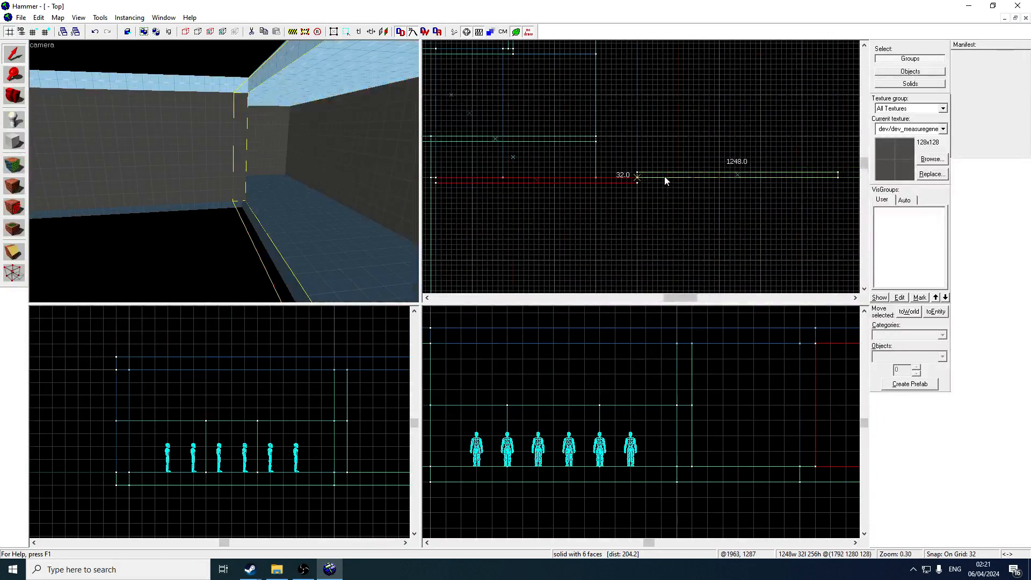
pyautogui.scroll(2, 666, 177)
pyautogui.moveTo(732, 233)
pyautogui.mouseDown()
pyautogui.moveTo(596, 111)
pyautogui.moveTo(548, 106)
pyautogui.moveTo(536, 82)
pyautogui.mouseUp()
# Examine the new outer walls, the side passage floors and their corner joints in the 3D and top views for gaps.
pyautogui.press('z')
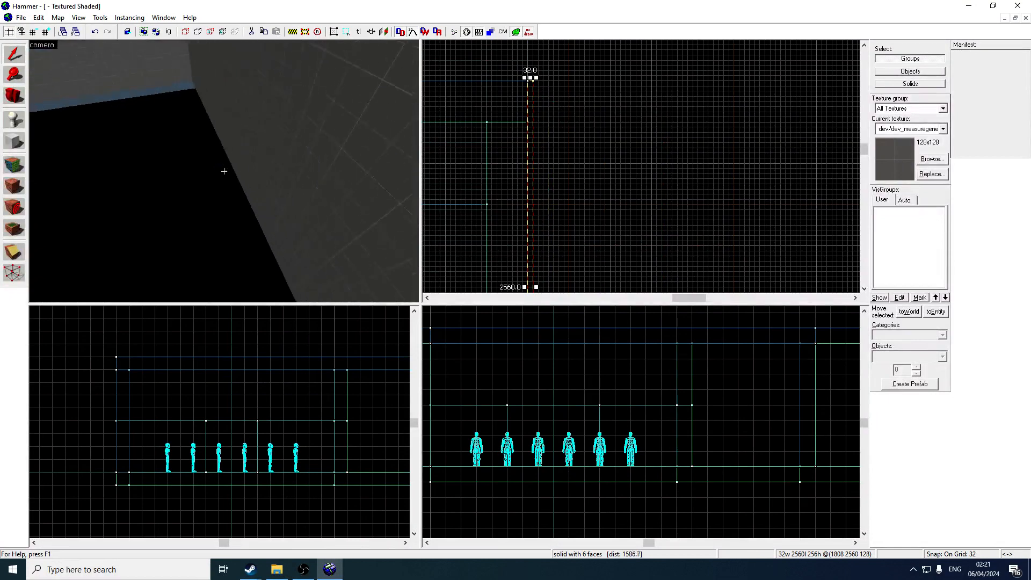
pyautogui.press('w')
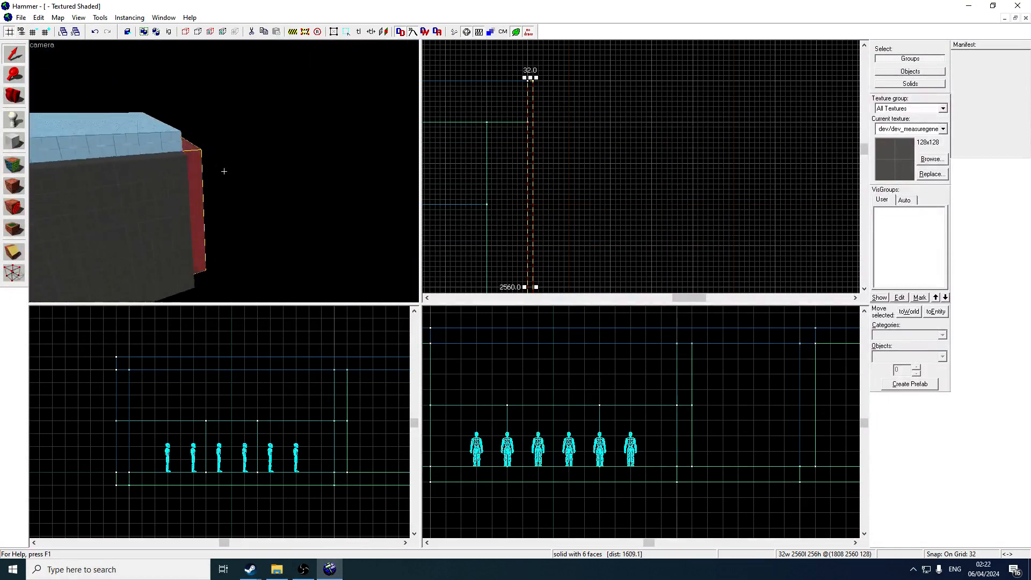
pyautogui.press('z')
pyautogui.click(196, 180)
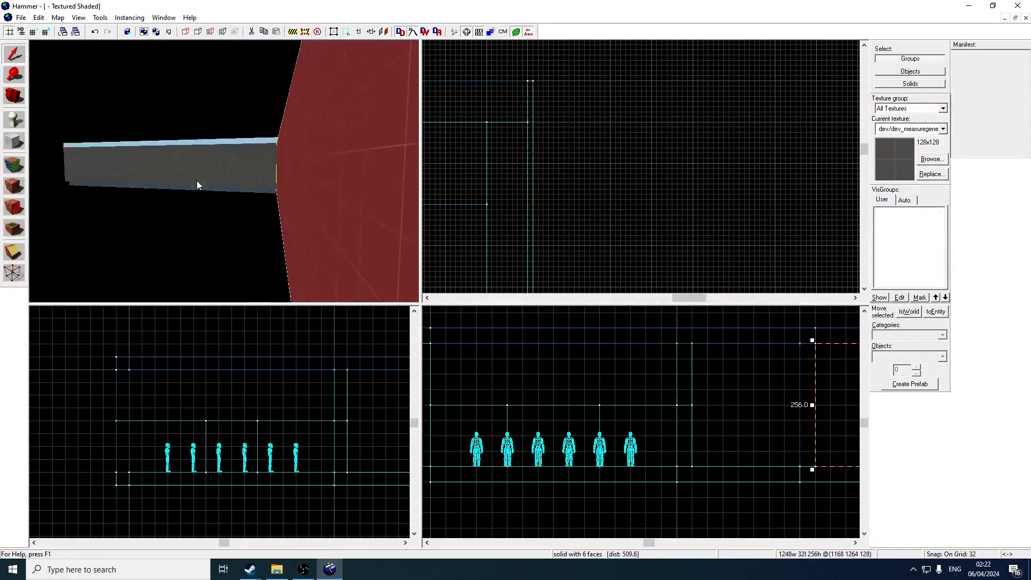
pyautogui.press('z')
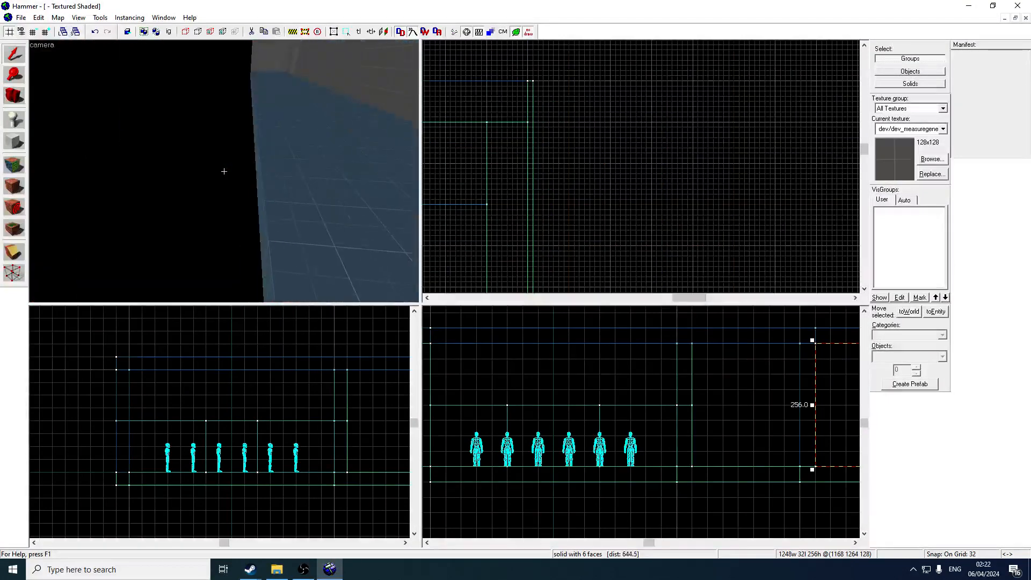
pyautogui.click(224, 171)
pyautogui.press('z')
pyautogui.scroll(-8, 642, 156)
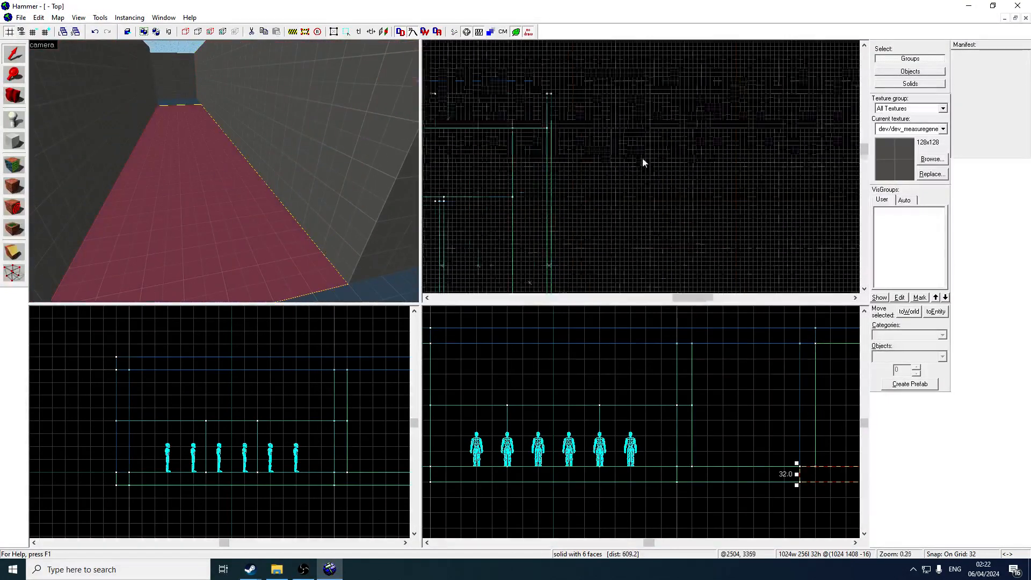
pyautogui.scroll(5, 616, 154)
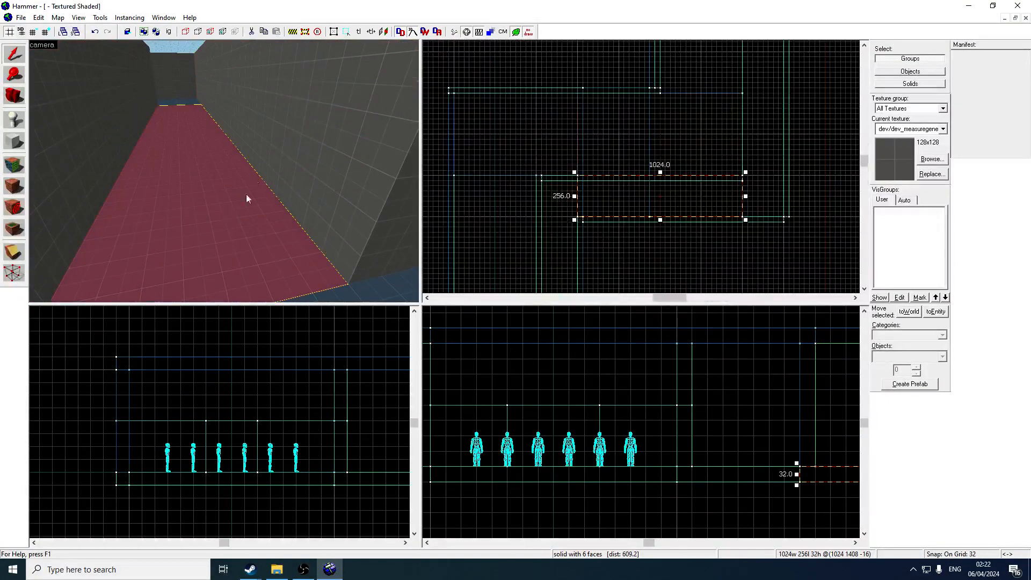
pyautogui.moveTo(246, 199); pyautogui.dragTo(337, 241)
pyautogui.click(291, 232)
pyautogui.click(107, 172)
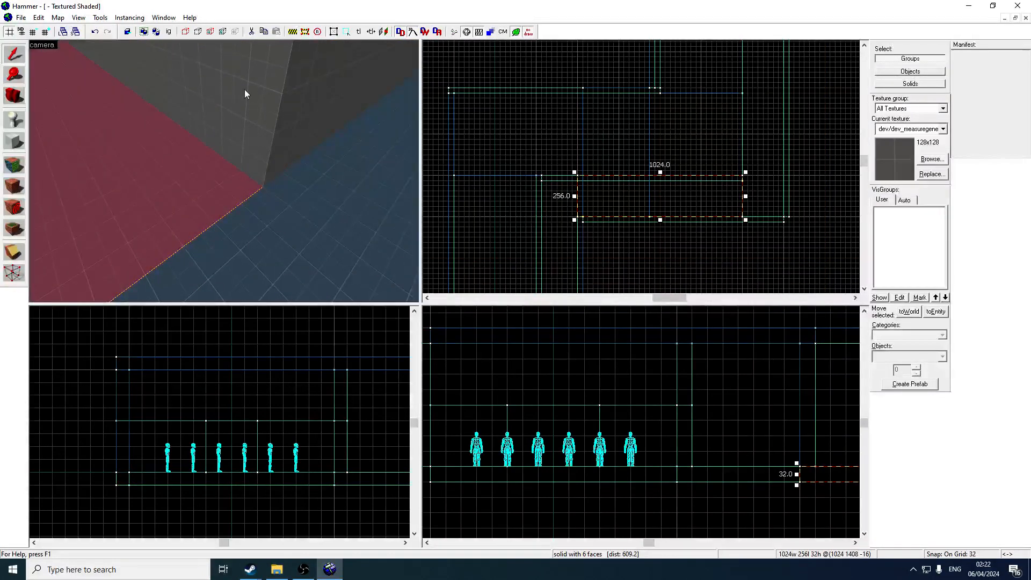
pyautogui.click(311, 112)
pyautogui.press('w')
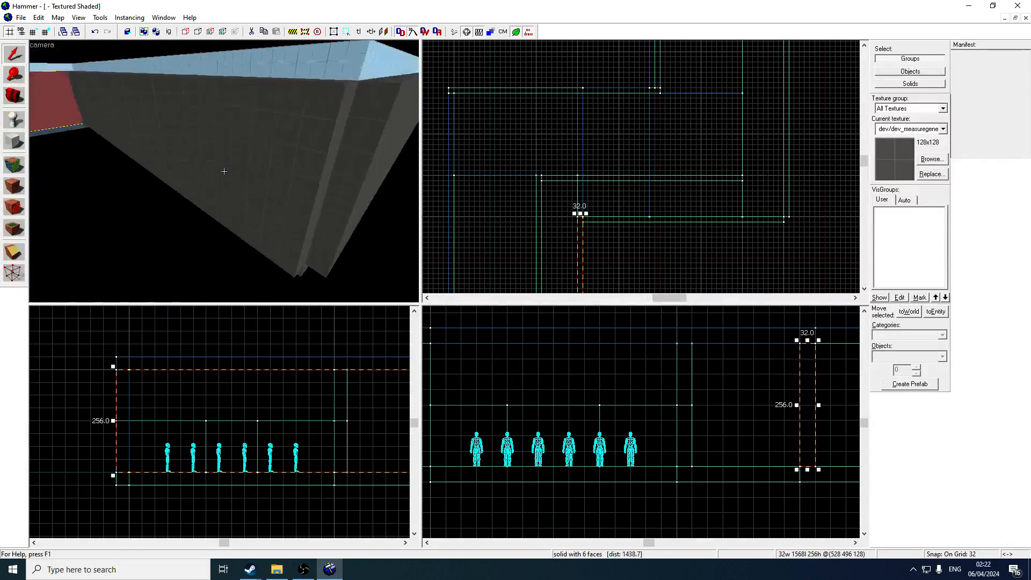
# Copy the 32 × 2560 unit outer wall and reshape the copy into a 32-unit-thick wall along the floor strip's far outer edge.
pyautogui.click(224, 170)
pyautogui.press('w')
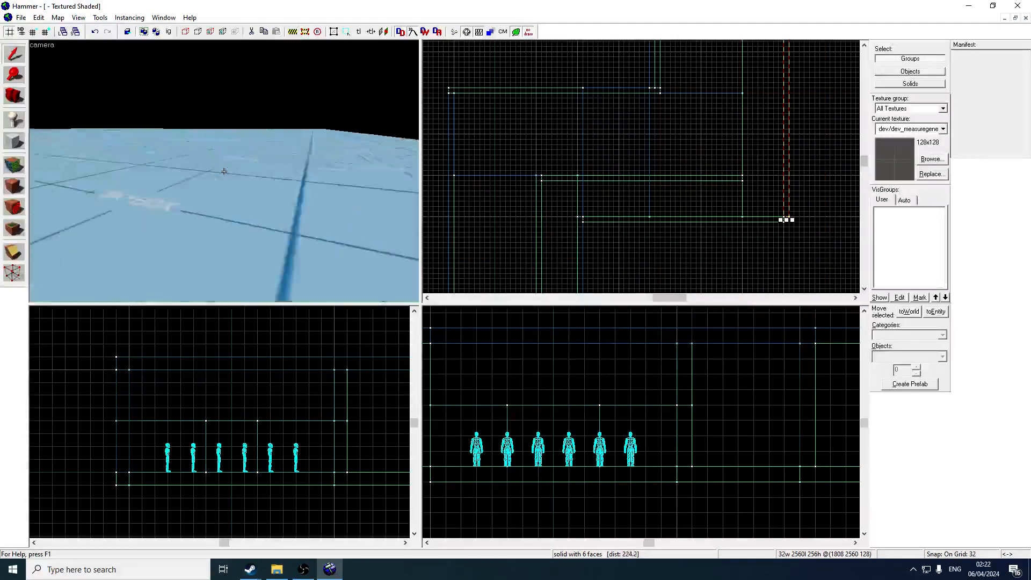
pyautogui.press('z')
pyautogui.scroll(-3, 644, 229)
pyautogui.scroll(3, 710, 144)
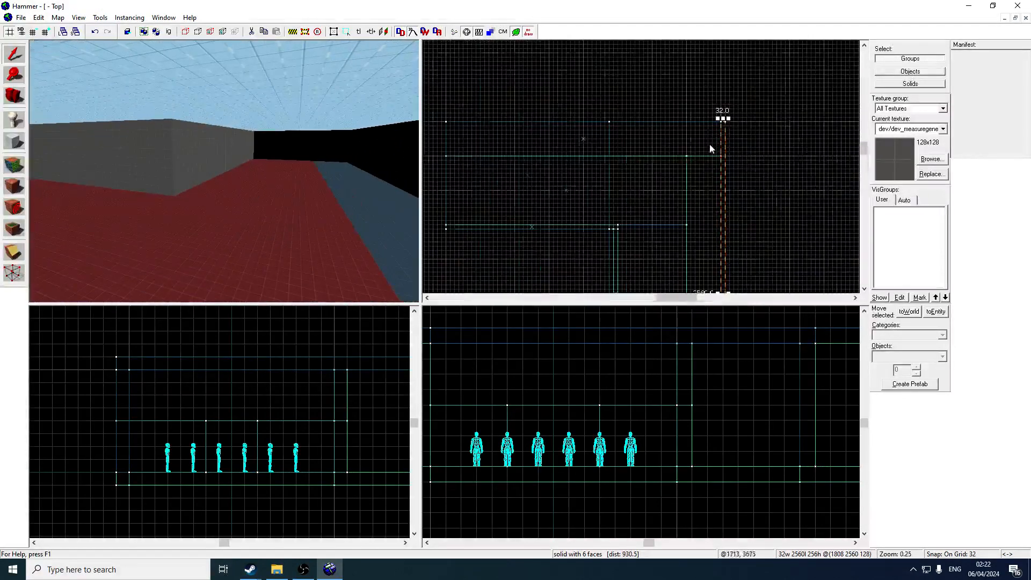
pyautogui.scroll(-4, 704, 131)
pyautogui.scroll(2, 709, 253)
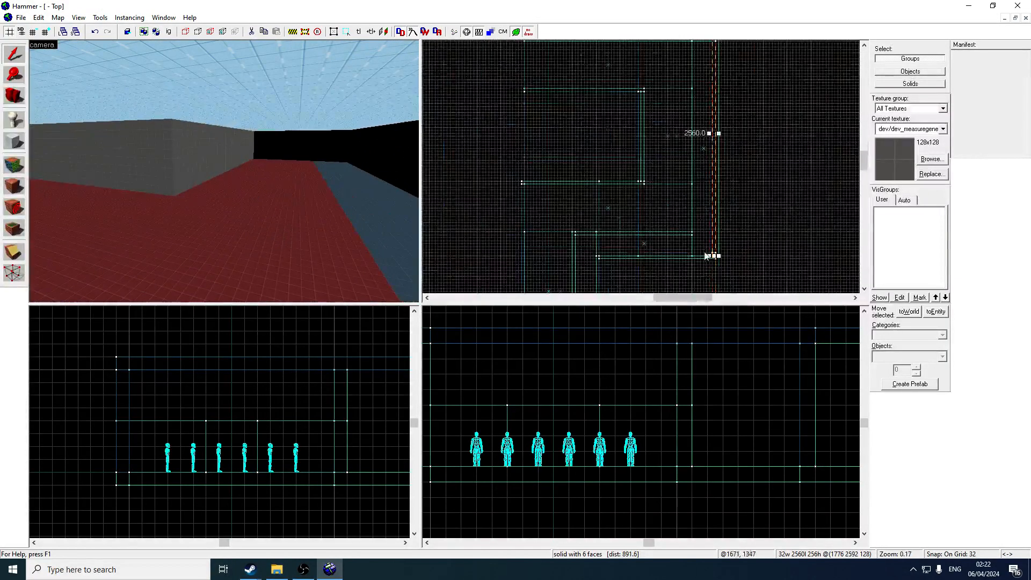
pyautogui.moveTo(706, 255)
pyautogui.mouseDown()
pyautogui.moveTo(510, 95)
pyautogui.moveTo(524, 79)
pyautogui.mouseUp()
pyautogui.scroll(-2, 681, 214)
pyautogui.scroll(3, 628, 92)
pyautogui.press('z')
pyautogui.press('z')
# Copy the 2560-unit outer wall to the inner edge of the floor strip and shorten the copy to 32 × 2080 units.
pyautogui.click(165, 146)
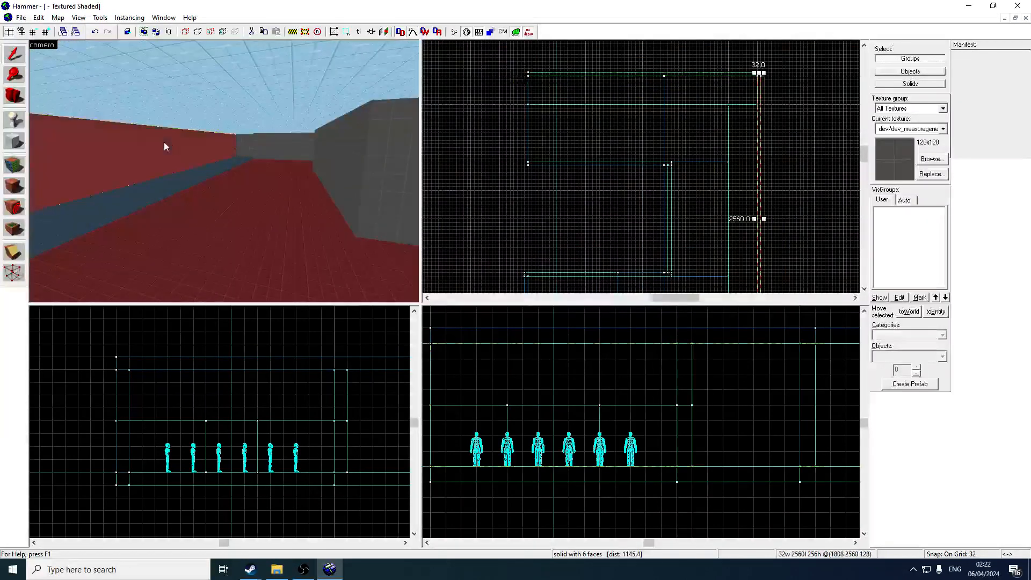
pyautogui.scroll(3, 745, 214)
pyautogui.moveTo(757, 232); pyautogui.dragTo(787, 161)
pyautogui.scroll(-2, 765, 172)
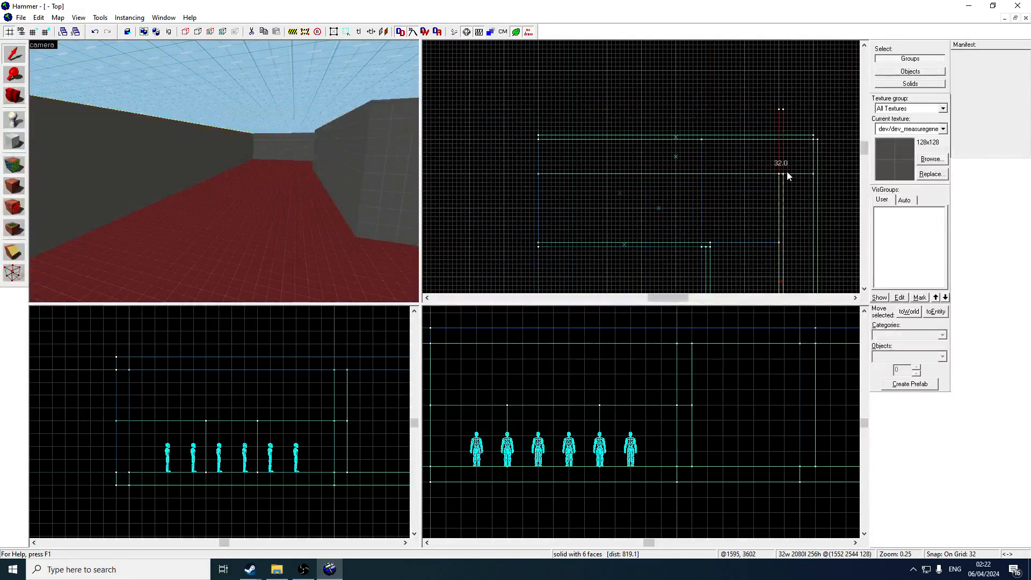
pyautogui.moveTo(783, 179)
pyautogui.mouseDown()
pyautogui.moveTo(776, 166)
pyautogui.moveTo(782, 175)
pyautogui.mouseUp()
pyautogui.scroll(-2, 782, 175)
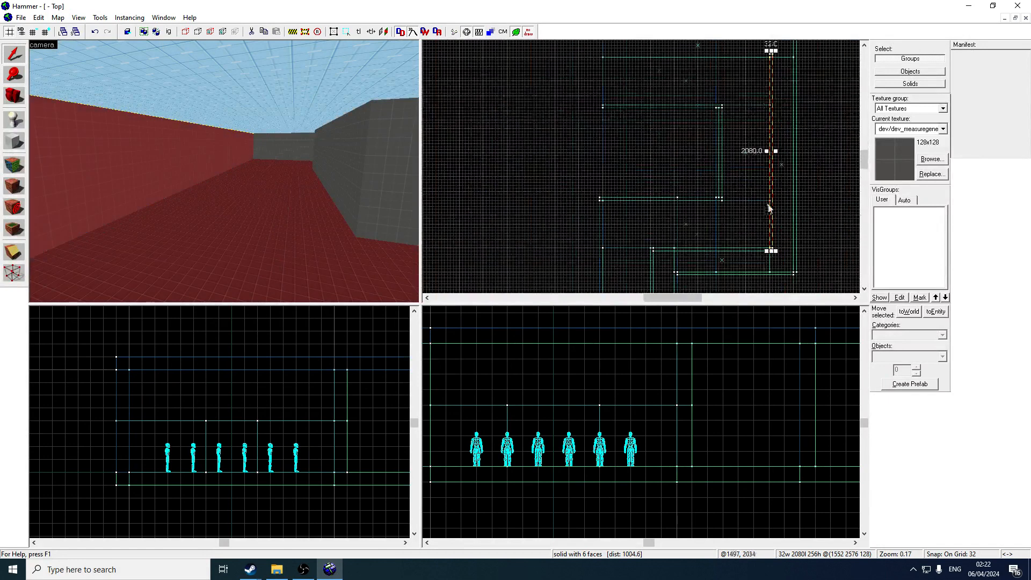
# Copy the 2080-unit inner wall and reshape the copy into an 1824 × 32 unit wall along the far floor strip's inner edge.
pyautogui.click(636, 57)
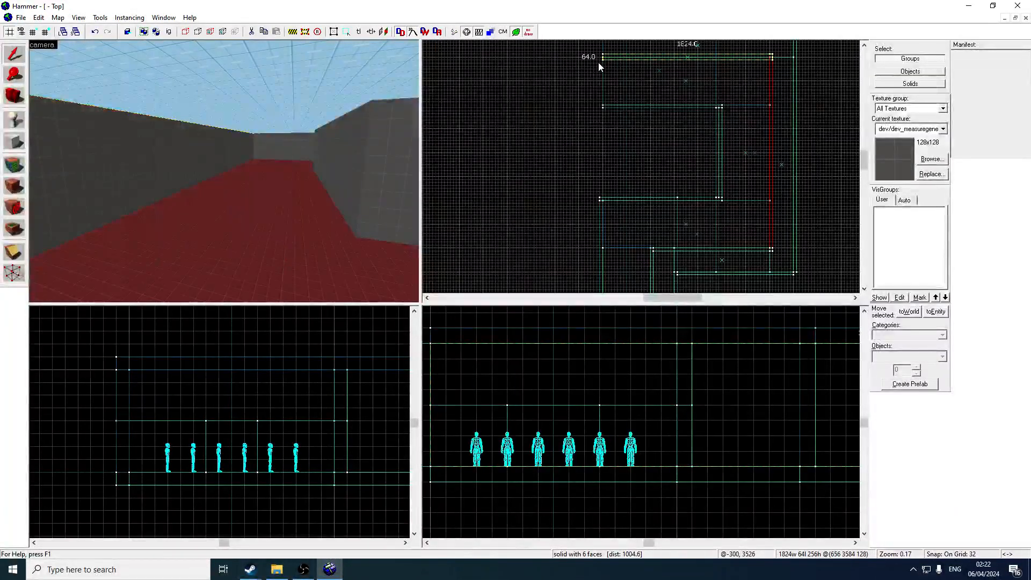
pyautogui.moveTo(599, 61); pyautogui.dragTo(599, 124, button='middle')
pyautogui.press('z')
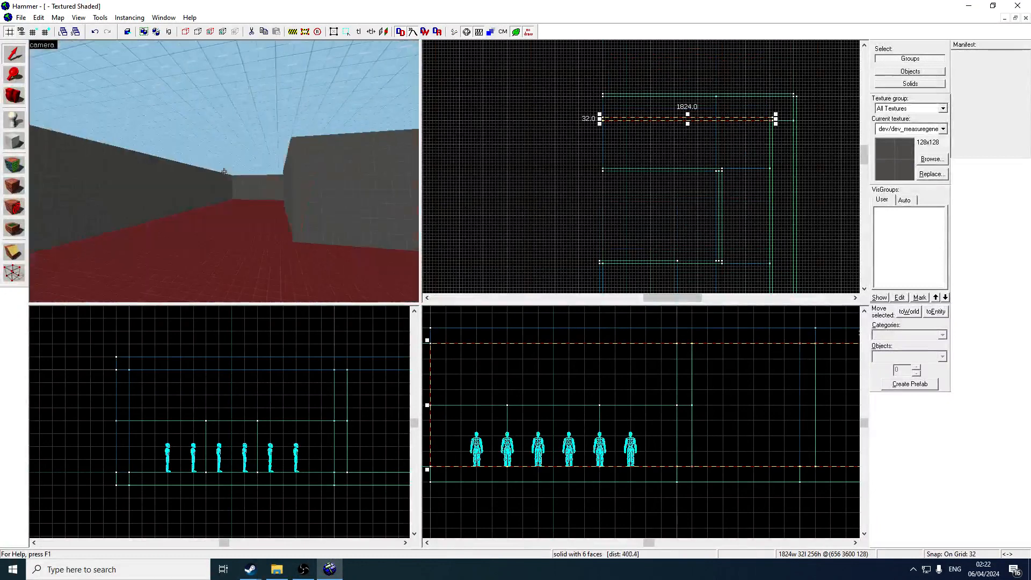
pyautogui.press('w')
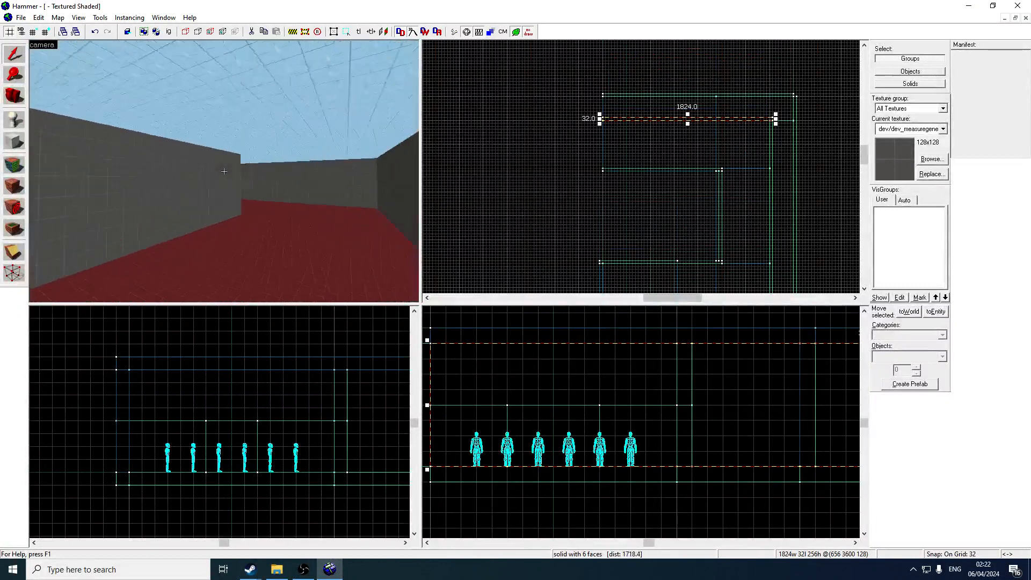
# Shorten the 832-unit-wide ceiling above the Red spawn to 832 × 1792 units, ending at the spawn room's doorway wall.
pyautogui.click(224, 171)
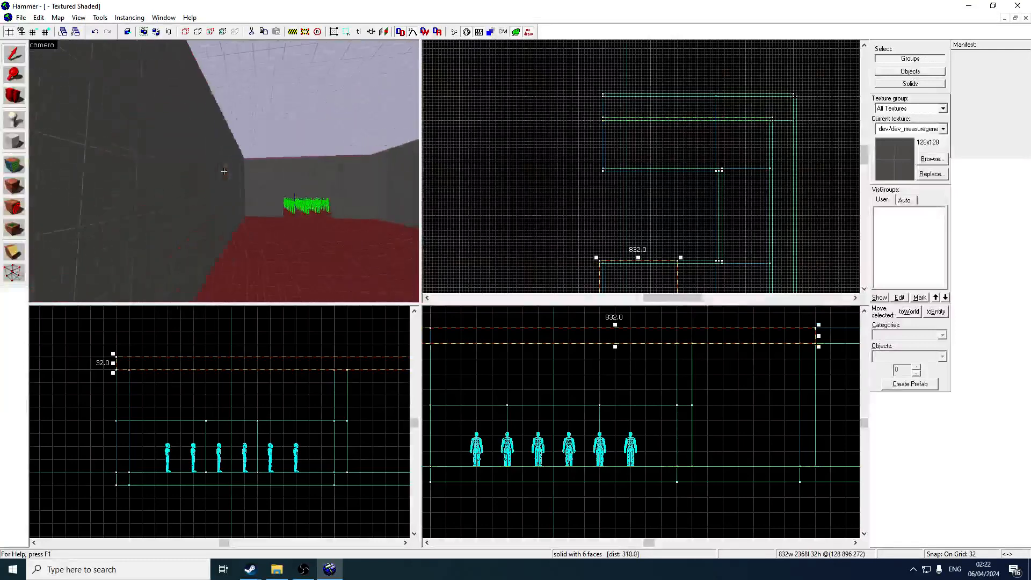
pyautogui.press('w')
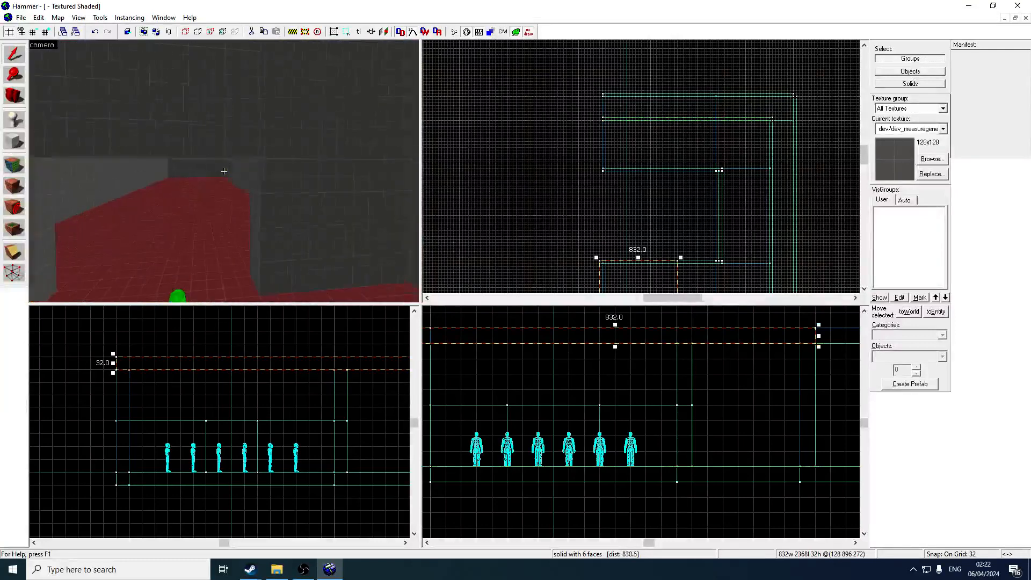
pyautogui.press('w')
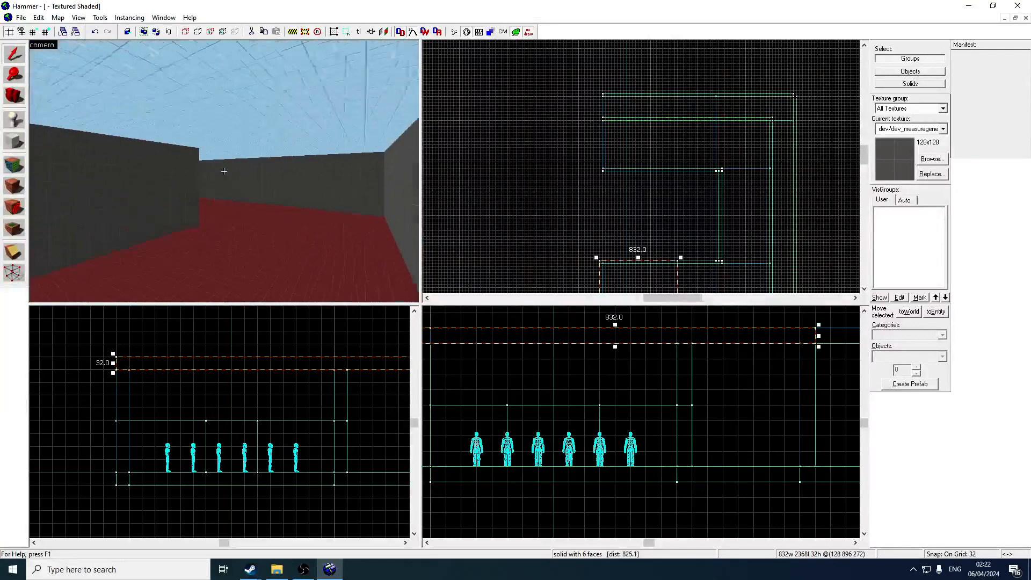
pyautogui.press('w')
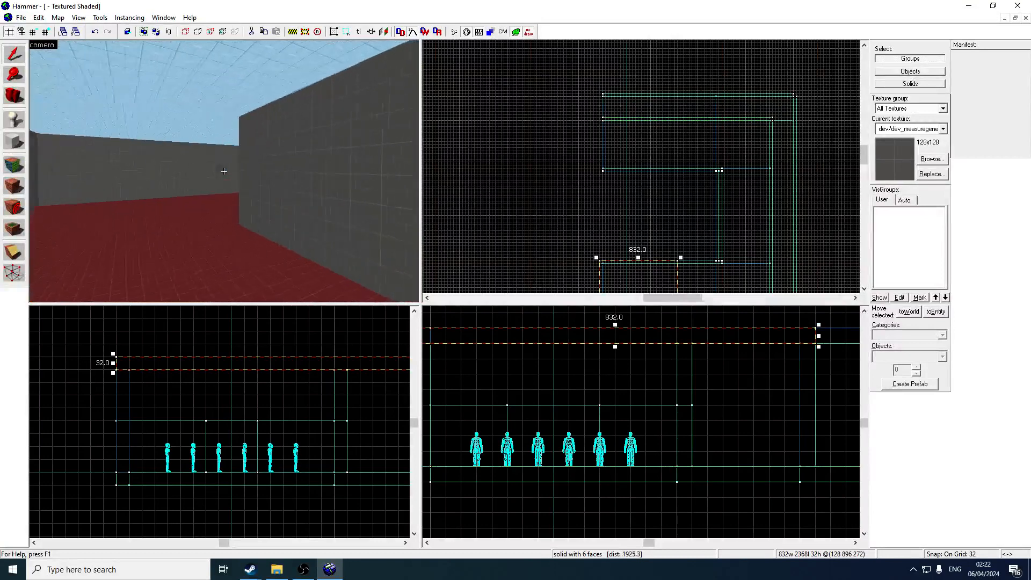
pyautogui.press('w')
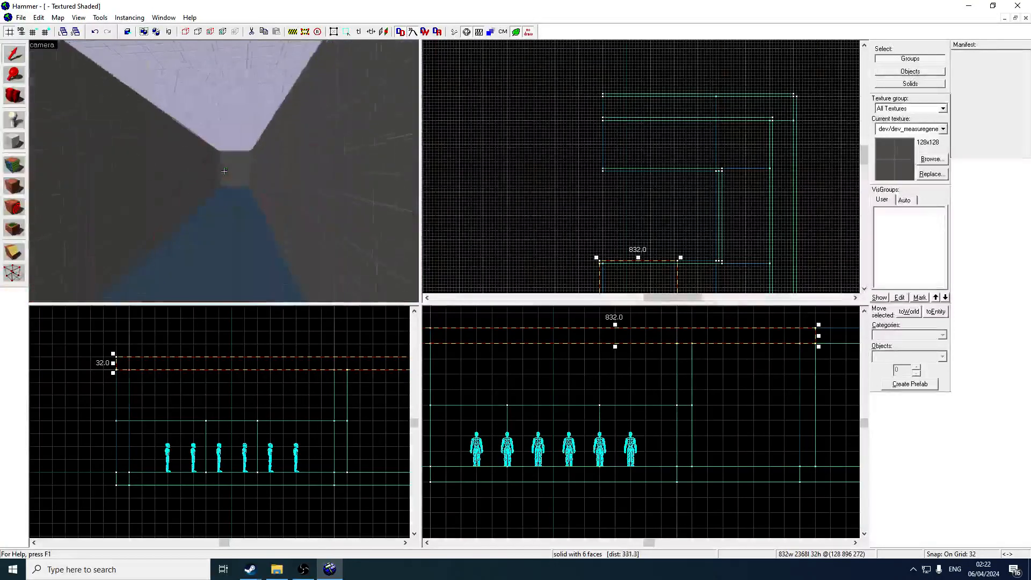
pyautogui.press('w')
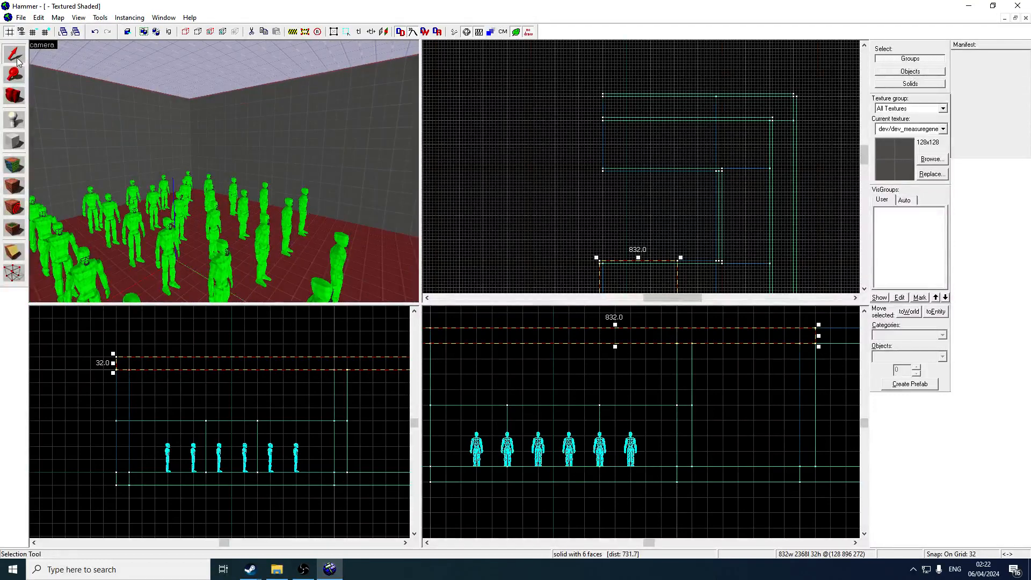
pyautogui.scroll(-6, 620, 204)
pyautogui.scroll(8, 621, 206)
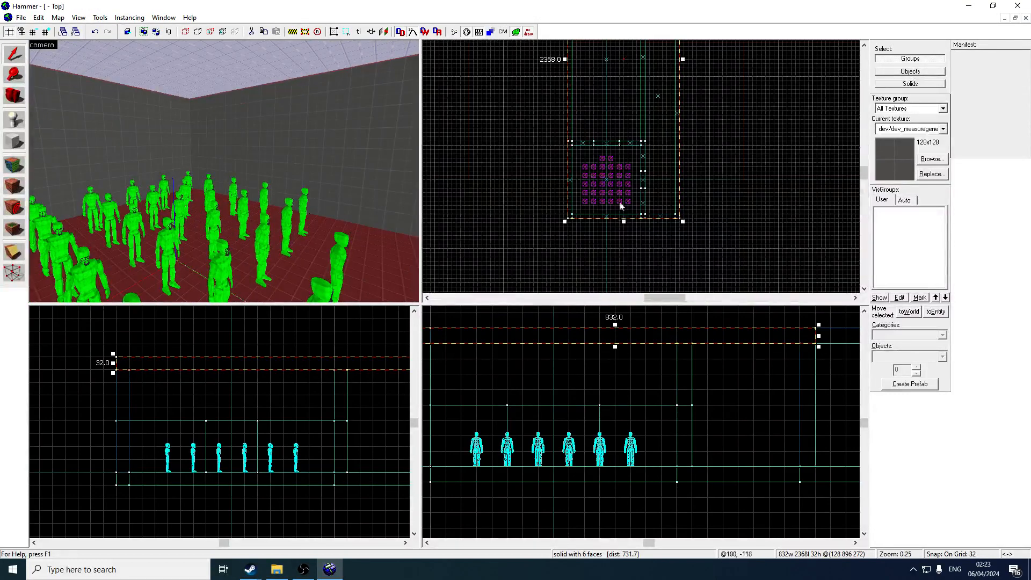
pyautogui.moveTo(623, 224); pyautogui.dragTo(624, 145)
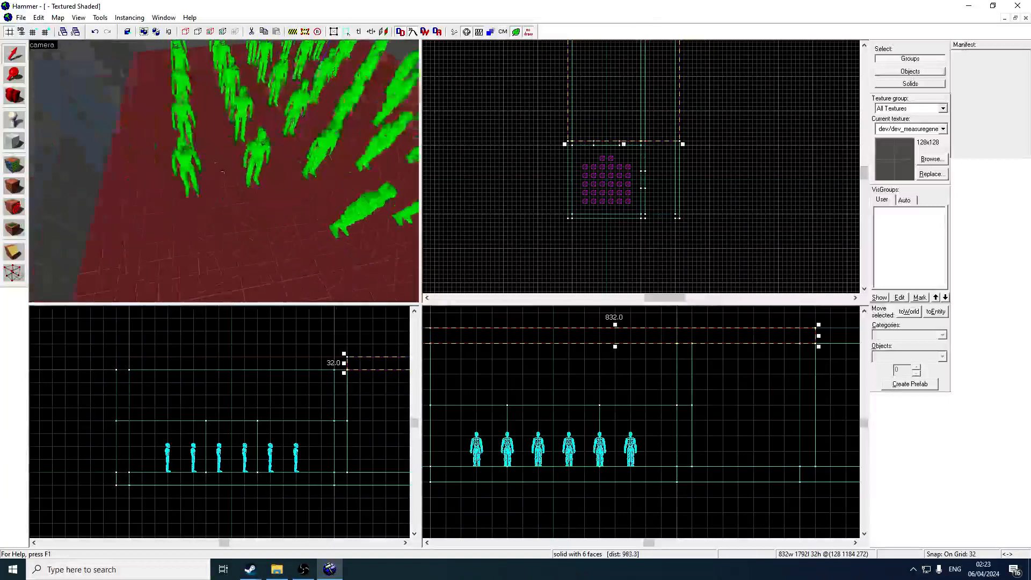
# Create an 832 × 576 × 32 unit dev_measuregeneric ceiling block over the spawn room and the adjoining side passage.
pyautogui.press('a')
pyautogui.press('s')
pyautogui.press('z')
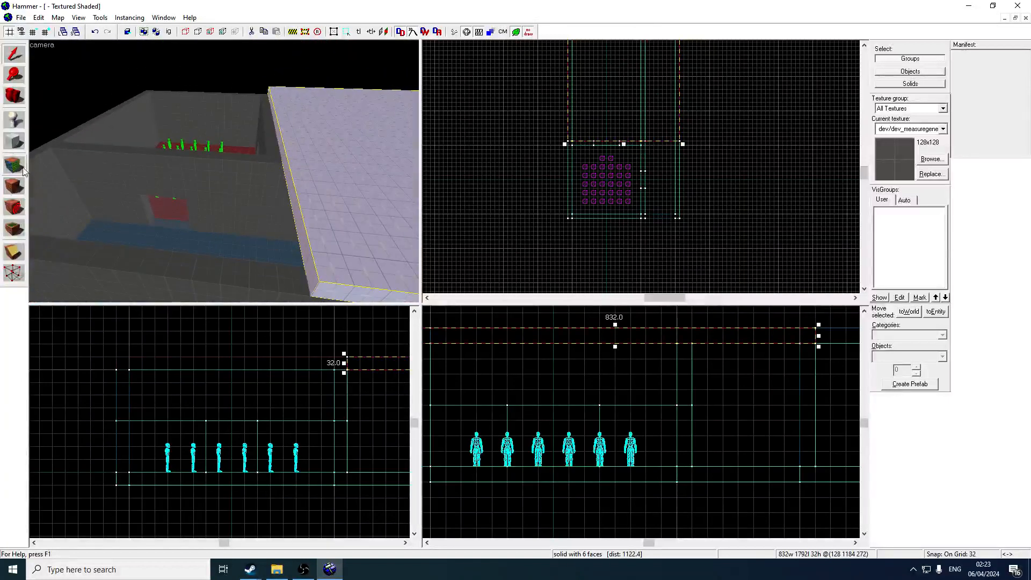
pyautogui.click(14, 165)
pyautogui.click(126, 164)
pyautogui.hotkey('shift', 'b')
pyautogui.scroll(3, 546, 145)
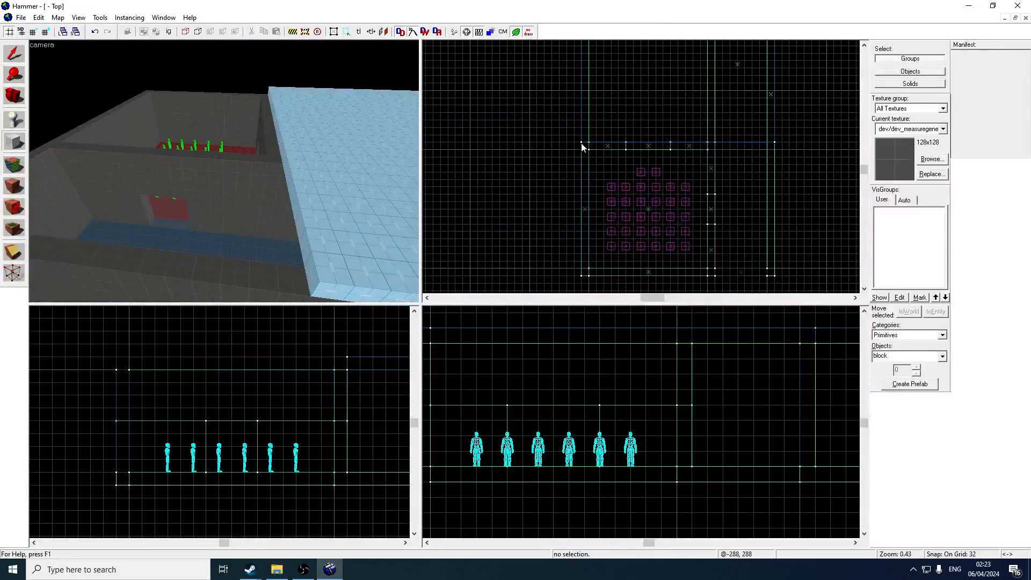
pyautogui.moveTo(578, 76); pyautogui.dragTo(778, 217)
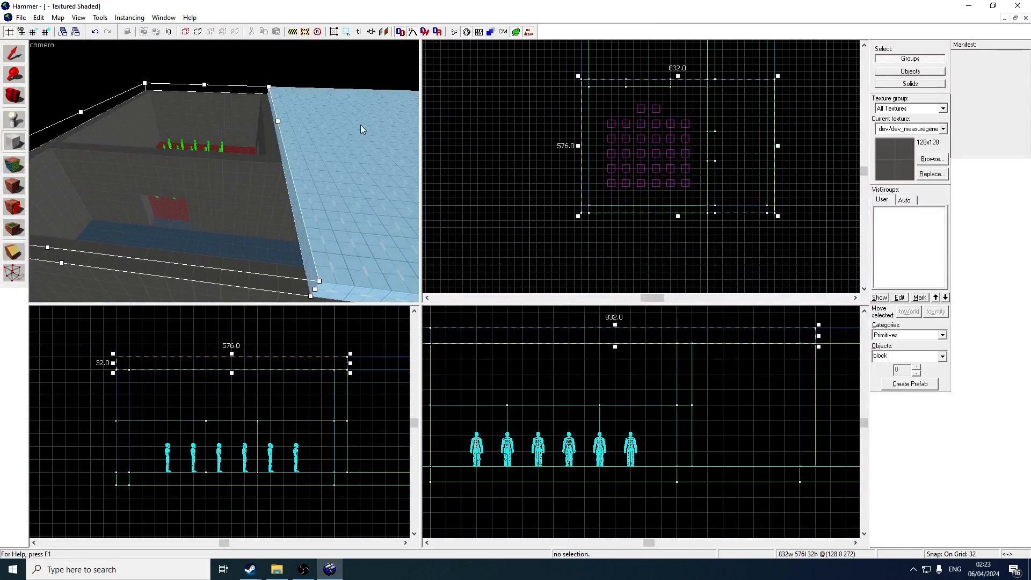
pyautogui.press('Return')
pyautogui.press('w')
pyautogui.press('z')
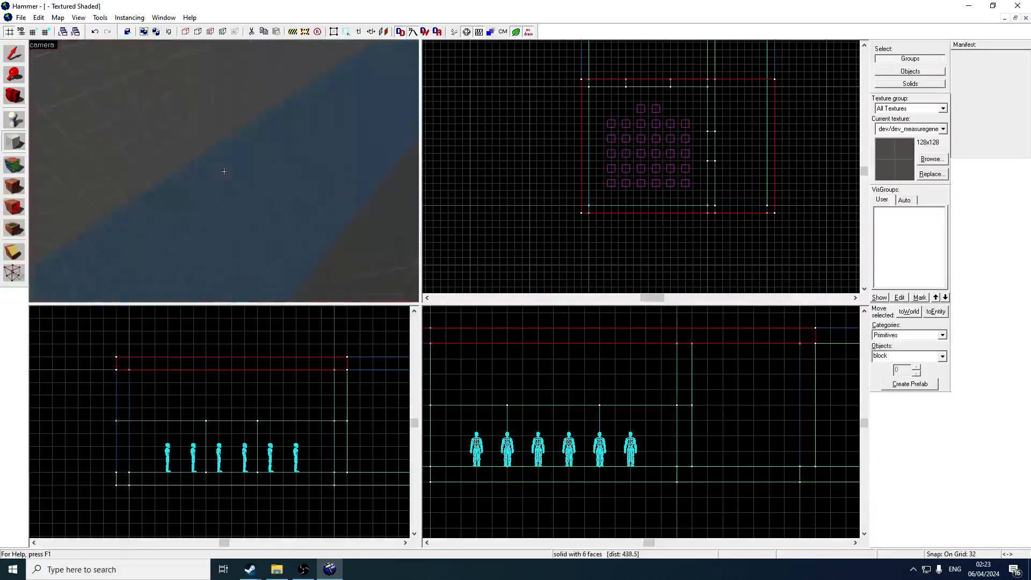
# Examine the spawn room's new ceiling, its side walls and the junction with the neighbouring ceiling in the 3D view.
pyautogui.press('z')
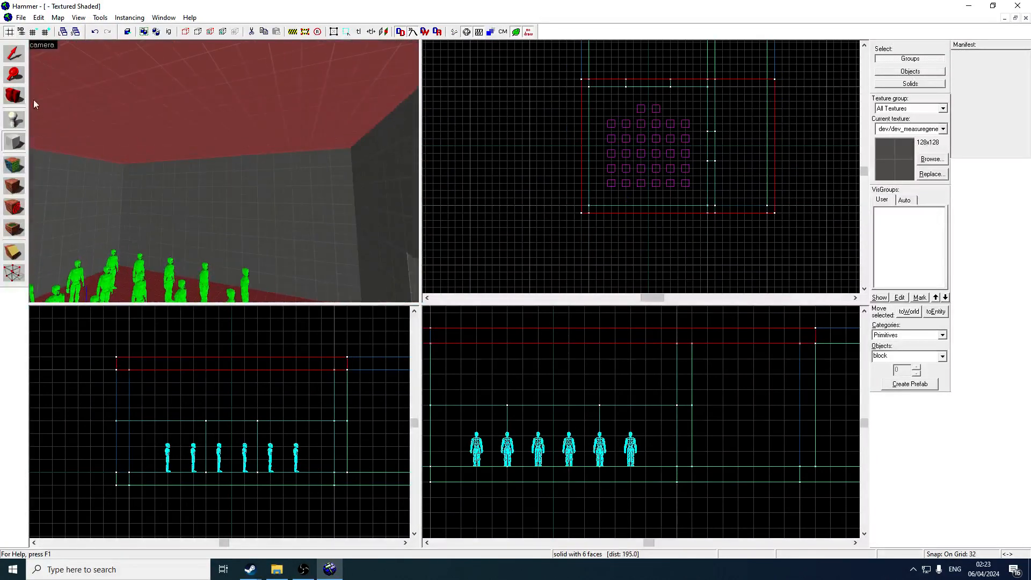
pyautogui.click(14, 54)
pyautogui.click(92, 104)
pyautogui.press('z')
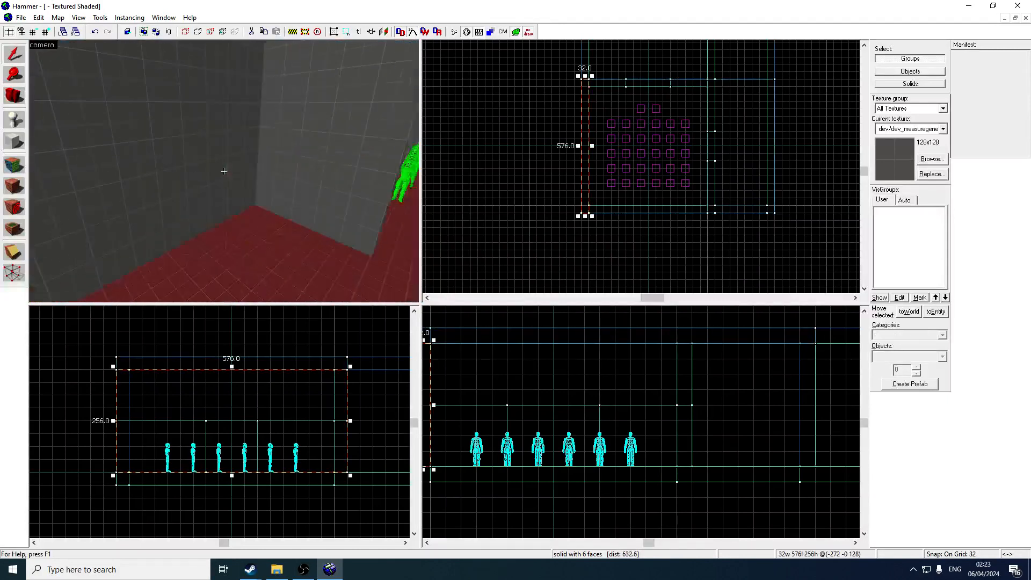
pyautogui.press('z')
pyautogui.click(157, 181)
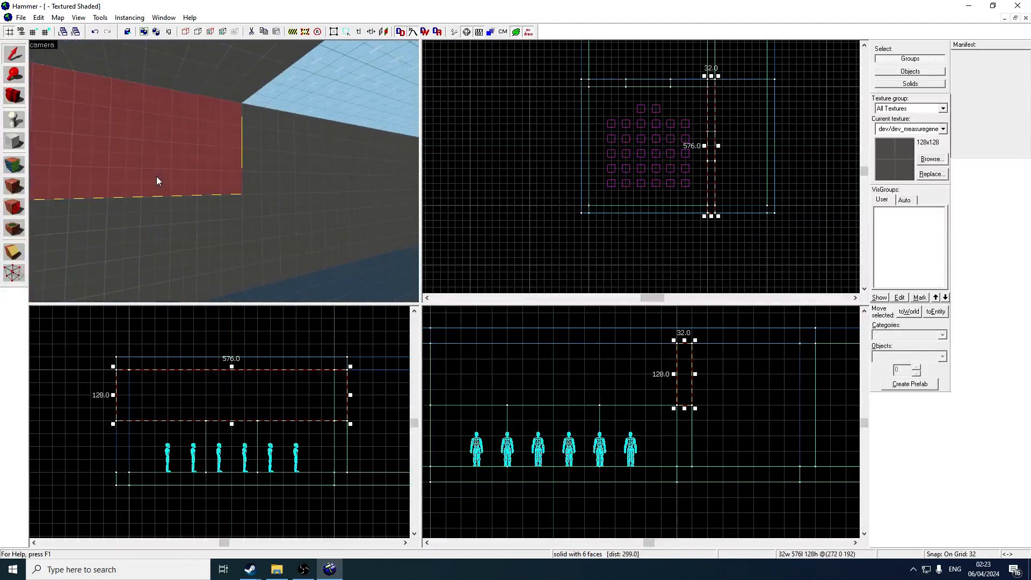
pyautogui.click(232, 94)
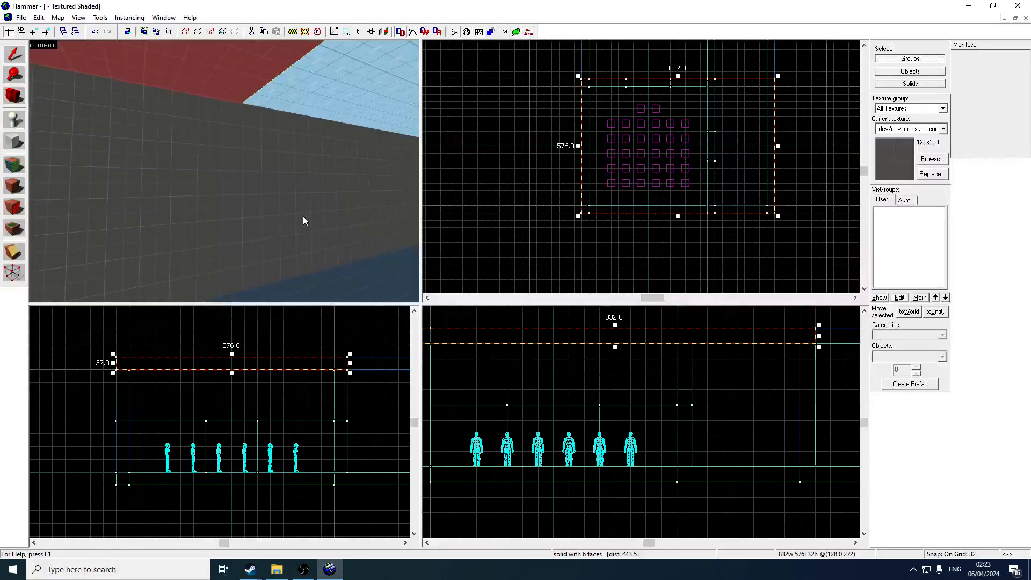
pyautogui.press('z')
pyautogui.press('z')
# Build a doorway across the side passage from copied wall pieces: two 64 × 32 × 128 unit sides and a 128-unit-high piece above.
pyautogui.click(202, 217)
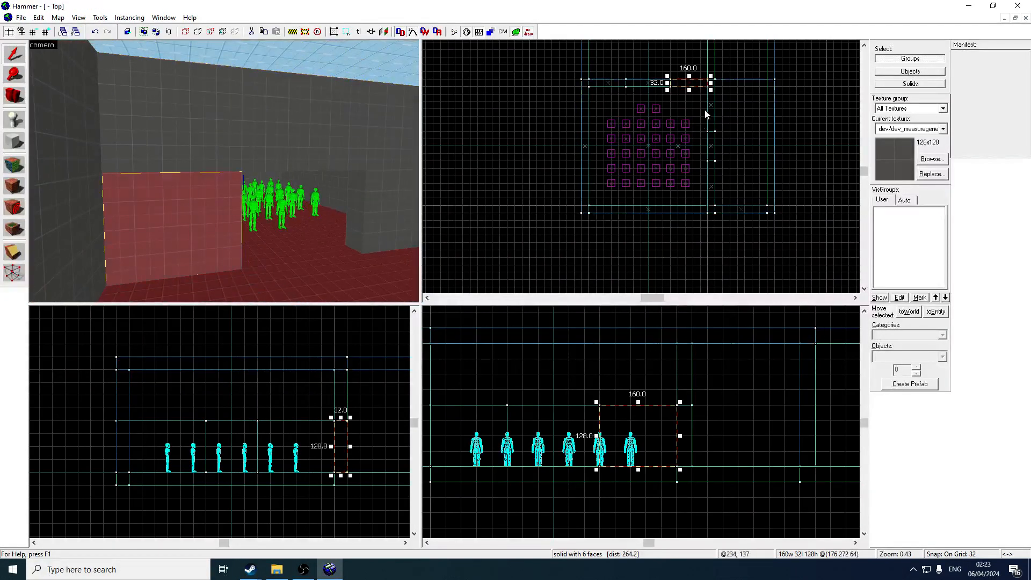
pyautogui.moveTo(697, 89); pyautogui.dragTo(761, 86)
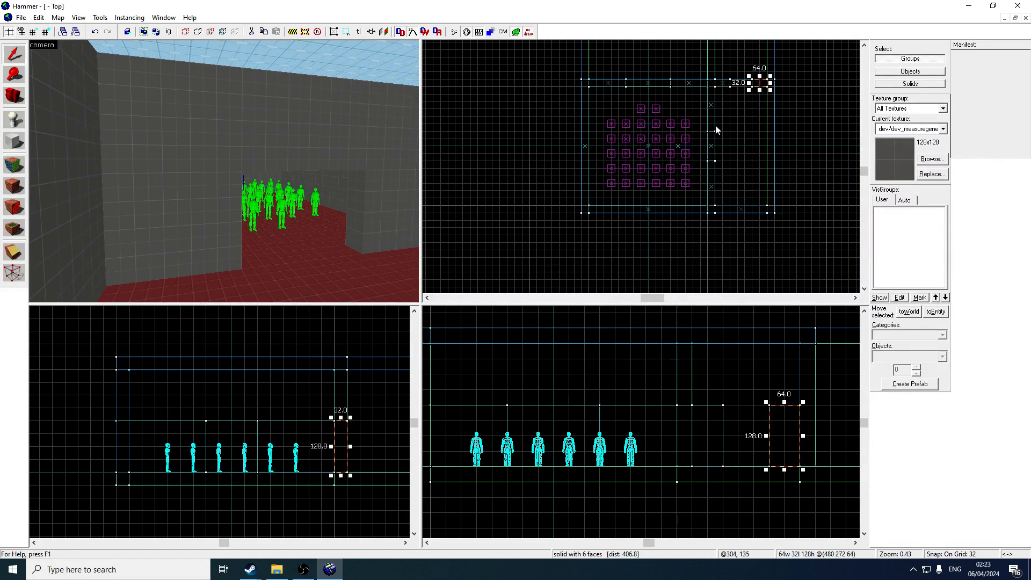
pyautogui.press('Return')
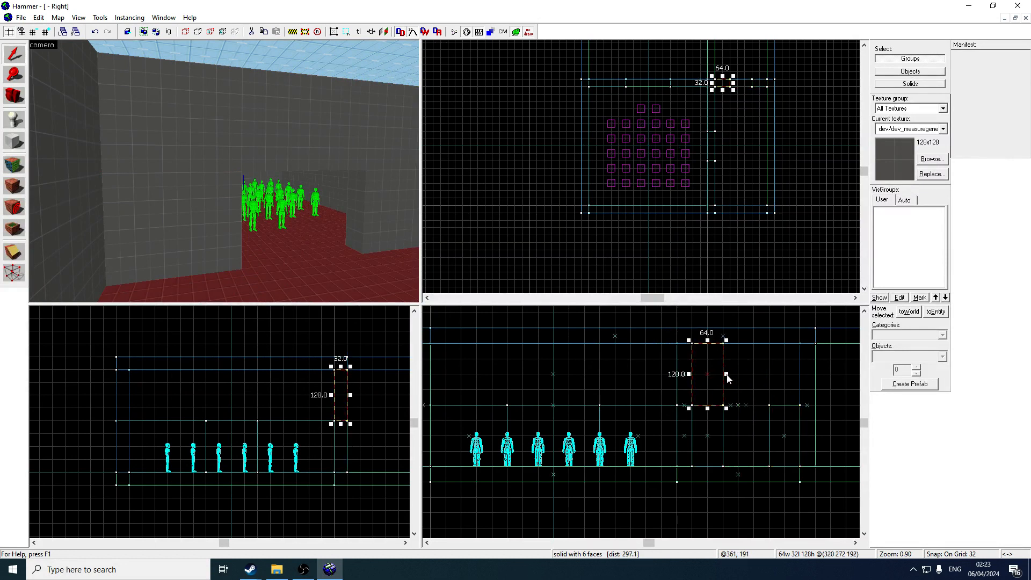
pyautogui.moveTo(727, 374); pyautogui.dragTo(802, 439)
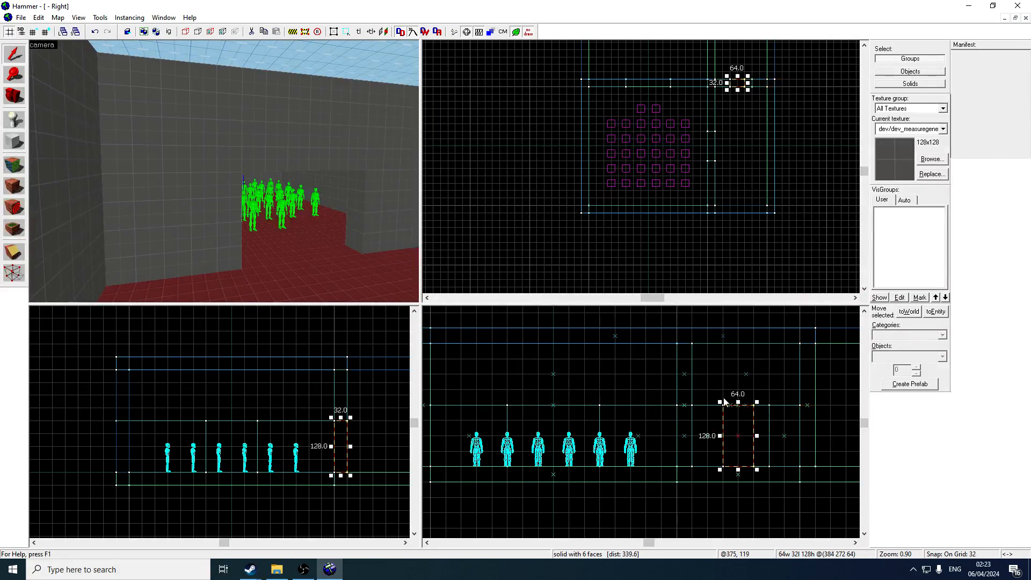
pyautogui.press('a')
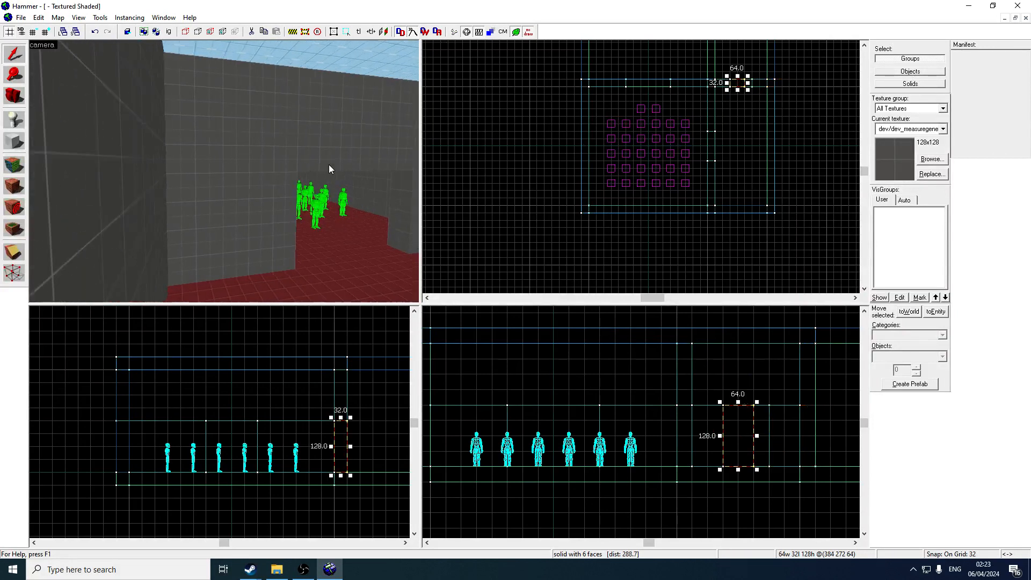
pyautogui.moveTo(329, 165); pyautogui.dragTo(250, 180)
pyautogui.press('Escape')
# Gauge the height of a front player spawn against the spawn doorway with a temporary 32 × 64 × 96 unit block outline.
pyautogui.press('z')
pyautogui.press('w')
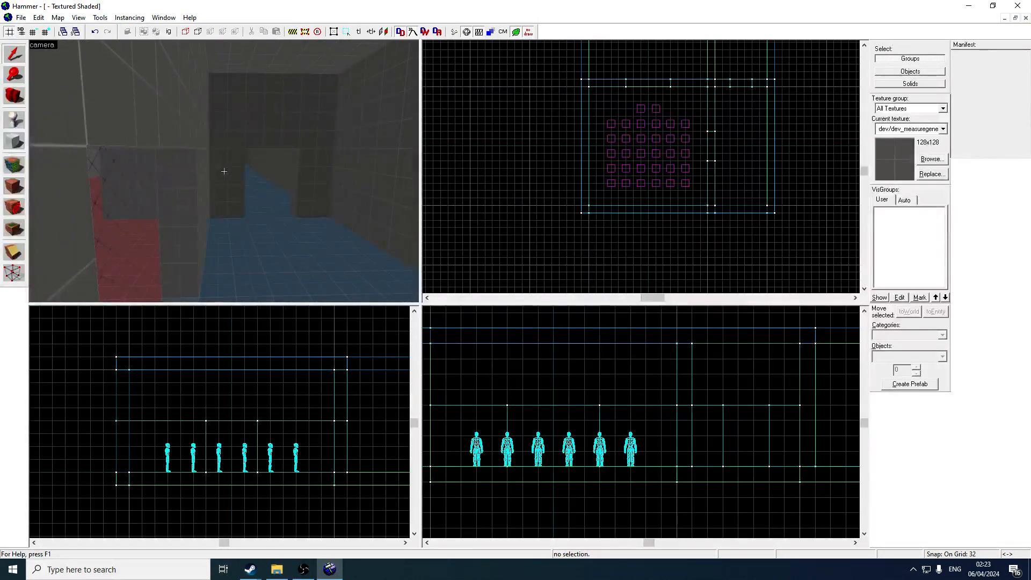
pyautogui.press('w')
pyautogui.press('z')
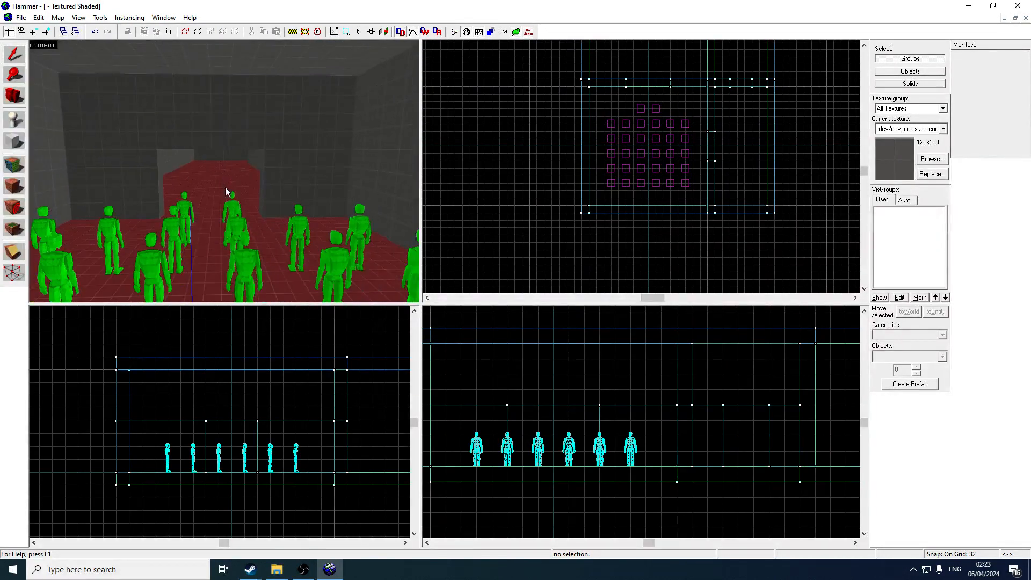
pyautogui.press('w')
pyautogui.click(207, 239)
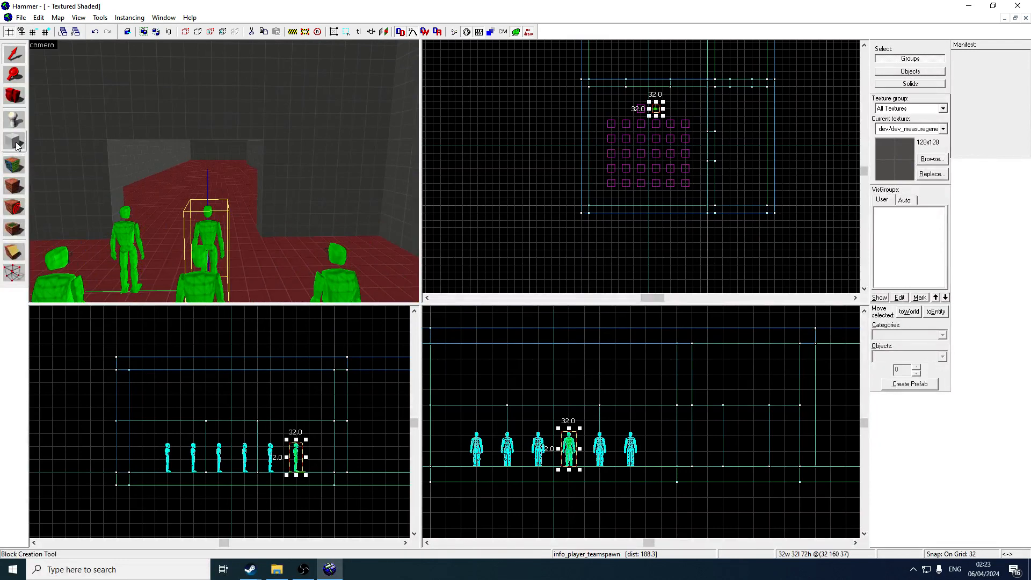
pyautogui.click(16, 144)
pyautogui.scroll(2, 325, 467)
pyautogui.moveTo(356, 418); pyautogui.dragTo(355, 417)
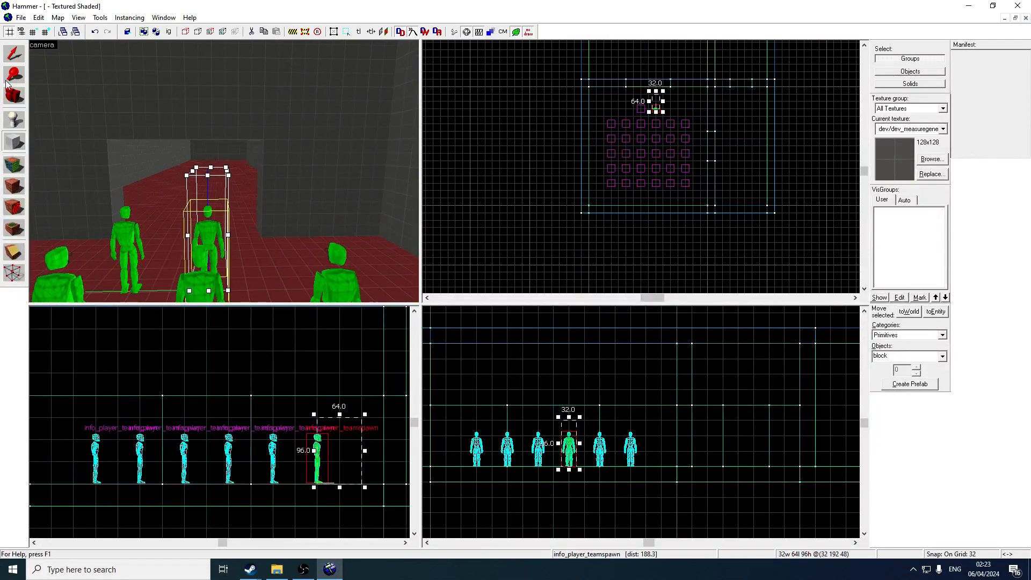
pyautogui.click(12, 56)
# Examine the spawn doorway's wall pieces, the adjoining corridors and the open far end of the map in the 3D view.
pyautogui.press('w')
pyautogui.click(251, 106)
pyautogui.click(315, 210)
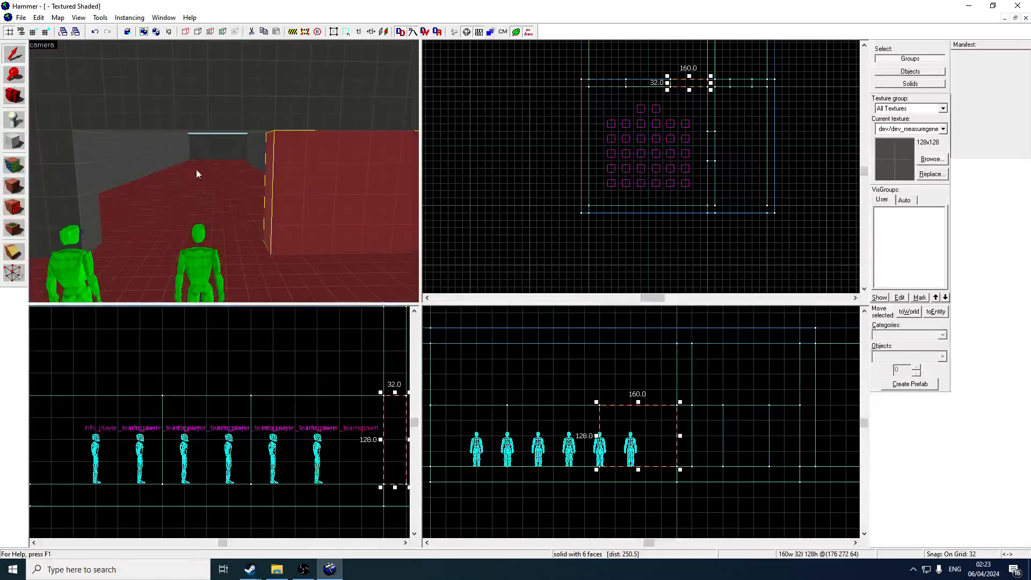
pyautogui.press('z')
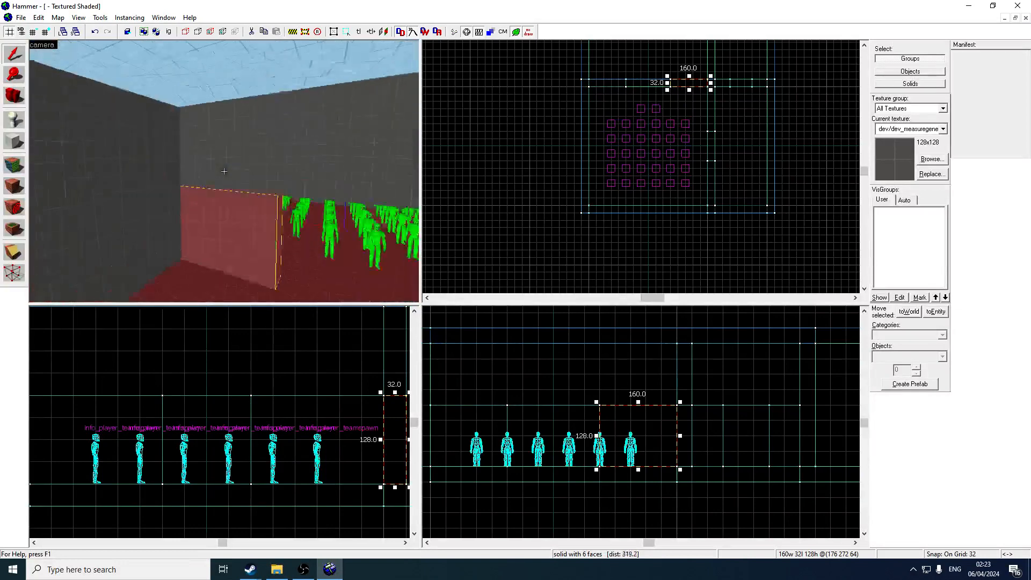
pyautogui.press('w')
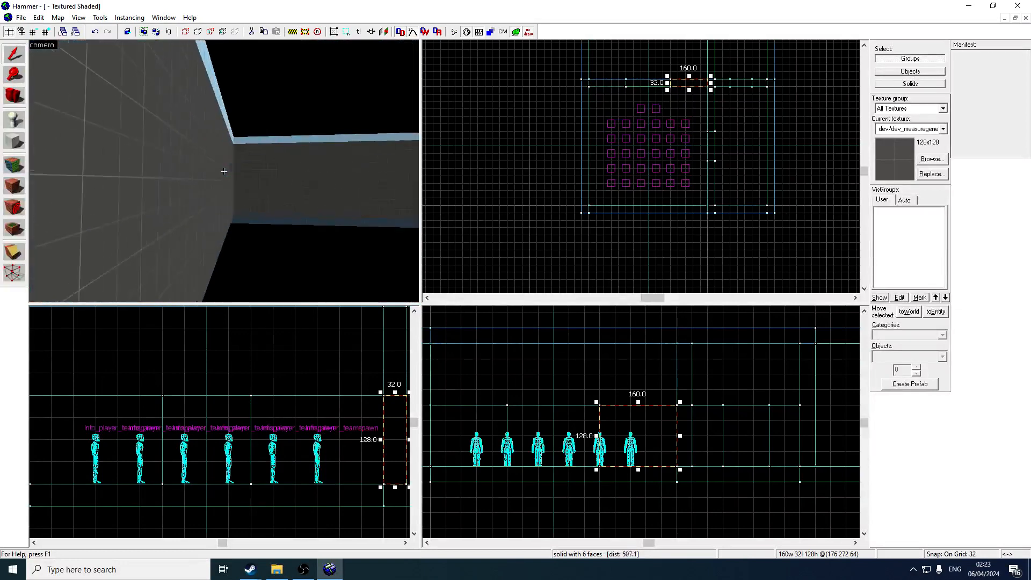
pyautogui.press('w')
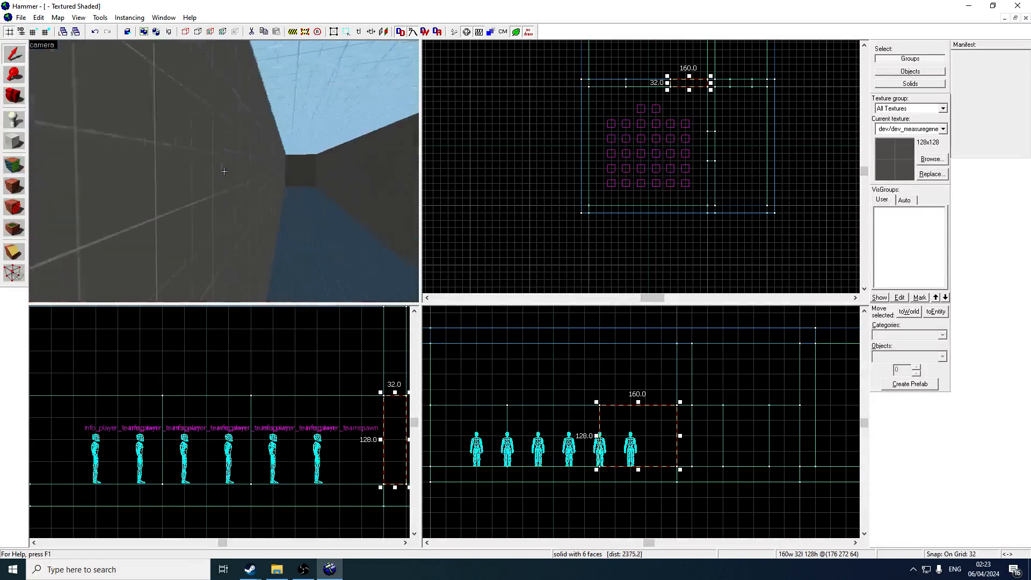
pyautogui.press('w')
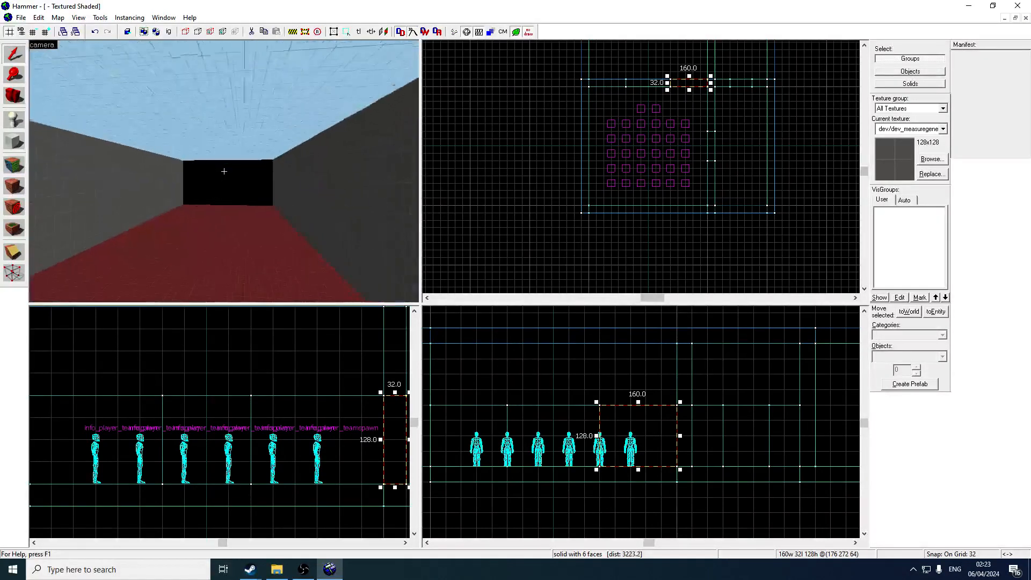
pyautogui.press('w')
pyautogui.press('z')
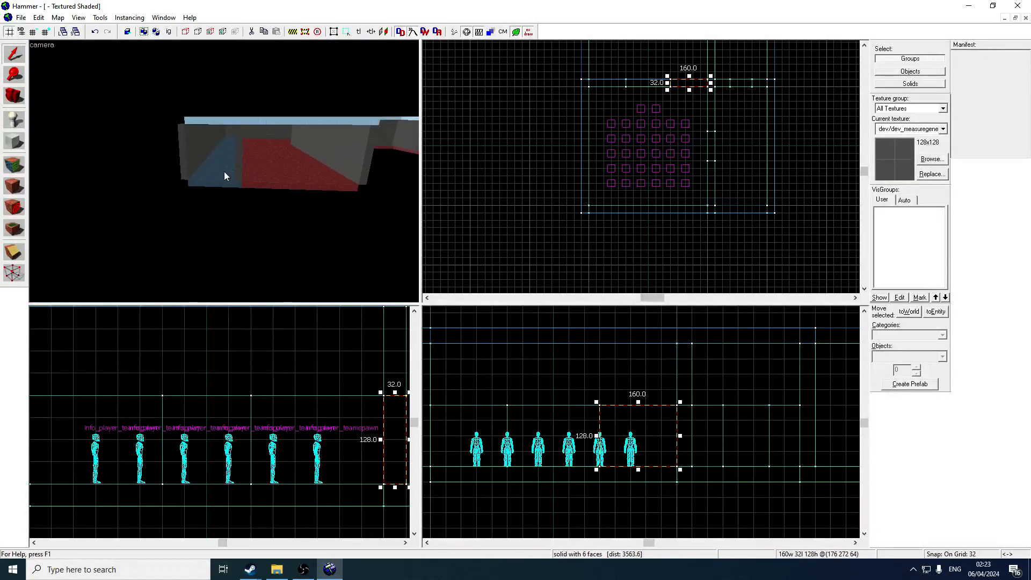
pyautogui.press('w')
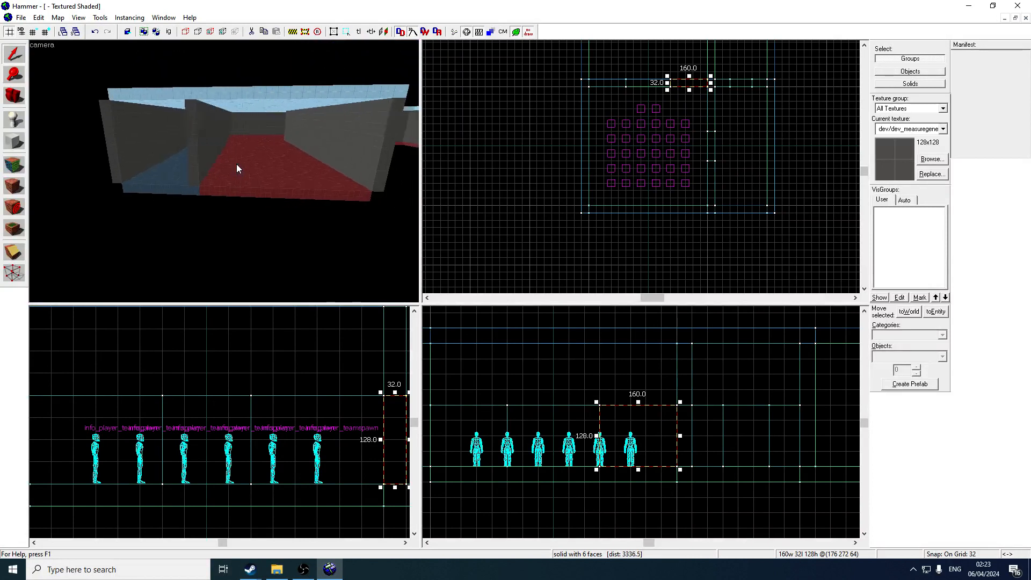
pyautogui.press('z')
pyautogui.press('w')
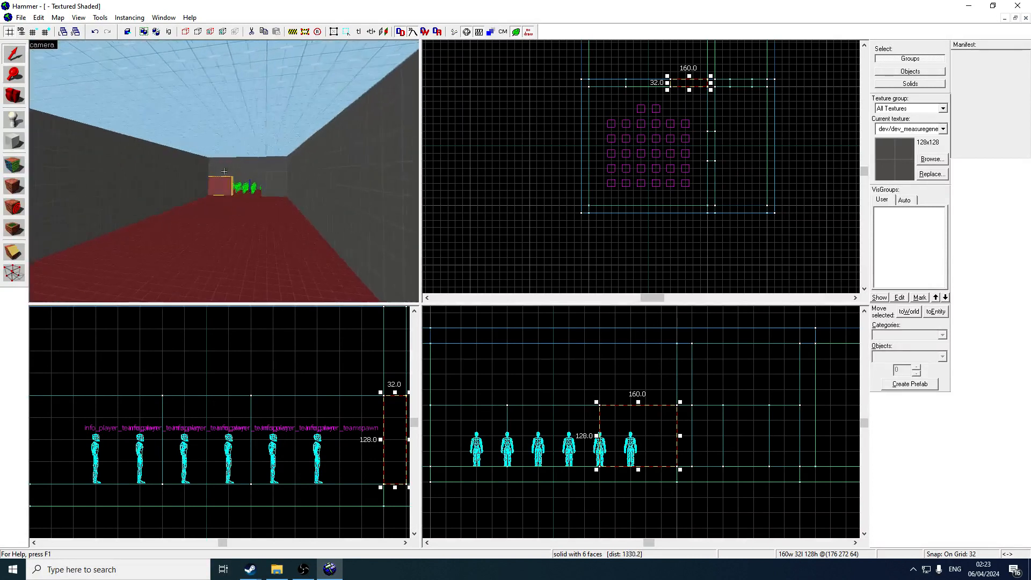
pyautogui.press('w')
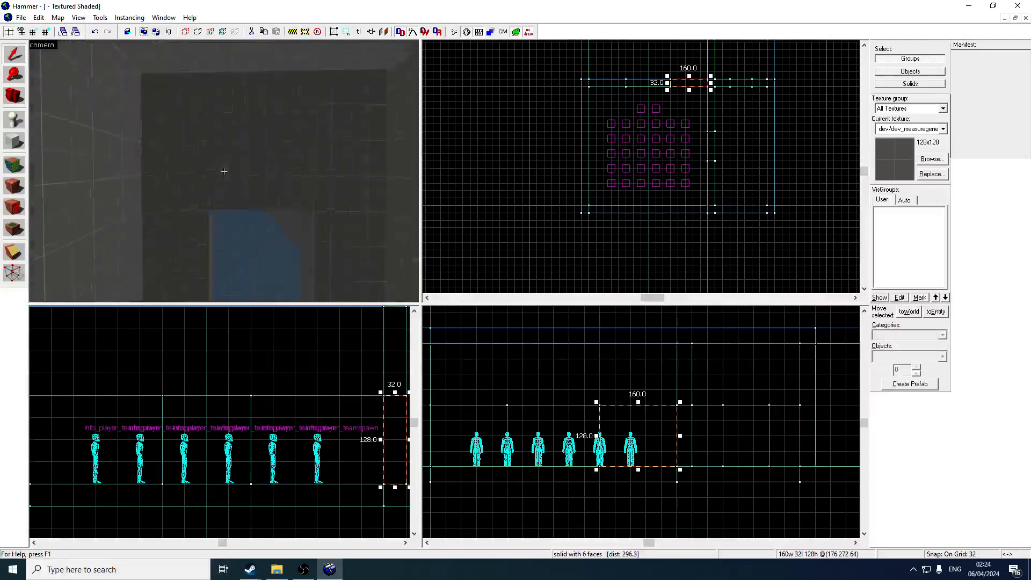
pyautogui.press('z')
# Place a logic_relay entity on the red floor of the large room outside the spawn.
pyautogui.click(14, 119)
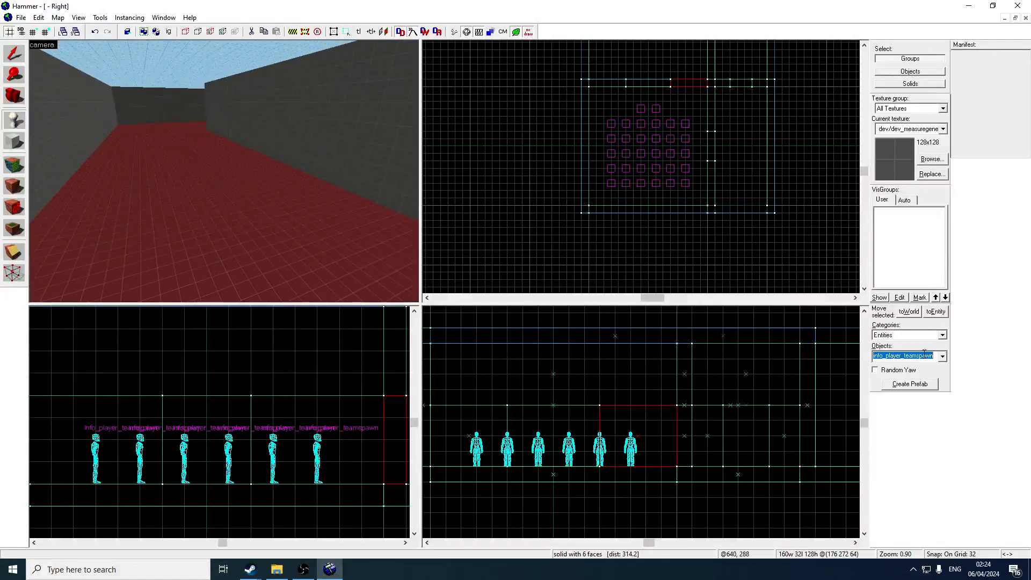
pyautogui.write('logic_relay')
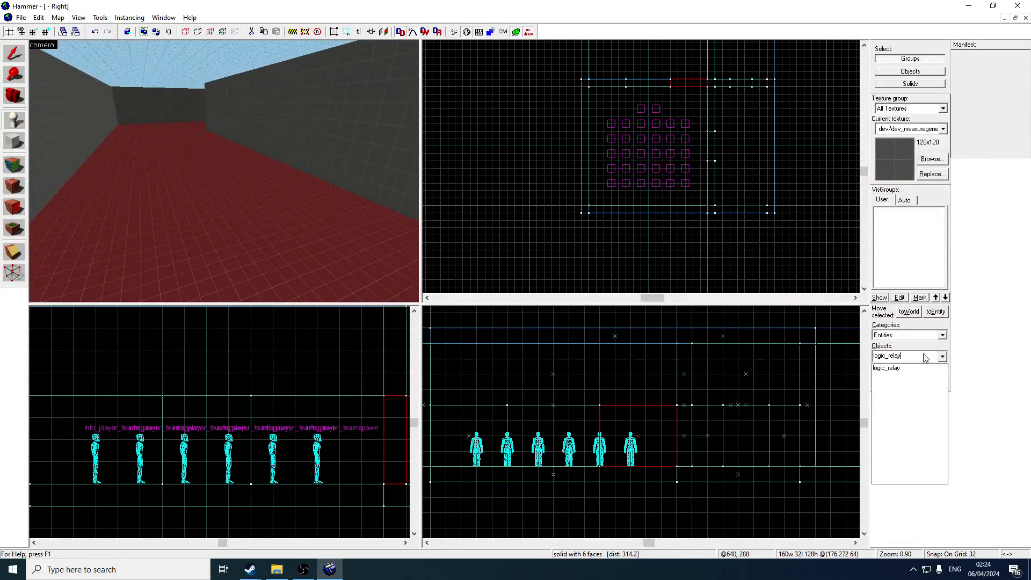
pyautogui.click(900, 368)
pyautogui.click(215, 228)
pyautogui.press('z')
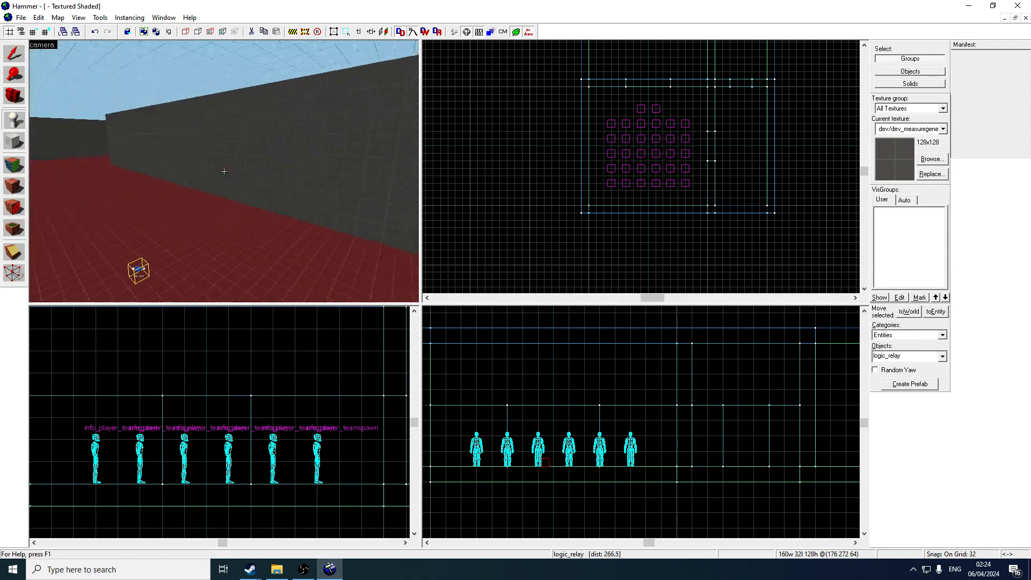
pyautogui.press('z')
# Move the logic_relay to X 0, Y 512 on the floor in front of the spawn room's doorway wall.
pyautogui.click(7, 56)
pyautogui.scroll(-2, 511, 175)
pyautogui.scroll(3, 602, 164)
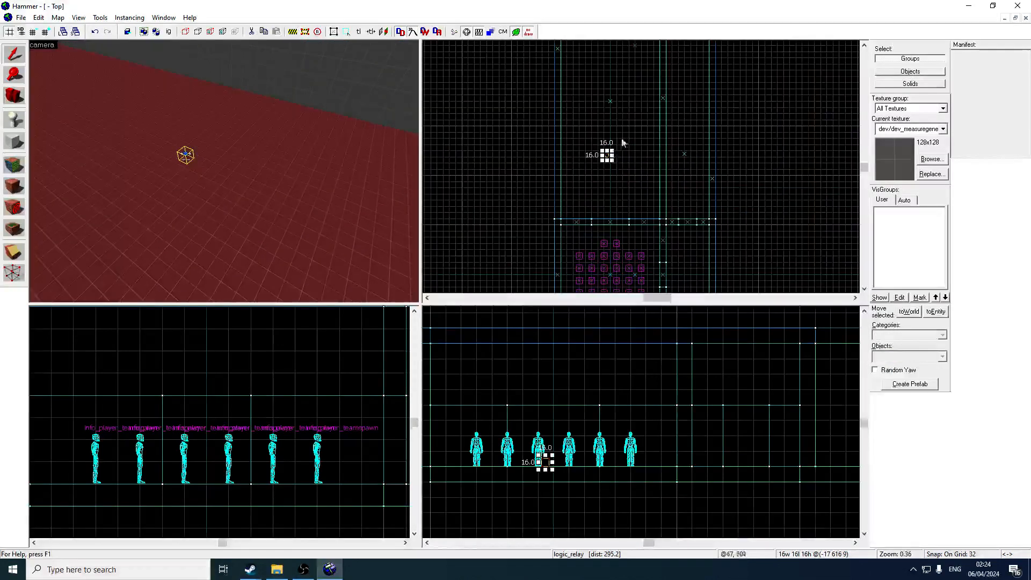
pyautogui.moveTo(602, 166); pyautogui.dragTo(614, 177)
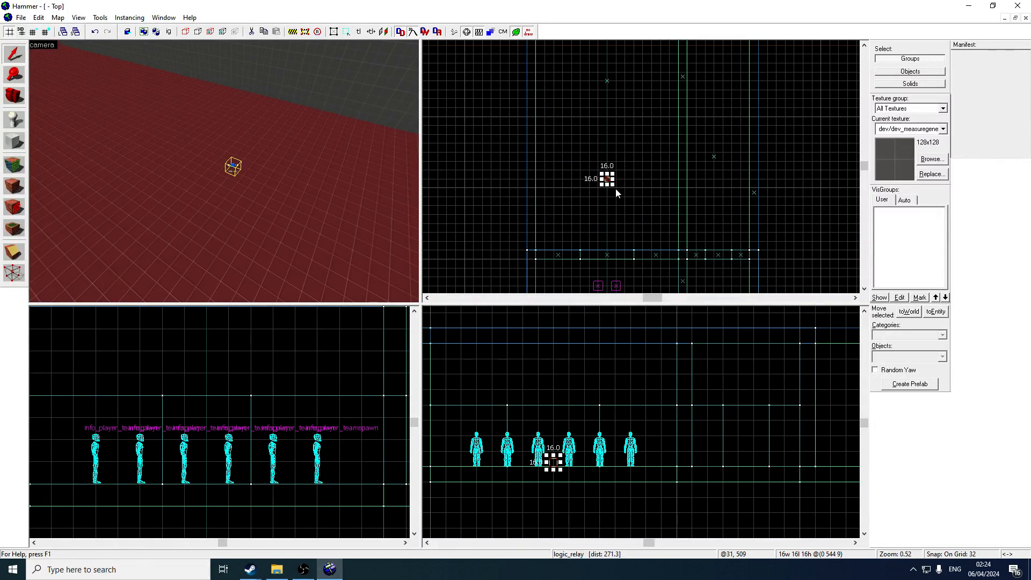
pyautogui.press('z')
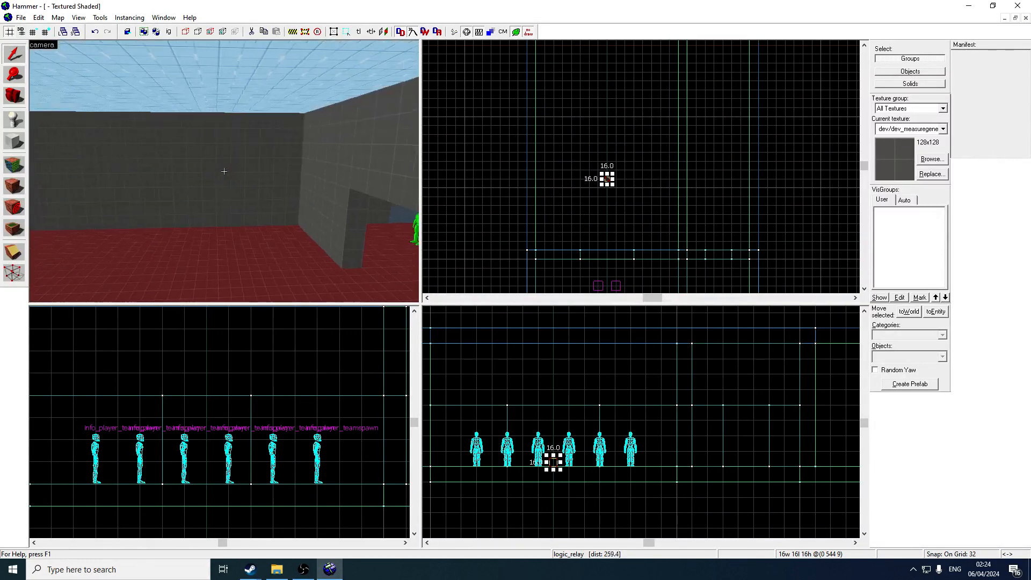
pyautogui.press('z')
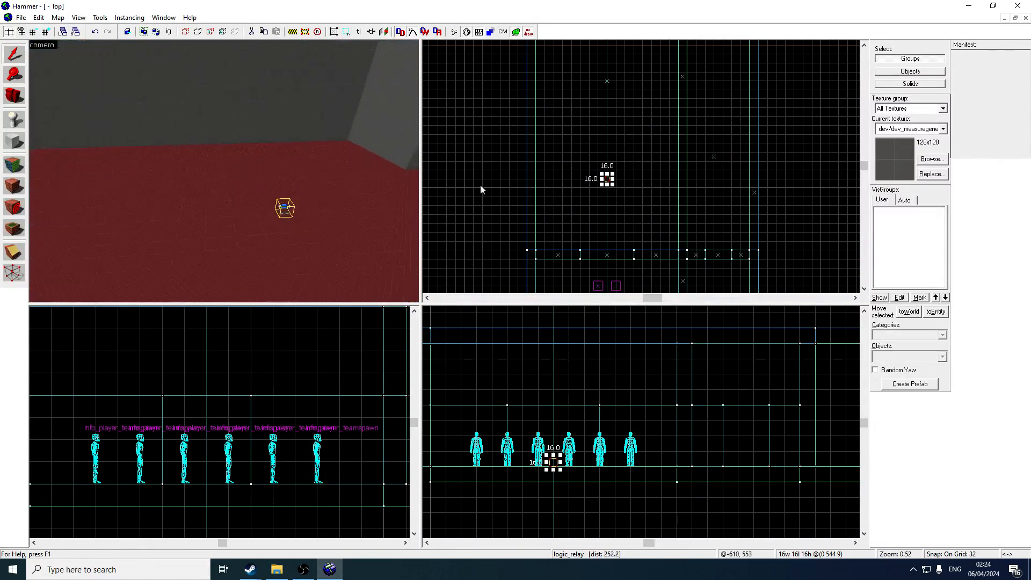
pyautogui.click(608, 188)
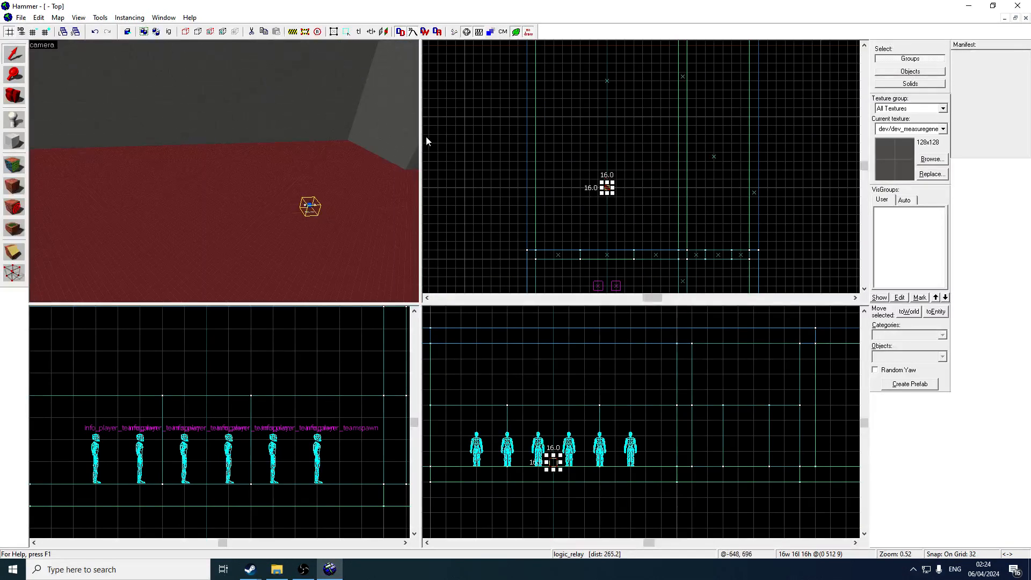
# Examine the first corridor, its doorway and walls around the logic_relay in the 3D view.
pyautogui.press('z')
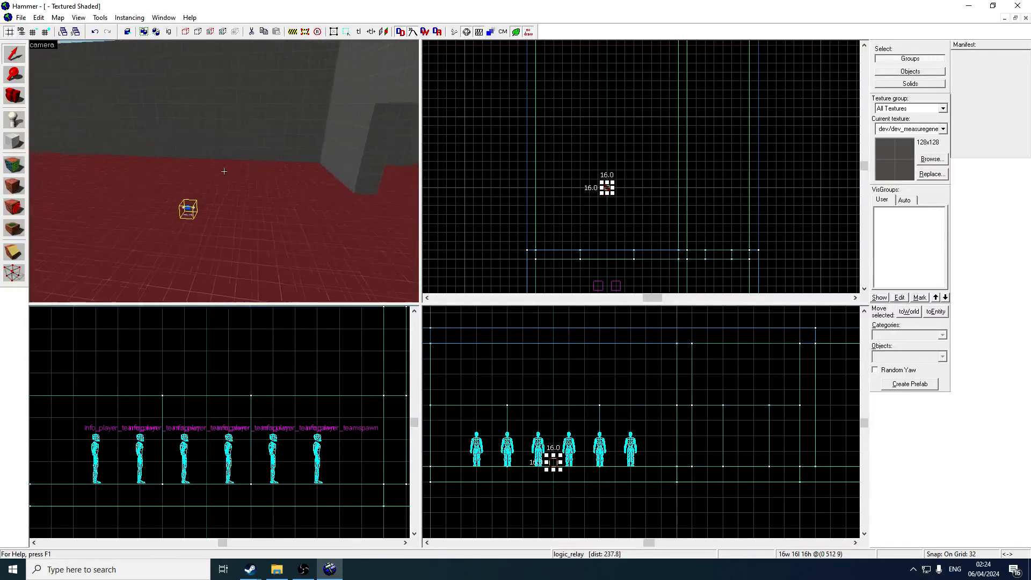
pyautogui.press('z')
pyautogui.click(317, 204)
pyautogui.click(365, 155)
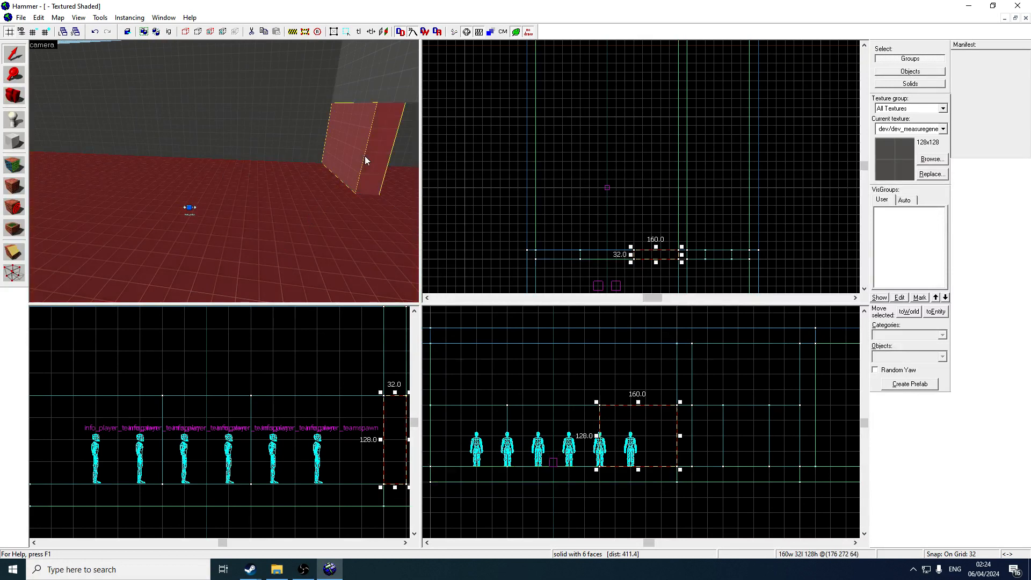
pyautogui.press('z')
pyautogui.press('z')
pyautogui.click(184, 211)
pyautogui.click(236, 168)
pyautogui.click(213, 230)
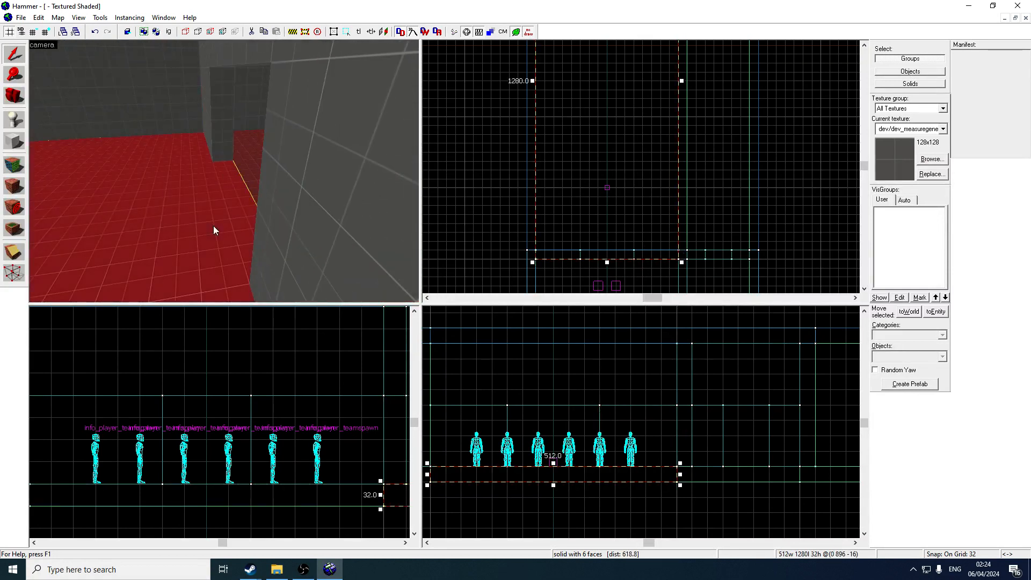
pyautogui.press('z')
pyautogui.press('z')
pyautogui.click(241, 209)
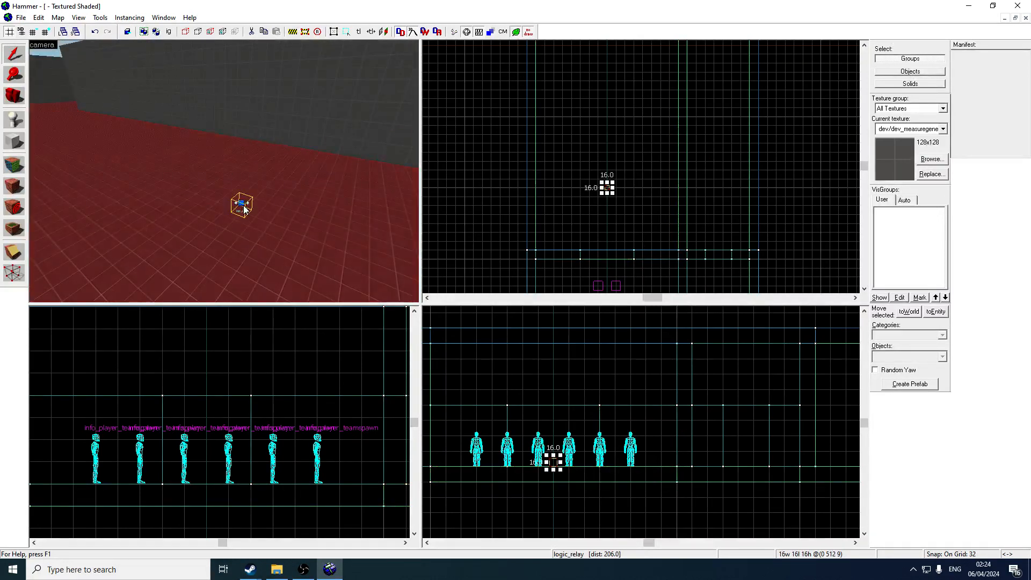
pyautogui.press('z')
pyautogui.press('z')
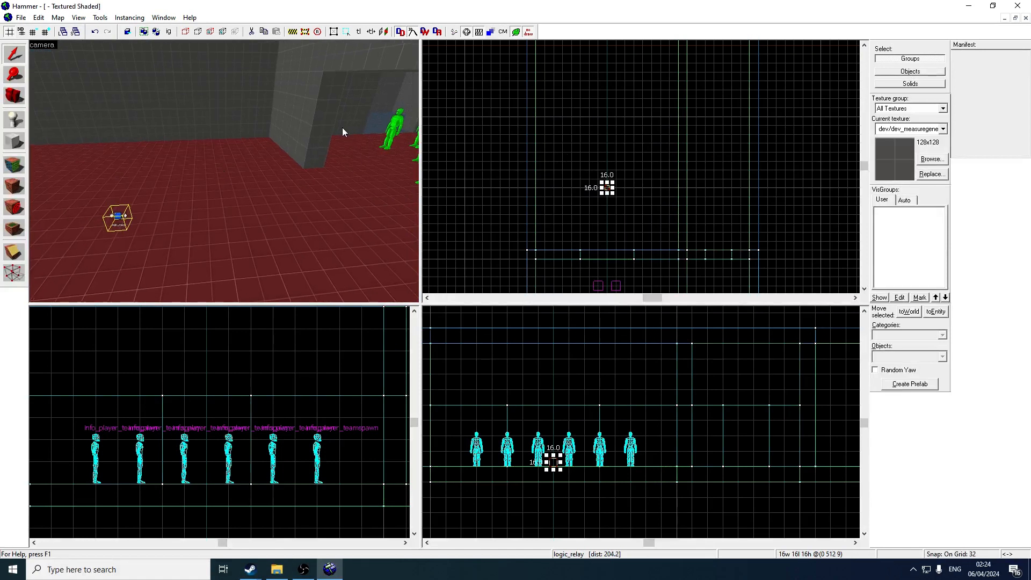
pyautogui.press('z')
pyautogui.press('z')
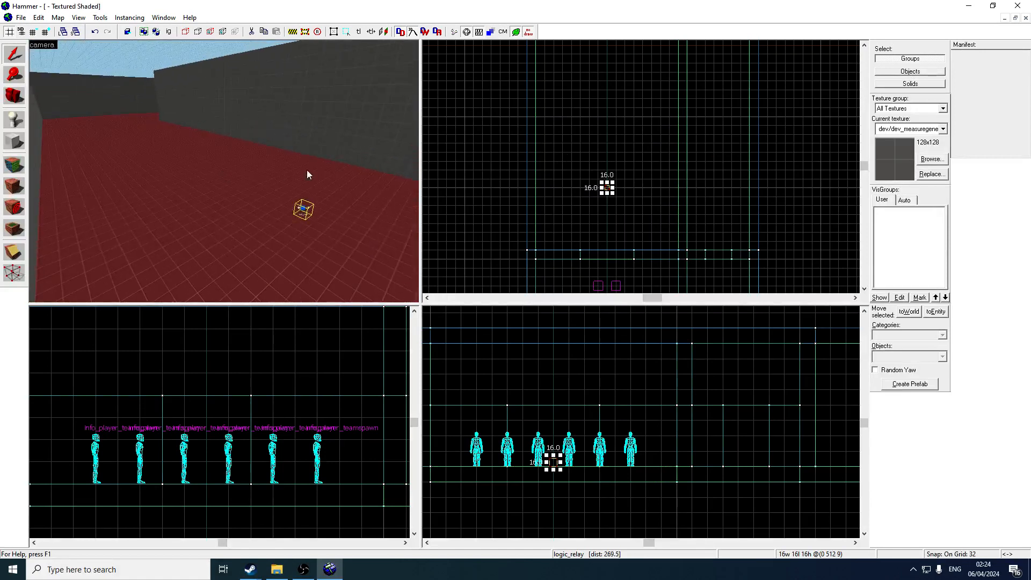
pyautogui.press('z')
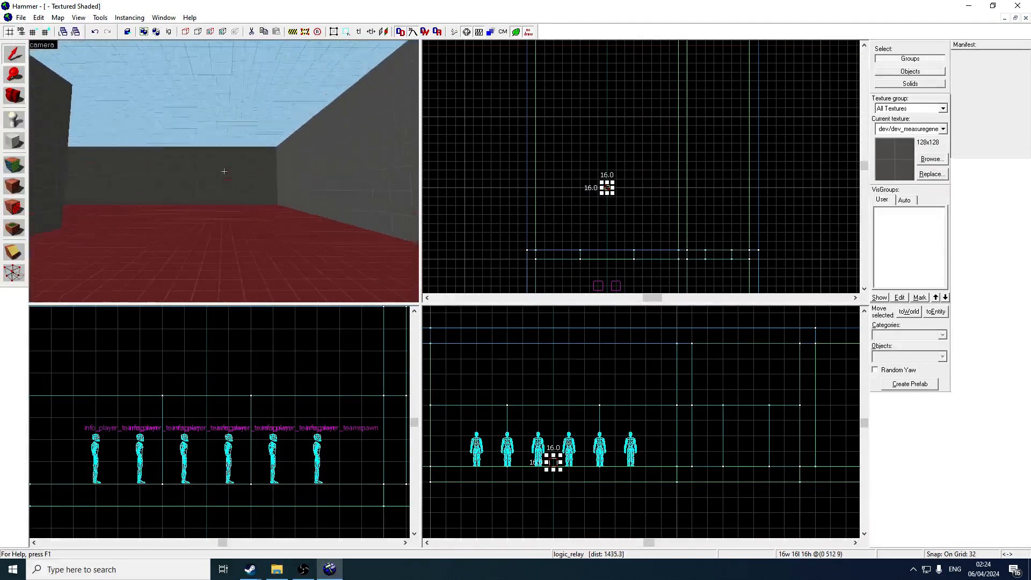
pyautogui.press('w')
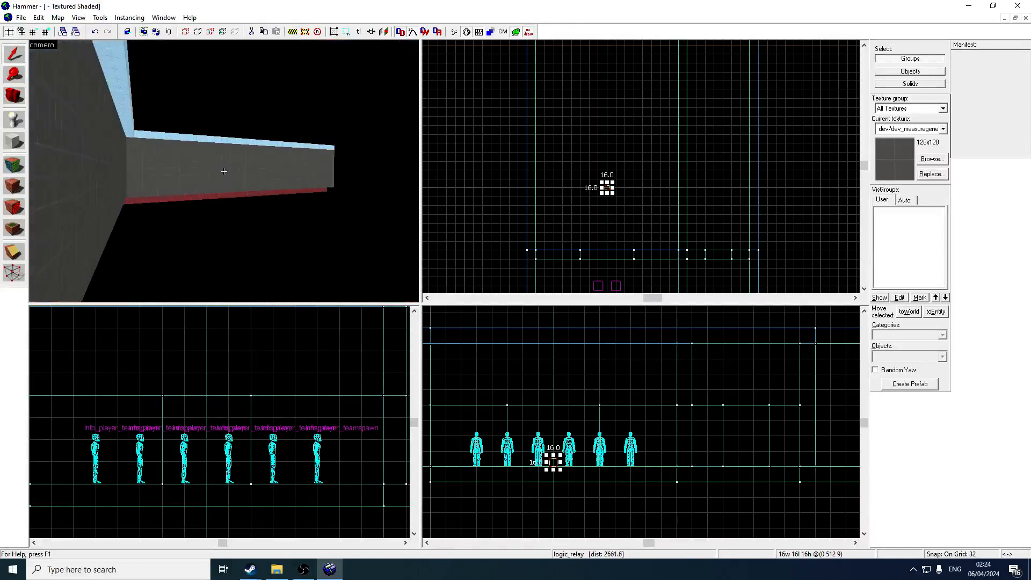
pyautogui.press('w')
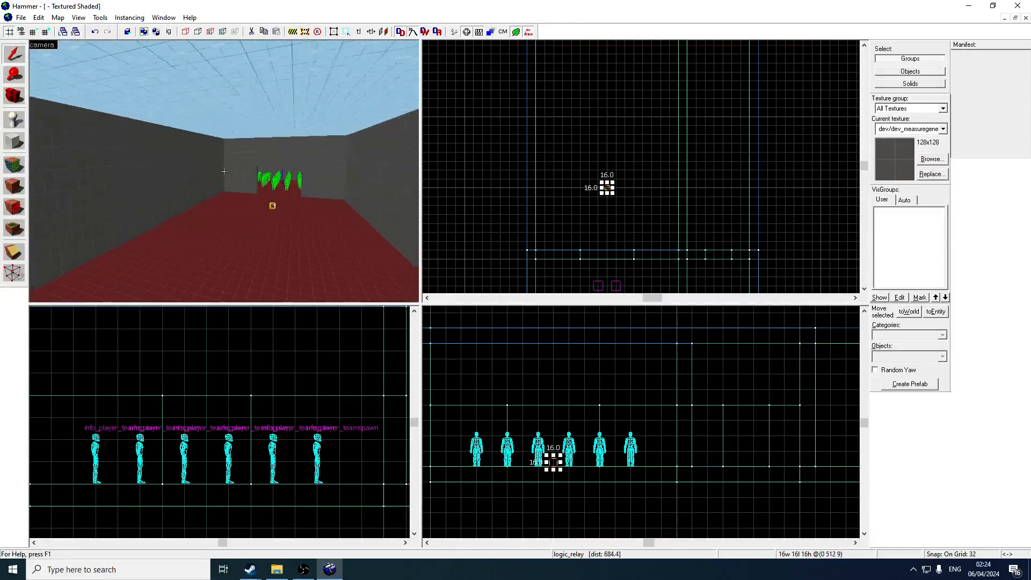
# Name the logic_relay on the corridor floor trap1_relay.
pyautogui.press('w')
pyautogui.click(224, 172)
pyautogui.press('z')
pyautogui.click(260, 228)
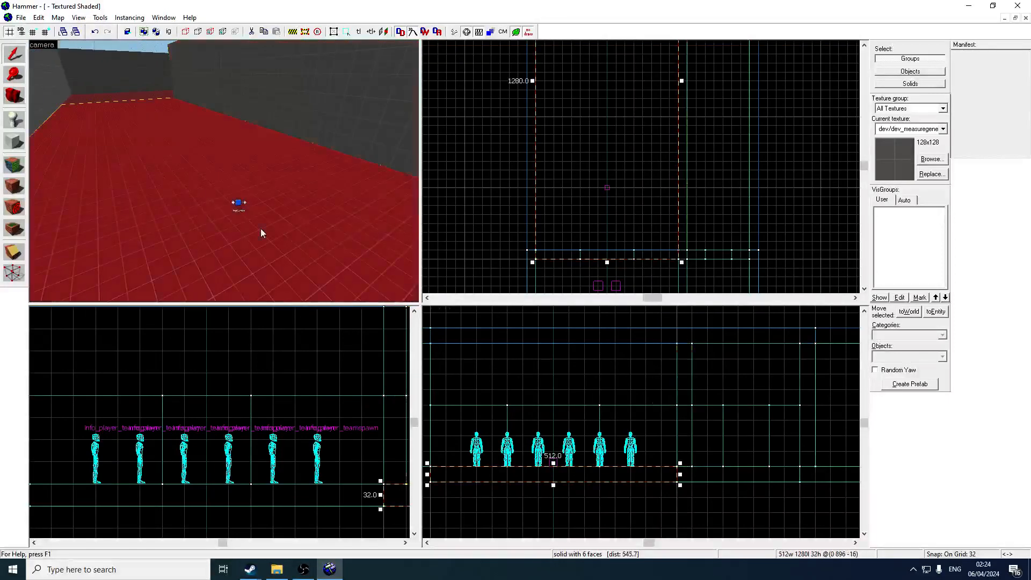
pyautogui.click(353, 84)
pyautogui.click(494, 170)
pyautogui.click(240, 203)
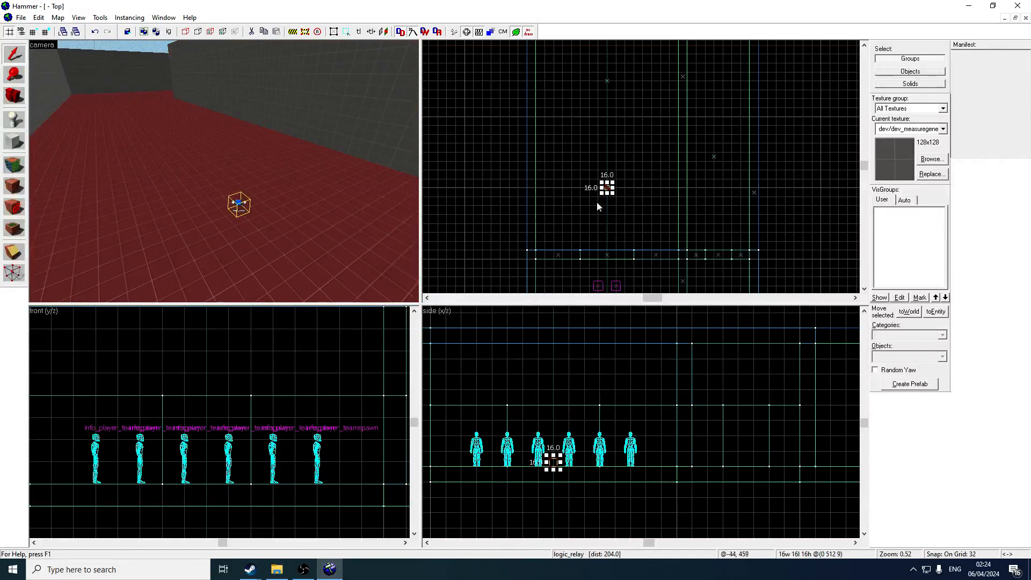
pyautogui.scroll(2, 598, 202)
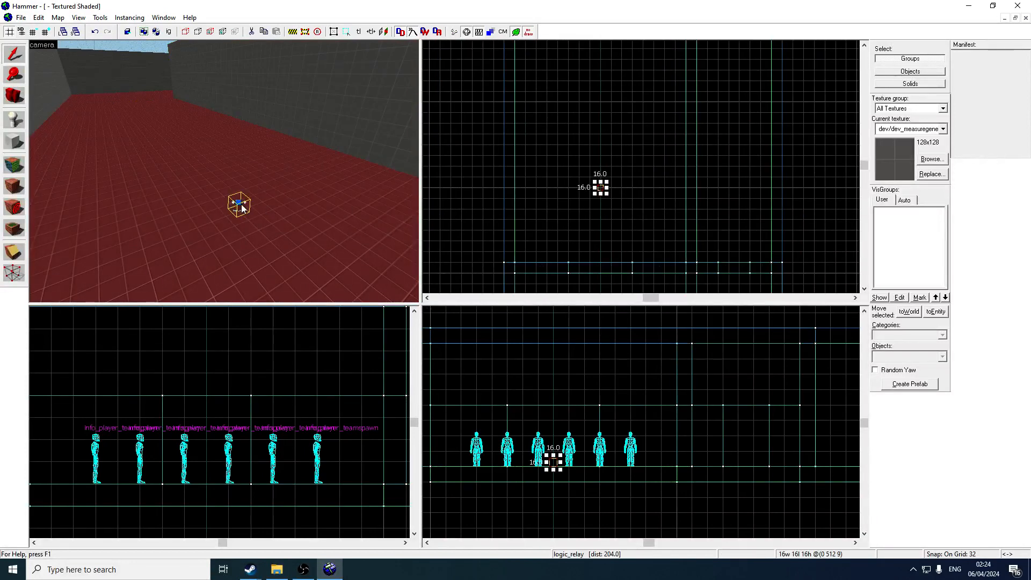
pyautogui.doubleClick(242, 208)
pyautogui.write('trap1_relay')
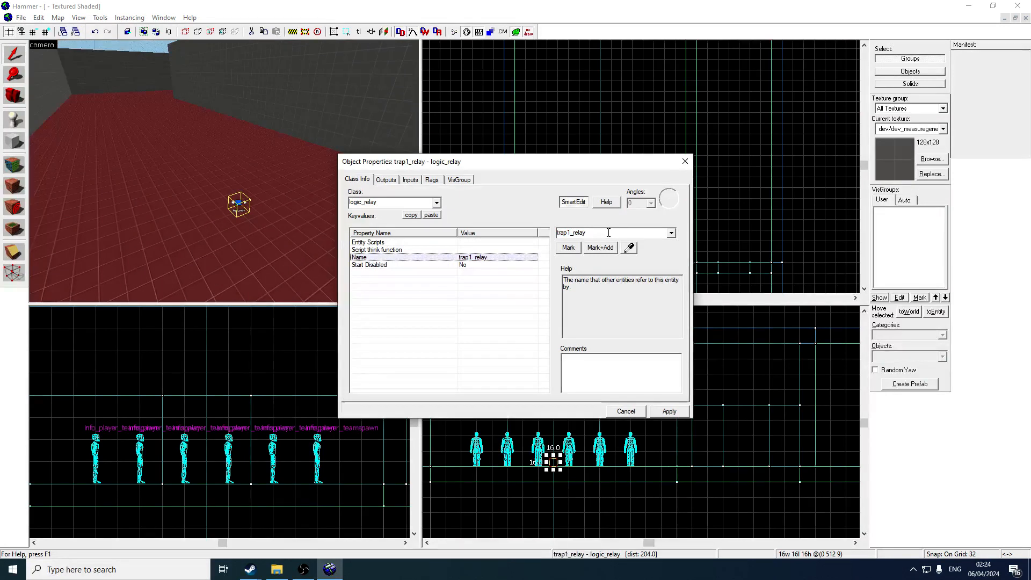
pyautogui.click(685, 162)
# Move trap1_relay farther along the corridor to (0, 768), centred between the walls.
pyautogui.scroll(-3, 597, 197)
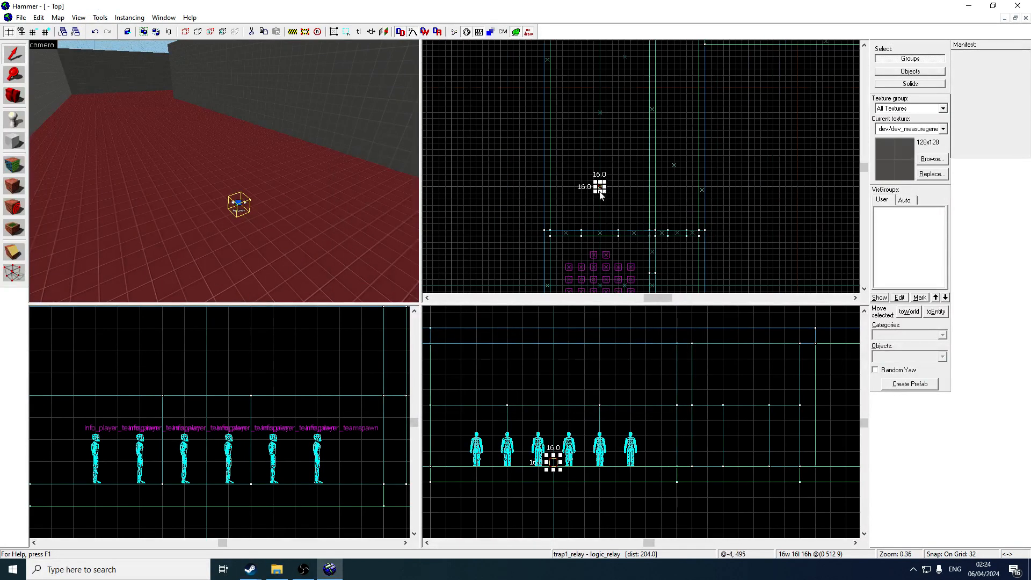
pyautogui.scroll(-3, 613, 184)
pyautogui.scroll(3, 500, 166)
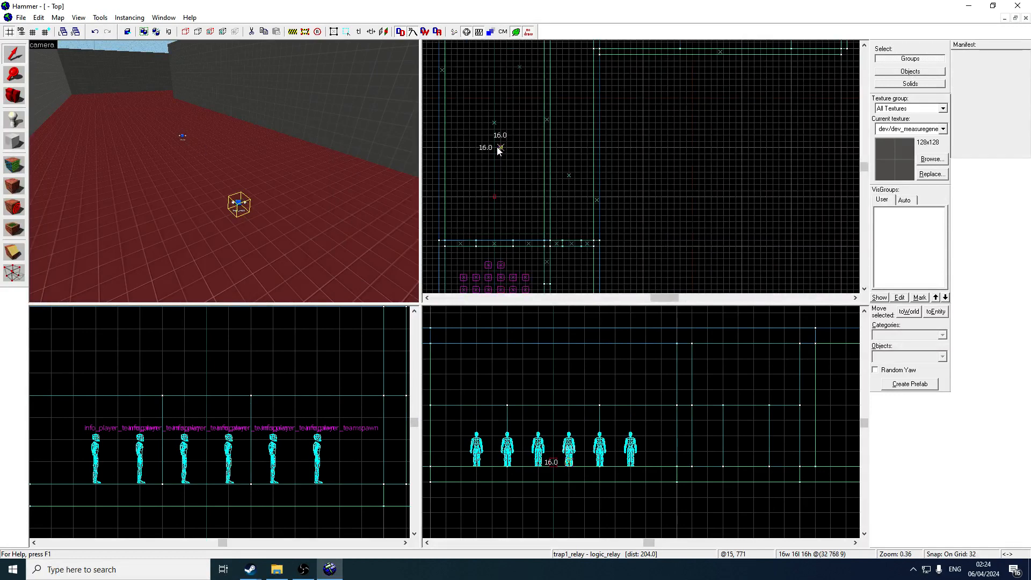
pyautogui.press('z')
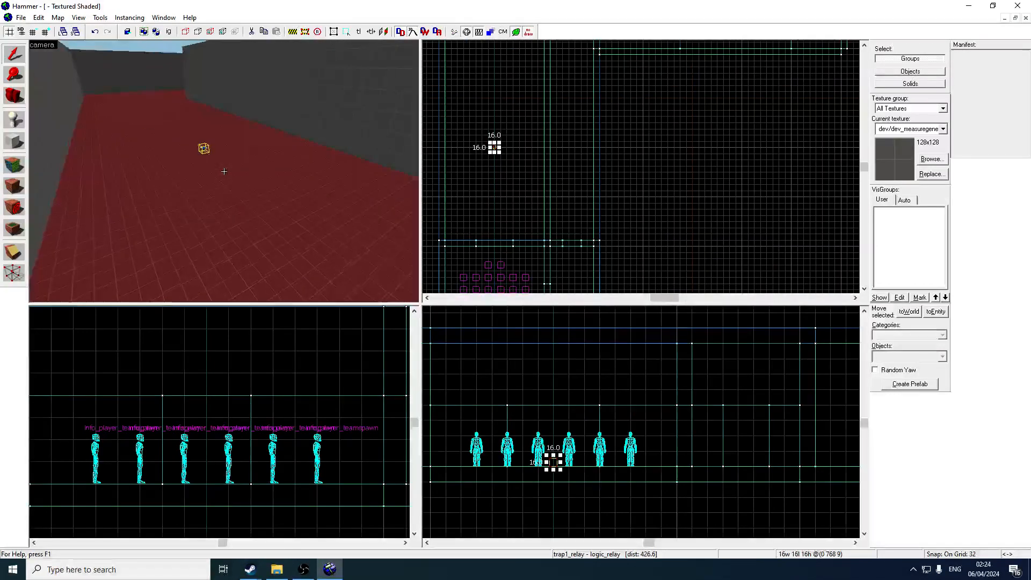
pyautogui.press('z')
pyautogui.scroll(2, 568, 143)
pyautogui.scroll(-2, 533, 198)
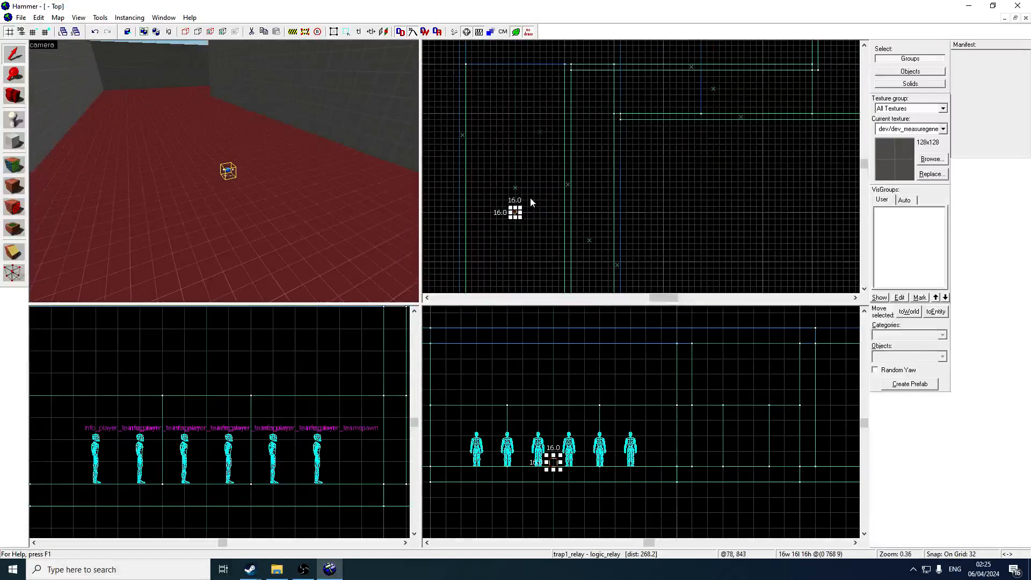
pyautogui.scroll(1, 533, 199)
pyautogui.scroll(-1, 517, 199)
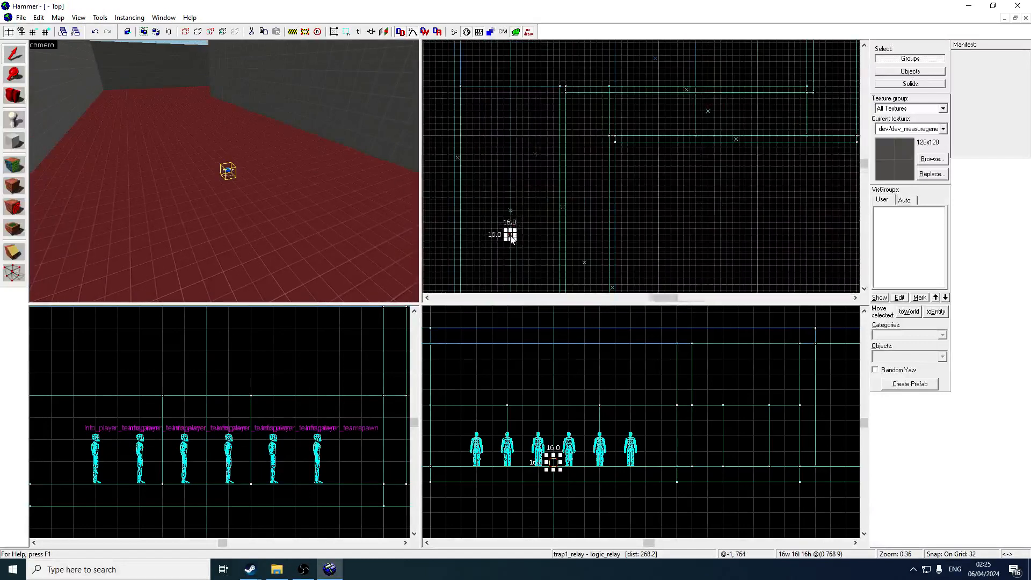
# Copy trap1_relay to the far end of the corridor at (0, 1408), using a temporary 512 by 256 block to find the centre.
pyautogui.moveTo(510, 136); pyautogui.dragTo(510, 112)
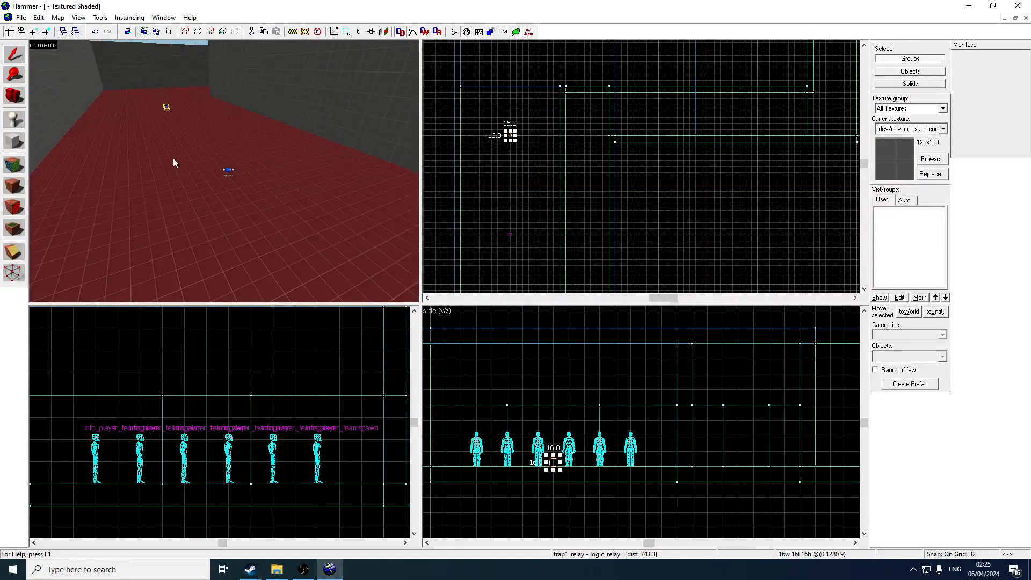
pyautogui.click(13, 146)
pyautogui.moveTo(465, 108); pyautogui.dragTo(550, 134)
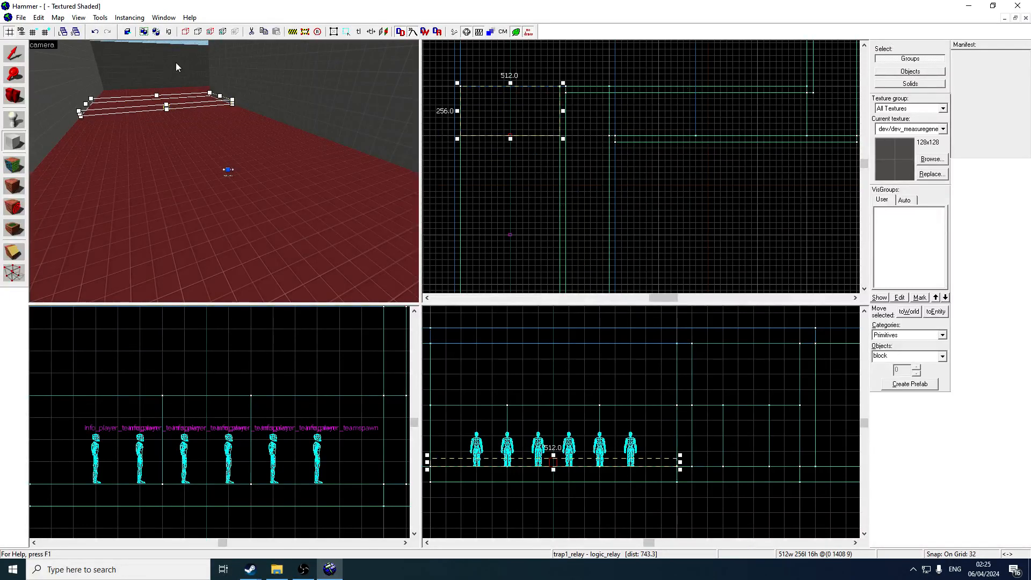
pyautogui.click(13, 55)
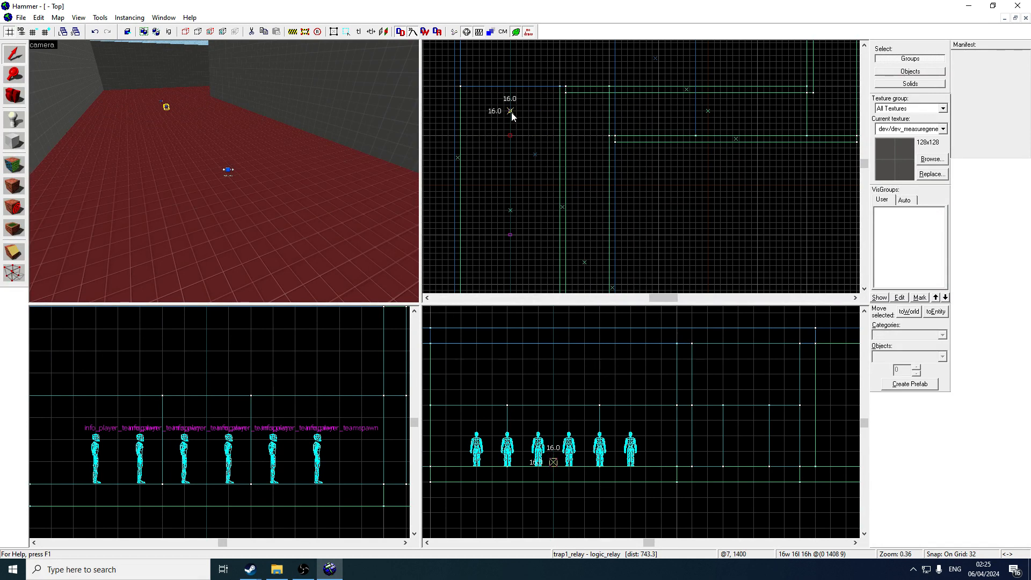
# Move the original trap1_relay farther along the corridor to (0, 896).
pyautogui.click(228, 171)
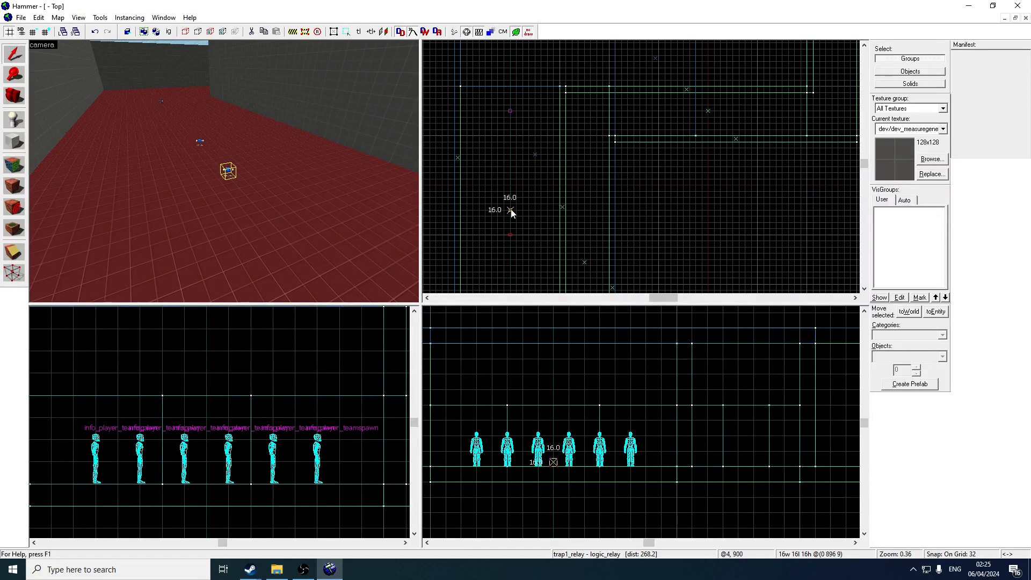
pyautogui.moveTo(511, 210); pyautogui.dragTo(511, 210)
# Rename the relay copy at the far end of the corridor trap2_relay.
pyautogui.press('z')
pyautogui.press('w')
pyautogui.press('z')
pyautogui.click(240, 224)
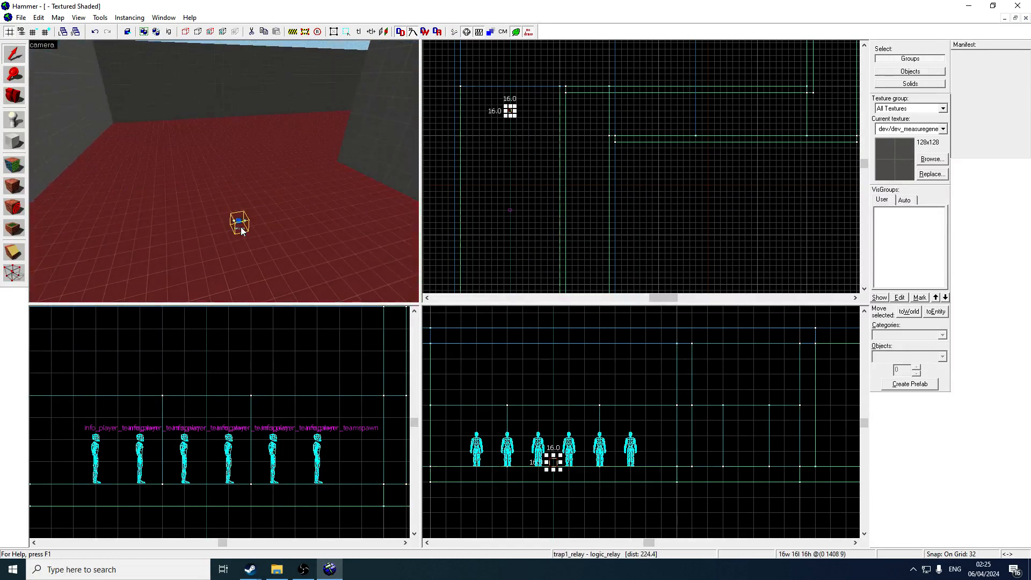
pyautogui.hotkey('alt', 'Return')
pyautogui.click(574, 233)
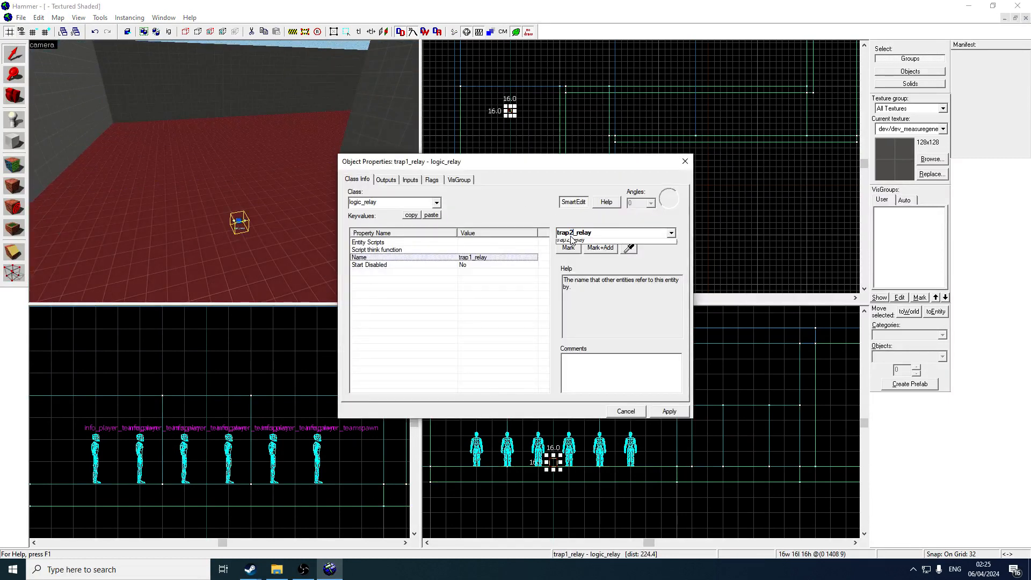
pyautogui.click(684, 164)
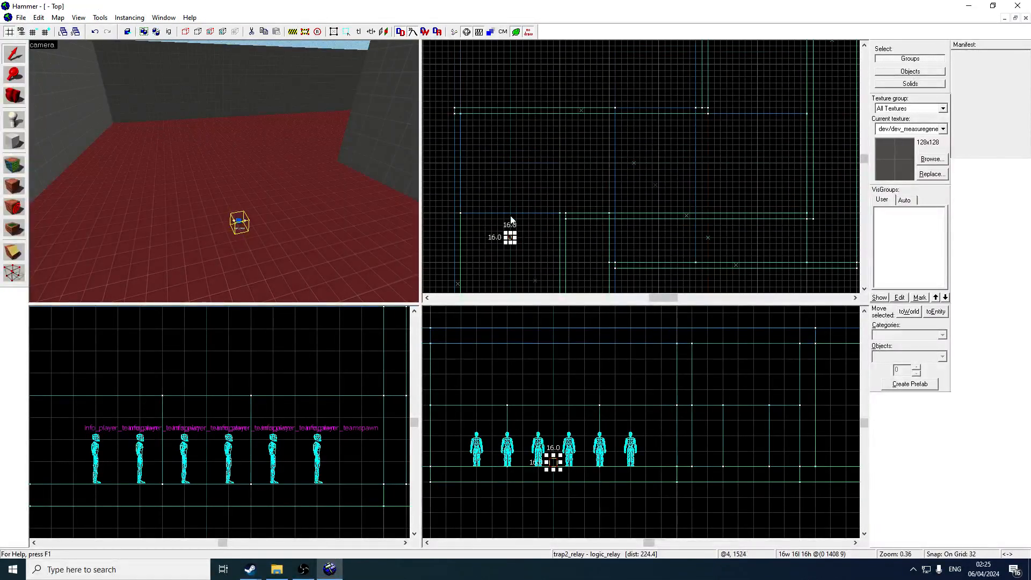
# Place copies of trap2_relay along the route at (416, 1792) and (896, 1792), plus one farther up around the next corner.
pyautogui.moveTo(510, 240); pyautogui.dragTo(590, 165)
pyautogui.press('Right')
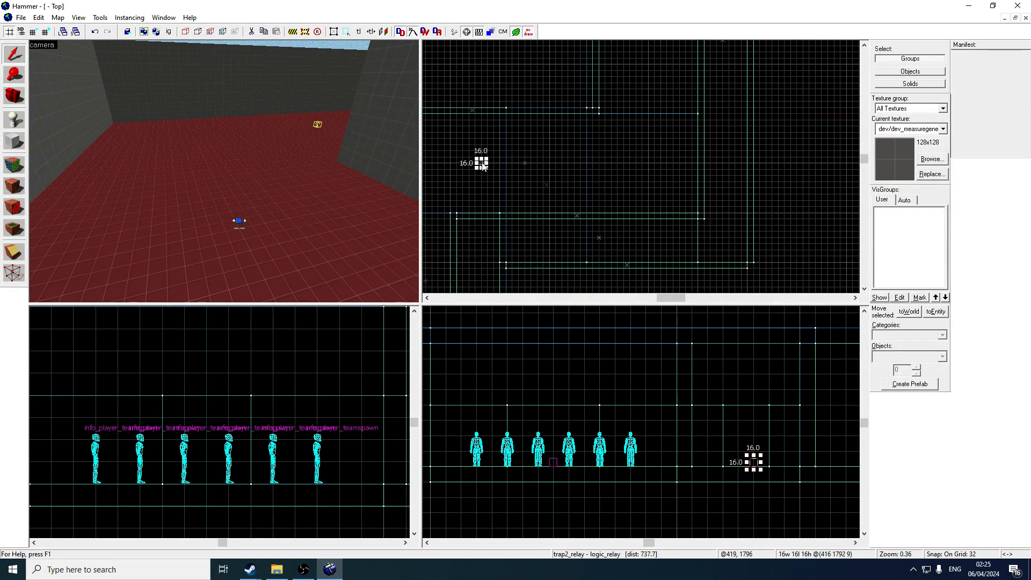
pyautogui.moveTo(482, 166)
pyautogui.mouseDown()
pyautogui.moveTo(539, 158)
pyautogui.moveTo(577, 166)
pyautogui.mouseUp()
pyautogui.press('Right')
pyautogui.press('Up')
pyautogui.moveTo(465, 229)
pyautogui.mouseDown()
pyautogui.moveTo(544, 144)
pyautogui.moveTo(539, 153)
pyautogui.mouseUp()
# Rename the relay copy at (416, 1792) trap3_relay.
pyautogui.doubleClick(317, 123)
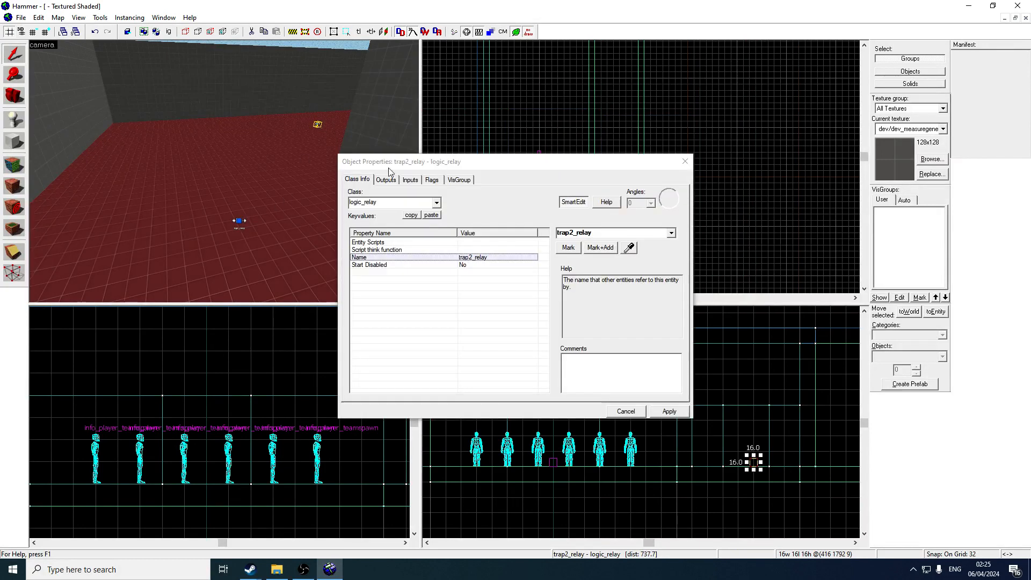
pyautogui.click(572, 237)
pyautogui.write('3')
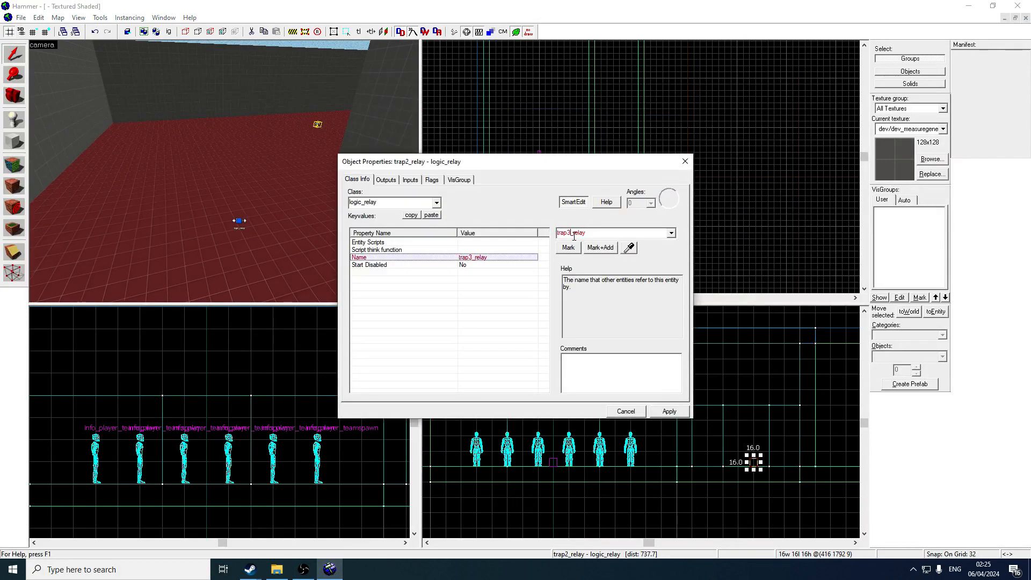
pyautogui.click(684, 161)
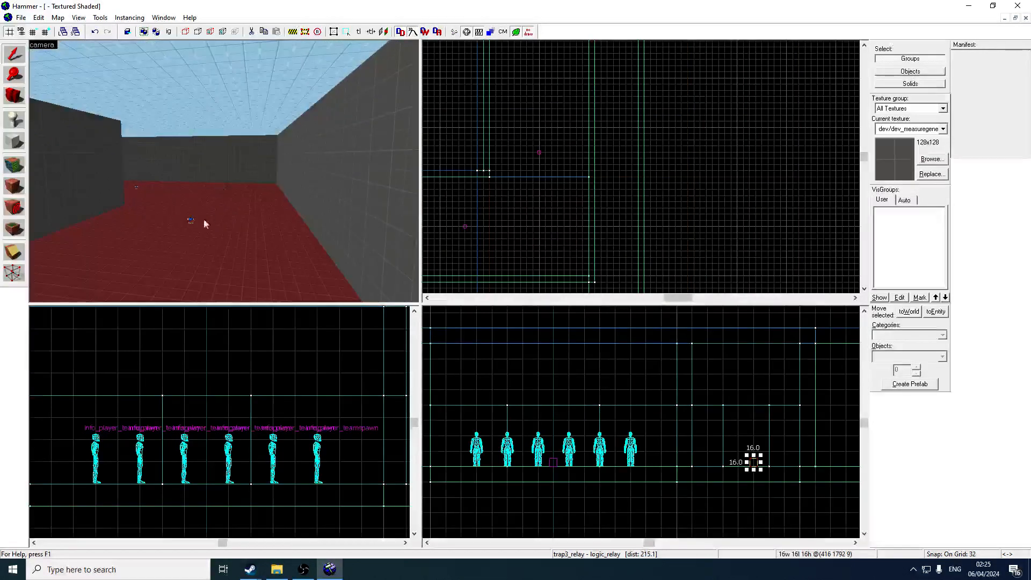
# Rename the relay copy at (896, 1792) trap4_relay.
pyautogui.doubleClick(191, 220)
pyautogui.click(573, 237)
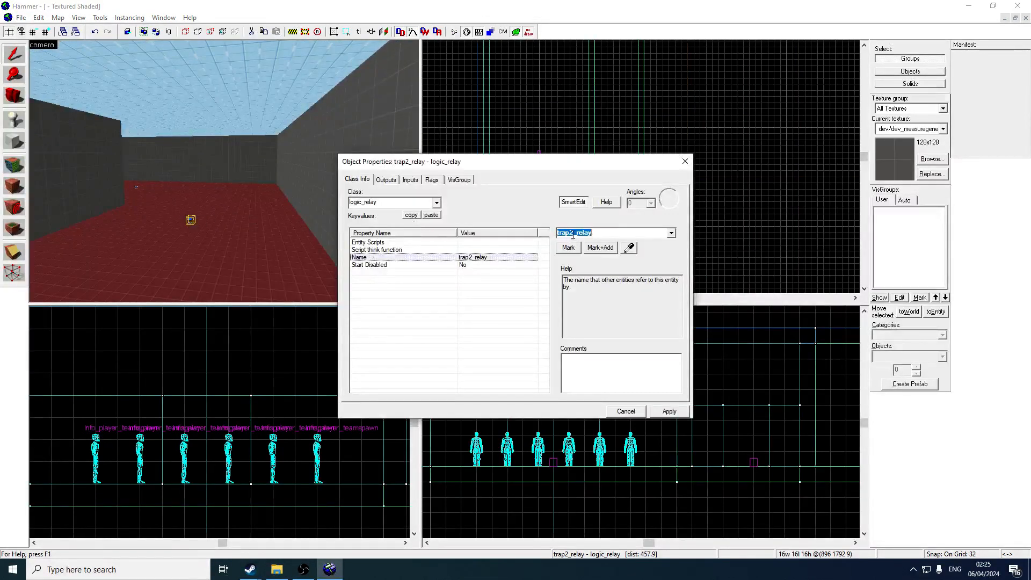
pyautogui.moveTo(574, 236); pyautogui.dragTo(570, 236)
pyautogui.write('4')
pyautogui.click(685, 161)
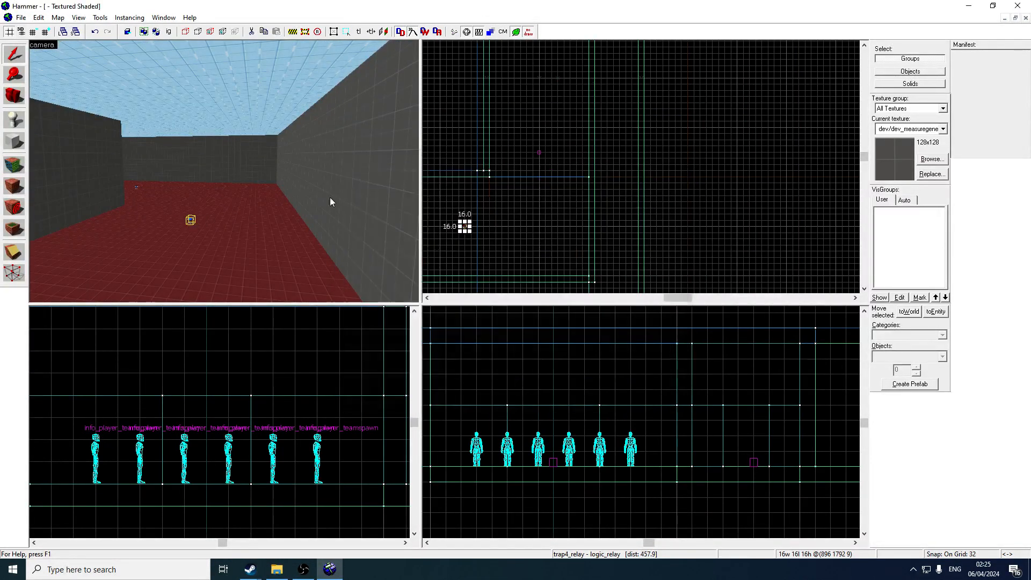
# Rename the relay copy in the corridor beyond trap4_relay trap5_relay.
pyautogui.press('z')
pyautogui.doubleClick(221, 222)
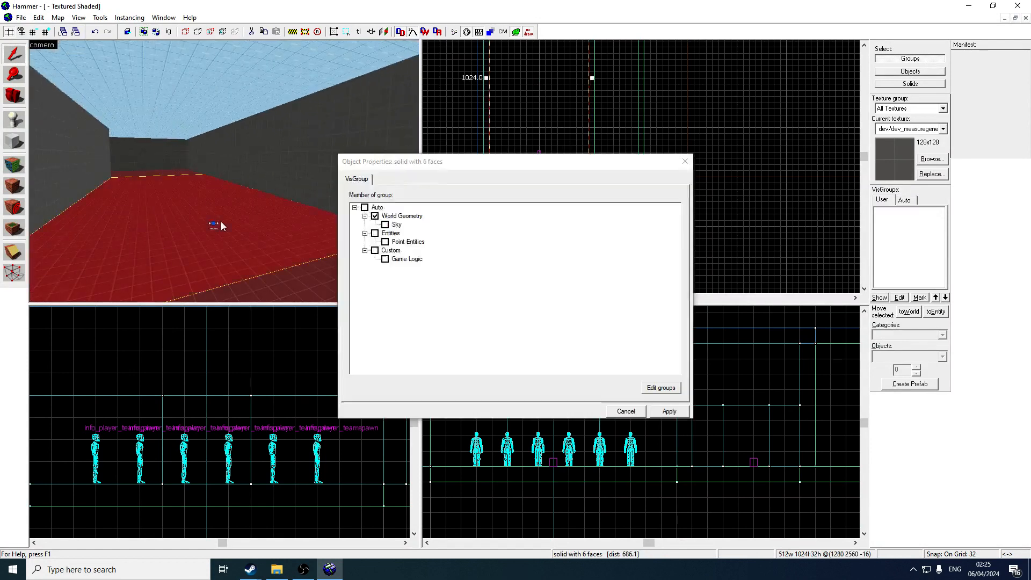
pyautogui.moveTo(578, 237); pyautogui.dragTo(538, 115)
pyautogui.write('5_relay')
pyautogui.click(677, 166)
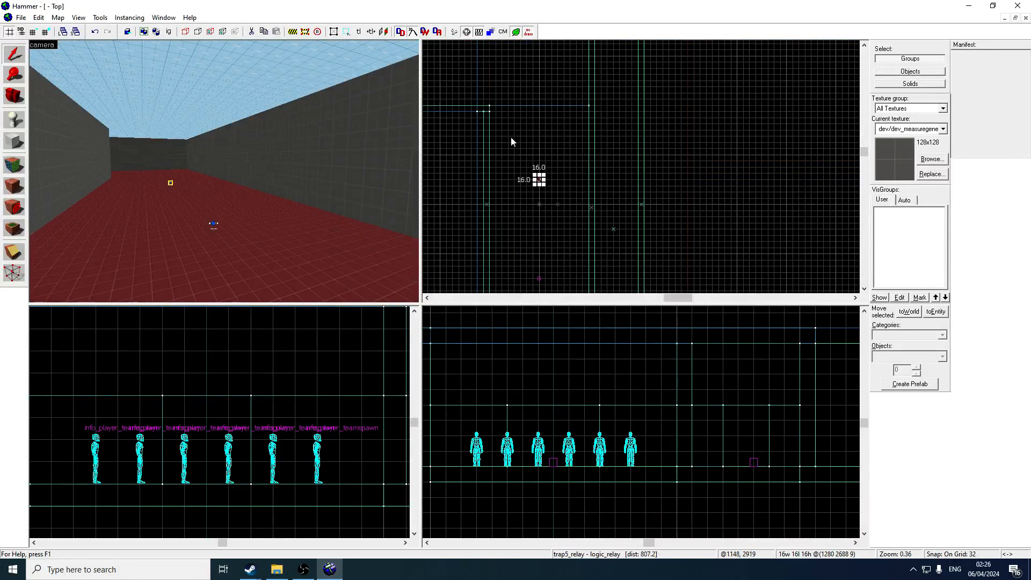
# Copy trap5_relay farther up the same corridor to (1280, 2560) and rename the copy trap6_relay.
pyautogui.moveTo(538, 182); pyautogui.dragTo(540, 144)
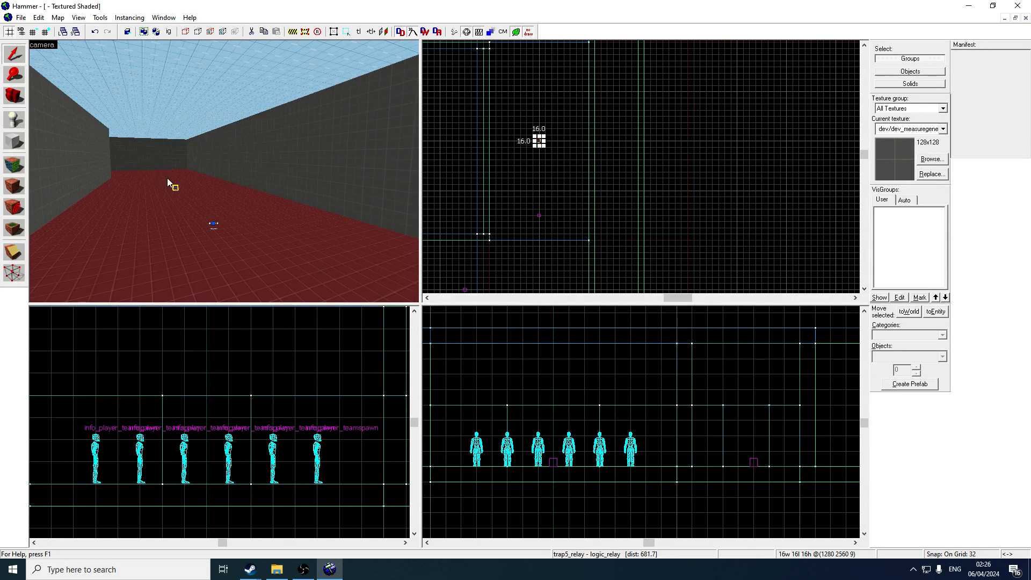
pyautogui.doubleClick(176, 189)
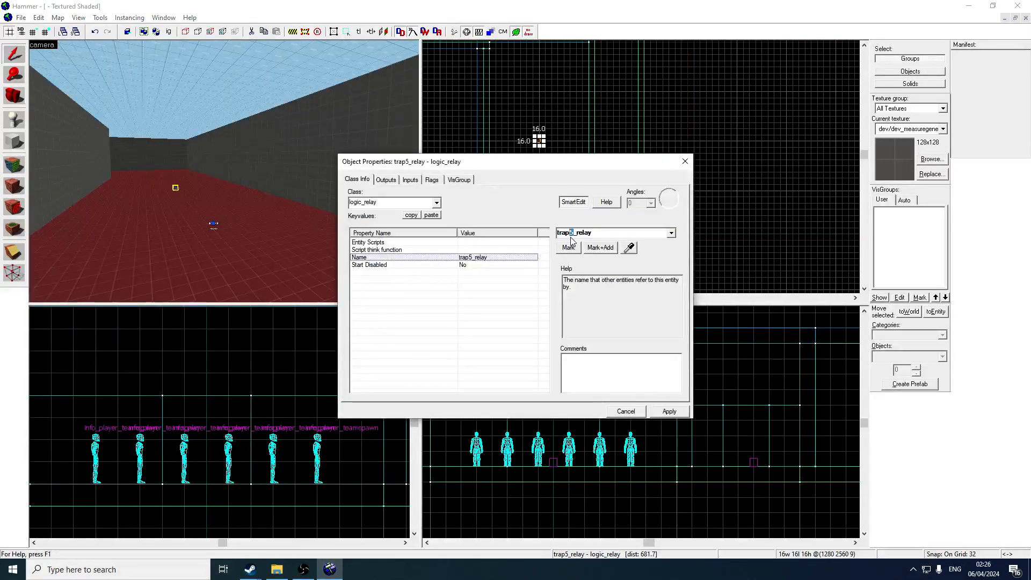
pyautogui.write('6')
pyautogui.click(685, 161)
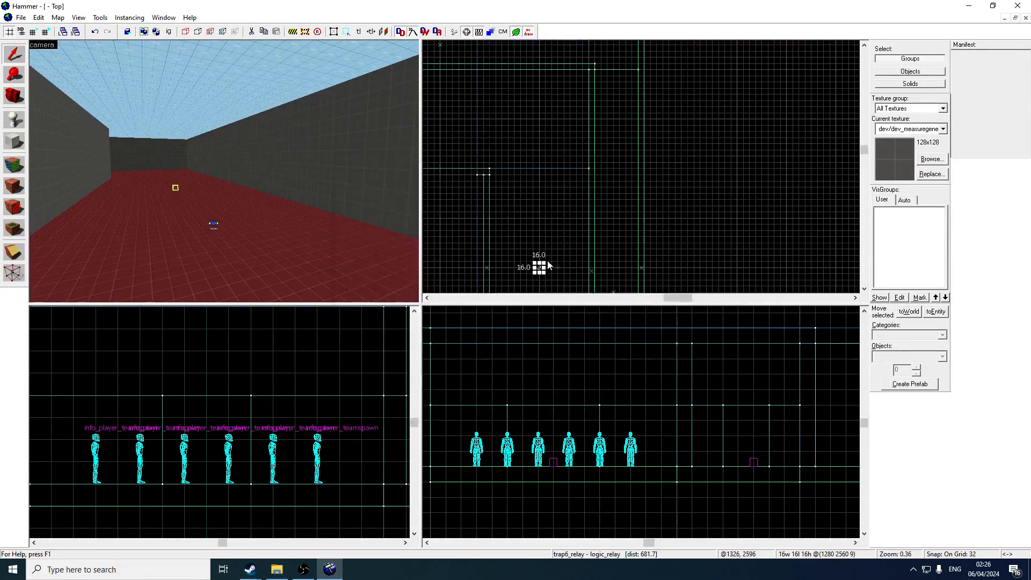
# Copy trap6_relay up the corridor to (1280, 2944) and rename the copy trap7_relay.
pyautogui.moveTo(541, 271); pyautogui.dragTo(537, 194)
pyautogui.doubleClick(163, 174)
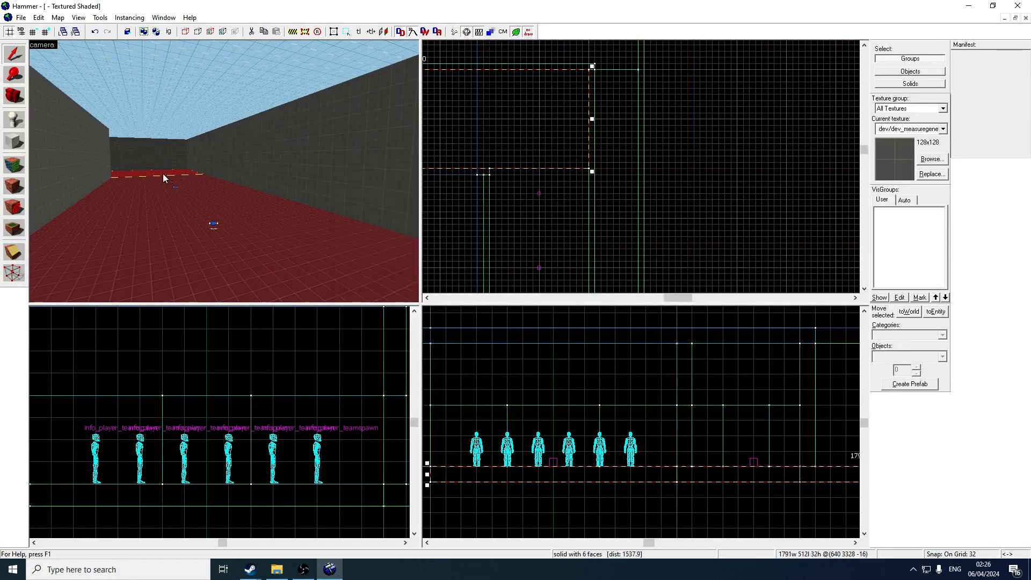
pyautogui.click(164, 176)
pyautogui.click(570, 235)
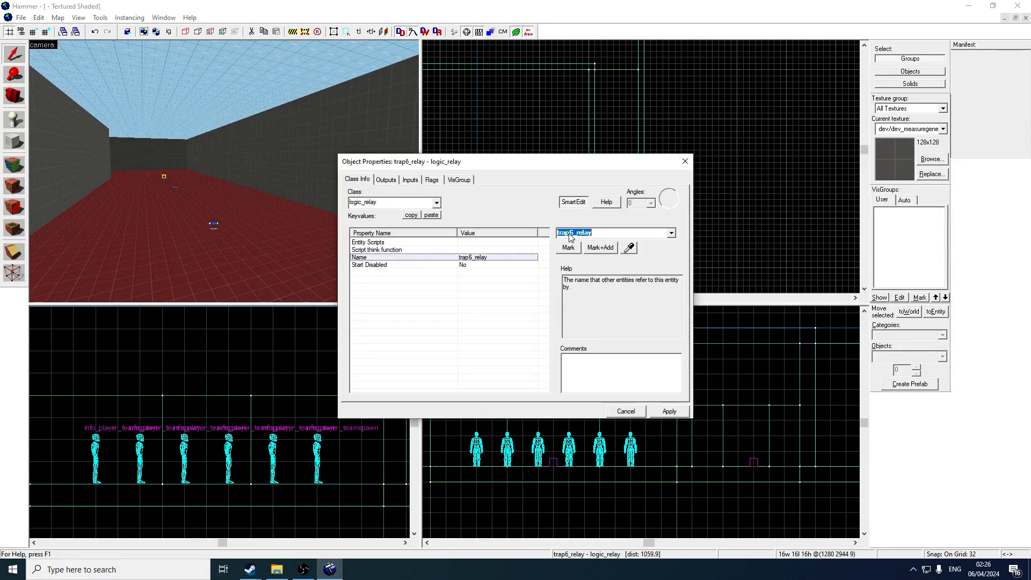
pyautogui.write('7')
pyautogui.click(685, 161)
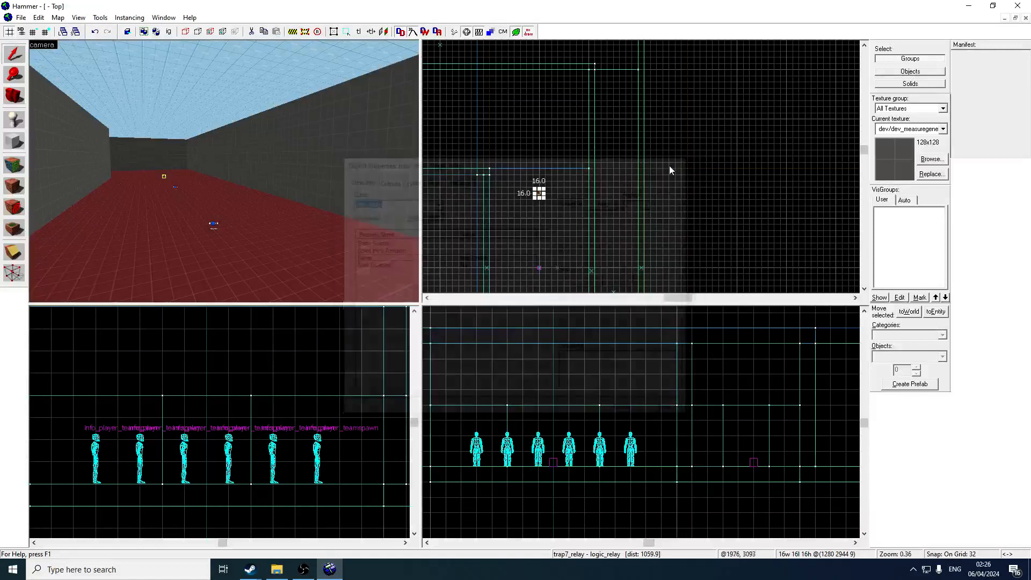
# Copy trap7_relay around the corner to (896, 3328) and rename the copy trap8_relay.
pyautogui.moveTo(758, 196); pyautogui.dragTo(684, 122)
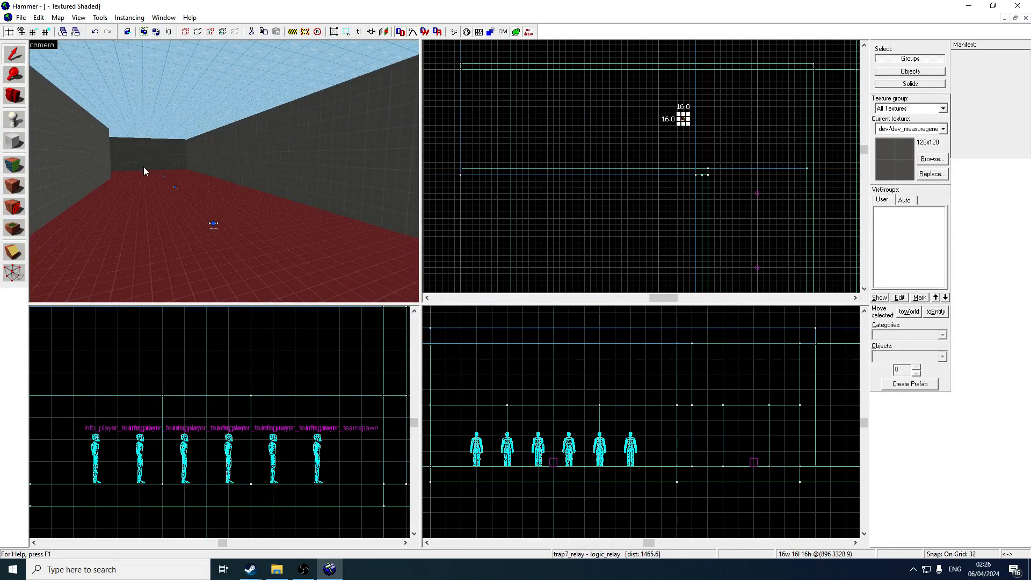
pyautogui.press('z')
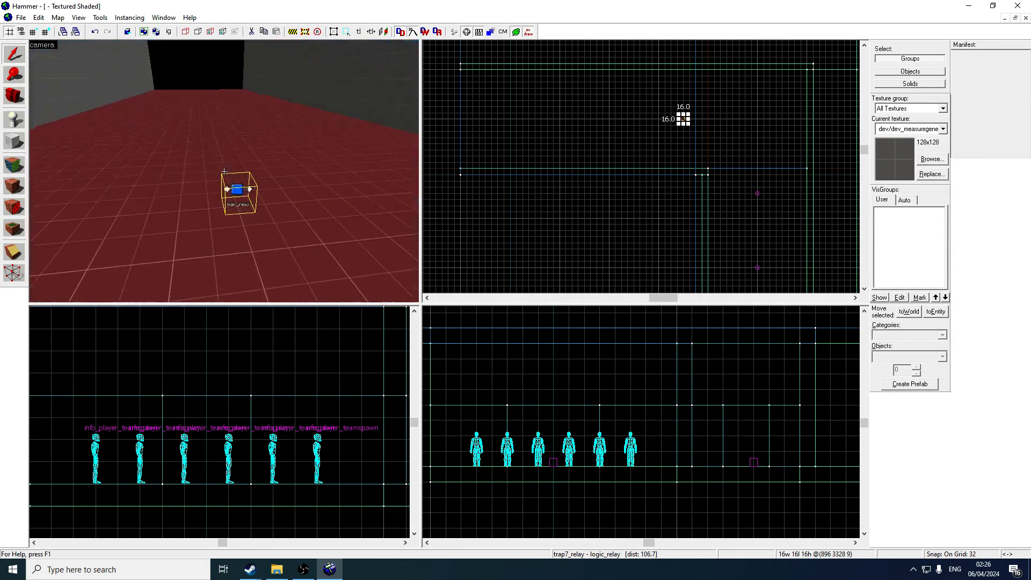
pyautogui.hotkey('alt', 'Return')
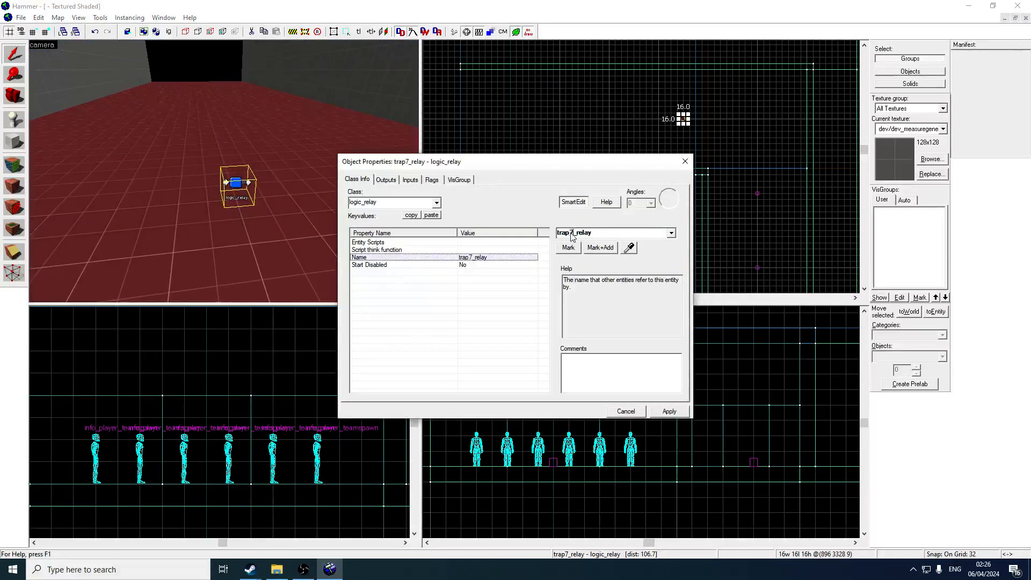
pyautogui.press('Return')
pyautogui.click(685, 161)
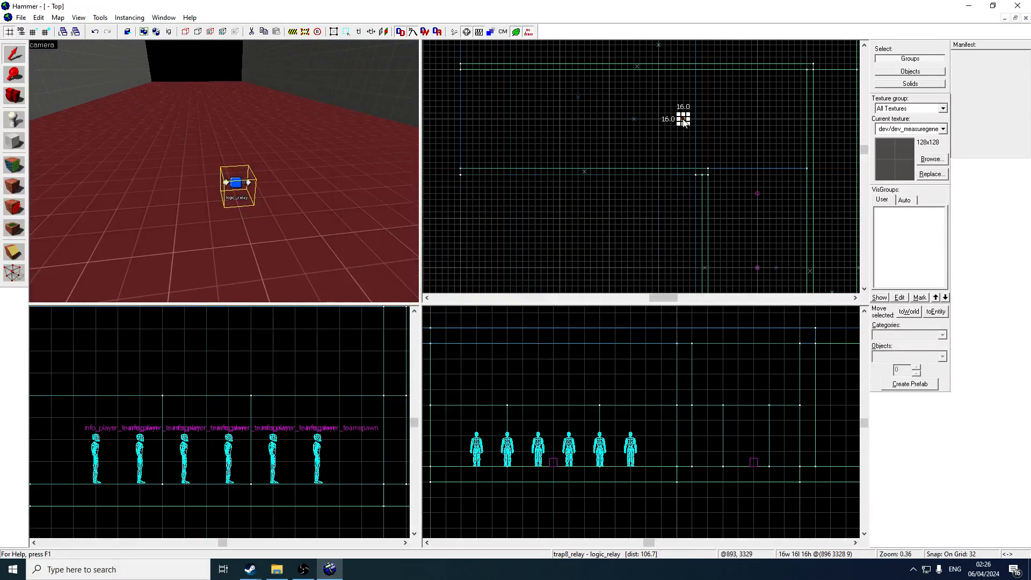
# Copy trap8_relay along the last corridor to (384, 3328) and rename the copy trap9_relay.
pyautogui.moveTo(683, 120); pyautogui.dragTo(584, 120)
pyautogui.hotkey('alt', 'Return')
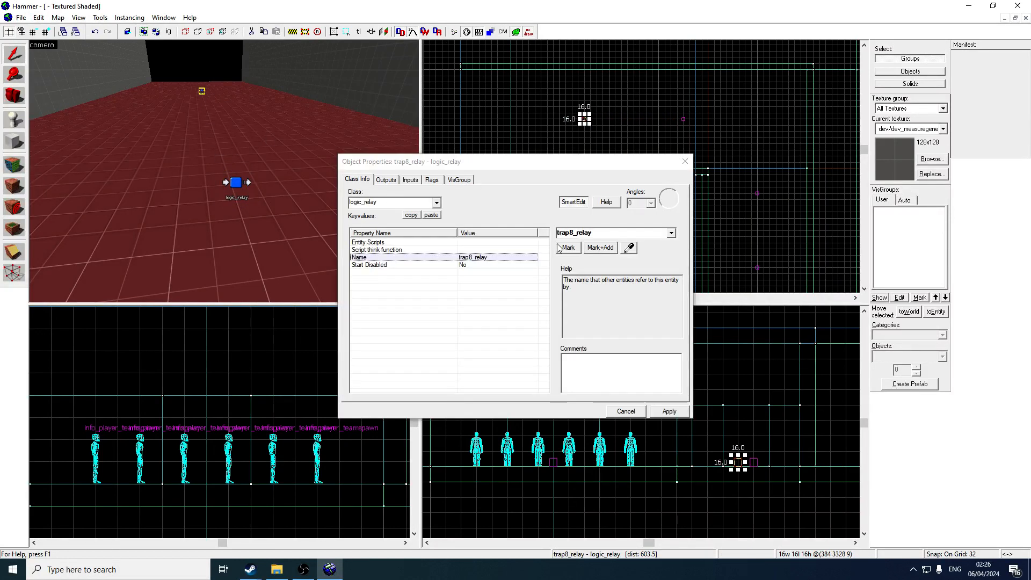
pyautogui.doubleClick(573, 233)
pyautogui.click(572, 234)
pyautogui.press('BackSpace')
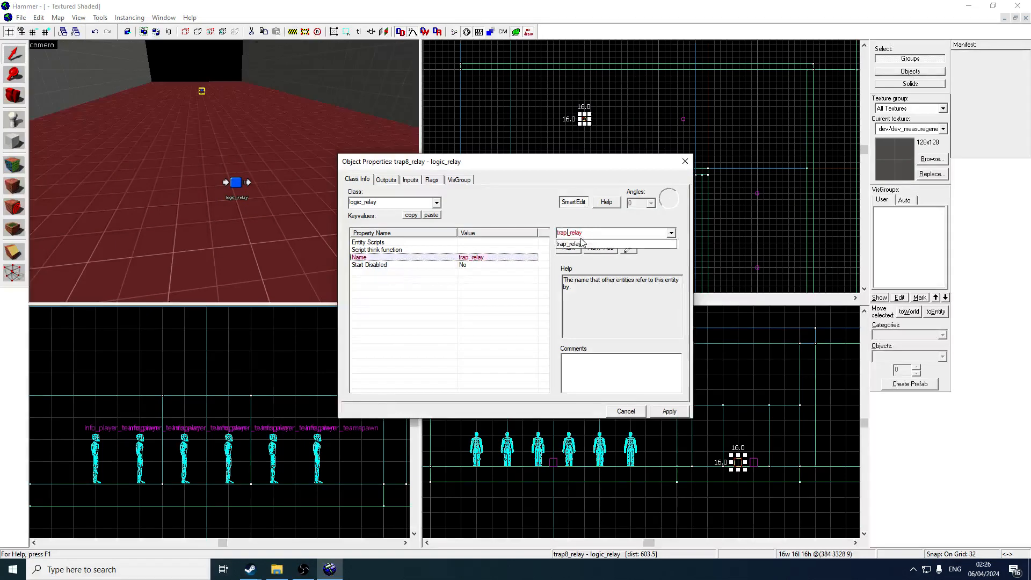
pyautogui.write('9')
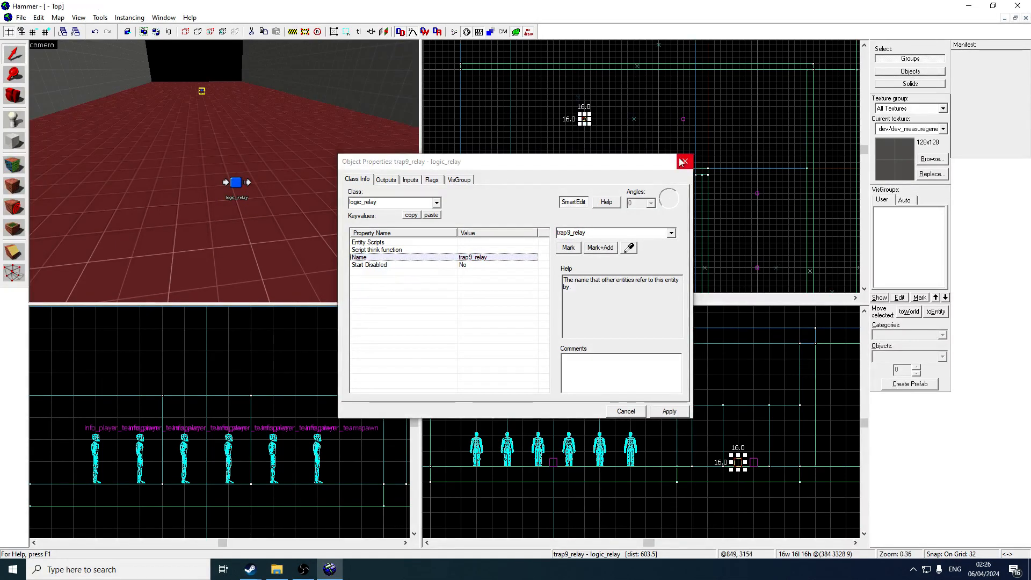
pyautogui.press('Return')
# Copy trap9_relay near the corridor's open end at (-128, 3328) and rename the copy trap10_relay.
pyautogui.moveTo(585, 121); pyautogui.dragTo(482, 115)
pyautogui.doubleClick(198, 80)
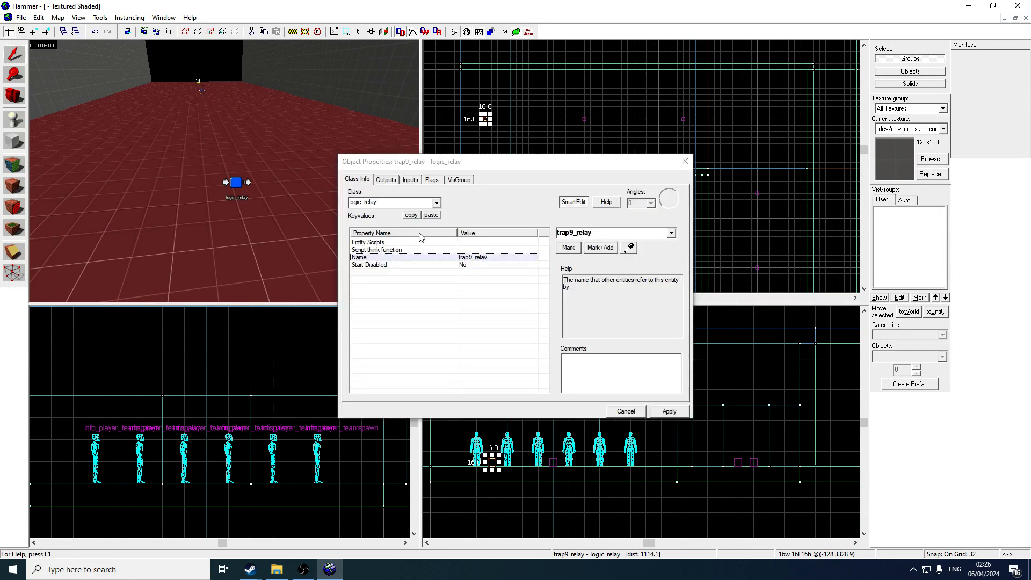
pyautogui.click(572, 233)
pyautogui.press('BackSpace')
pyautogui.write('1-')
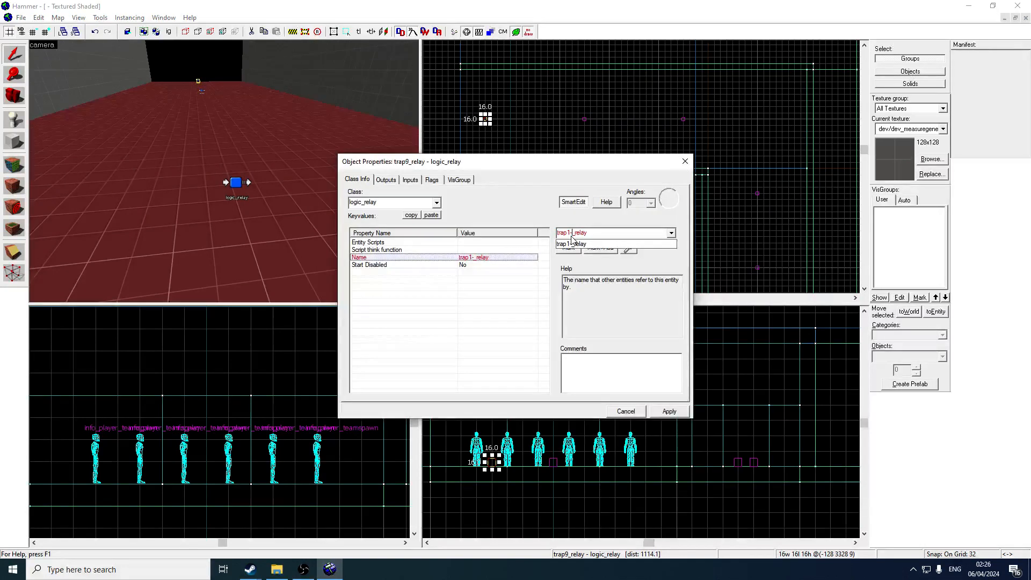
pyautogui.press('Return')
pyautogui.click(685, 161)
# Close off the open corridor end beyond trap10_relay with a block wall 32 units thick and 768 units long, reaching the ceiling.
pyautogui.press('z')
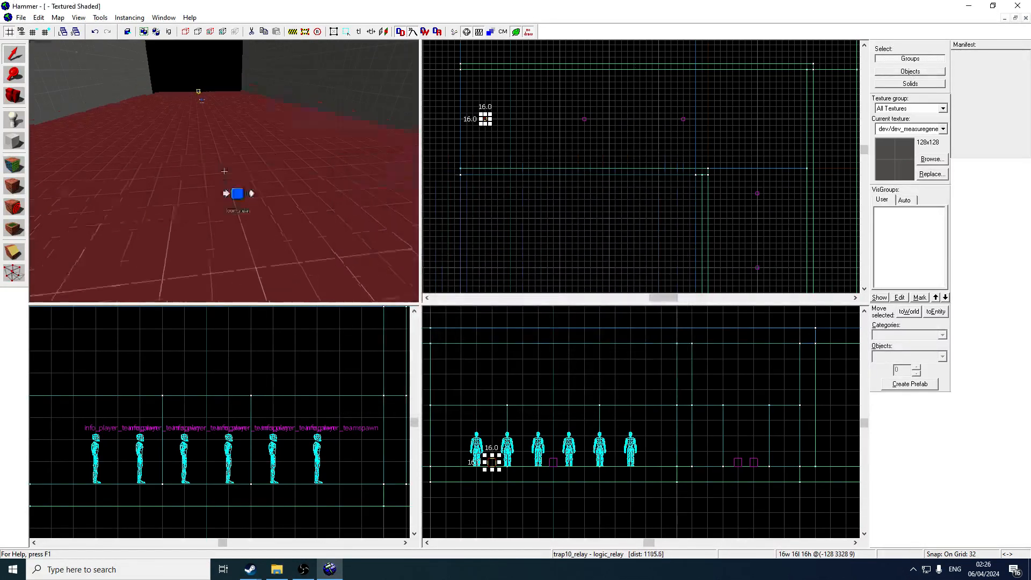
pyautogui.press('s')
pyautogui.press('z')
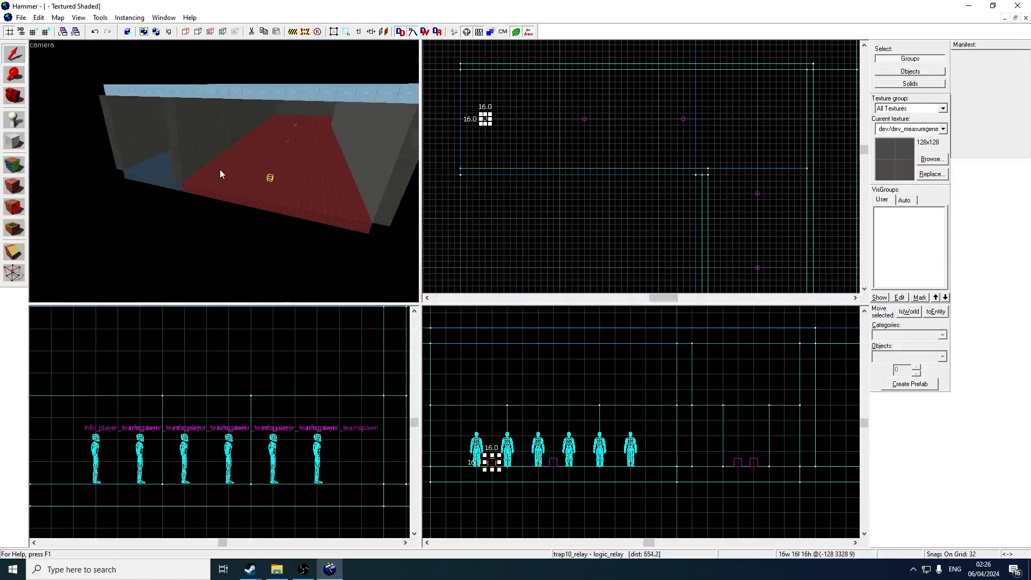
pyautogui.click(55, 176)
pyautogui.click(15, 142)
pyautogui.scroll(-2, 529, 192)
pyautogui.press('Up')
pyautogui.press('Left')
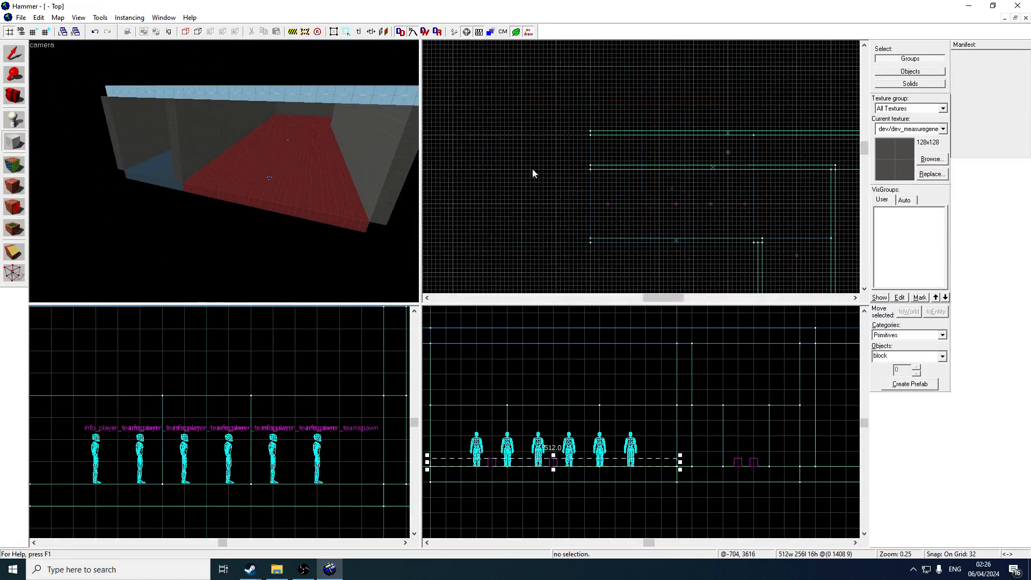
pyautogui.press('Down')
pyautogui.moveTo(591, 69); pyautogui.dragTo(585, 178)
pyautogui.scroll(-2, 626, 404)
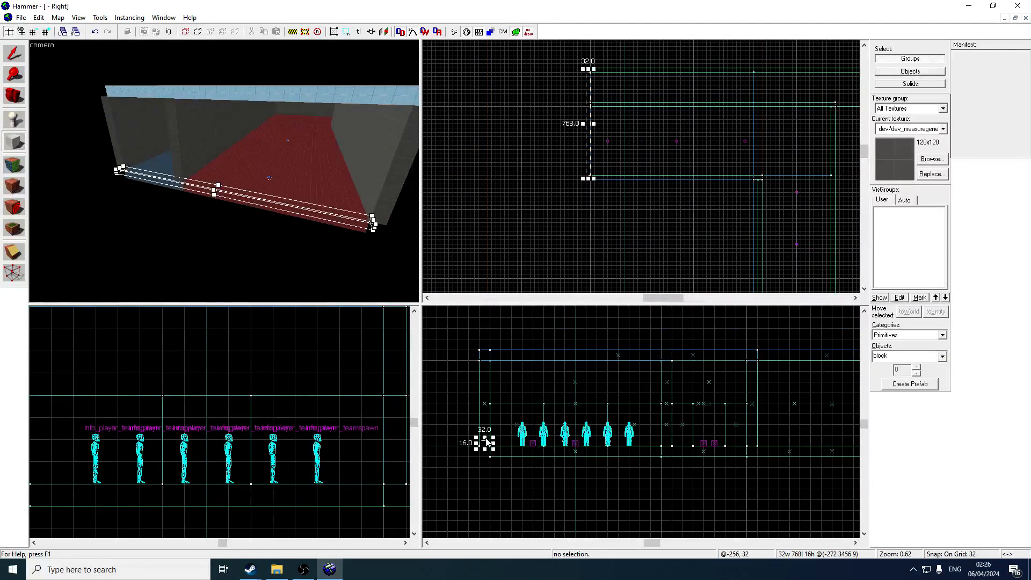
pyautogui.moveTo(484, 438); pyautogui.dragTo(493, 363)
pyautogui.press('Return')
# Place a prop_static entity on the ceiling of the player spawn room.
pyautogui.press('z')
pyautogui.press('w')
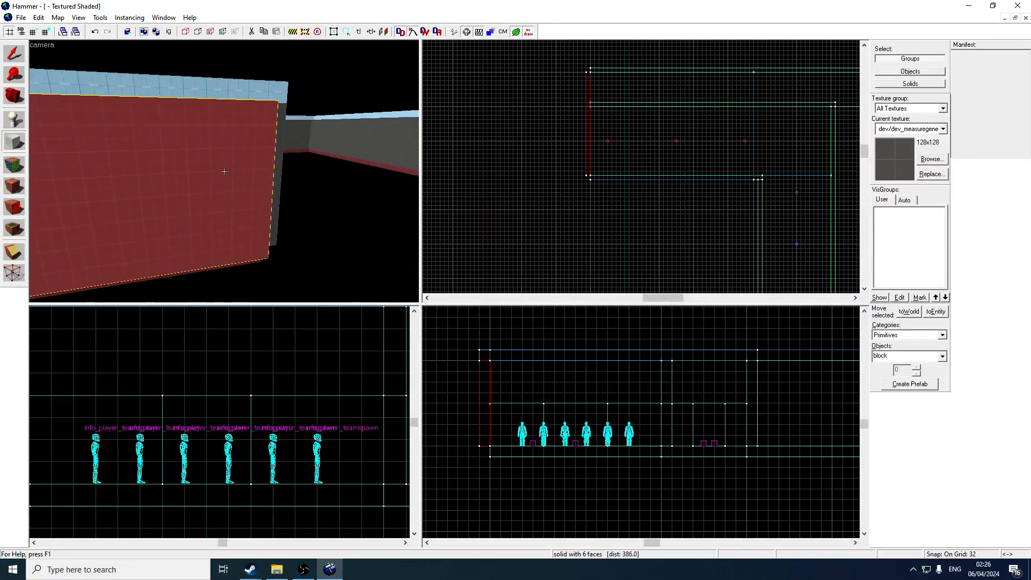
pyautogui.press('w')
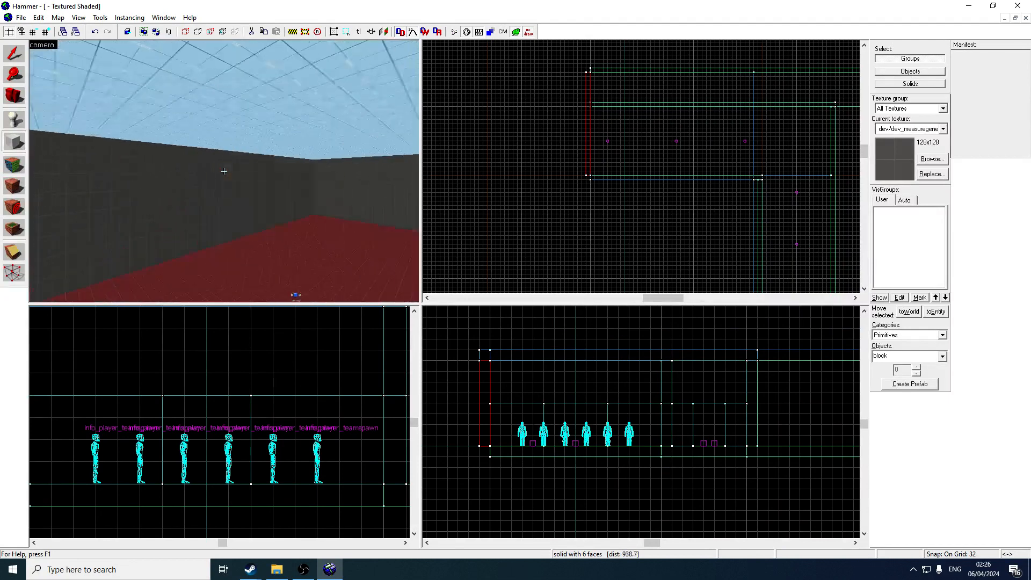
pyautogui.press('w')
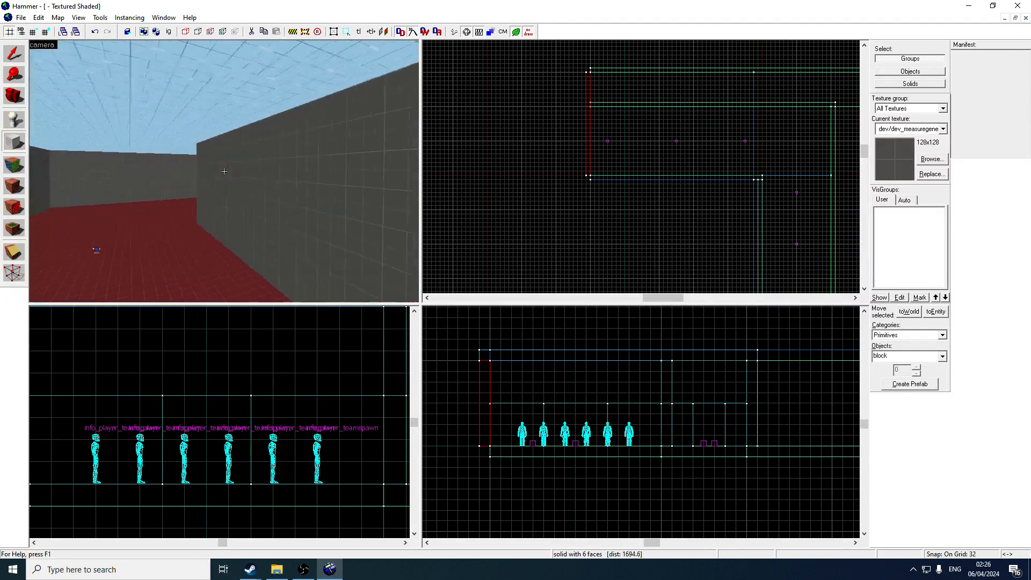
pyautogui.press('w')
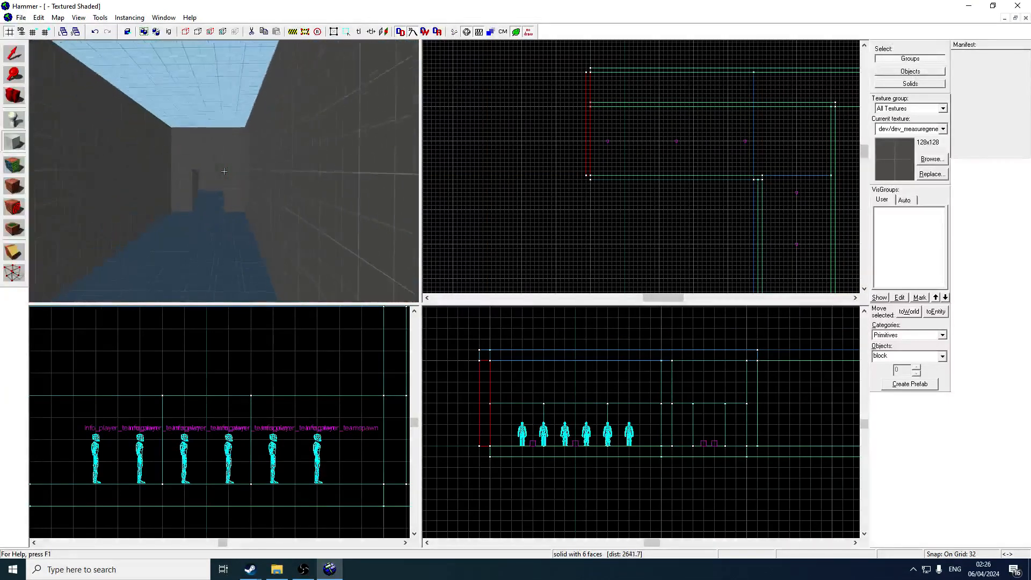
pyautogui.press('w')
pyautogui.press('z')
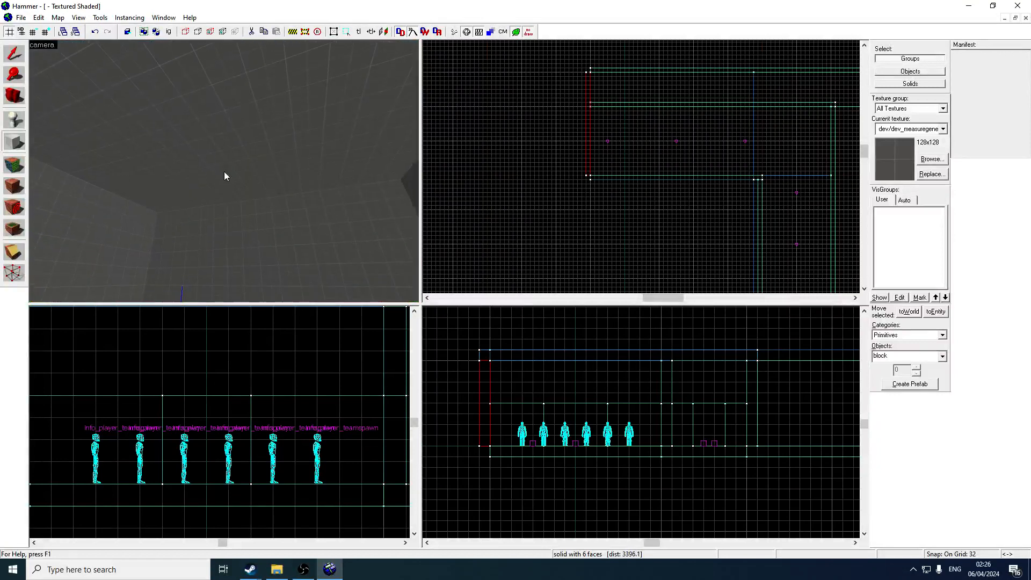
pyautogui.click(14, 119)
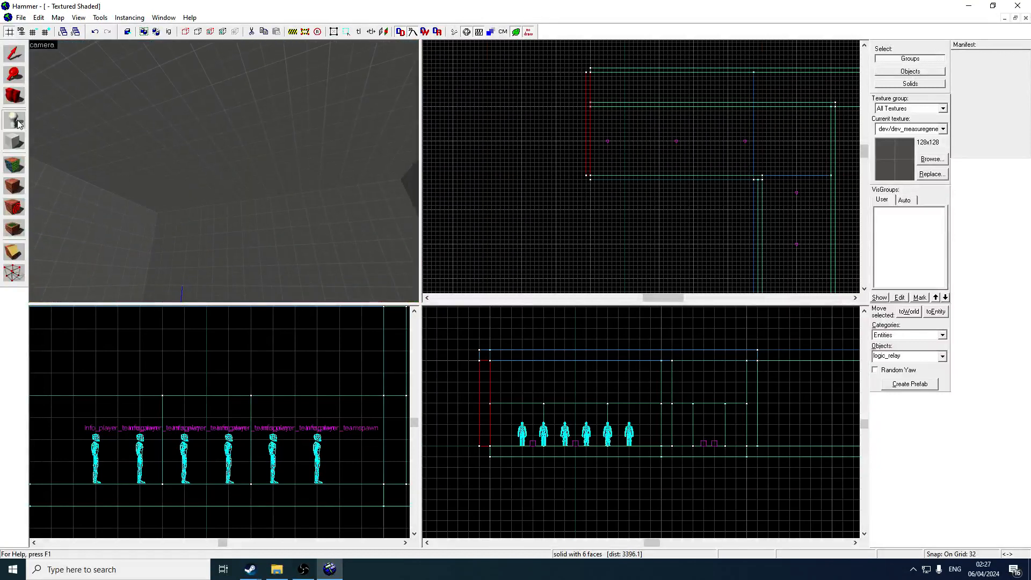
pyautogui.write('prop_static')
pyautogui.click(910, 368)
pyautogui.click(210, 133)
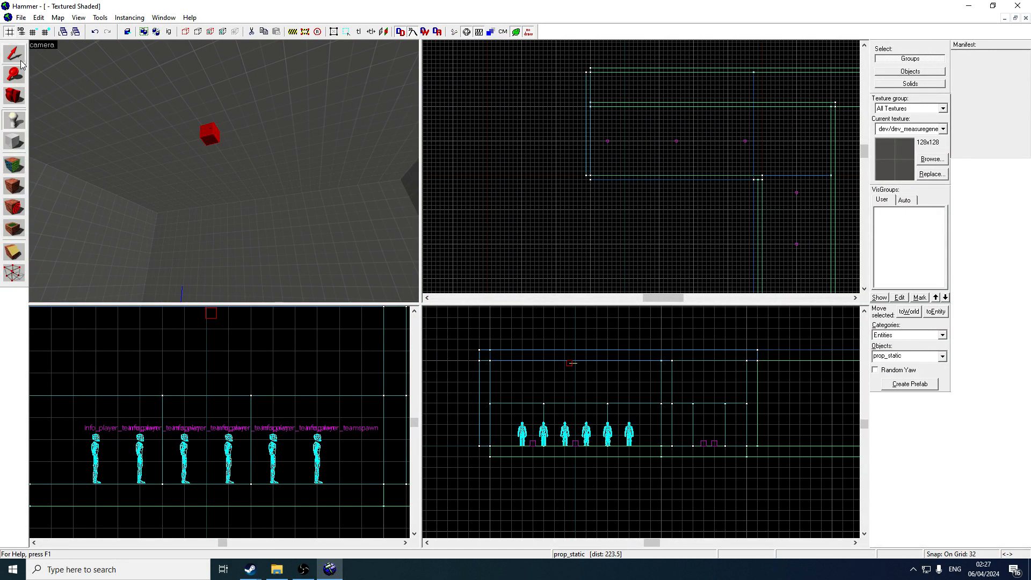
pyautogui.click(20, 60)
pyautogui.click(217, 138)
pyautogui.hotkey('alt', 'Return')
pyautogui.click(496, 275)
pyautogui.click(517, 246)
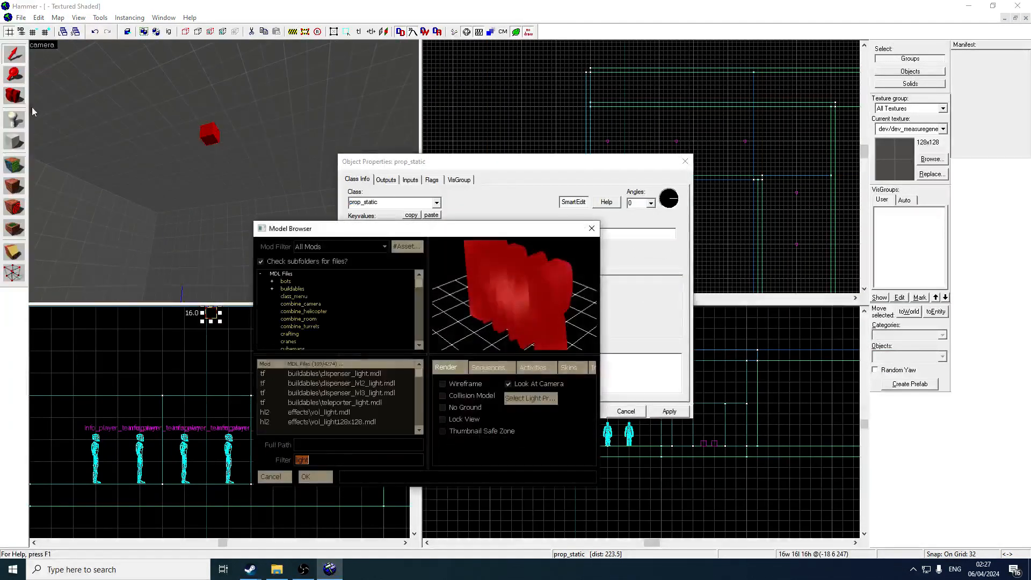
pyautogui.click(591, 229)
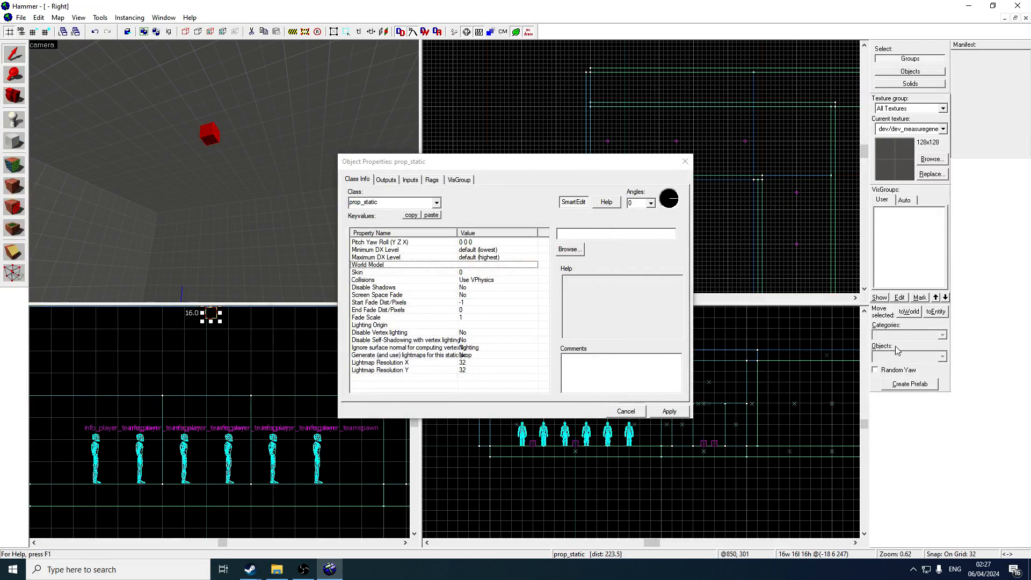
pyautogui.click(685, 161)
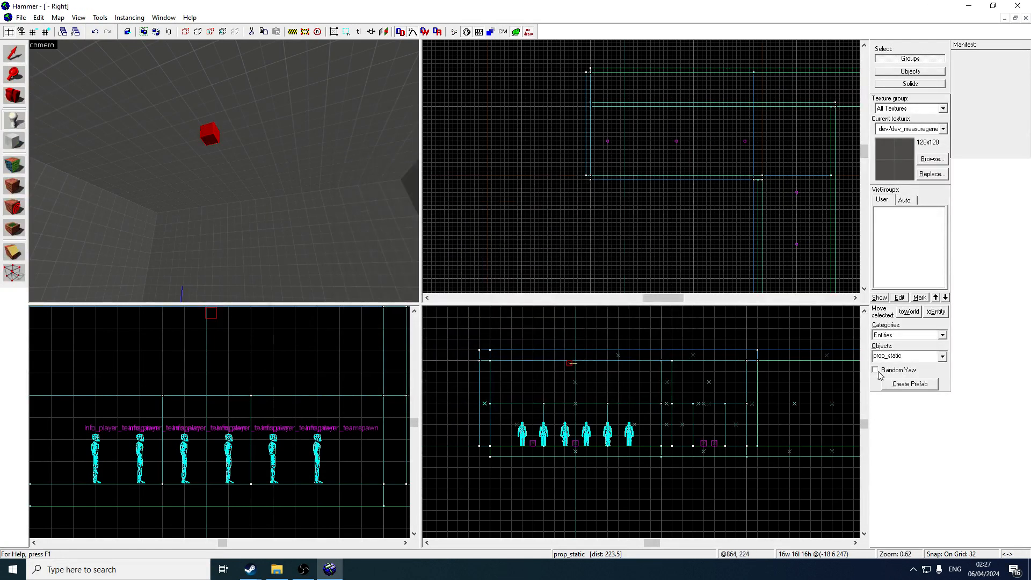
pyautogui.press('Return')
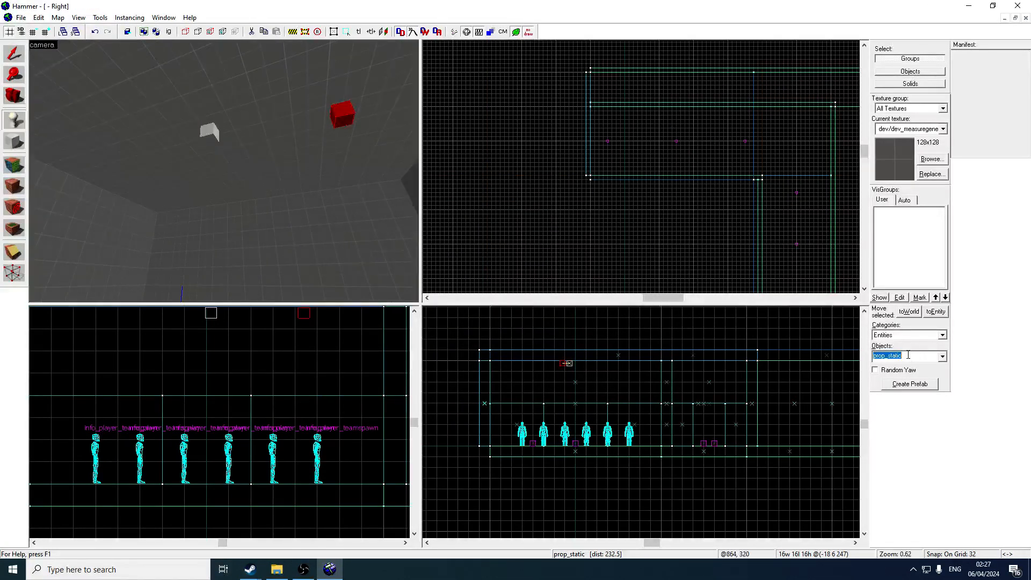
# Filter the models by "lightbu" and set the ceiling prop_static's world model to models/props_2fort/lightbulb001.mdl.
pyautogui.click(14, 55)
pyautogui.doubleClick(215, 134)
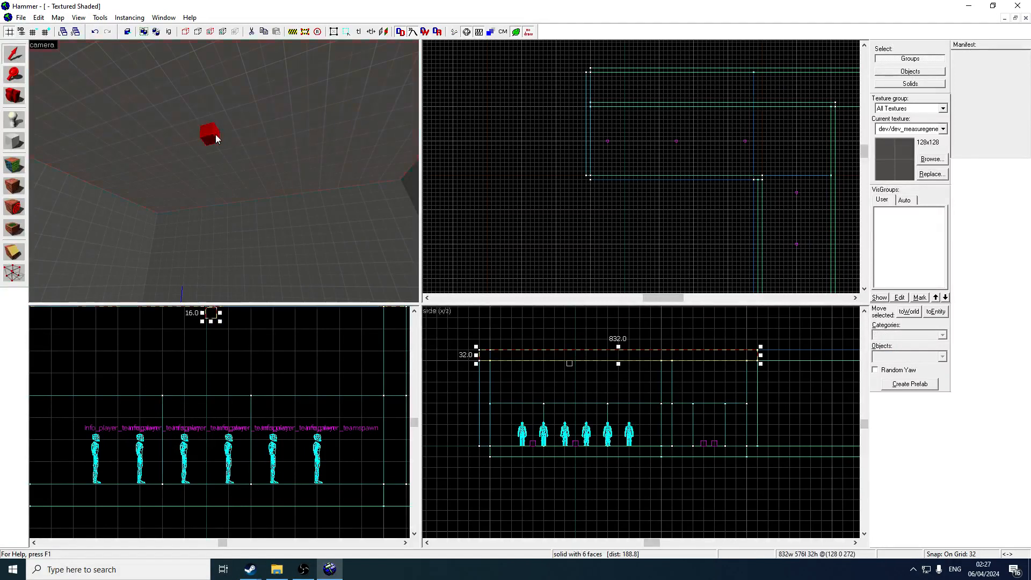
pyautogui.doubleClick(430, 265)
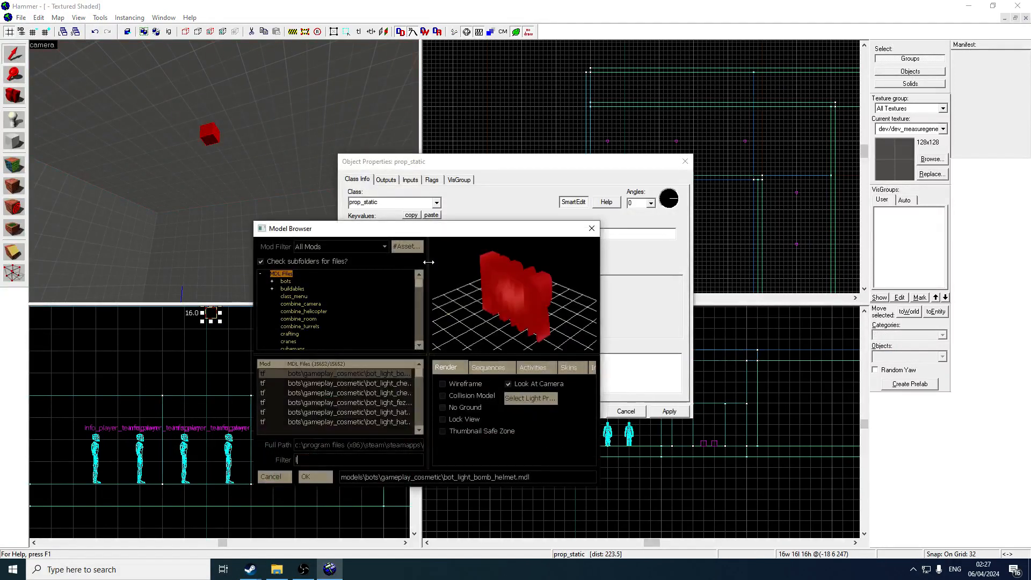
pyautogui.write('light')
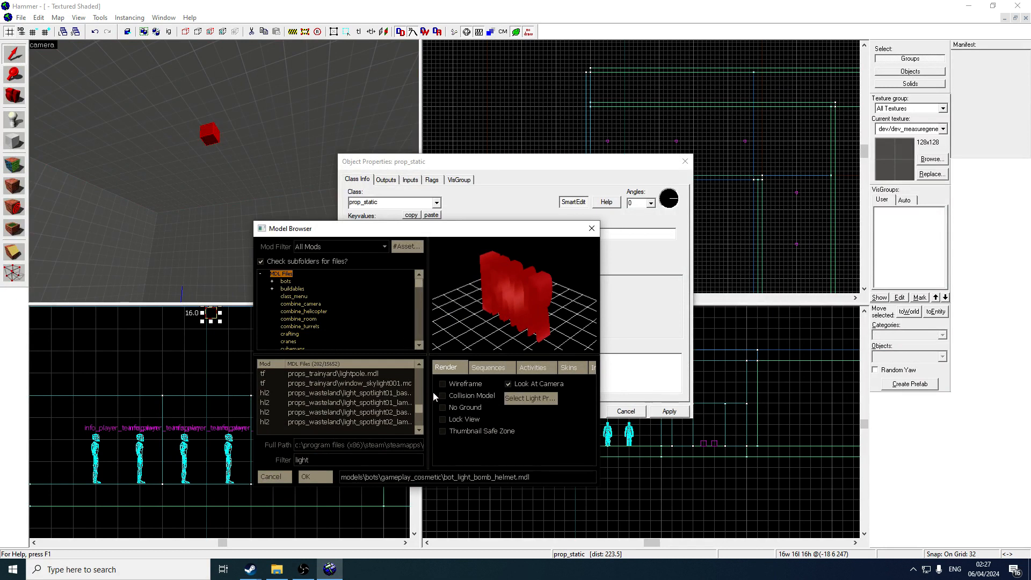
pyautogui.moveTo(417, 404)
pyautogui.mouseDown()
pyautogui.moveTo(423, 377)
pyautogui.moveTo(421, 410)
pyautogui.mouseUp()
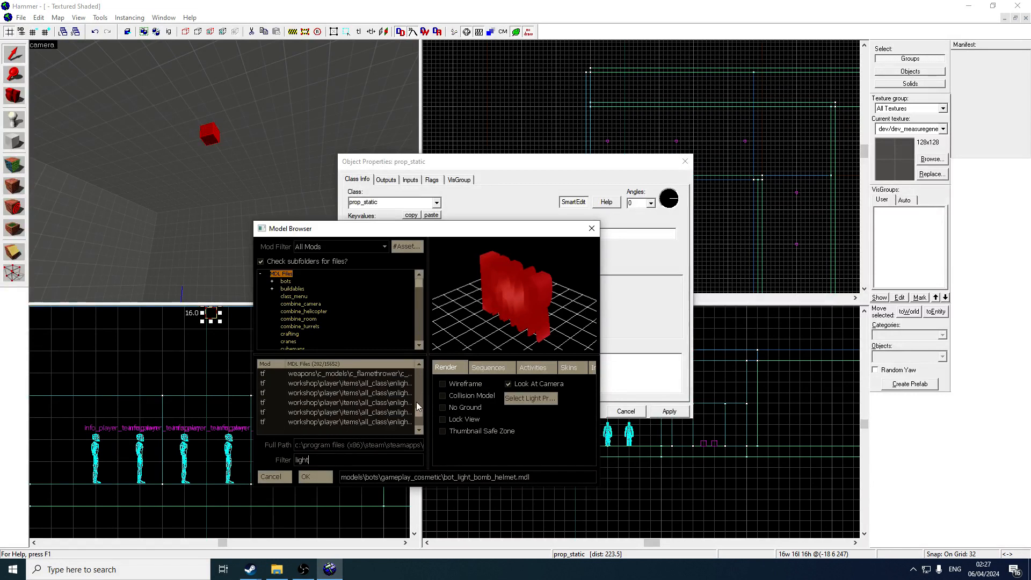
pyautogui.write('bu')
pyautogui.doubleClick(352, 378)
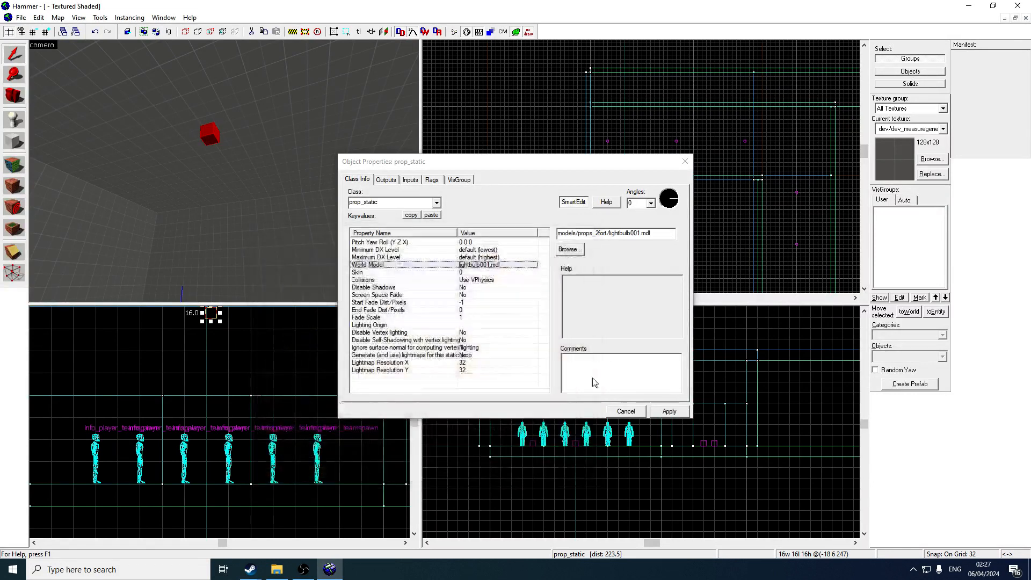
# Apply the lightbulb model to the prop_static and move the prop to the spawn room's centre, flush with the ceiling at (0, 0, 247).
pyautogui.click(666, 411)
pyautogui.click(686, 166)
pyautogui.scroll(7, 607, 124)
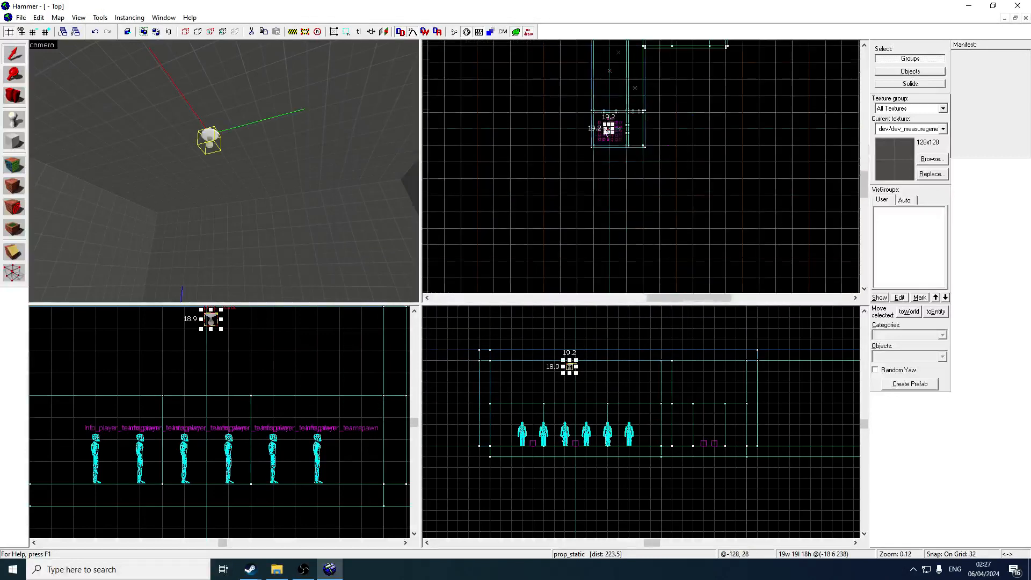
pyautogui.press('Escape')
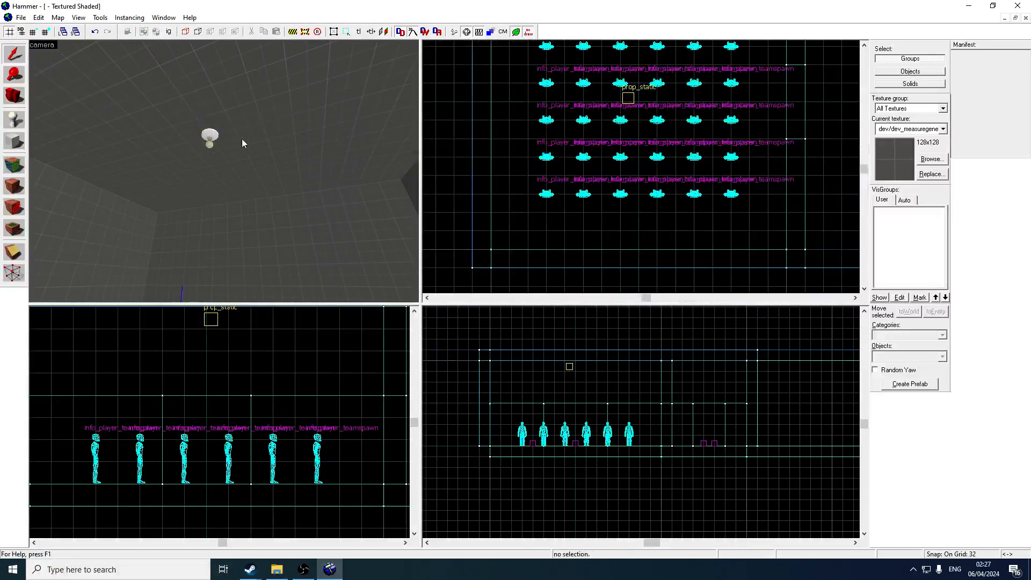
pyautogui.click(261, 144)
pyautogui.click(206, 148)
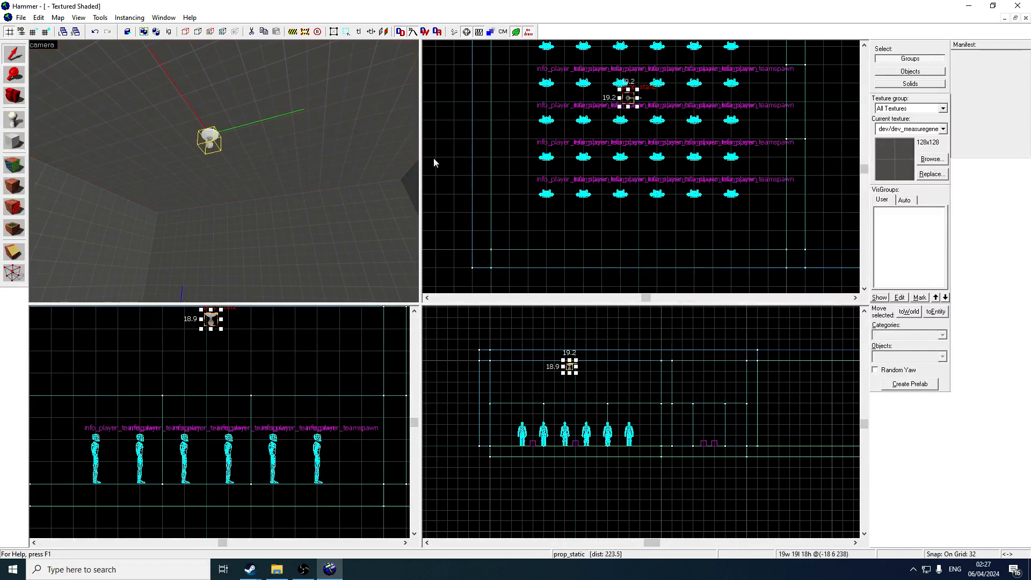
pyautogui.scroll(4, 636, 137)
pyautogui.moveTo(640, 160); pyautogui.dragTo(658, 166)
pyautogui.scroll(3, 215, 371)
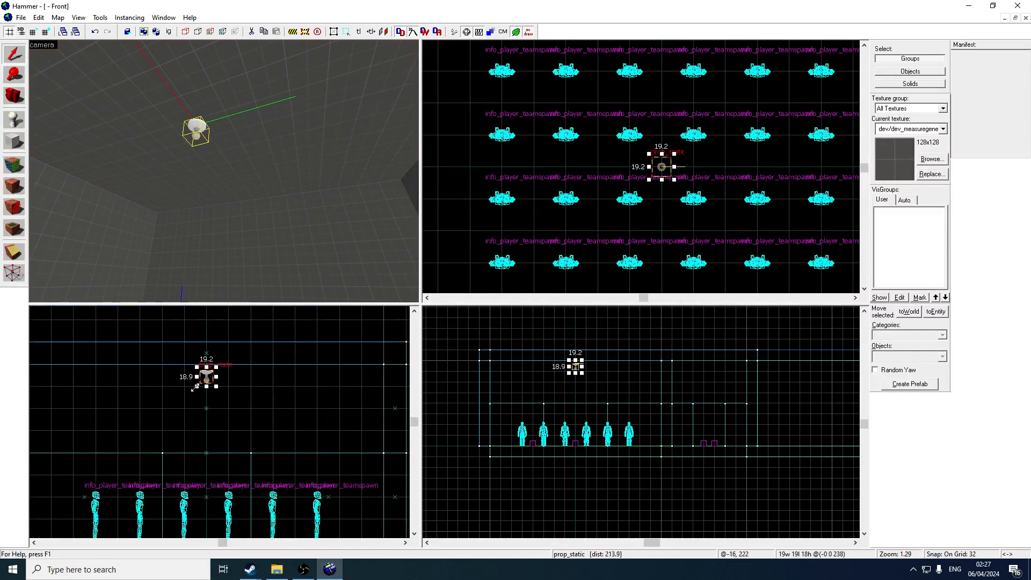
pyautogui.moveTo(219, 375); pyautogui.dragTo(219, 363)
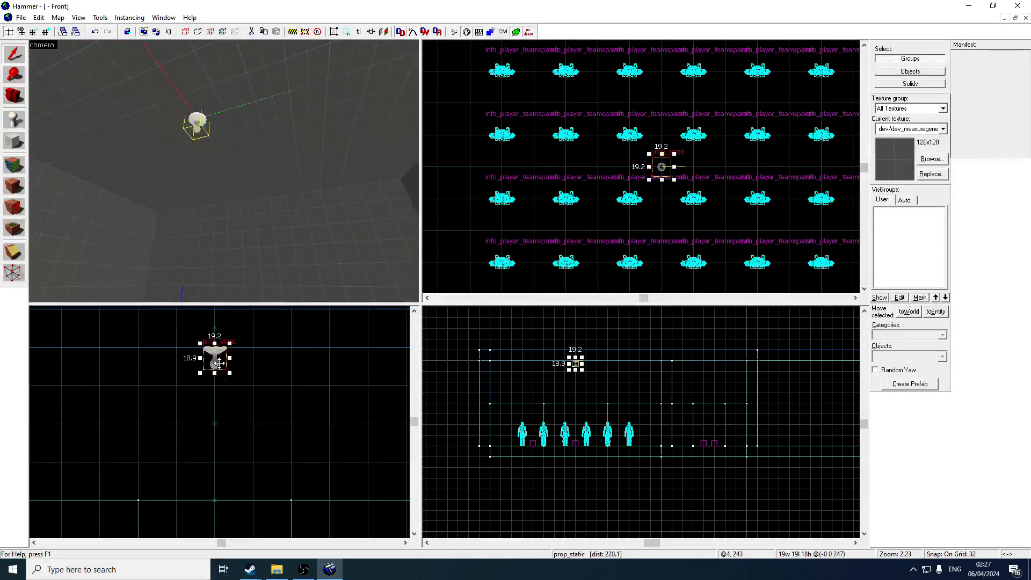
# Place a light entity on the spawn room ceiling beside the lightbulb prop.
pyautogui.click(21, 128)
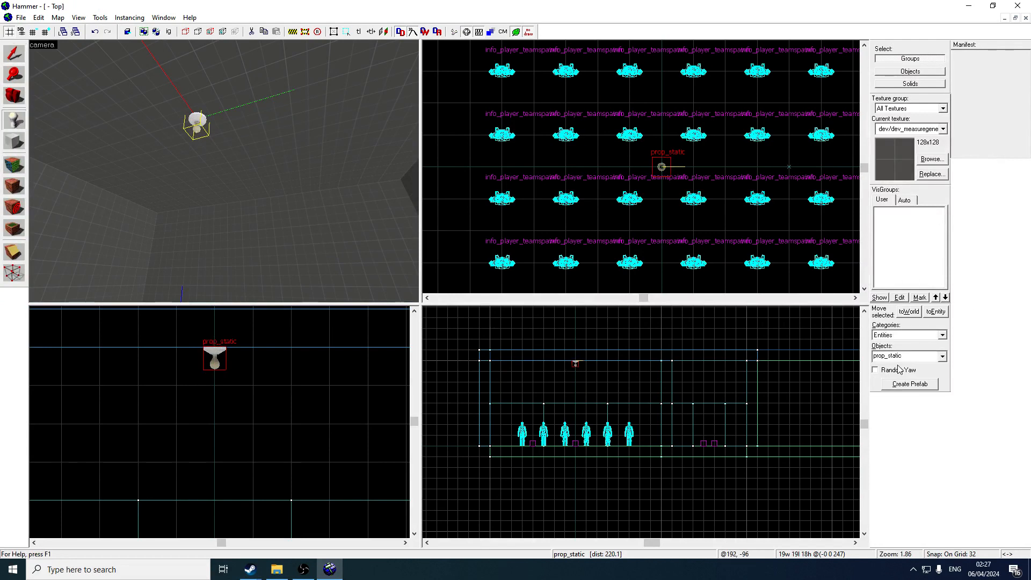
pyautogui.write('light')
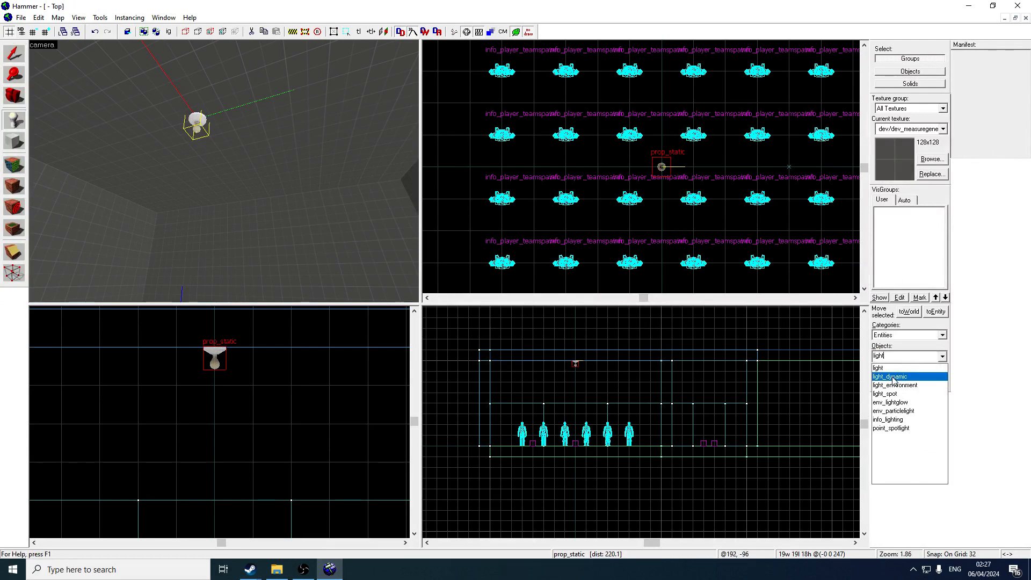
pyautogui.press('Return')
pyautogui.click(248, 114)
pyautogui.click(21, 59)
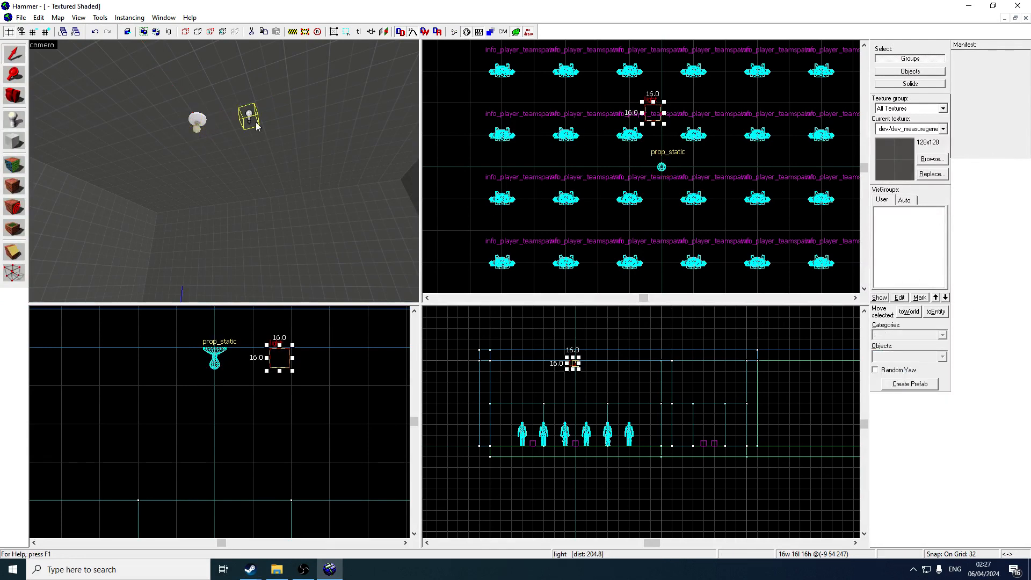
# Move the light entity directly beneath the lightbulb prop, at (0, 0, 192).
pyautogui.click(201, 124)
pyautogui.click(247, 119)
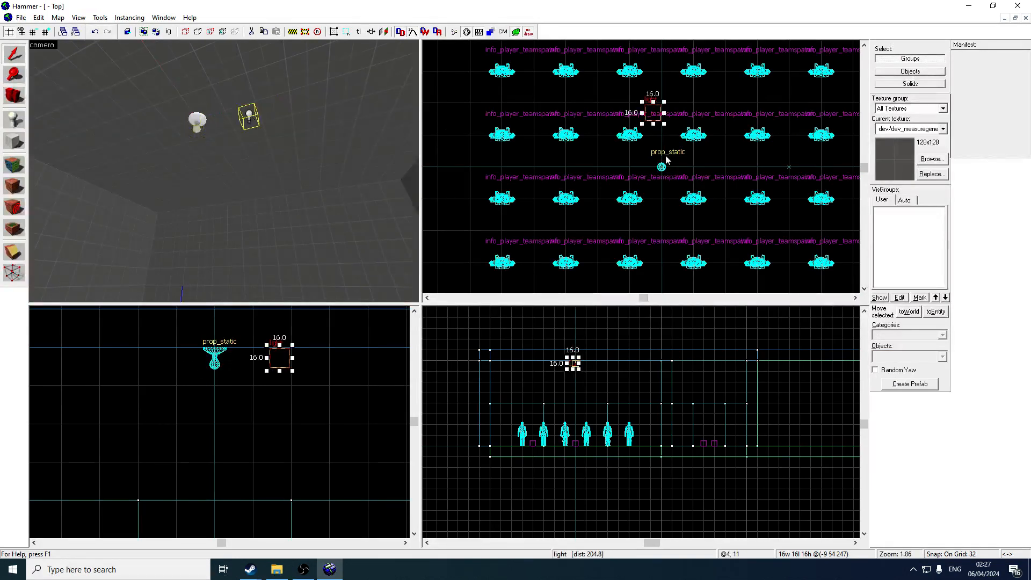
pyautogui.moveTo(670, 179); pyautogui.dragTo(670, 179)
pyautogui.scroll(-5, 240, 356)
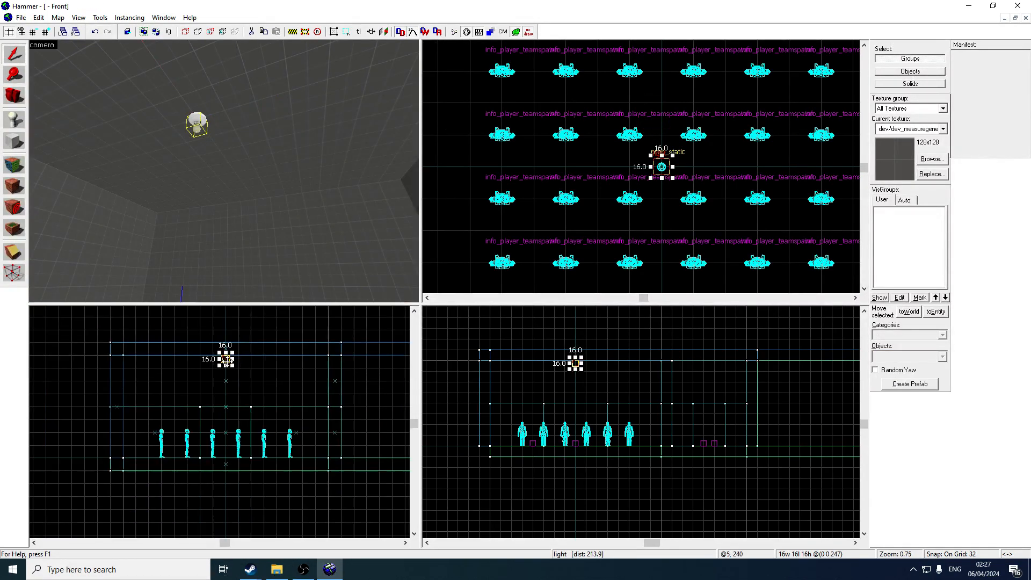
pyautogui.moveTo(226, 358); pyautogui.dragTo(225, 380)
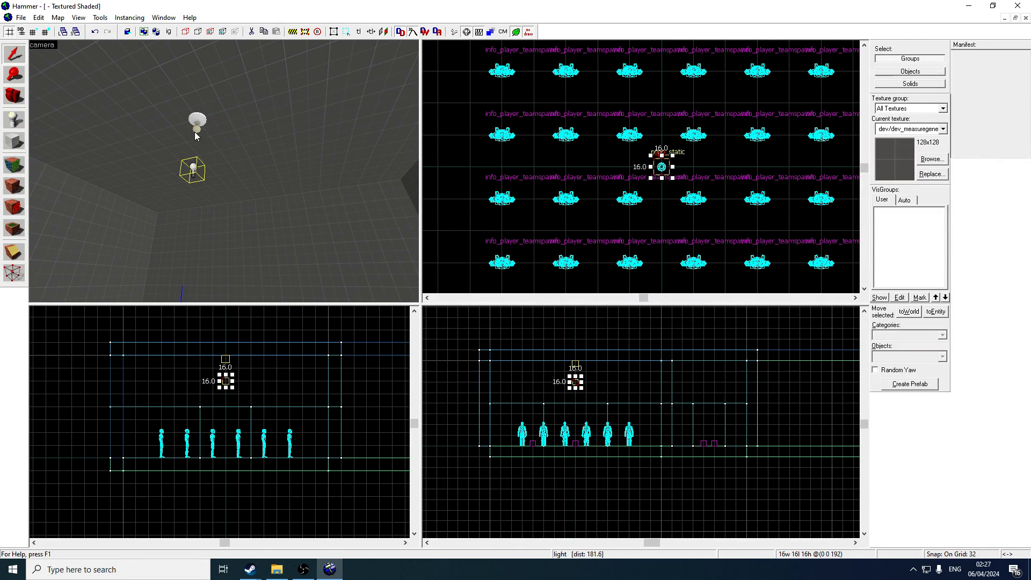
# Set the light's Brightness color to pale yellow, 255 255 196, and apply it.
pyautogui.press('w')
pyautogui.press('a')
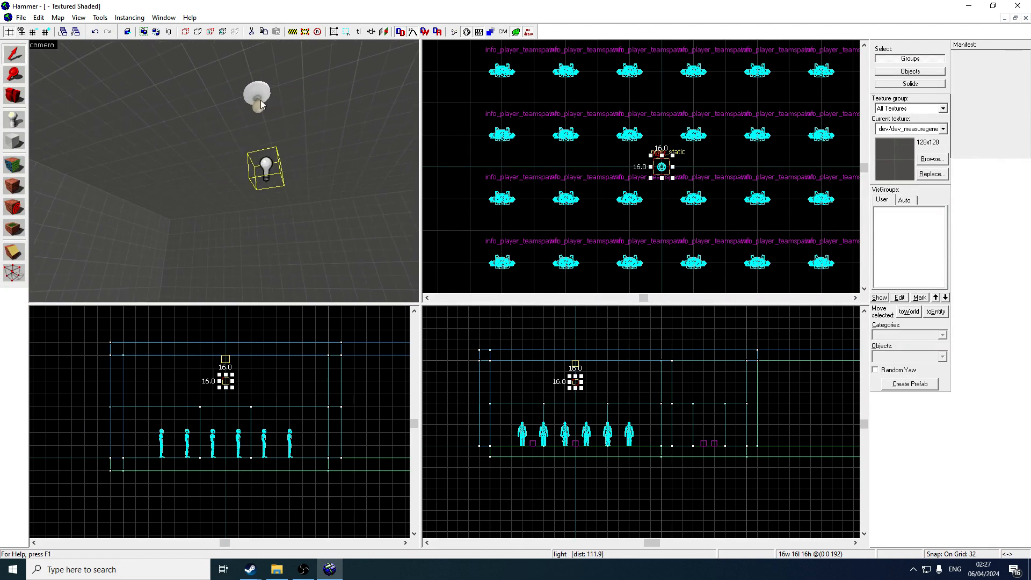
pyautogui.press('z')
pyautogui.press('s')
pyautogui.press('z')
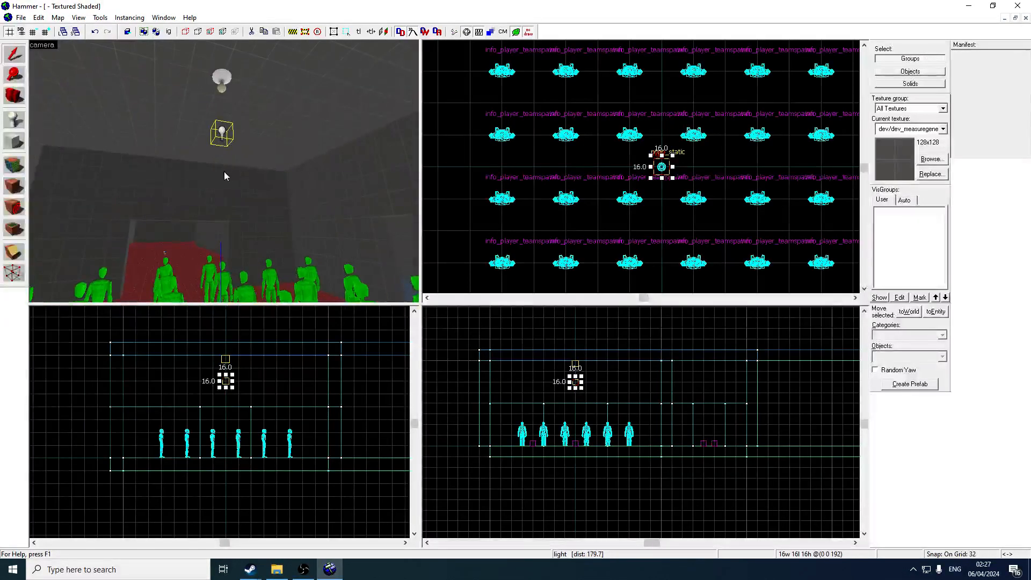
pyautogui.hotkey('alt', 'Return')
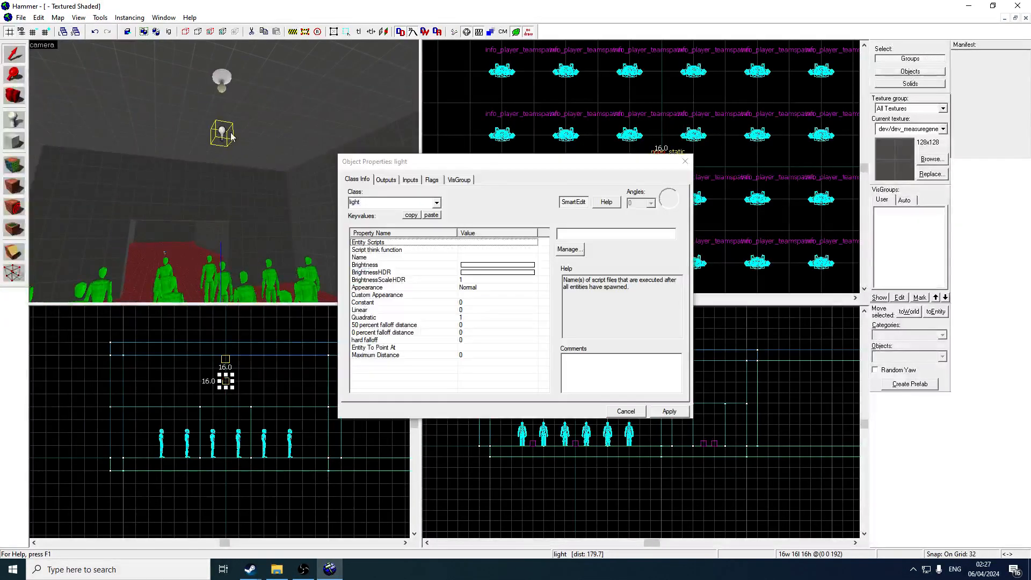
pyautogui.click(491, 265)
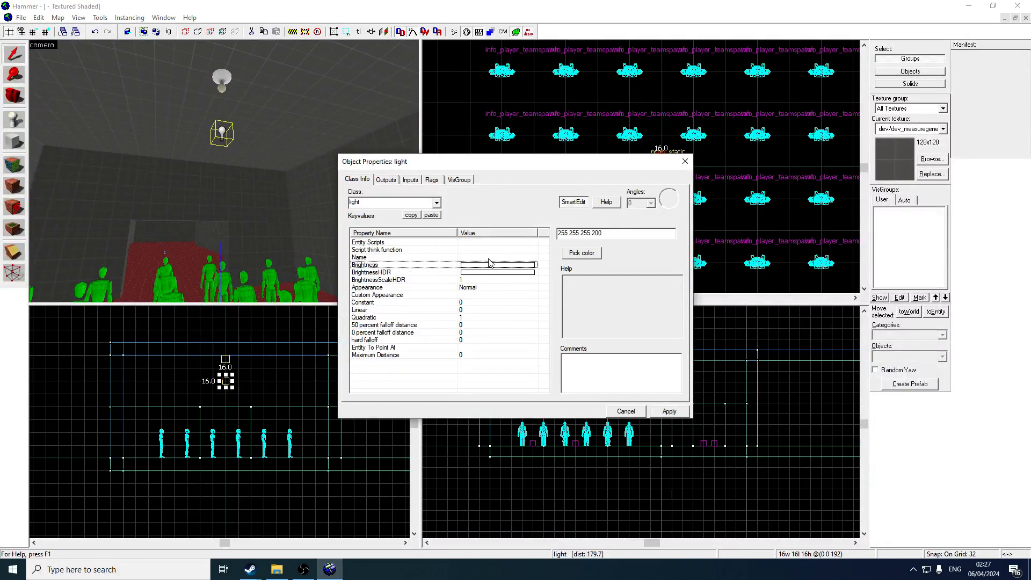
pyautogui.click(583, 253)
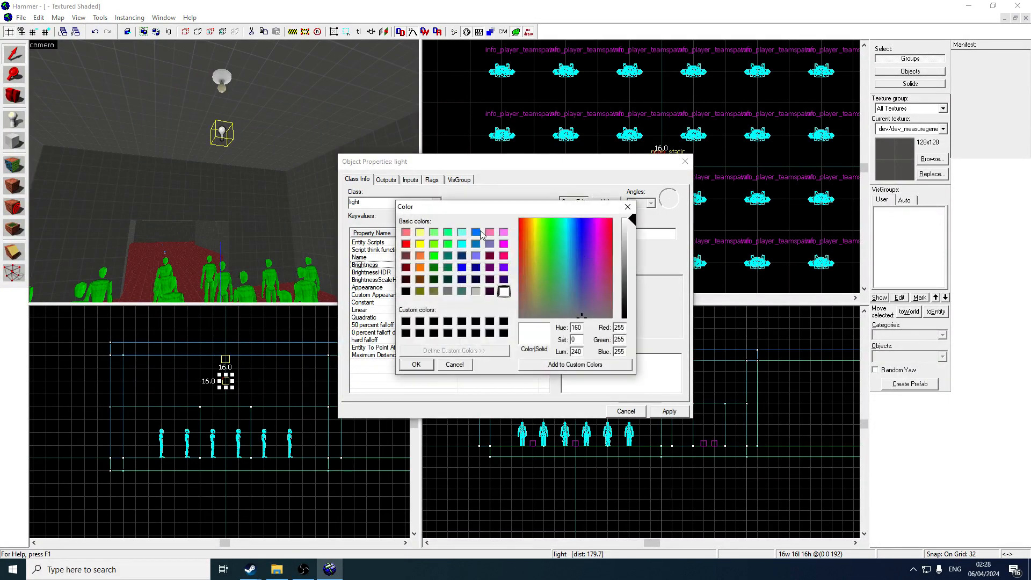
pyautogui.click(420, 233)
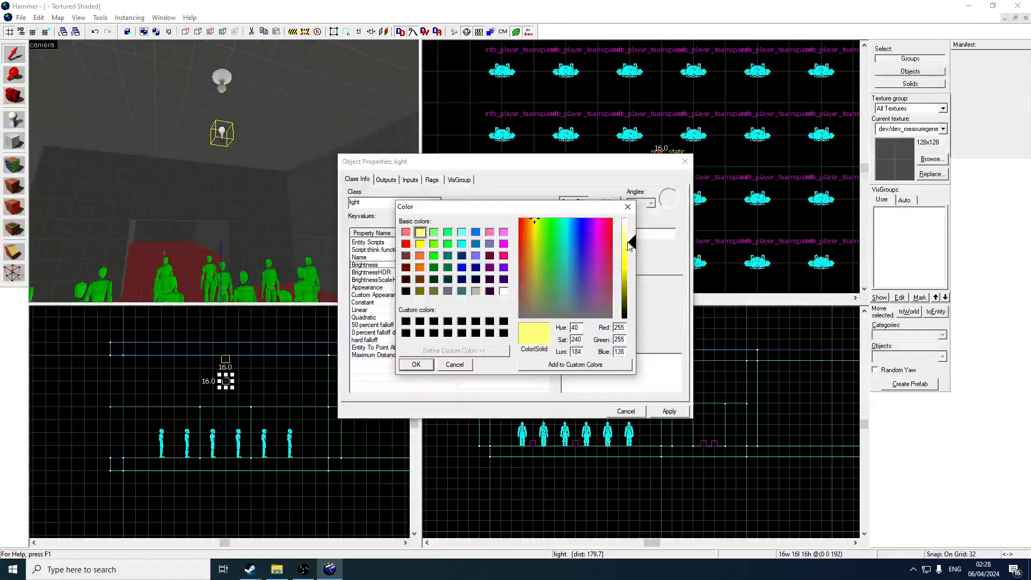
pyautogui.moveTo(634, 234); pyautogui.dragTo(637, 230)
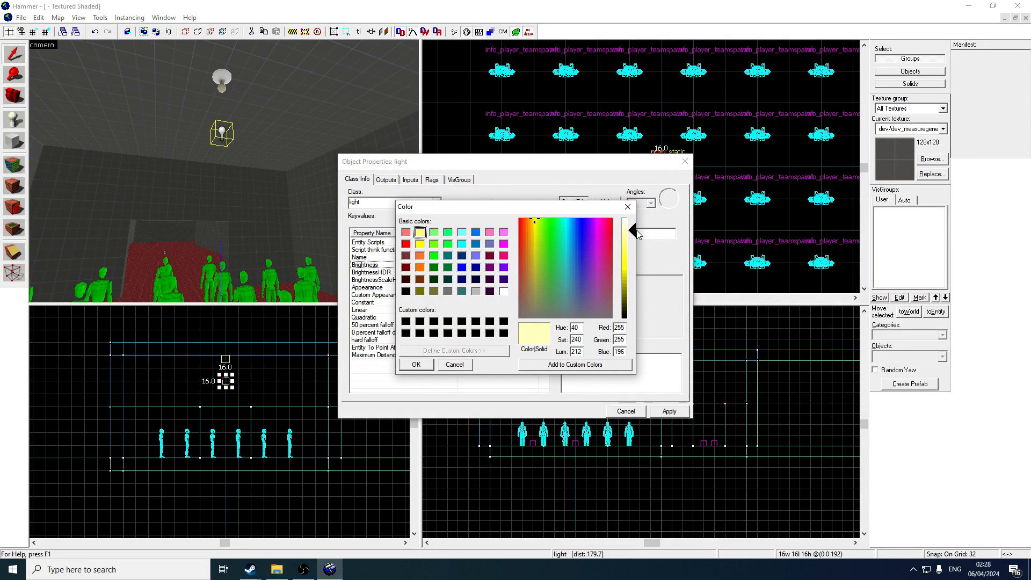
pyautogui.click(420, 365)
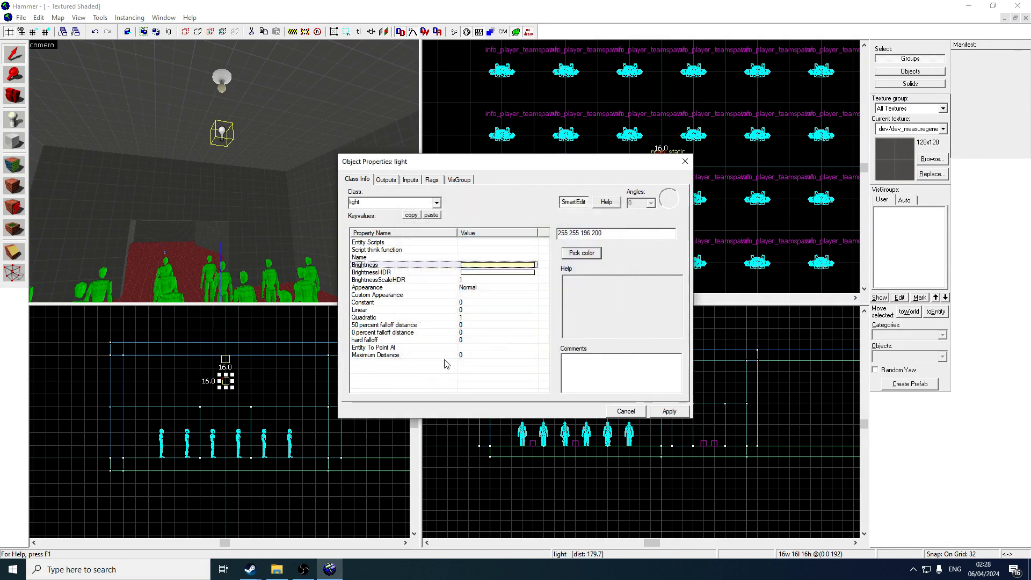
pyautogui.click(663, 410)
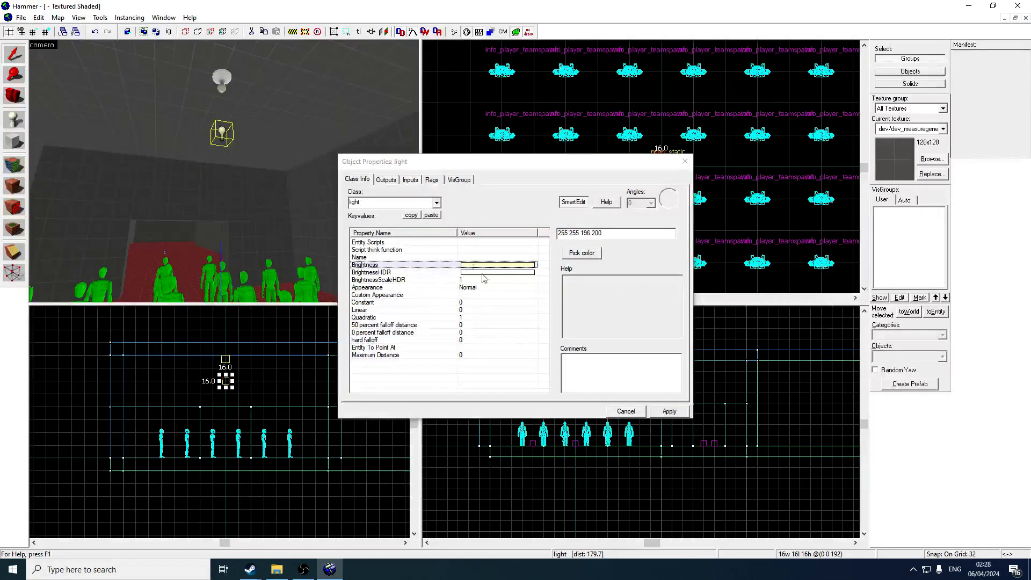
# Shift the light's Brightness color to a warmer tone, 255 240 196, apply it and close the properties.
pyautogui.click(583, 254)
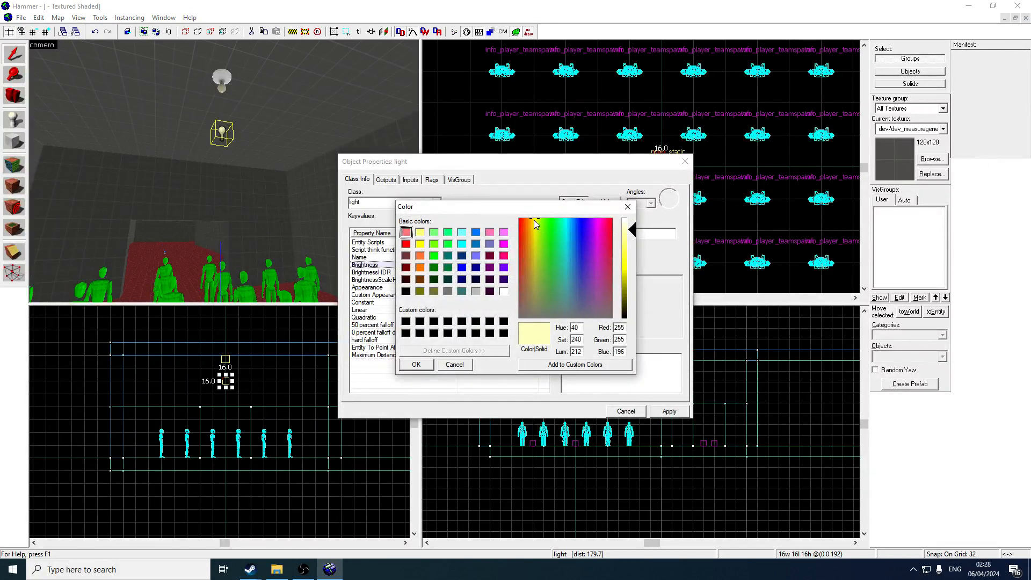
pyautogui.moveTo(534, 219); pyautogui.dragTo(531, 219)
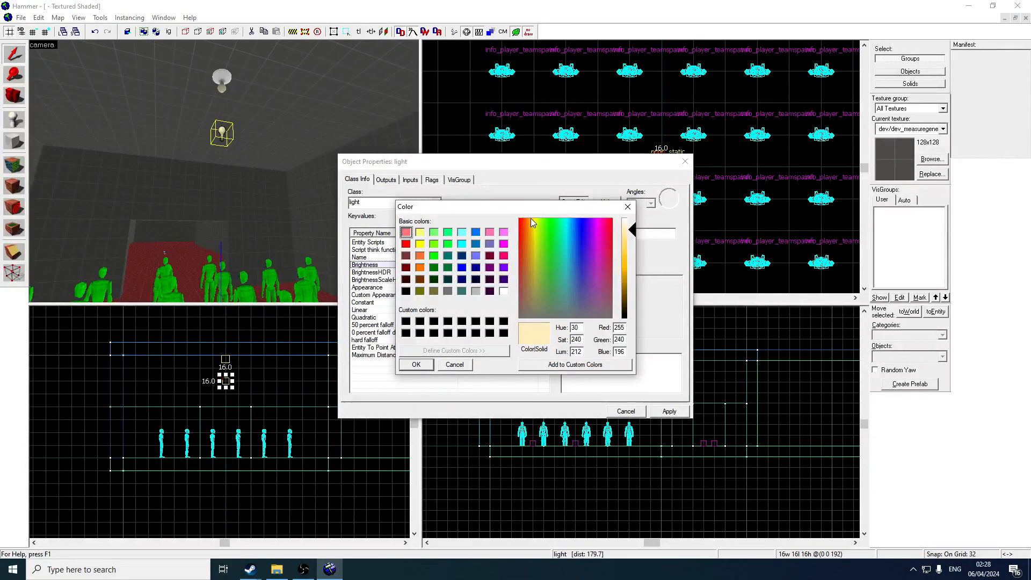
pyautogui.click(429, 363)
pyautogui.click(659, 414)
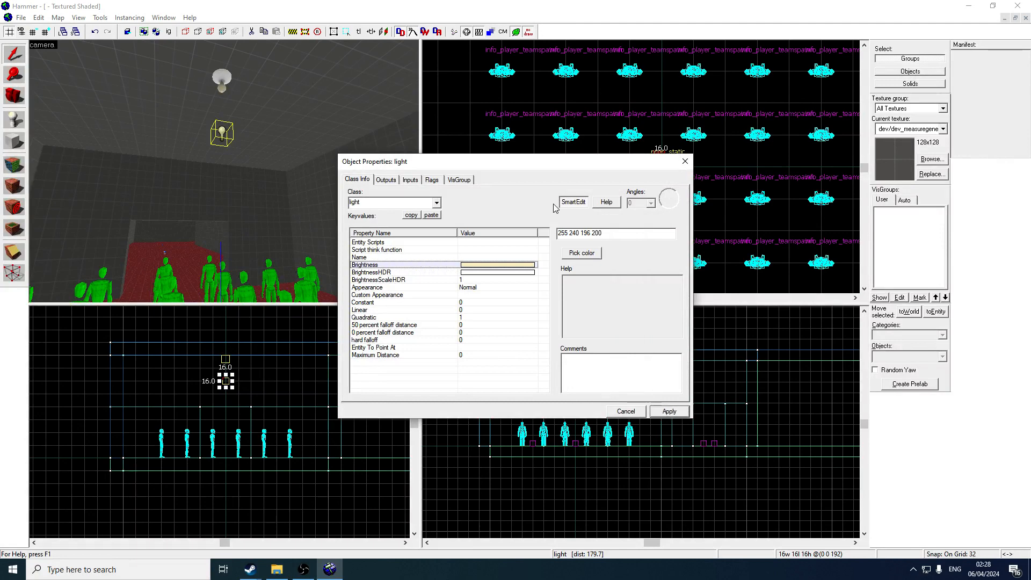
pyautogui.click(685, 162)
# Copy the lightbulb prop and its light into the adjoining room at x 416, y 0, keeping their heights.
pyautogui.scroll(-2, 264, 426)
pyautogui.scroll(4, 250, 434)
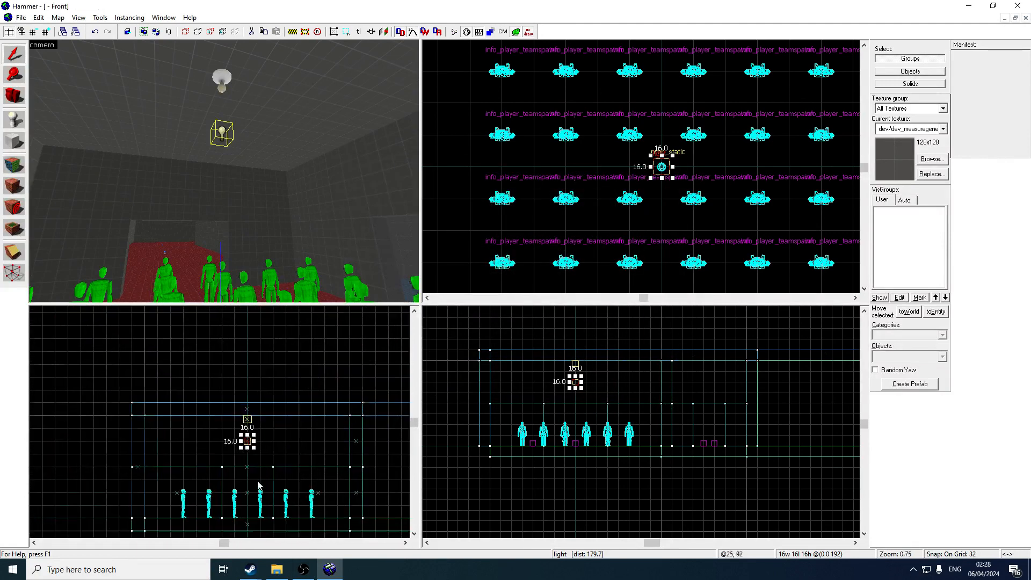
pyautogui.moveTo(246, 449); pyautogui.dragTo(245, 445)
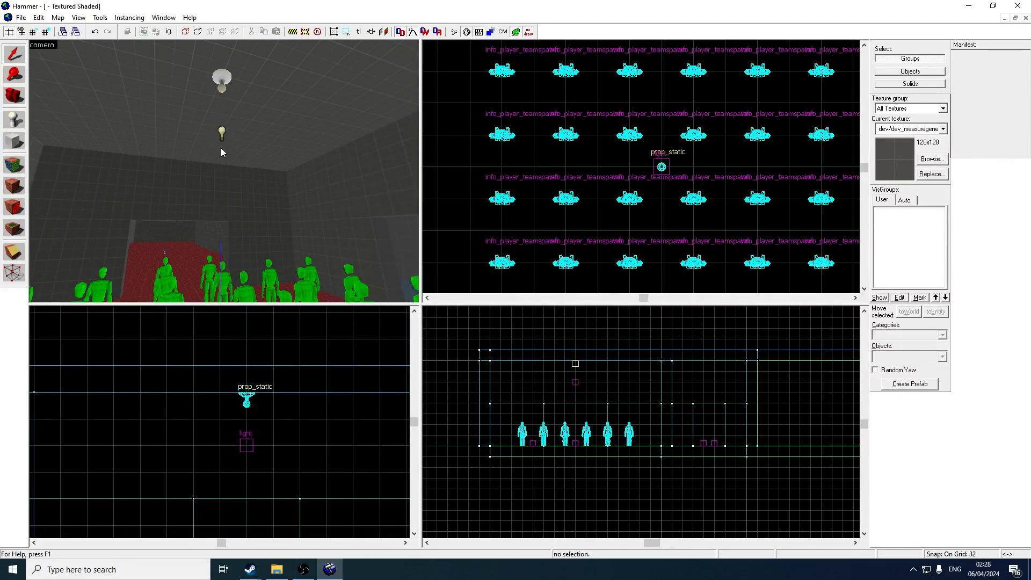
pyautogui.scroll(-3, 665, 128)
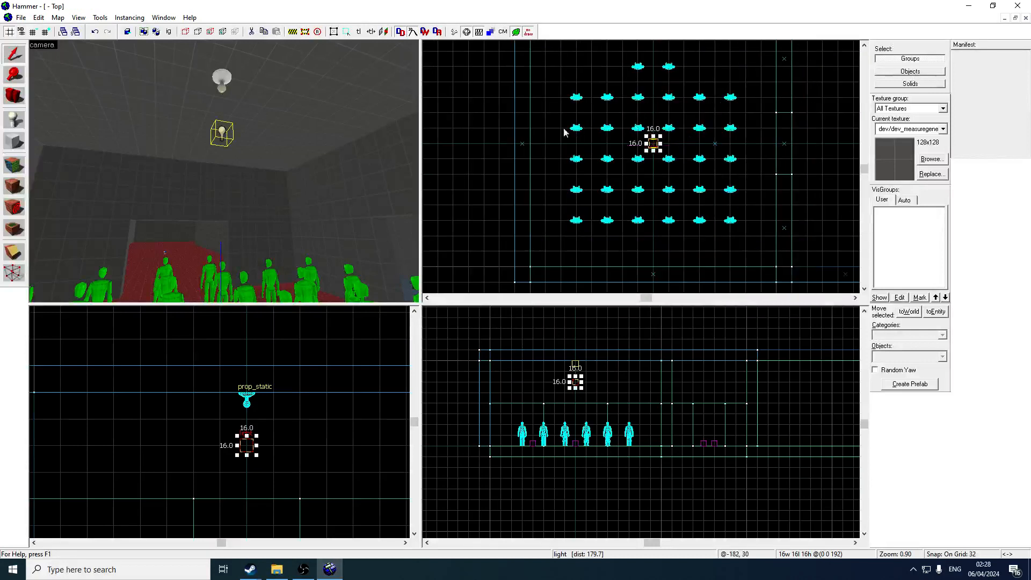
pyautogui.click(237, 95)
pyautogui.moveTo(262, 104); pyautogui.dragTo(224, 176)
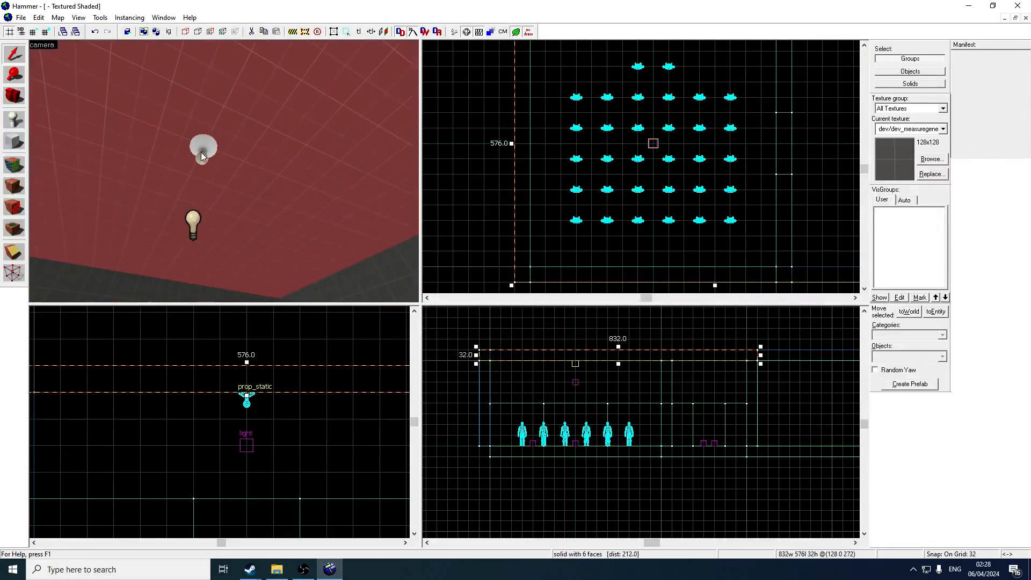
pyautogui.click(202, 157)
pyautogui.scroll(-2, 566, 169)
pyautogui.moveTo(543, 141); pyautogui.dragTo(680, 141)
pyautogui.click(193, 225)
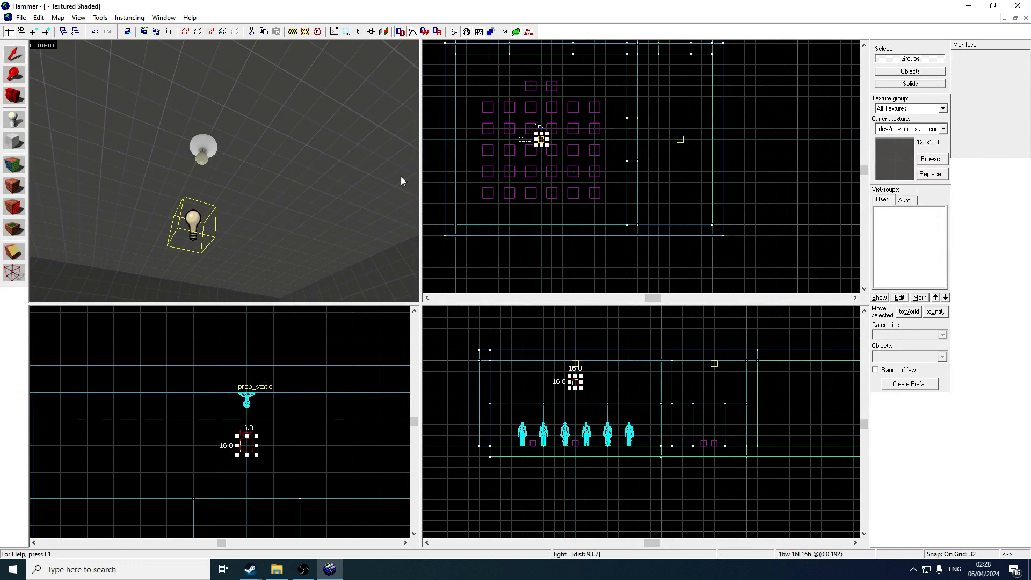
pyautogui.moveTo(541, 140); pyautogui.dragTo(680, 141)
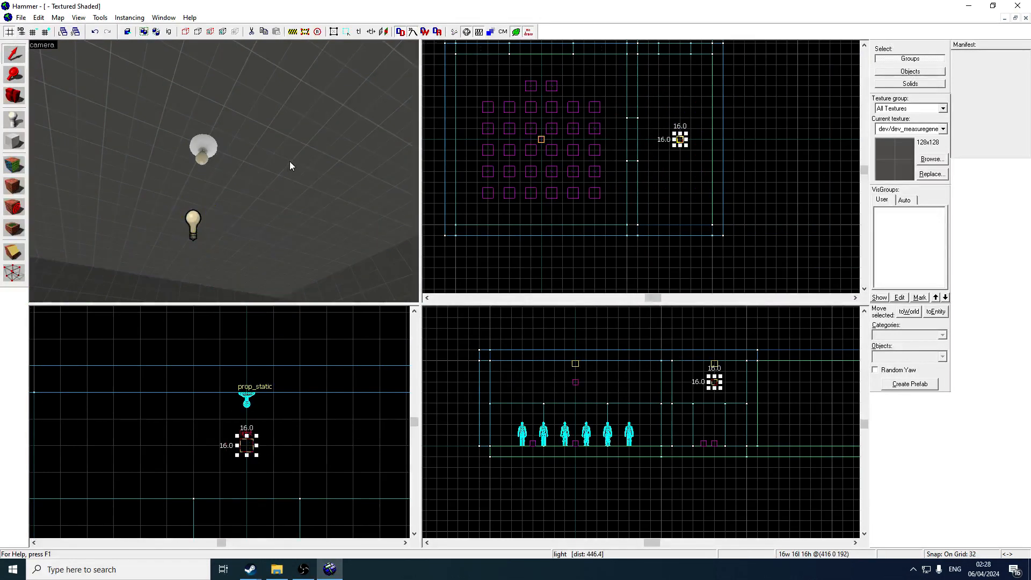
# Select the copied light and lightbulb prop together, reduce the grid to 16 and move them to x 400 in the adjoining room.
pyautogui.press('z')
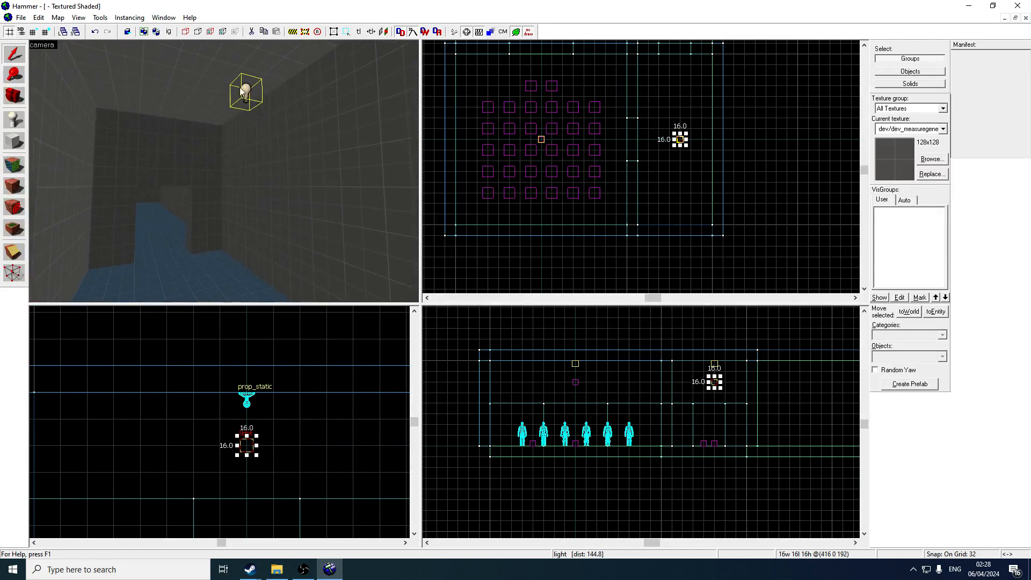
pyautogui.press('z')
pyautogui.keyDown('ctrl'); pyautogui.click(242, 177); pyautogui.keyUp('ctrl')
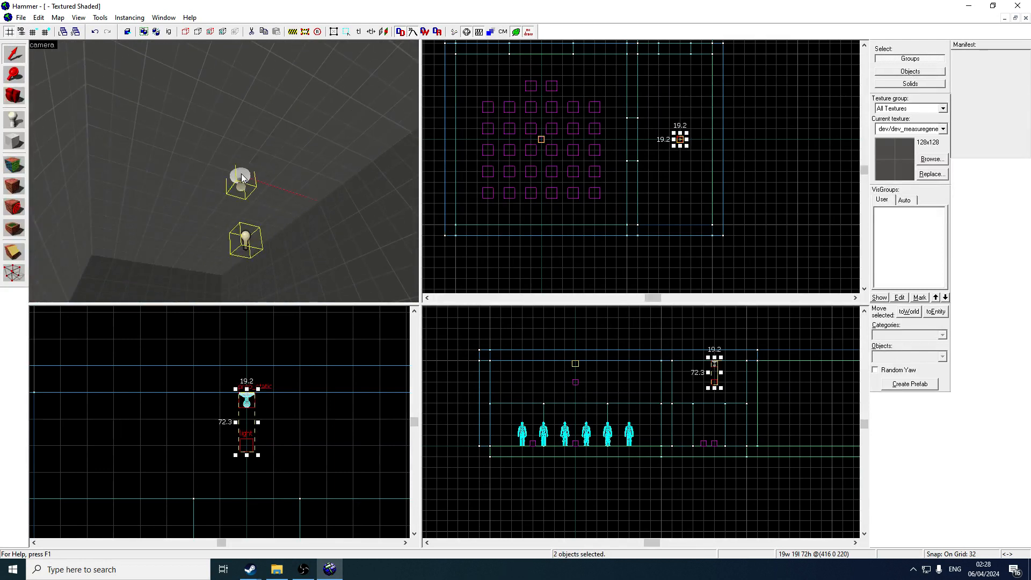
pyautogui.click(63, 32)
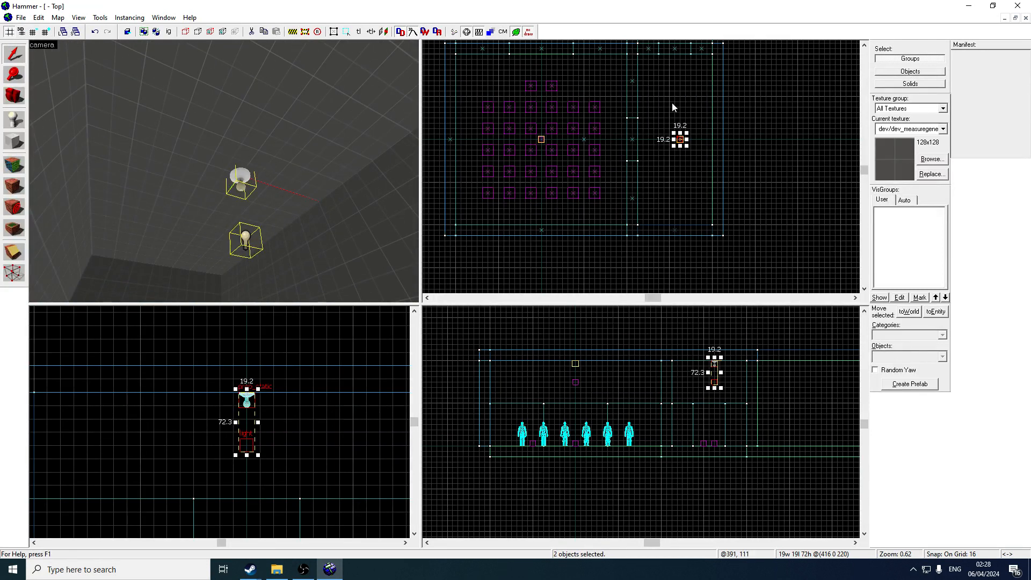
pyautogui.moveTo(679, 141); pyautogui.dragTo(674, 142)
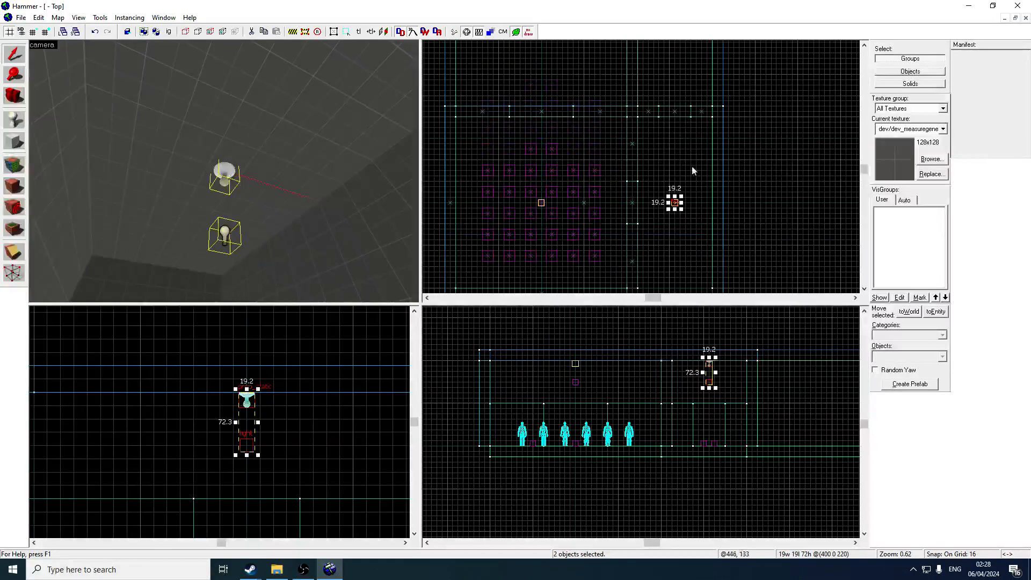
# Place an info_player_teamspawn entity on the blue floor of the adjoining room, near the copied light.
pyautogui.press('z')
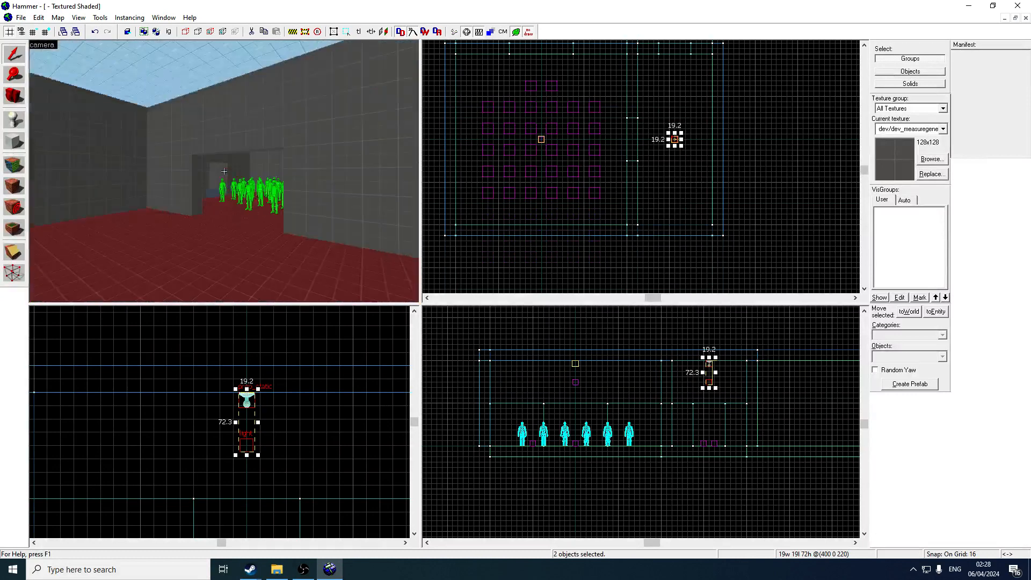
pyautogui.click(14, 119)
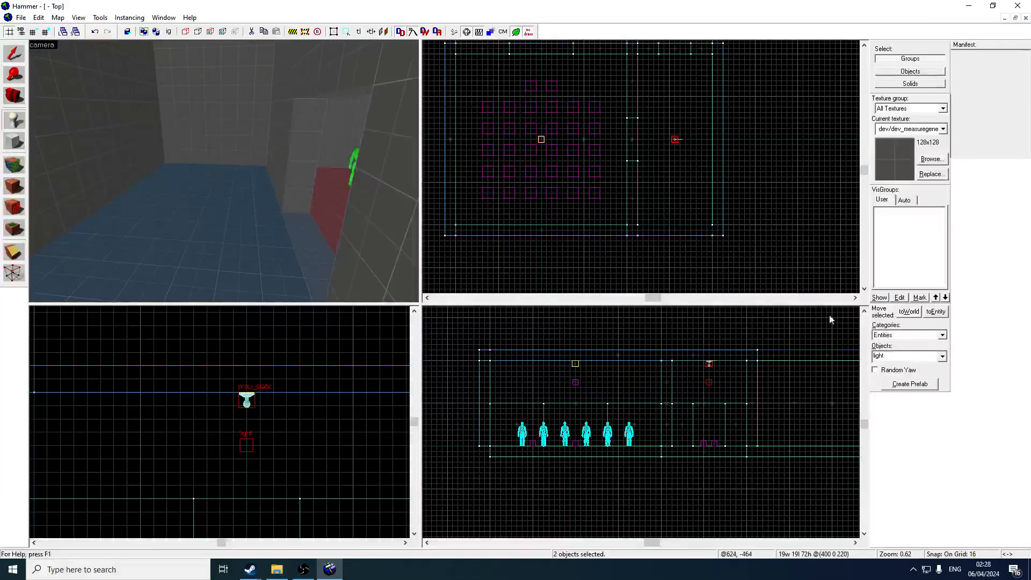
pyautogui.write('eam')
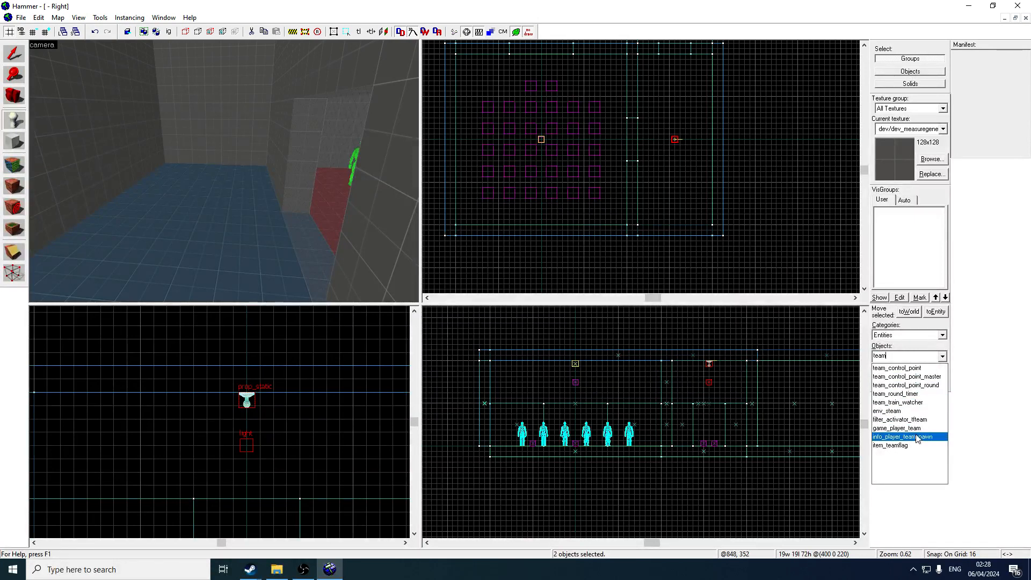
pyautogui.click(905, 437)
pyautogui.press('Return')
pyautogui.click(13, 54)
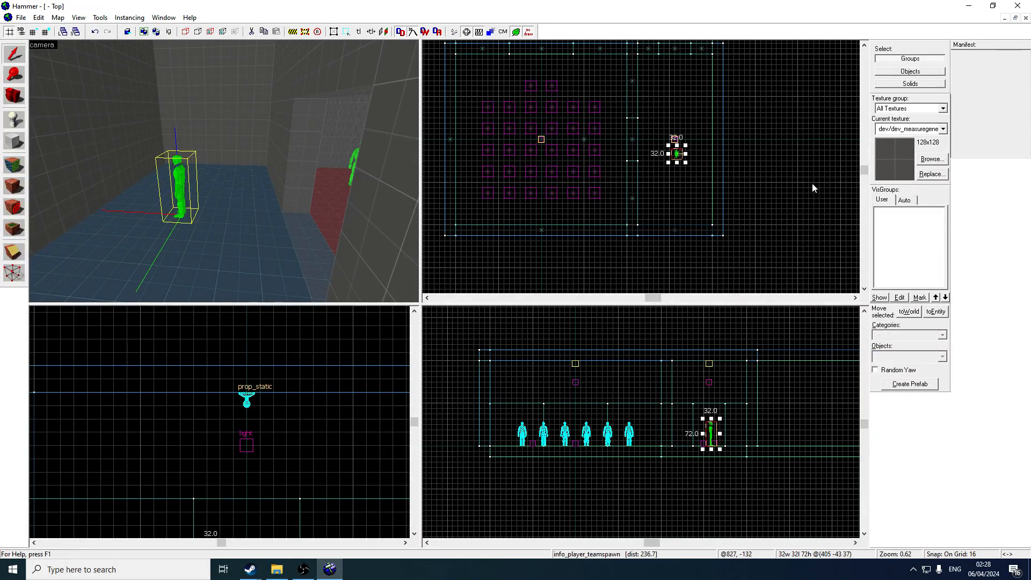
# Rotate the new team spawn 180 degrees about Z and move it directly under the light at x 400, y 0.
pyautogui.rightClick(678, 155)
pyautogui.click(708, 326)
pyautogui.write('1')
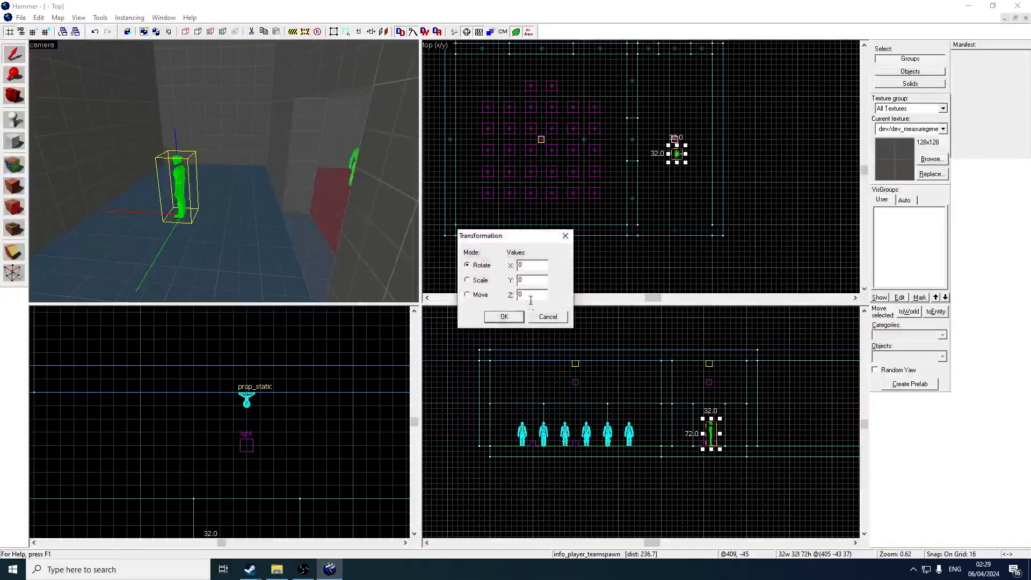
pyautogui.write('80')
pyautogui.press('Return')
pyautogui.scroll(1, 660, 187)
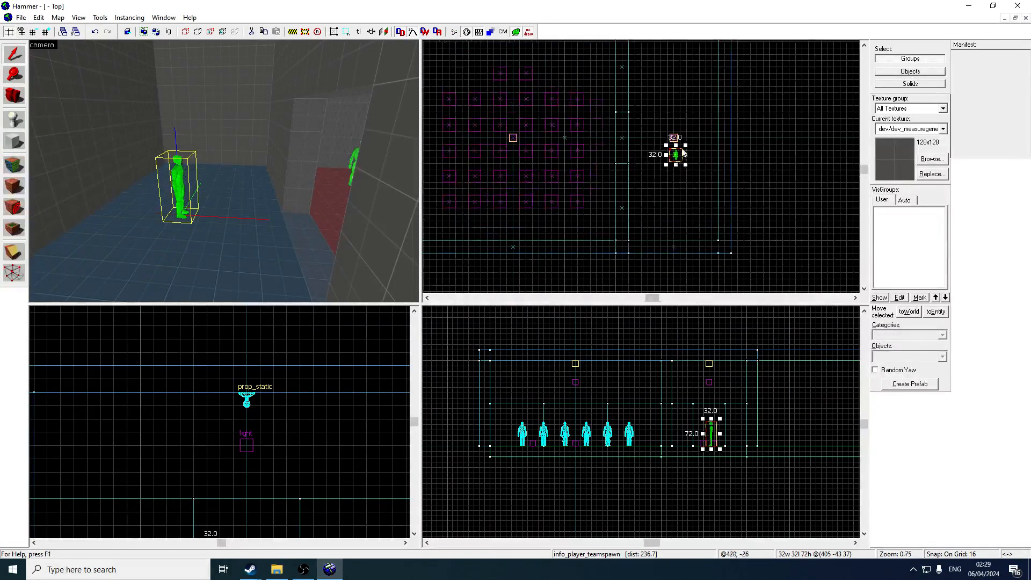
pyautogui.moveTo(671, 156); pyautogui.dragTo(666, 144)
# Assign the new spawn point to a specific team in its properties, close them and clear the selection.
pyautogui.doubleClick(172, 198)
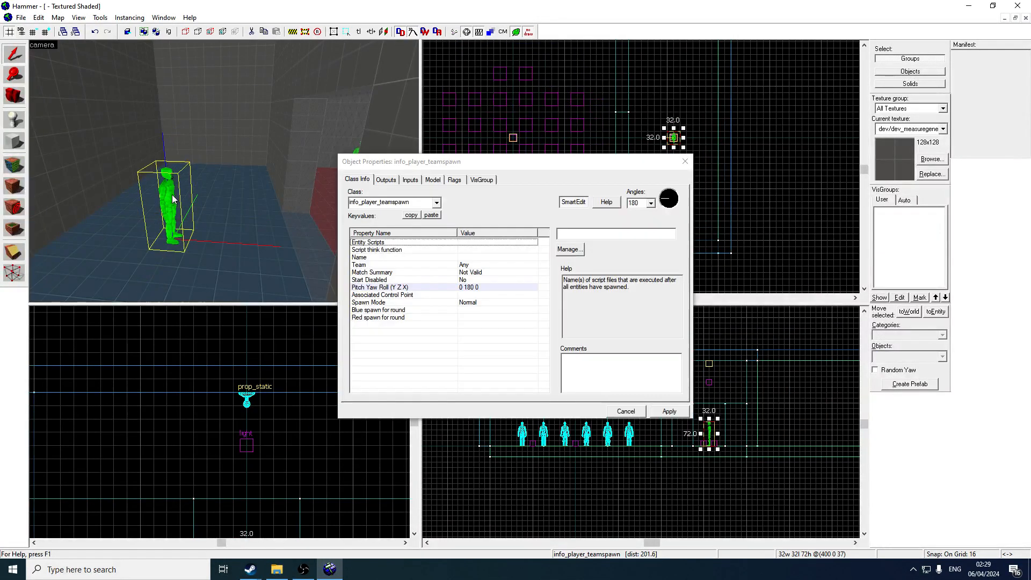
pyautogui.click(490, 264)
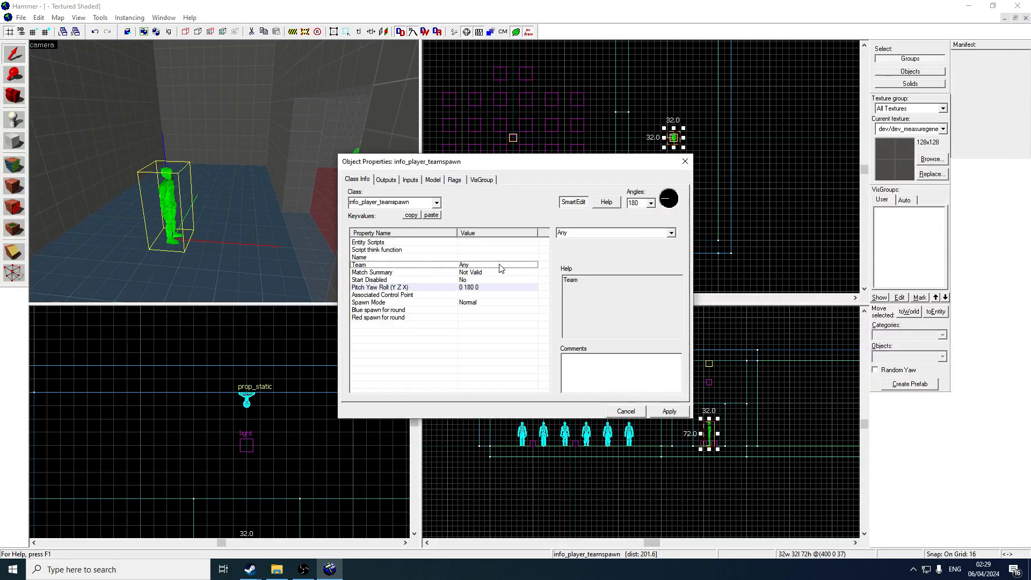
pyautogui.click(671, 233)
pyautogui.click(633, 257)
pyautogui.click(685, 161)
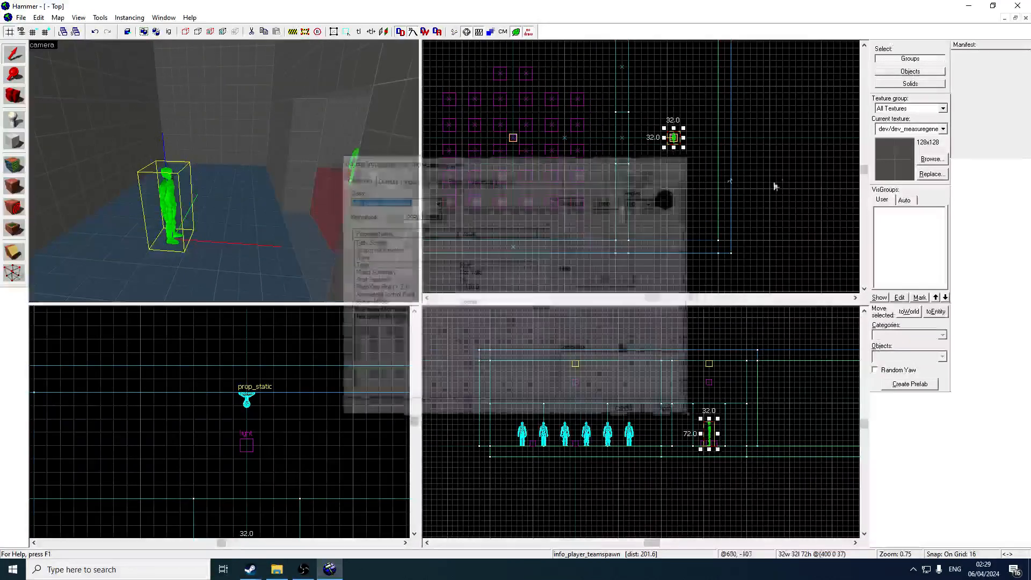
pyautogui.press('Escape')
# Select the end-wall brush of the red-floored corridor and extend its lower edge down so the wall is 256 units high.
pyautogui.press('z')
pyautogui.press('w')
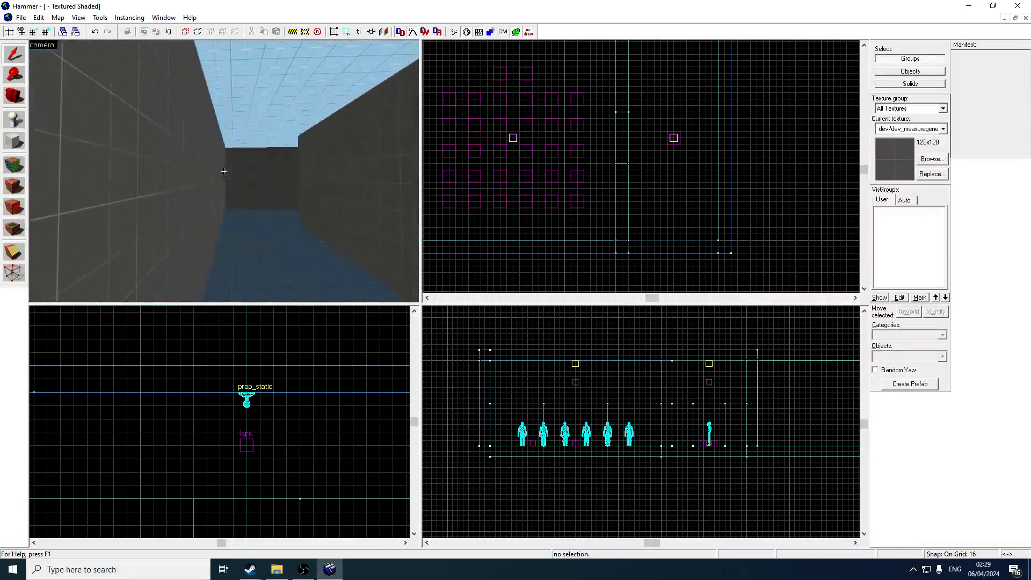
pyautogui.press('w')
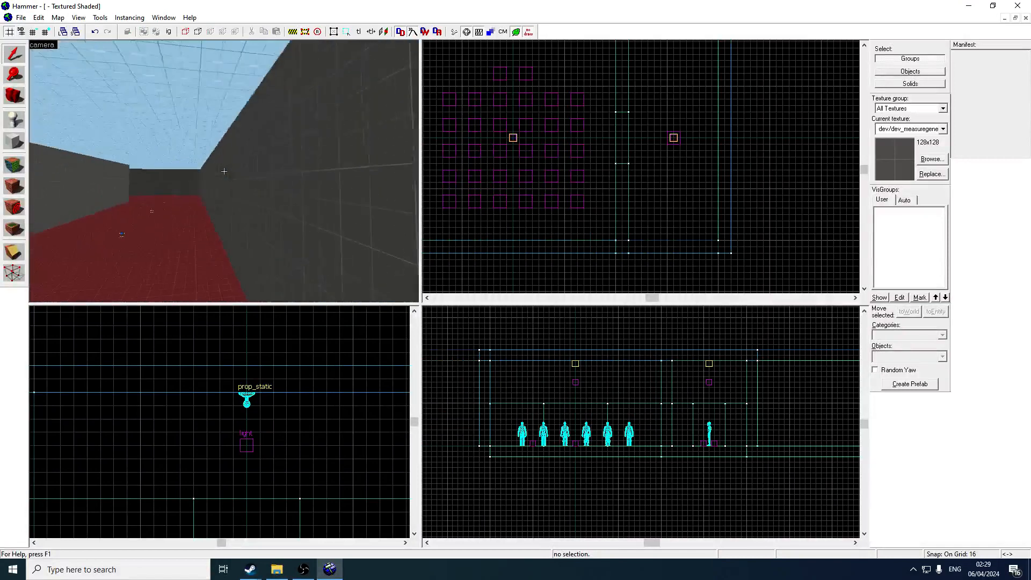
pyautogui.press('w')
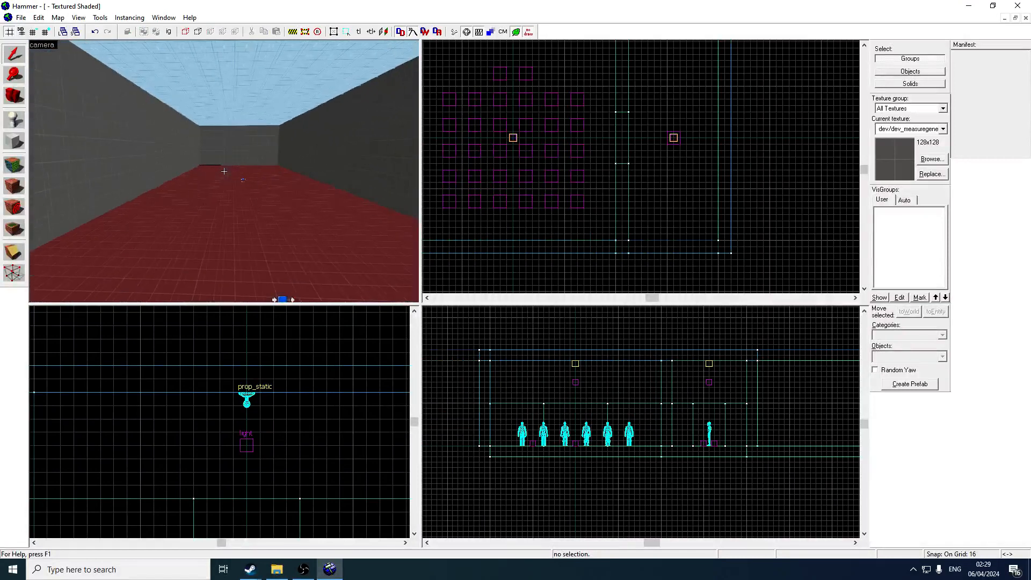
pyautogui.press('w')
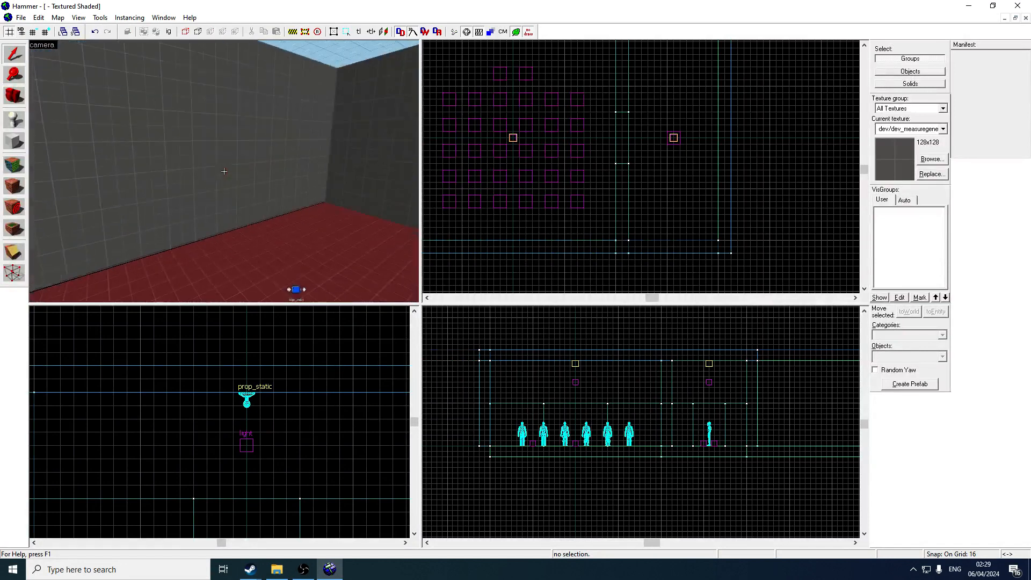
pyautogui.press('w')
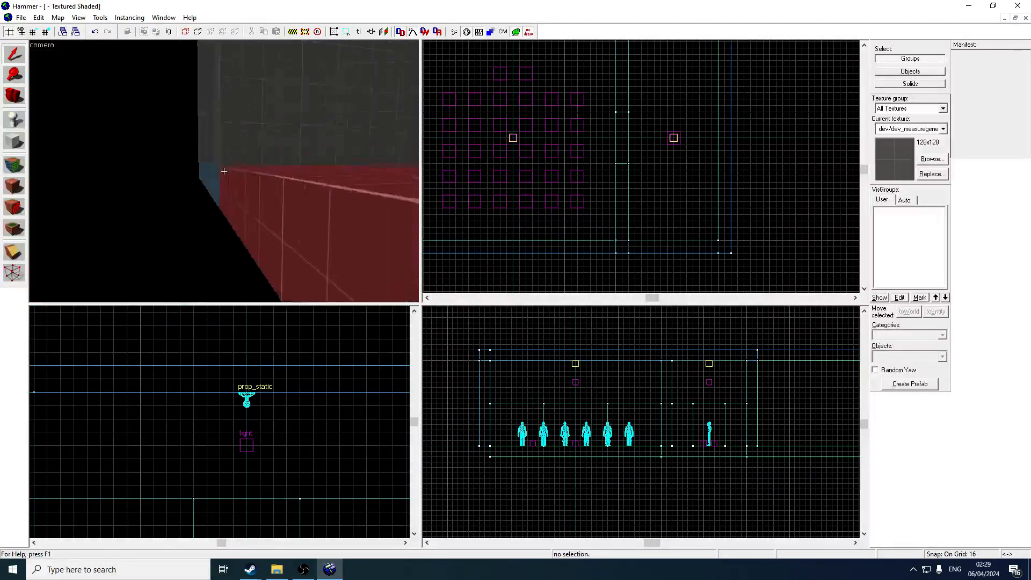
pyautogui.click(240, 195)
pyautogui.scroll(3, 490, 451)
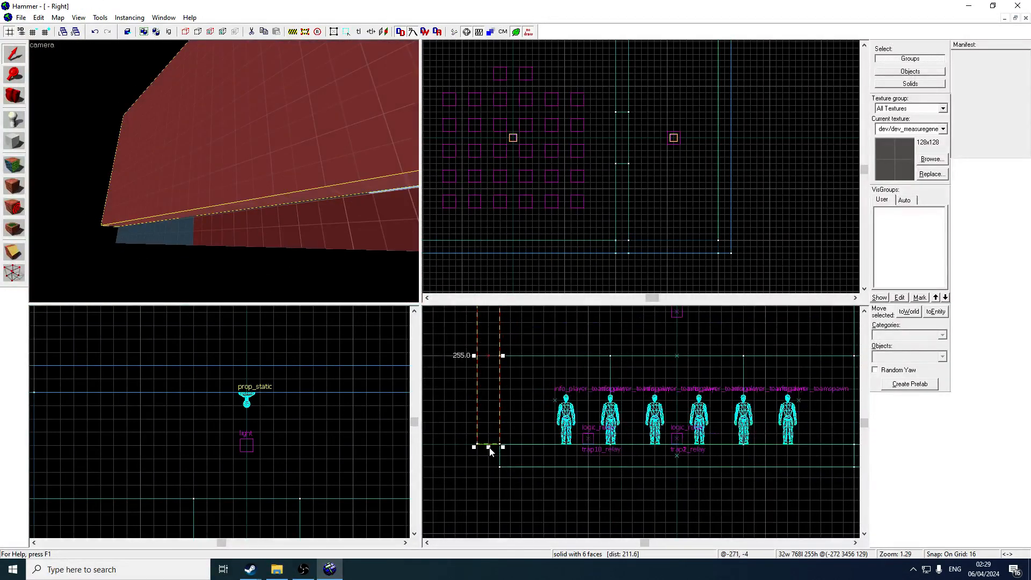
pyautogui.moveTo(487, 447); pyautogui.dragTo(488, 447)
pyautogui.press('z')
pyautogui.press('w')
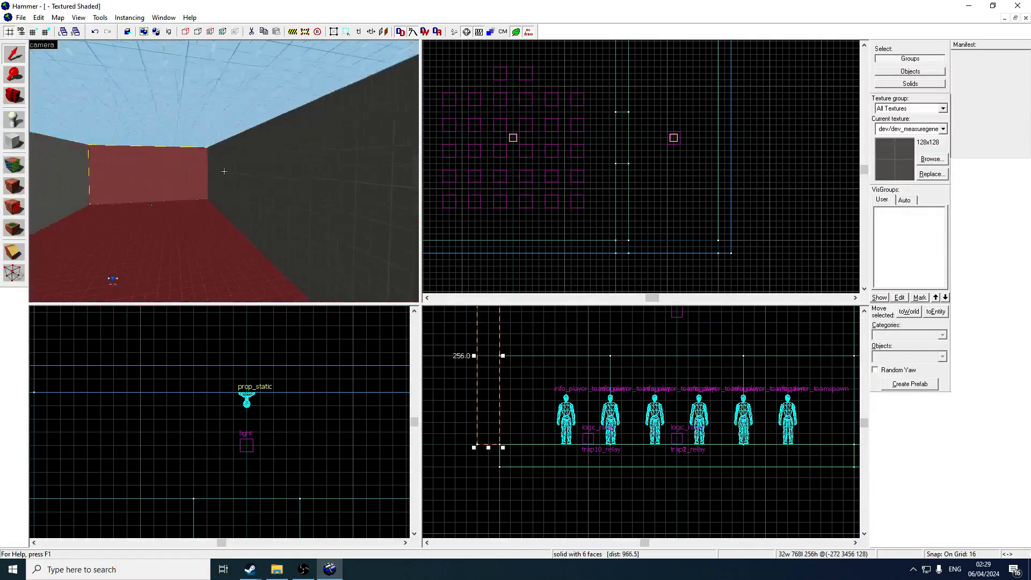
pyautogui.press('z')
# Filter the texture browser by generic and choose the orange dev_measuregeneric01 texture.
pyautogui.click(14, 141)
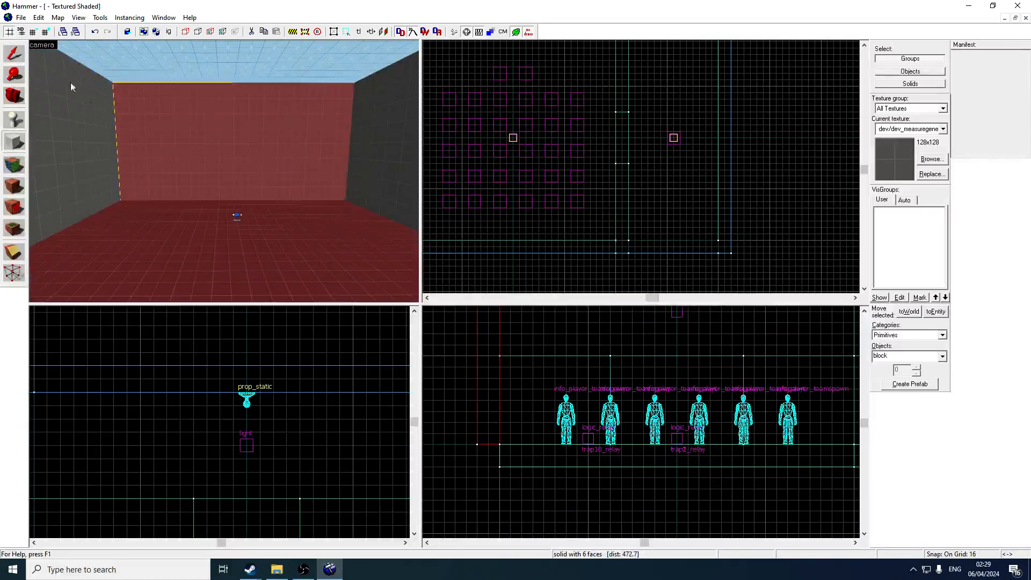
pyautogui.click(14, 54)
pyautogui.click(932, 158)
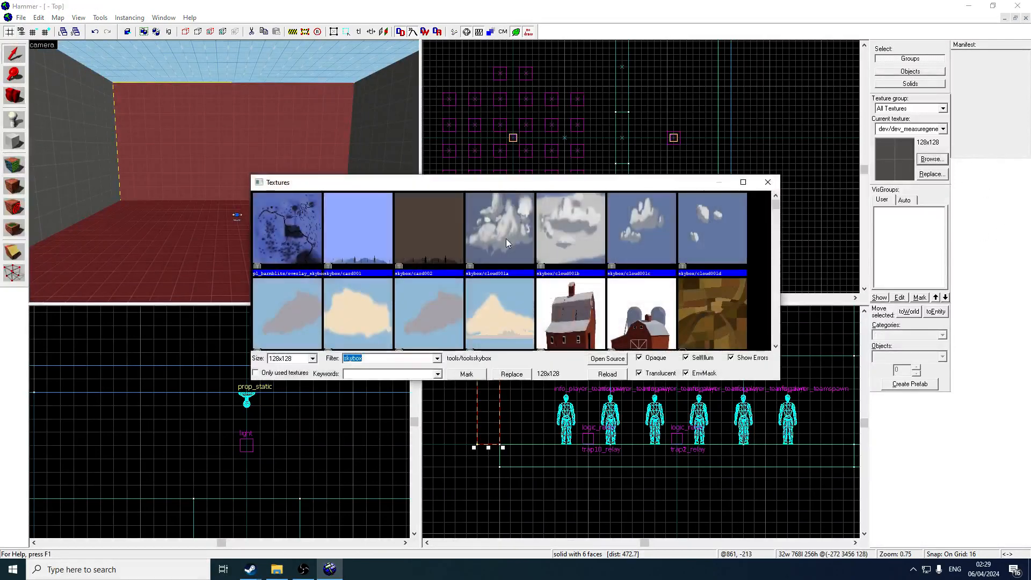
pyautogui.write('deneric')
pyautogui.doubleClick(414, 254)
# Choose the grey dev/dev_measuregeneric01b texture for a new block.
pyautogui.press('z')
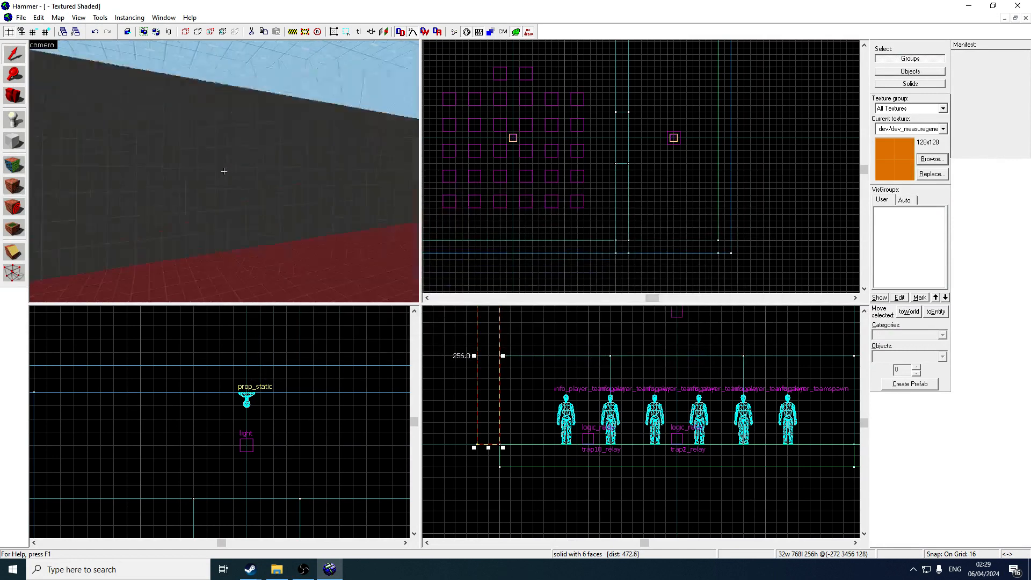
pyautogui.press('s')
pyautogui.press('w')
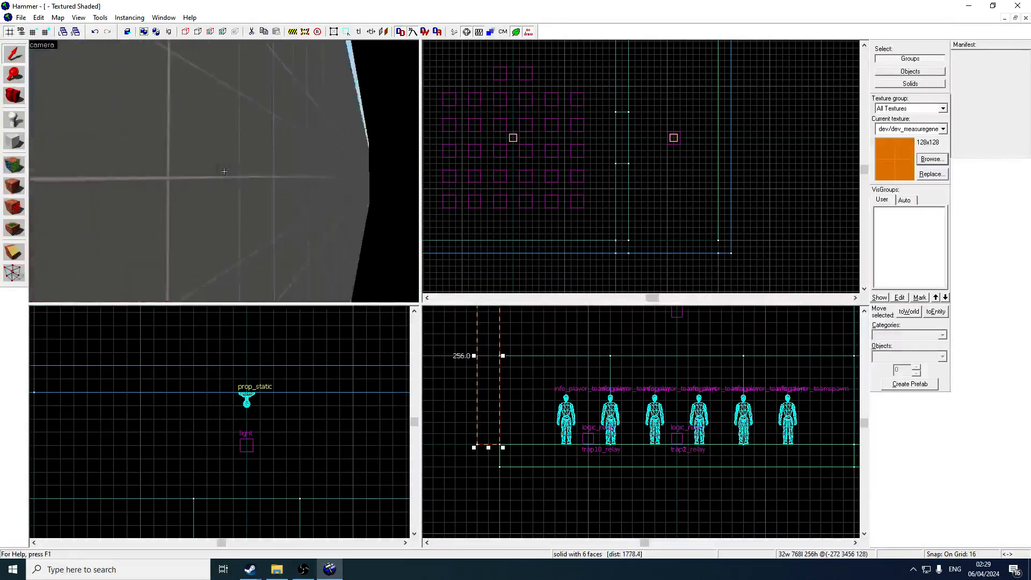
pyautogui.press('s')
pyautogui.press('z')
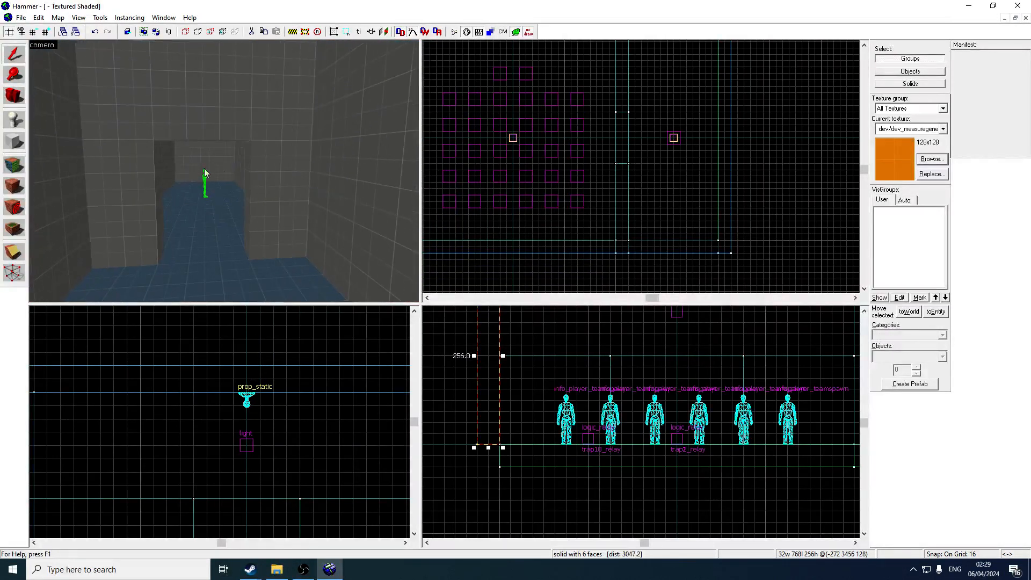
pyautogui.hotkey('shift', 'b')
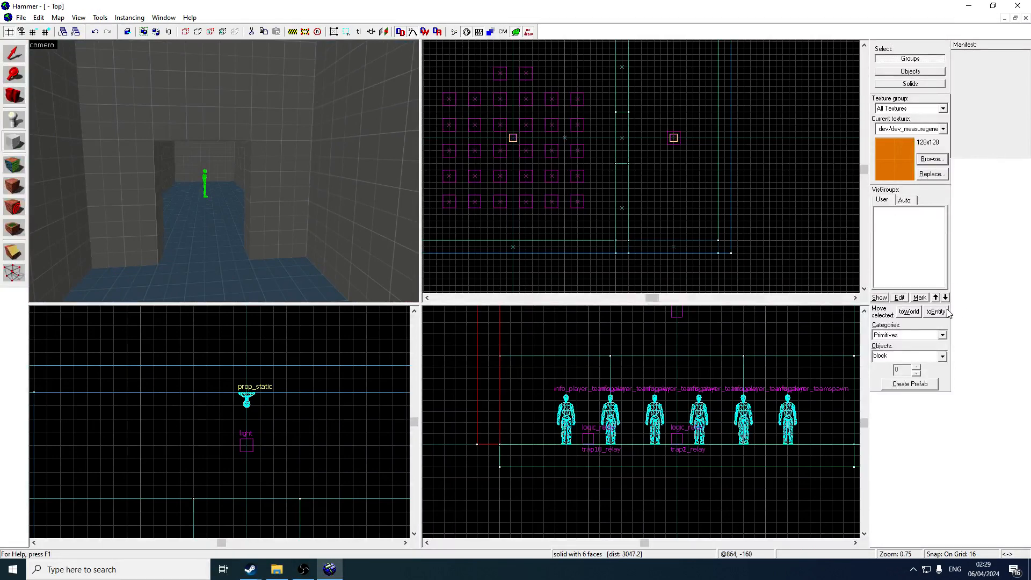
pyautogui.click(931, 159)
pyautogui.doubleClick(478, 237)
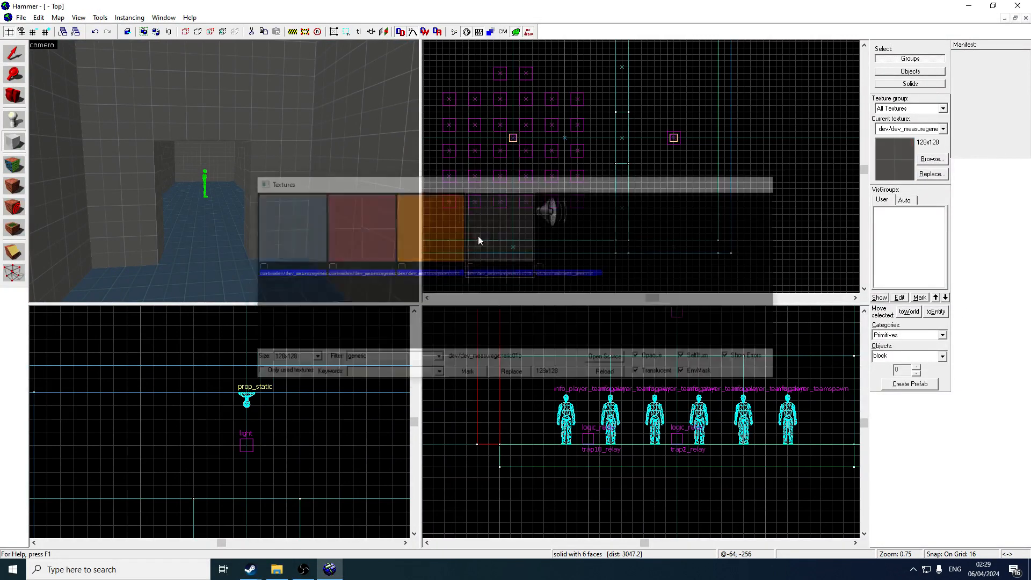
# Filter the texture browser by dev and choose the dev/twenty texture.
pyautogui.click(934, 159)
pyautogui.write('dev')
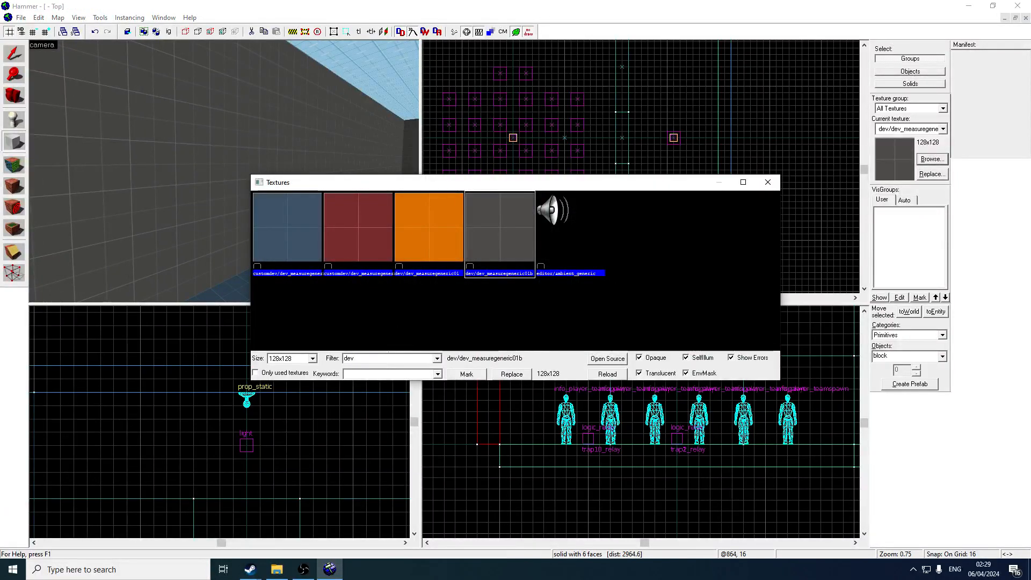
pyautogui.moveTo(775, 267); pyautogui.dragTo(756, 333)
pyautogui.doubleClick(706, 288)
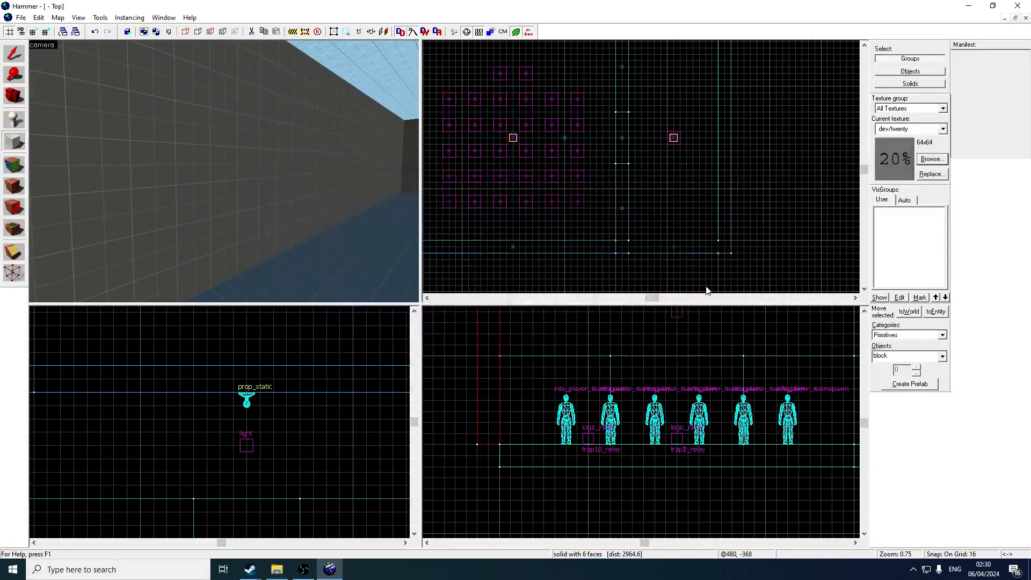
# Outline a new block 16 wide and 32 long against the blue-floored corridor's wall, centred at x 296, y 576.
pyautogui.press('Up')
pyautogui.press('Up')
pyautogui.scroll(-2, 593, 167)
pyautogui.press('Up')
pyautogui.scroll(4, 624, 170)
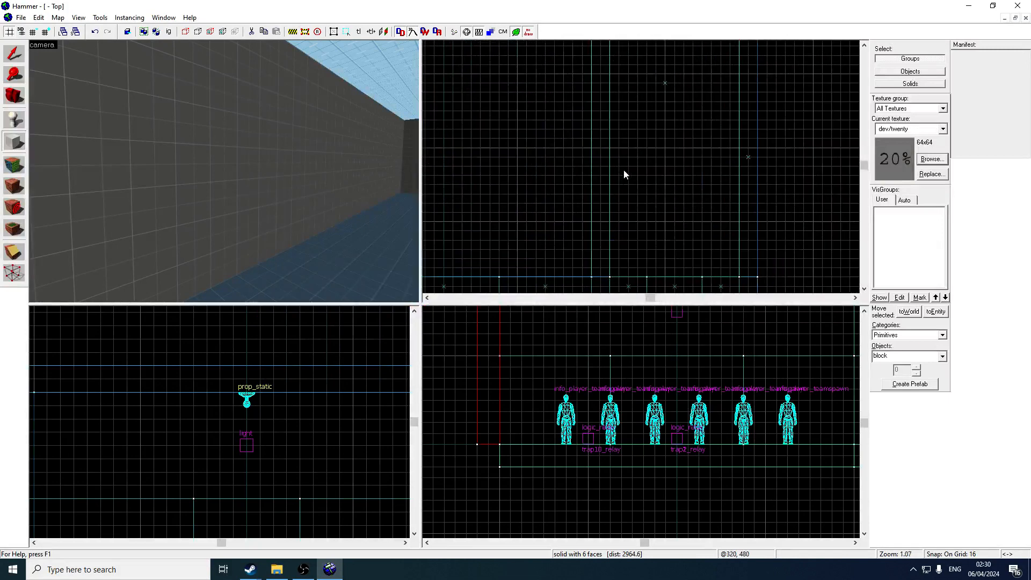
pyautogui.scroll(-4, 620, 166)
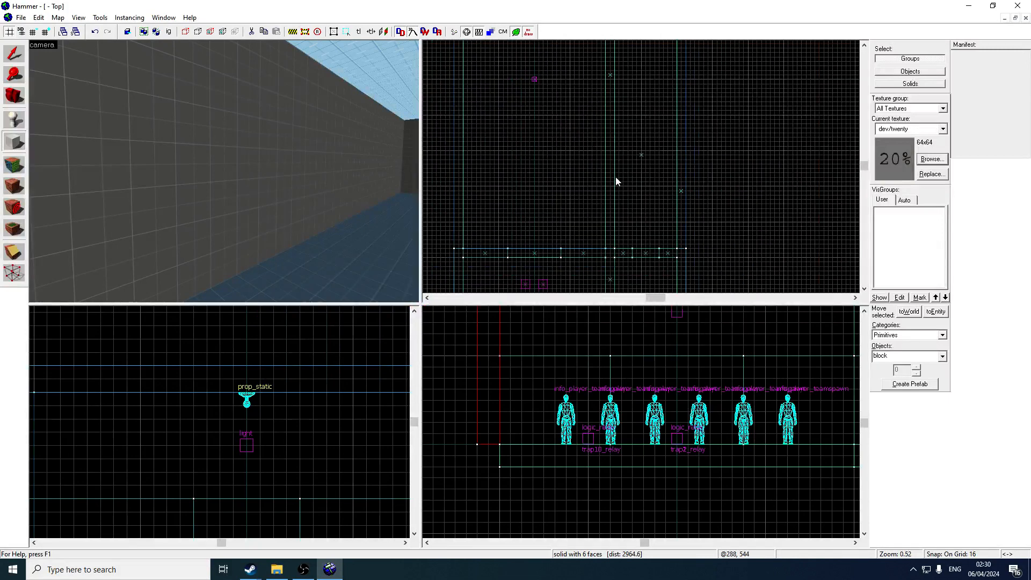
pyautogui.moveTo(616, 177)
pyautogui.mouseDown()
pyautogui.moveTo(627, 160)
pyautogui.moveTo(615, 173)
pyautogui.mouseUp()
pyautogui.scroll(2, 620, 164)
pyautogui.scroll(-5, 231, 403)
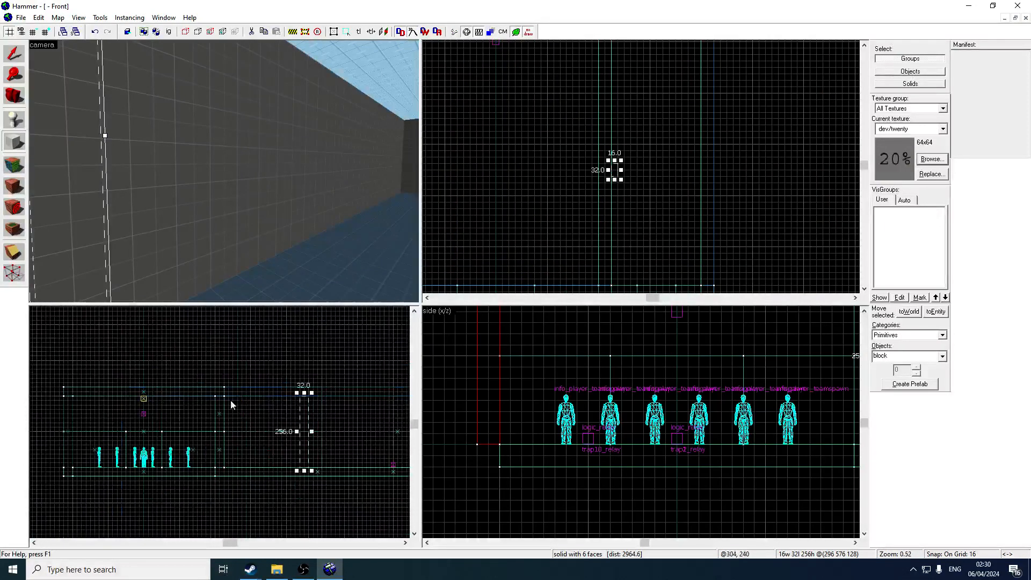
# Lower the block outline's top to a height of 48 units and create the block standing on the corridor floor.
pyautogui.press('z')
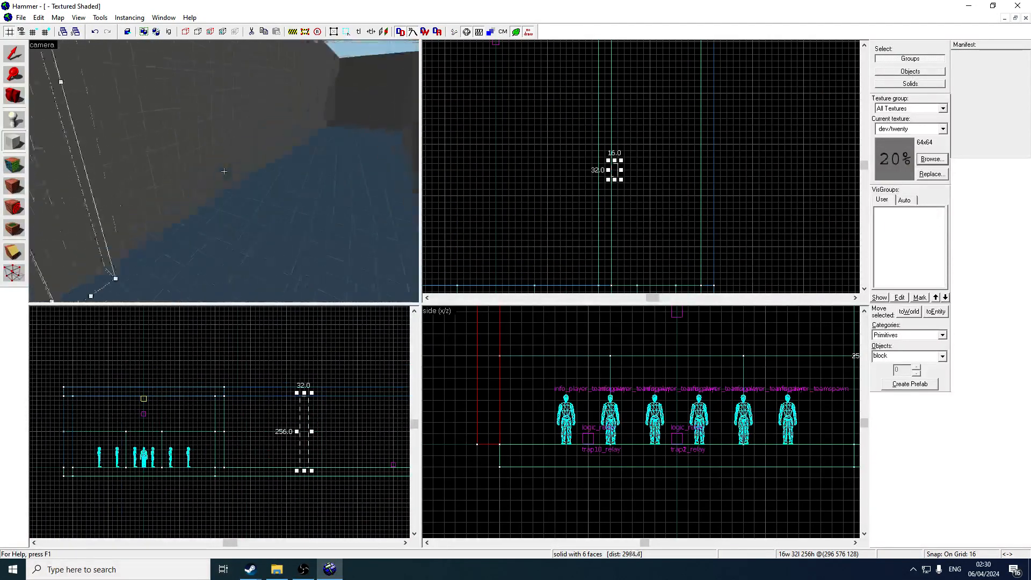
pyautogui.press('z')
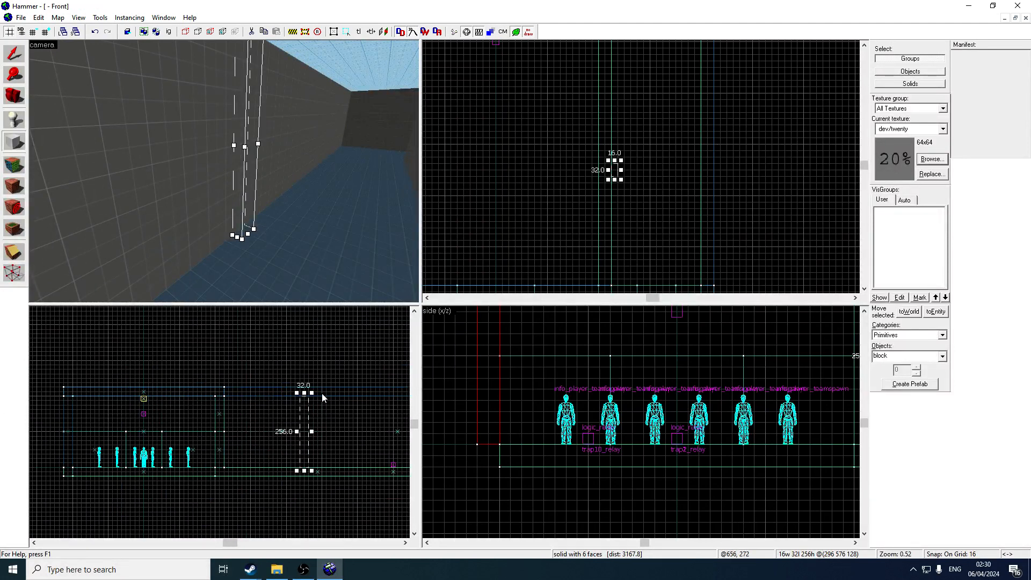
pyautogui.moveTo(304, 392); pyautogui.dragTo(320, 444)
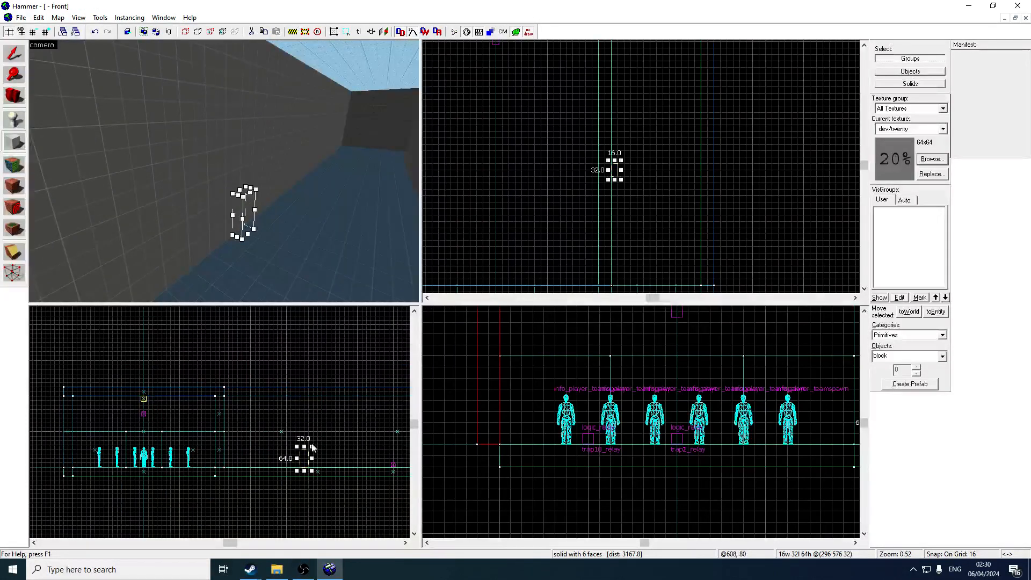
pyautogui.scroll(2, 310, 457)
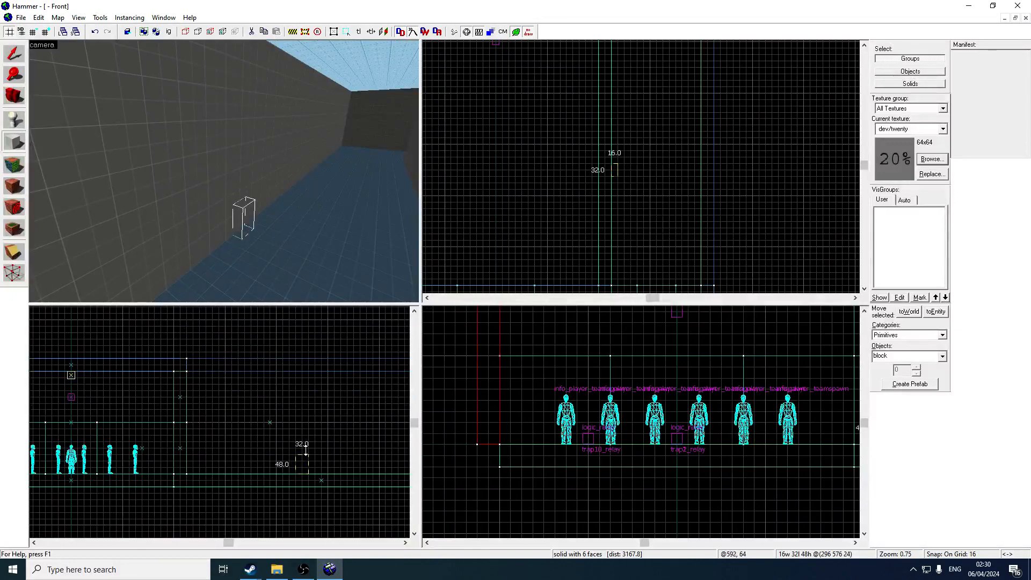
pyautogui.press('Return')
pyautogui.press('z')
pyautogui.press('w')
pyautogui.press('d')
pyautogui.press('z')
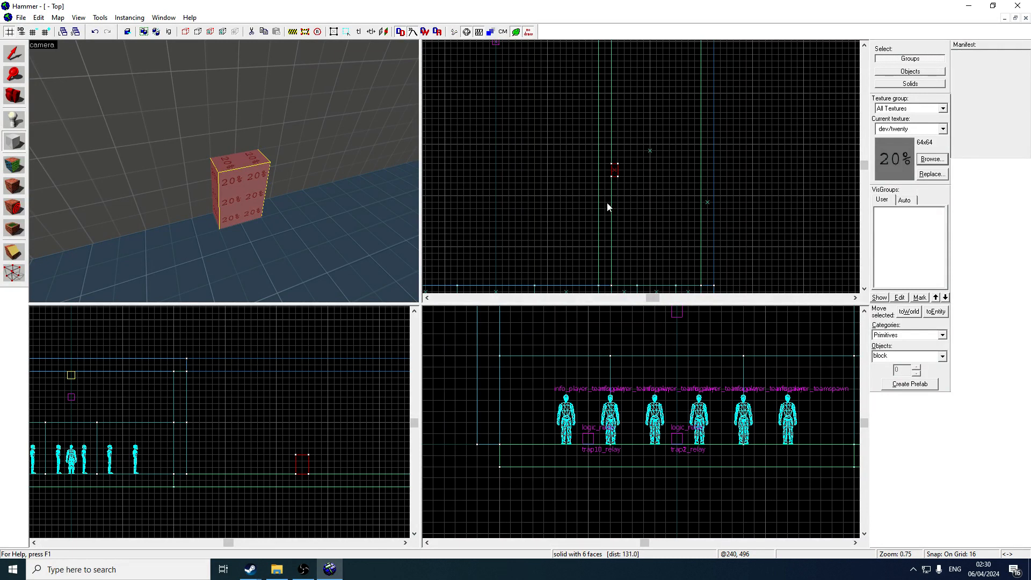
# Tie the dev/twenty block to a brush entity of class func_breakable and apply it.
pyautogui.click(935, 312)
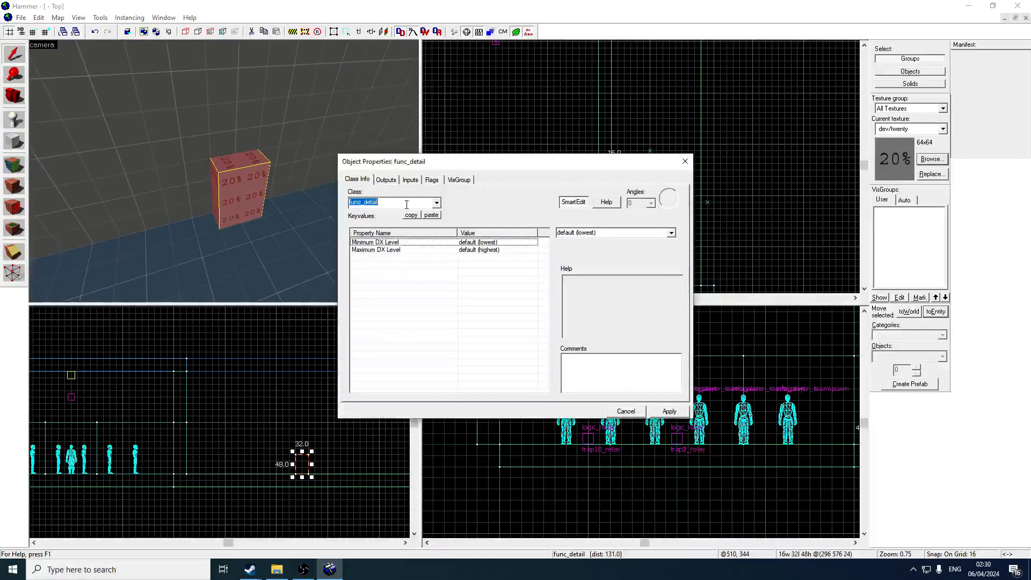
pyautogui.write('func_brea')
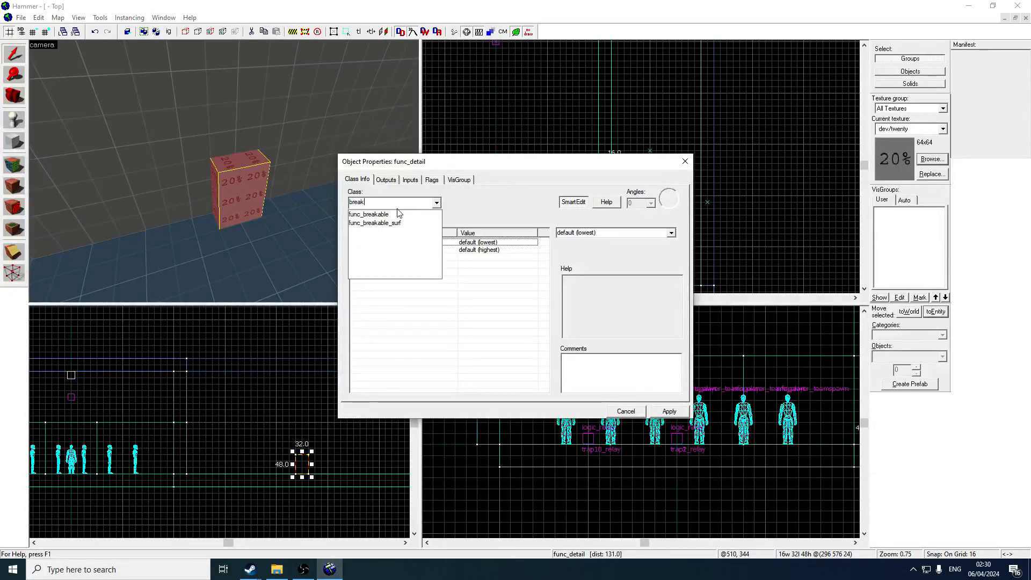
pyautogui.press('Return')
pyautogui.click(669, 411)
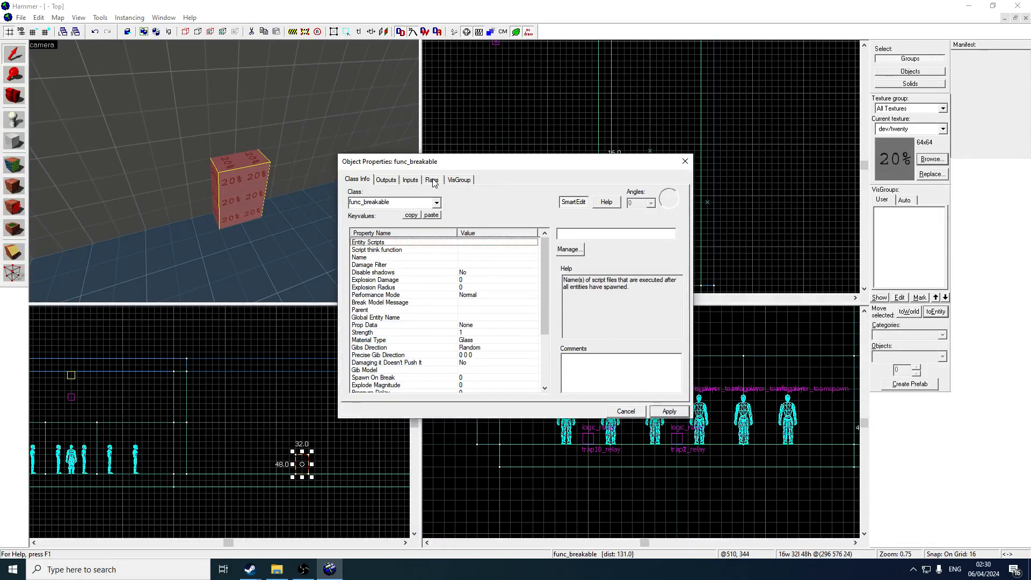
# Change the block entity's class to func_button and apply it.
pyautogui.doubleClick(400, 204)
pyautogui.write('func_but')
pyautogui.press('Return')
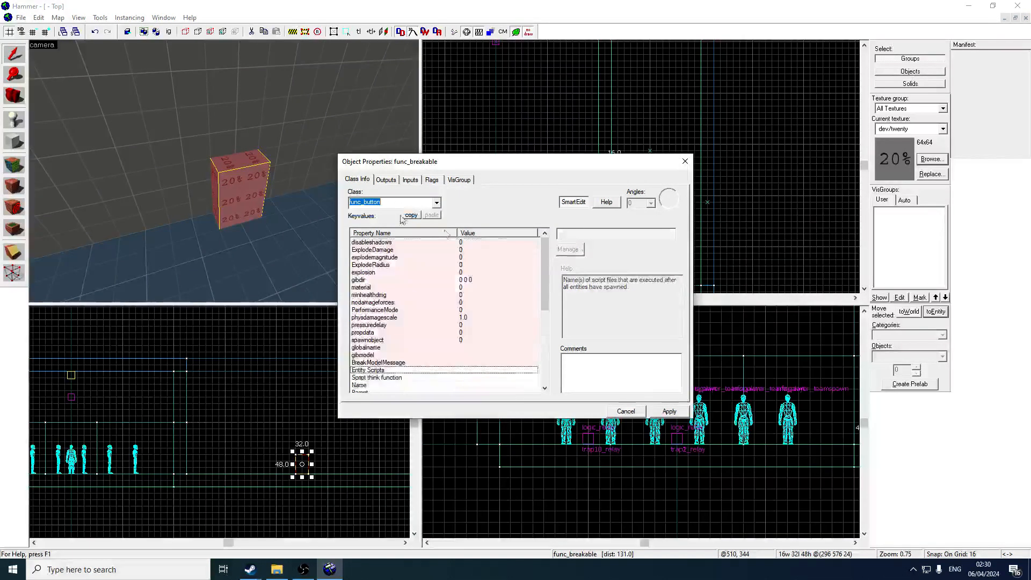
pyautogui.click(669, 411)
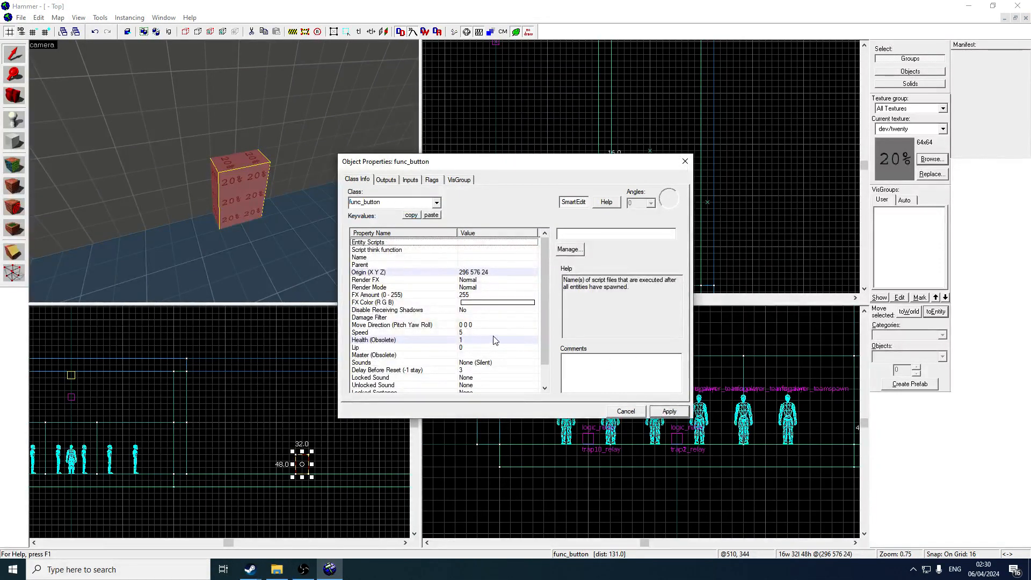
# Set the button's Health (Obsolete) property to 0 and apply it.
pyautogui.click(478, 340)
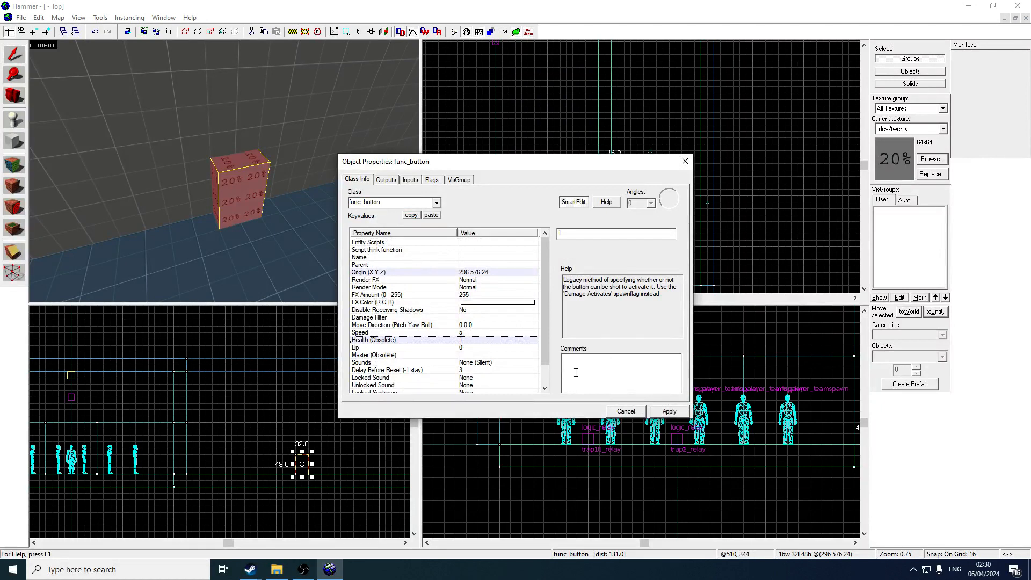
pyautogui.click(589, 232)
pyautogui.press('BackSpace')
pyautogui.click(674, 415)
# Enable the button's Damage Activates flag and keep Use Activates enabled.
pyautogui.click(431, 180)
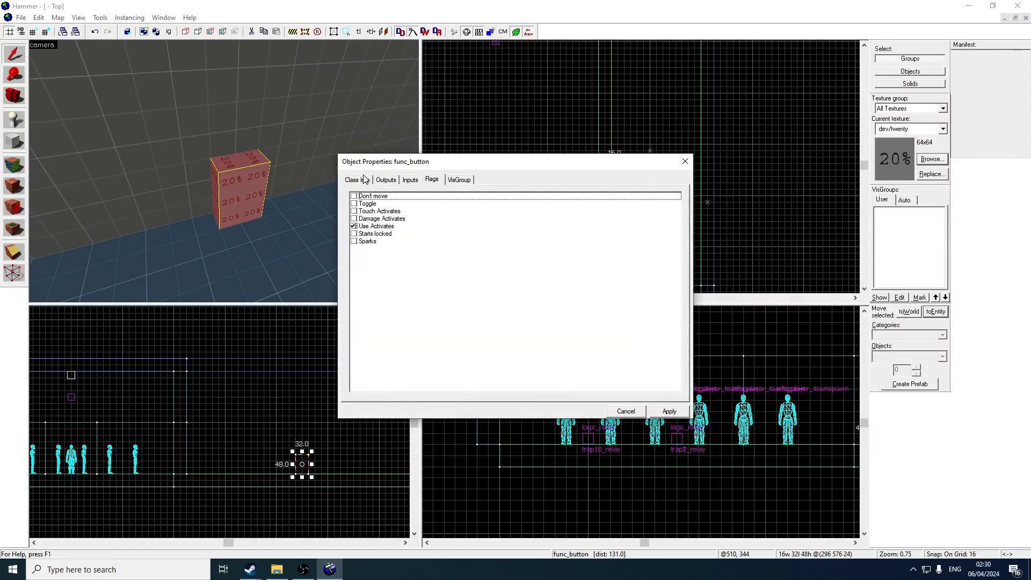
pyautogui.click(373, 227)
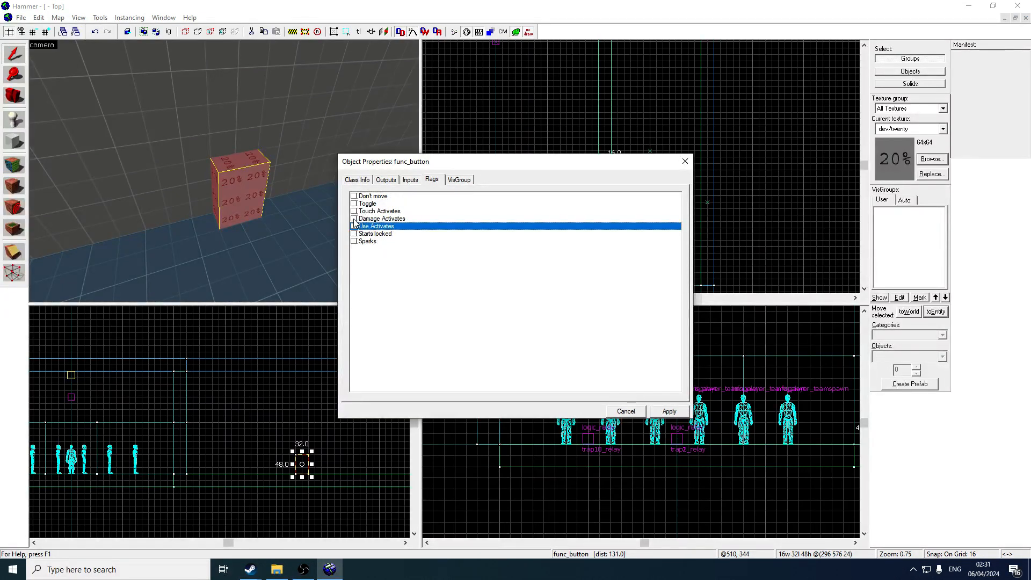
pyautogui.click(353, 219)
pyautogui.click(354, 226)
pyautogui.click(357, 180)
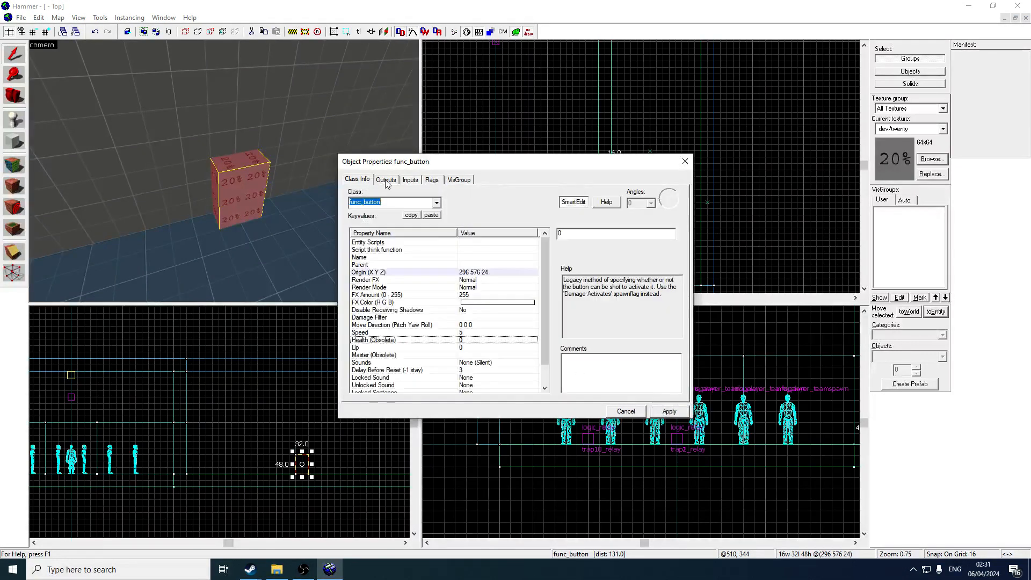
# Add an output to the button that fires on OnPressed and apply it.
pyautogui.click(386, 180)
pyautogui.click(413, 387)
pyautogui.click(432, 180)
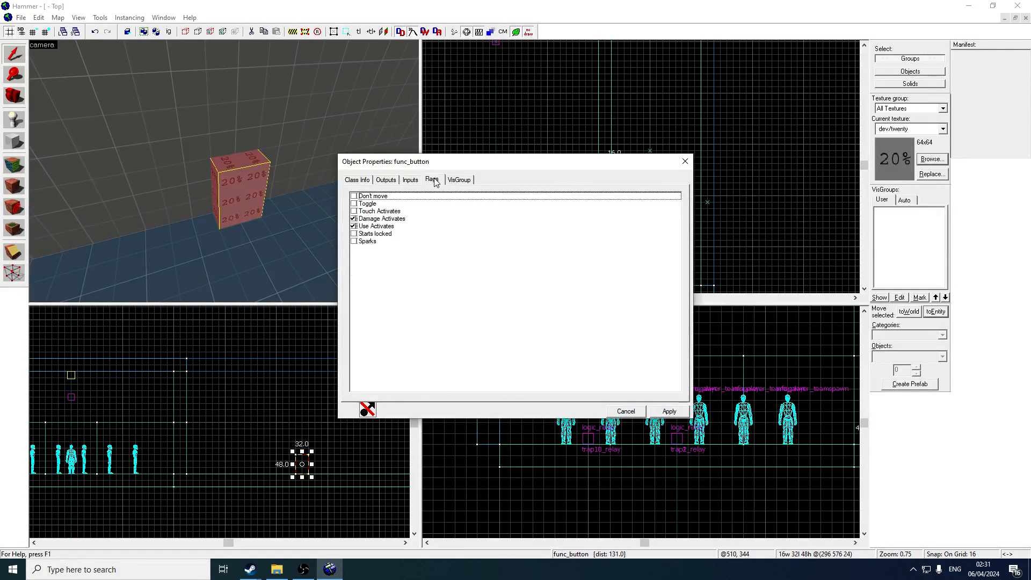
pyautogui.click(376, 228)
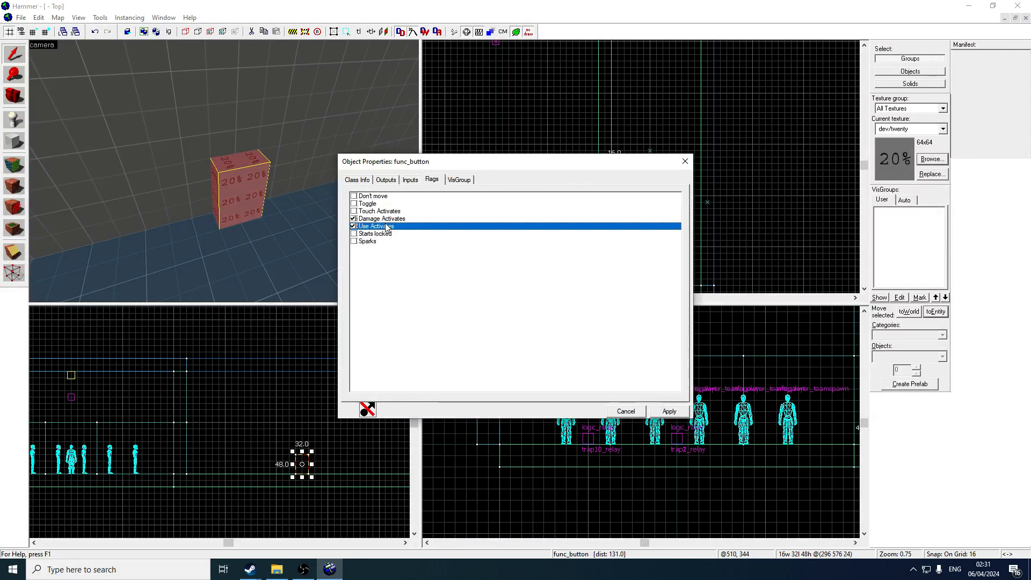
pyautogui.click(382, 179)
pyautogui.click(545, 315)
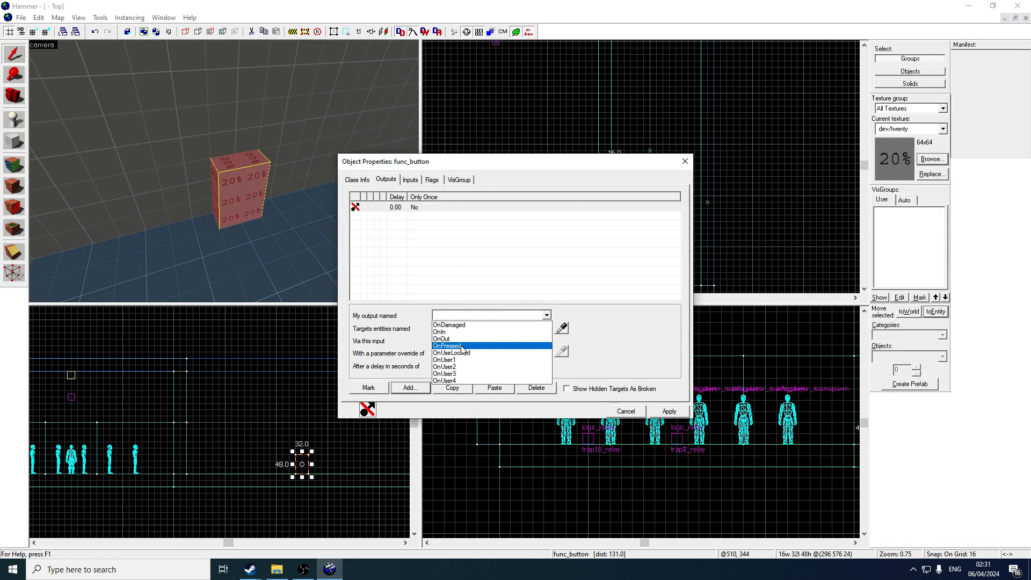
pyautogui.click(463, 347)
pyautogui.click(668, 412)
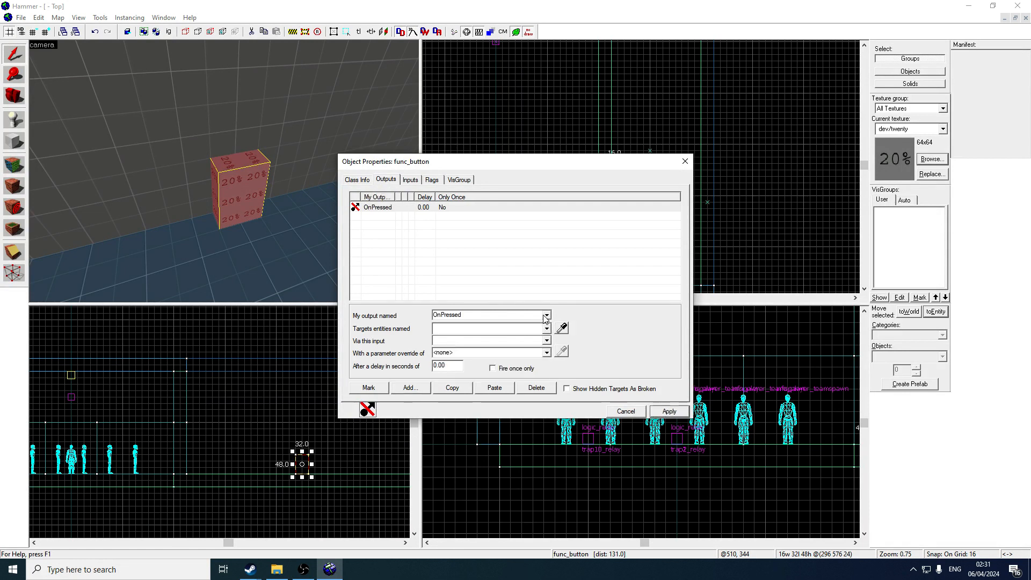
# Point the button's OnPressed output at !self with the Kill input.
pyautogui.click(547, 315)
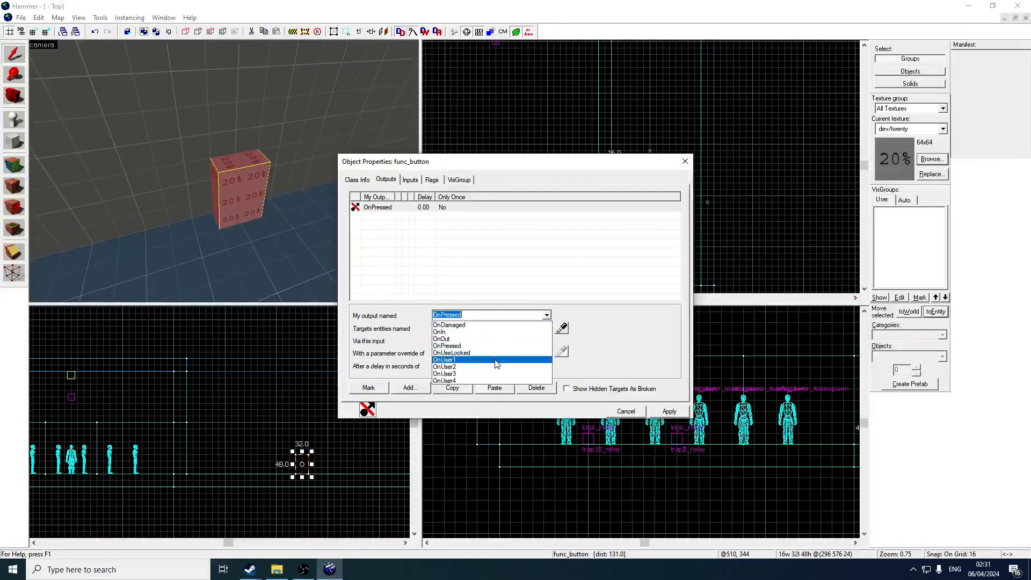
pyautogui.click(504, 346)
pyautogui.click(547, 328)
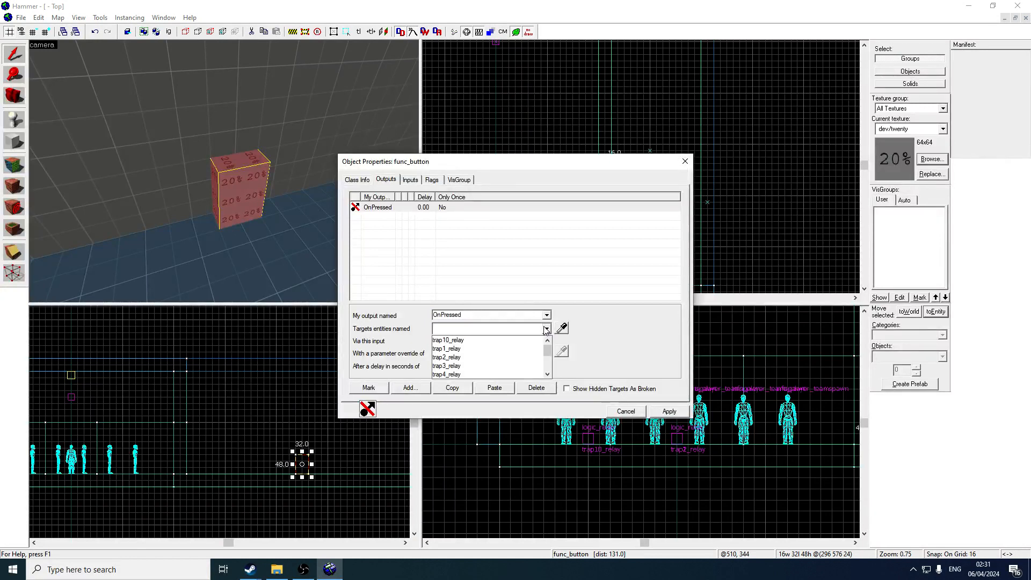
pyautogui.click(546, 329)
pyautogui.write('!self')
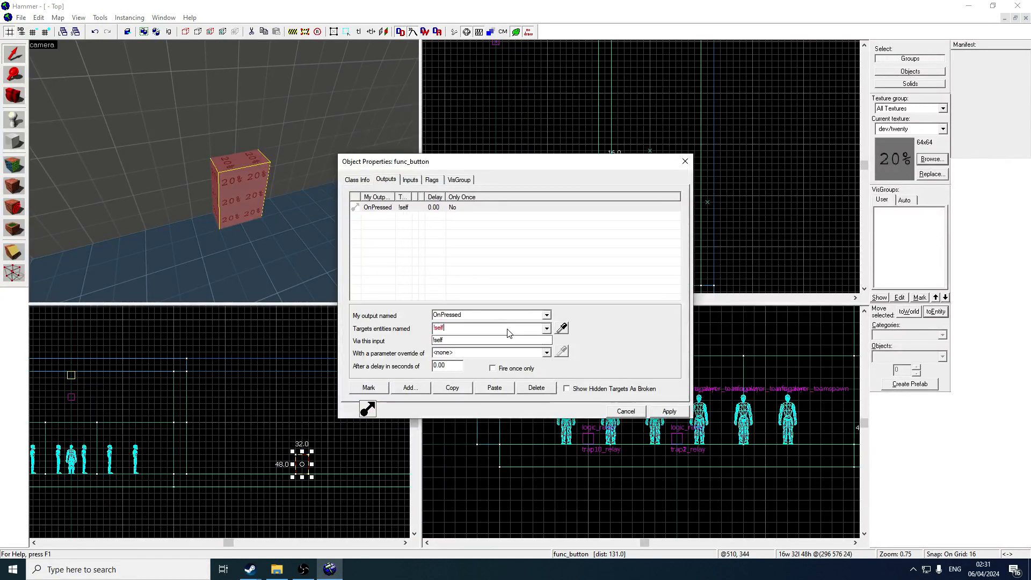
pyautogui.click(468, 340)
pyautogui.write('Kill')
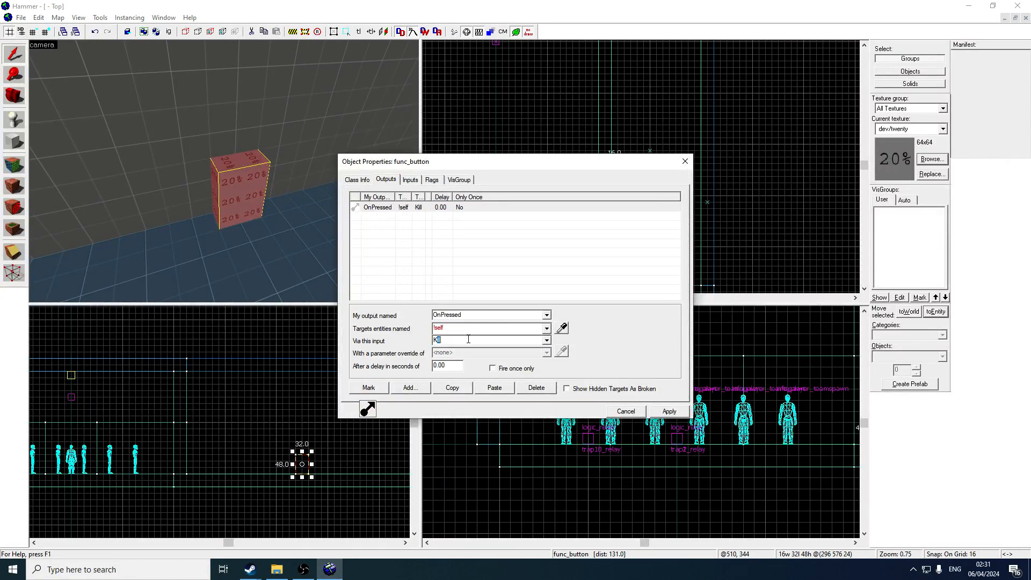
# Review the button's OnPressed output, class properties and flags, and close its properties.
pyautogui.click(449, 327)
pyautogui.click(370, 209)
pyautogui.click(390, 239)
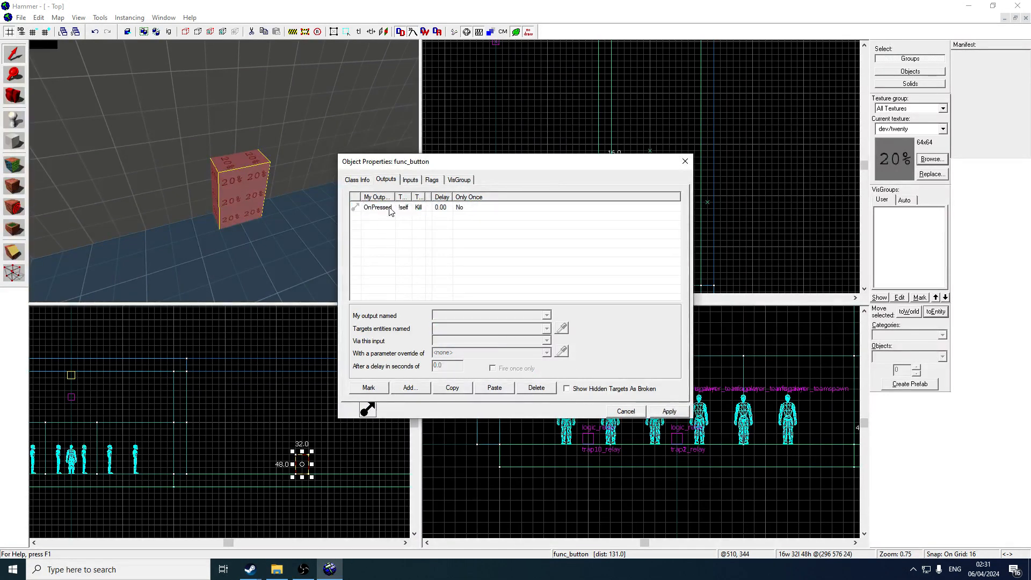
pyautogui.click(390, 211)
pyautogui.moveTo(447, 328); pyautogui.dragTo(430, 335)
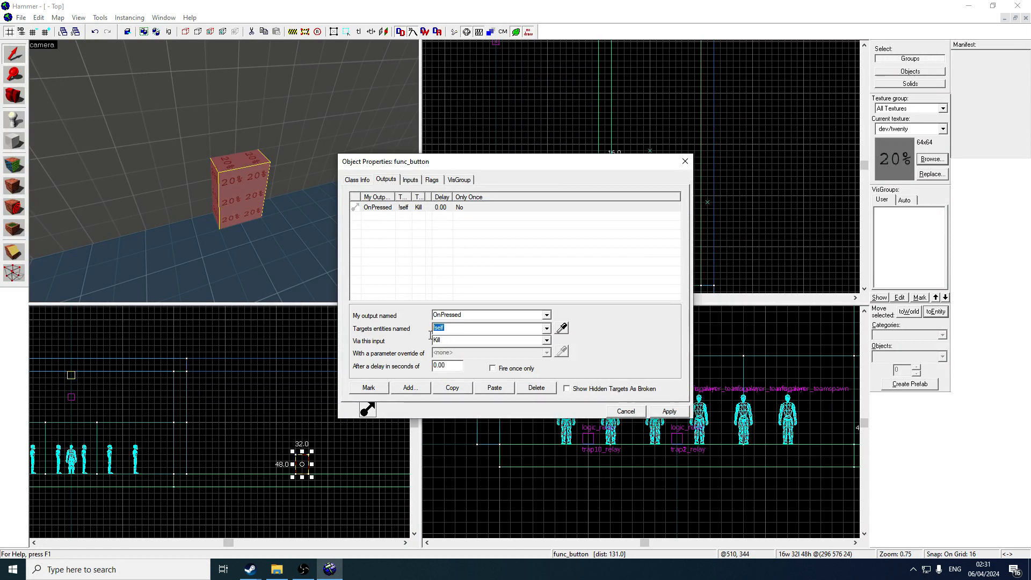
pyautogui.click(474, 330)
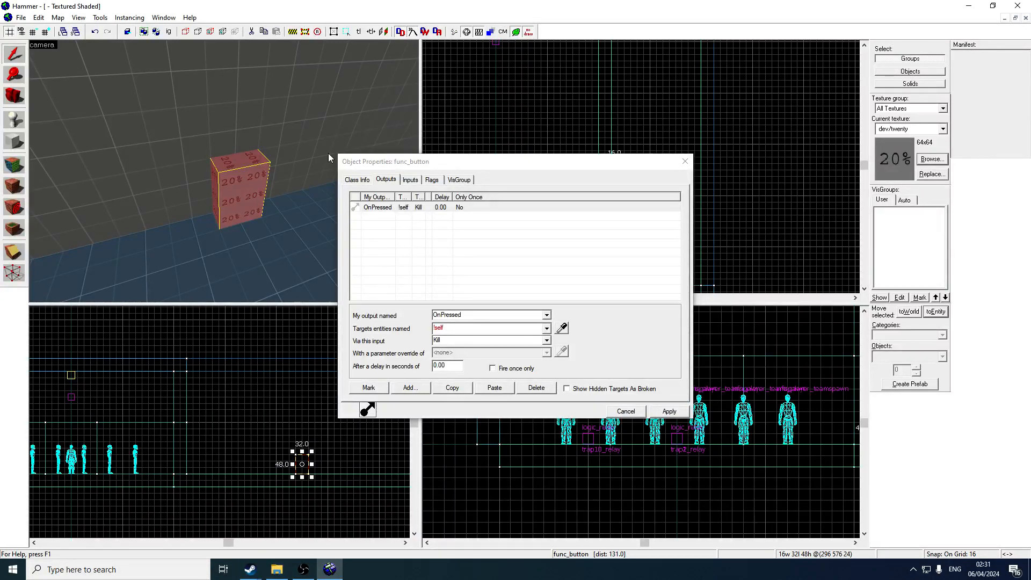
pyautogui.click(357, 179)
pyautogui.click(386, 180)
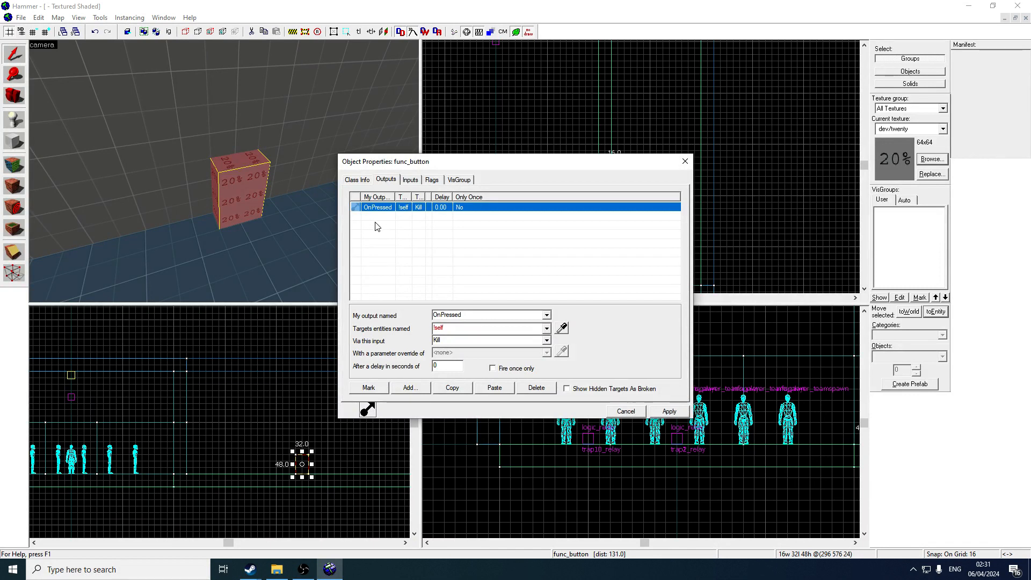
pyautogui.click(359, 179)
pyautogui.click(460, 264)
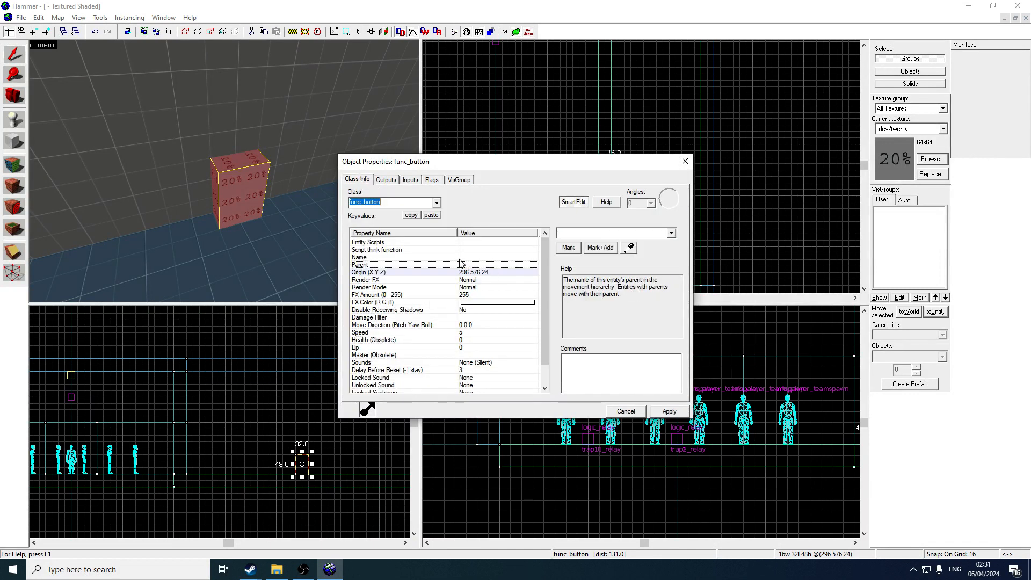
pyautogui.click(433, 257)
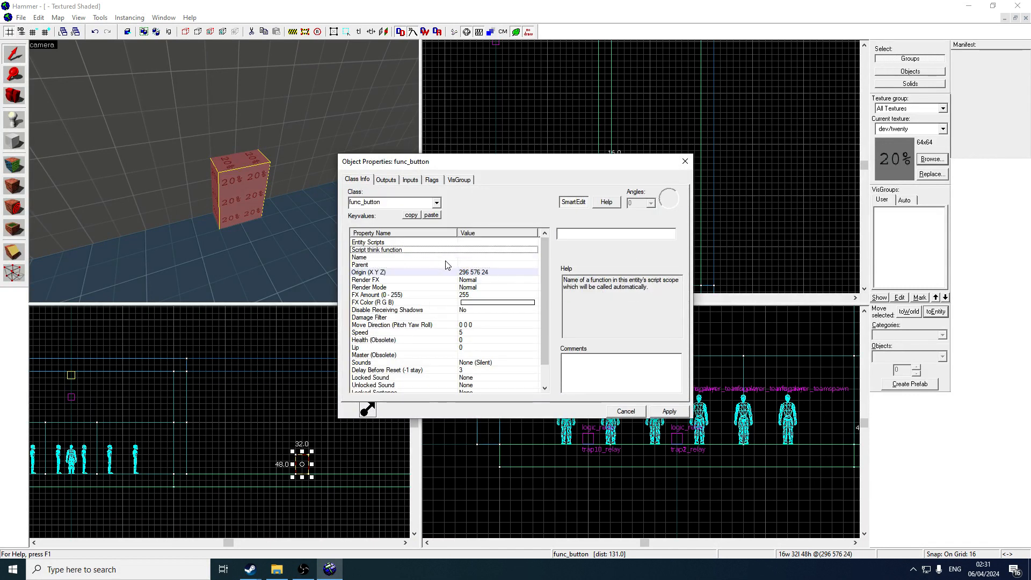
pyautogui.click(434, 181)
pyautogui.click(367, 180)
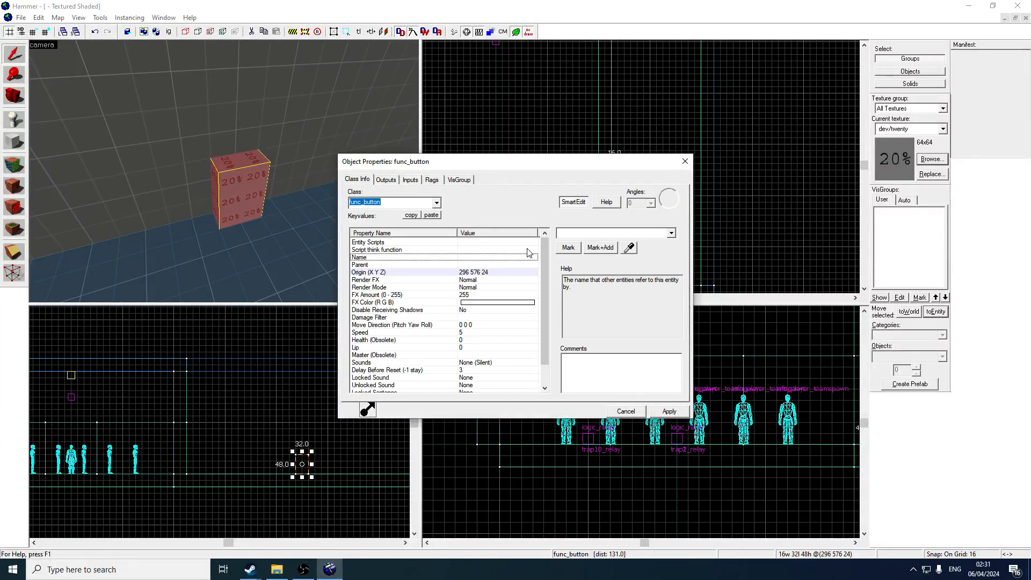
pyautogui.click(432, 180)
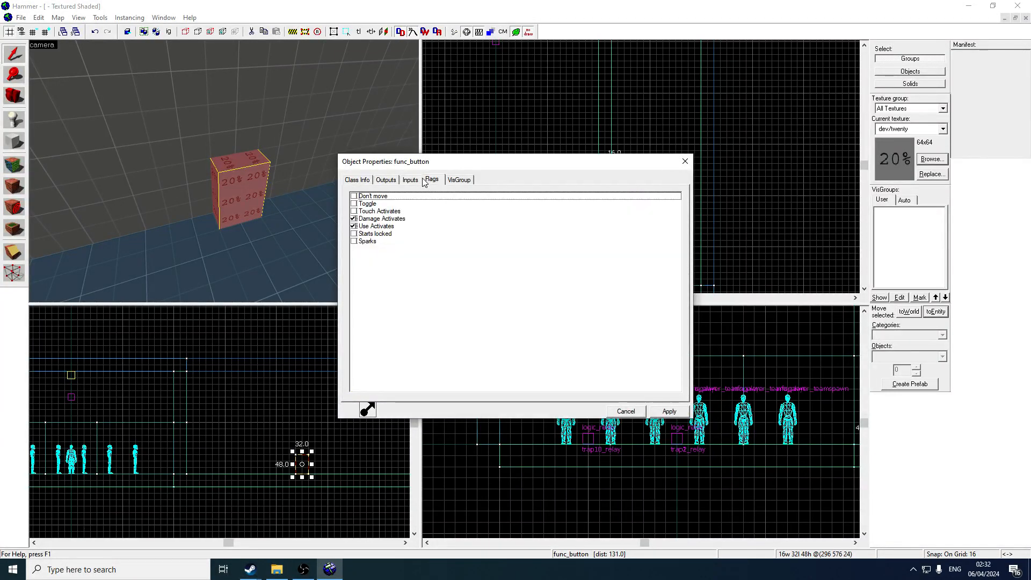
pyautogui.click(387, 180)
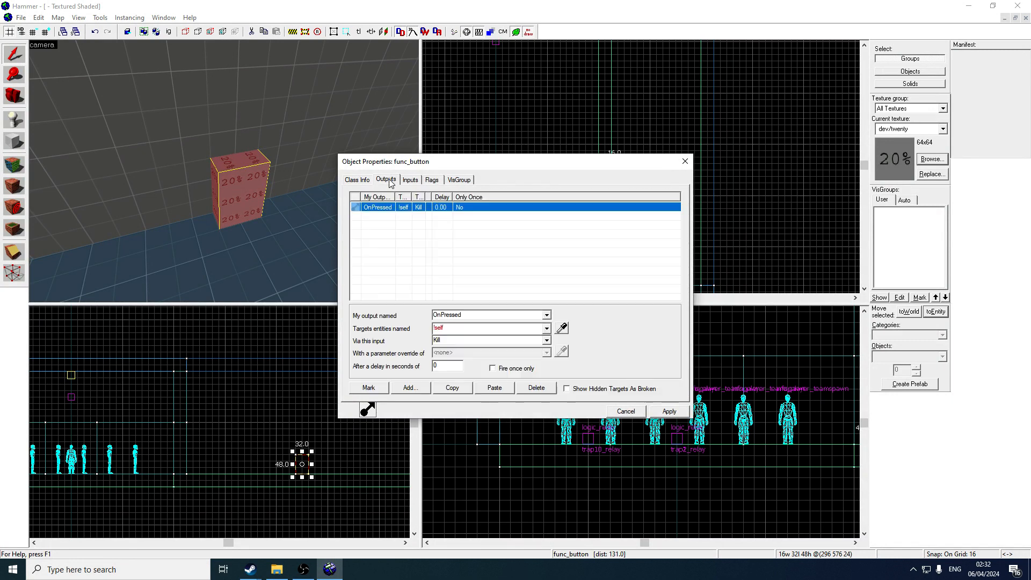
pyautogui.click(685, 162)
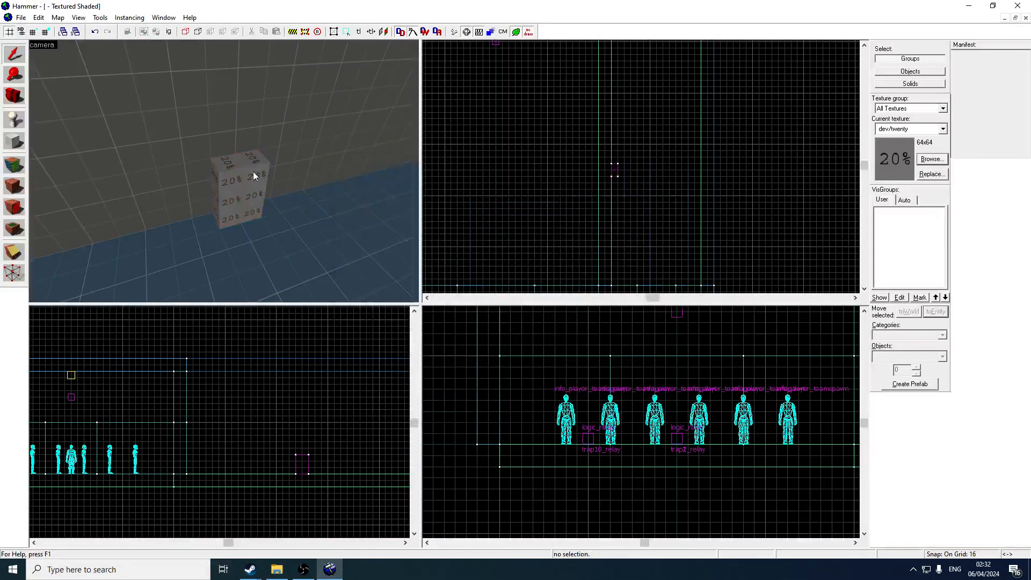
# Add a second OnPressed output to the button that targets trap1_relay with the Trigger input, and apply it.
pyautogui.doubleClick(252, 172)
pyautogui.click(385, 180)
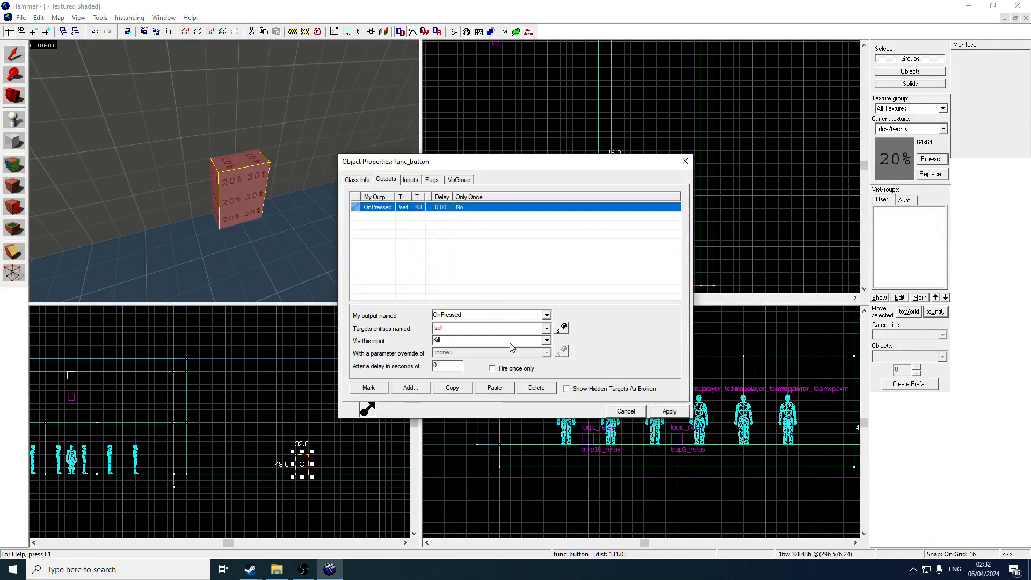
pyautogui.click(410, 387)
pyautogui.click(539, 316)
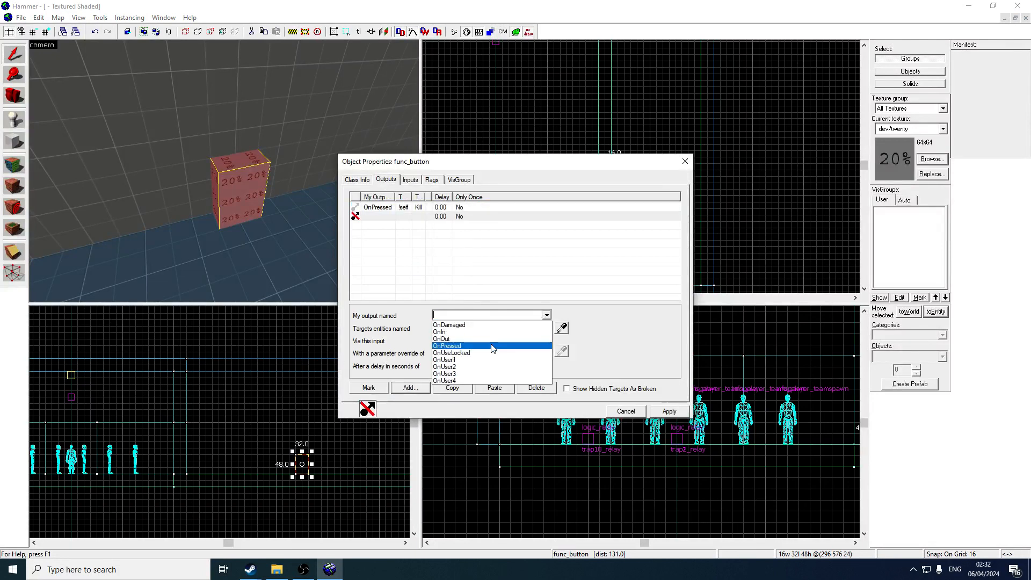
pyautogui.click(483, 346)
pyautogui.click(547, 328)
pyautogui.click(516, 349)
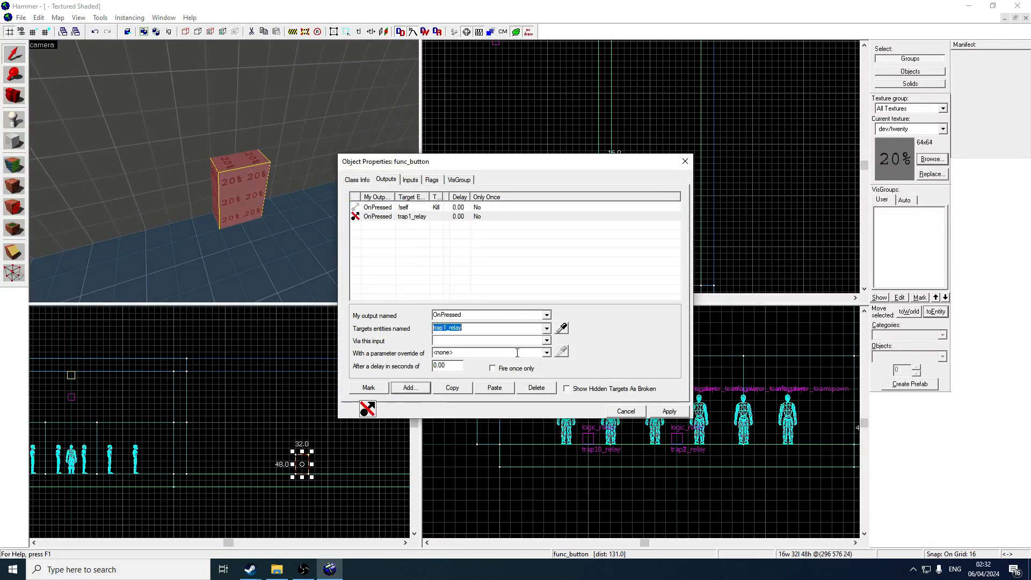
pyautogui.click(547, 340)
pyautogui.scroll(-3, 500, 378)
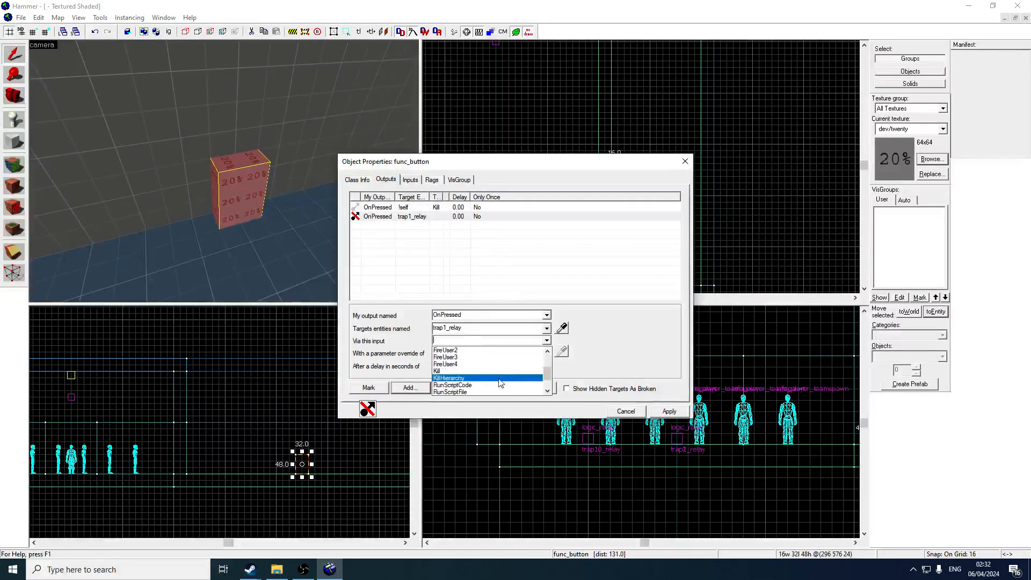
pyautogui.click(668, 411)
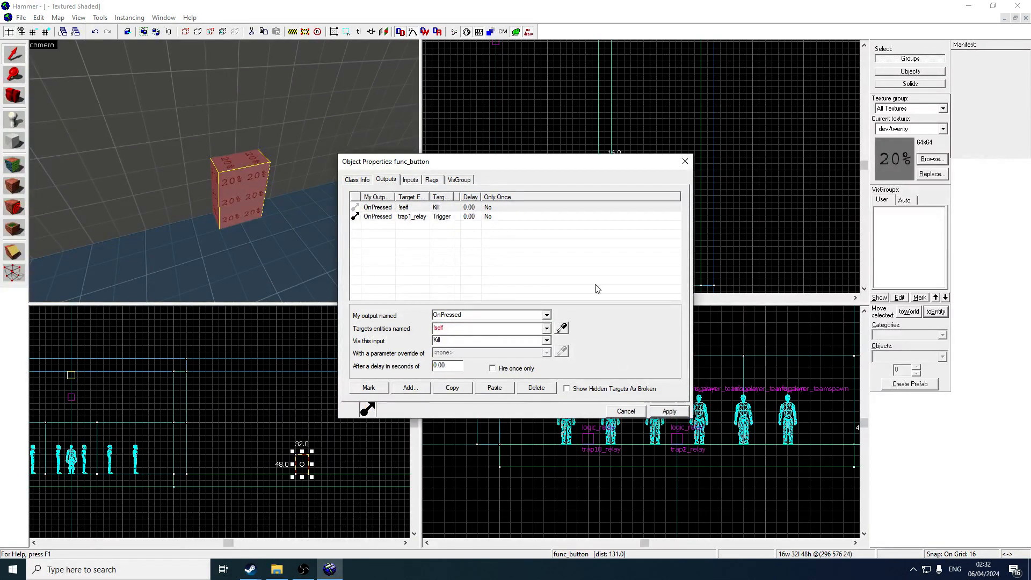
# Close the button's properties and open those of the trap1_relay logic_relay above the red floor.
pyautogui.click(684, 161)
pyautogui.press('z')
pyautogui.press('s')
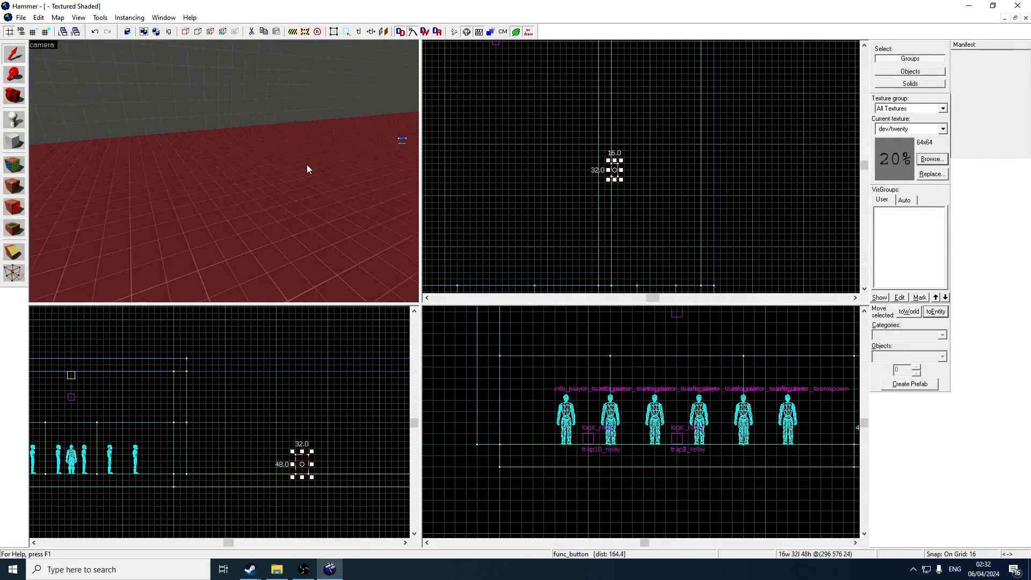
pyautogui.press('w')
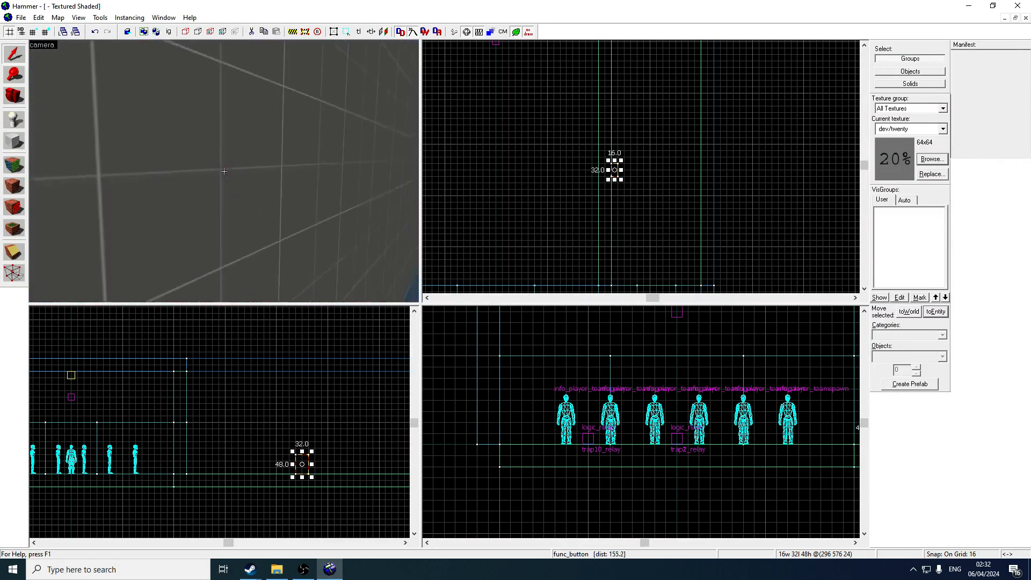
pyautogui.press('z')
pyautogui.doubleClick(295, 162)
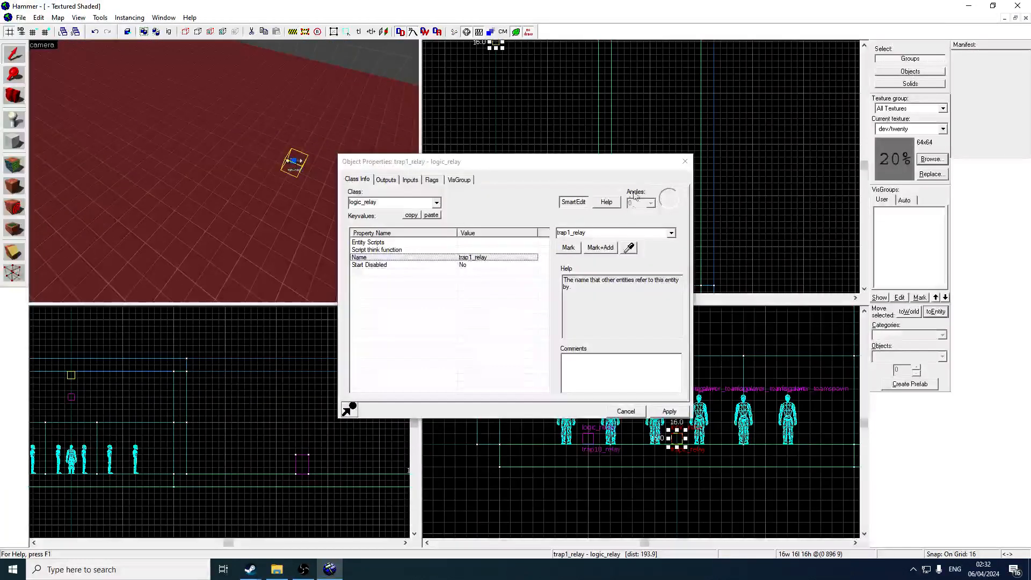
# Close the trap1_relay properties and examine the red trap floor, the surrounding walls and the player spawns.
pyautogui.press('Escape')
pyautogui.press('z')
pyautogui.press('s')
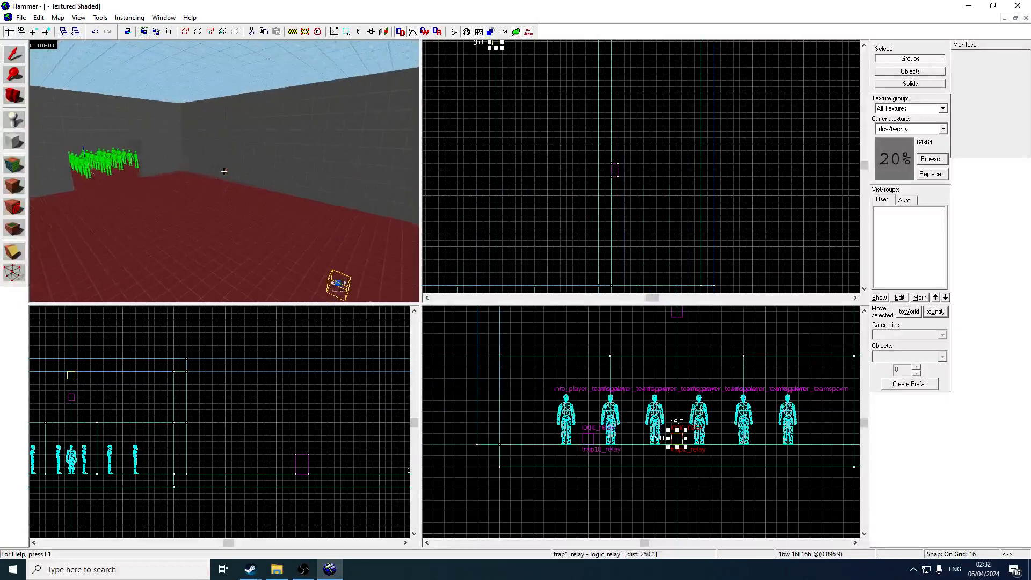
pyautogui.press('w')
pyautogui.press('s')
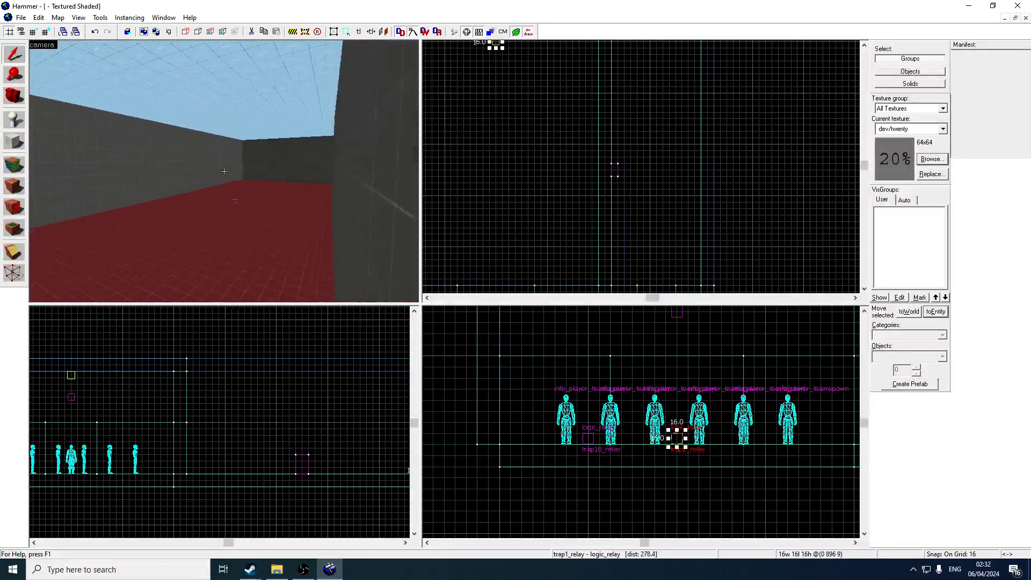
pyautogui.press('s')
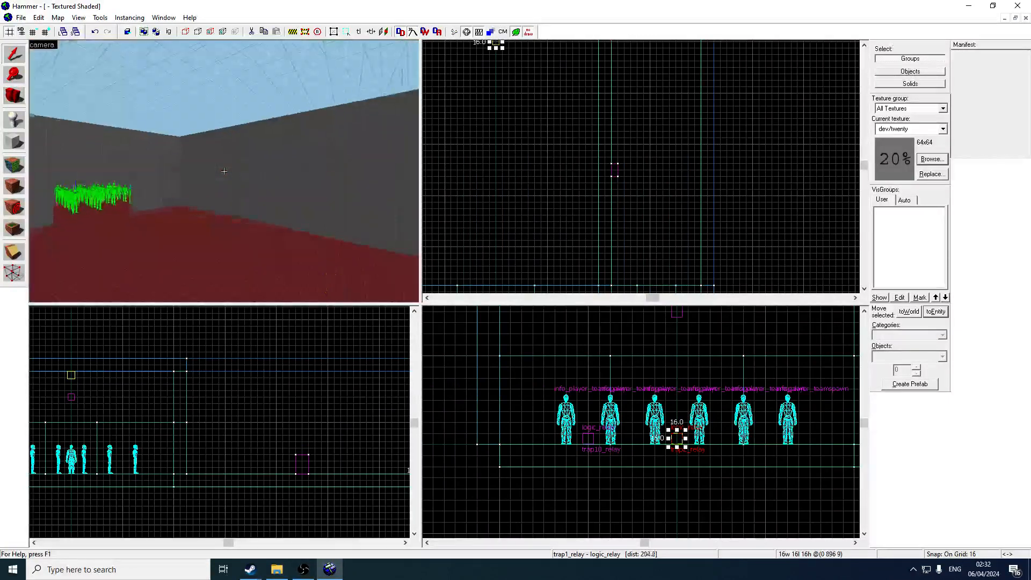
pyautogui.press('w')
pyautogui.press('s')
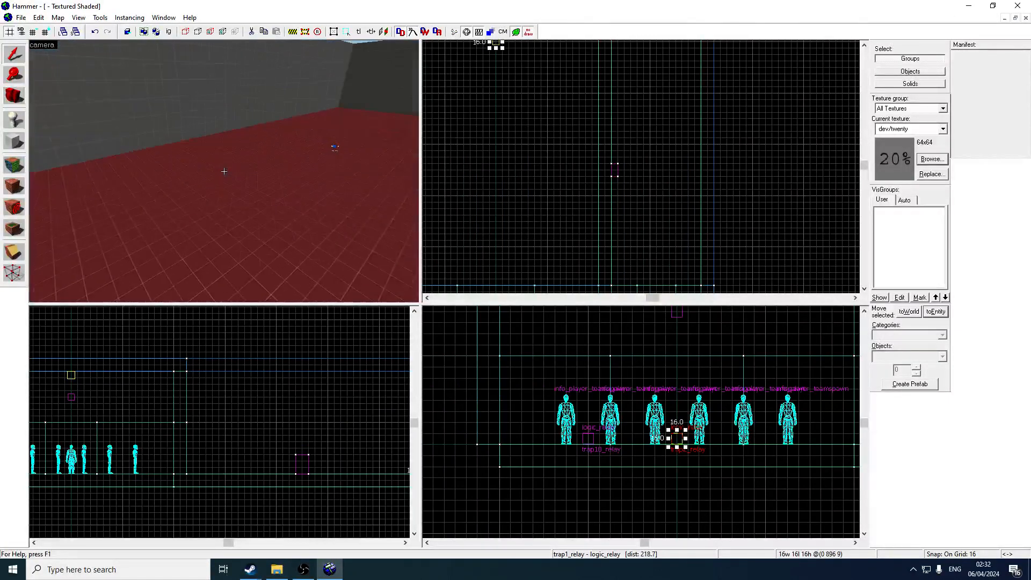
pyautogui.click(224, 172)
pyautogui.press('w')
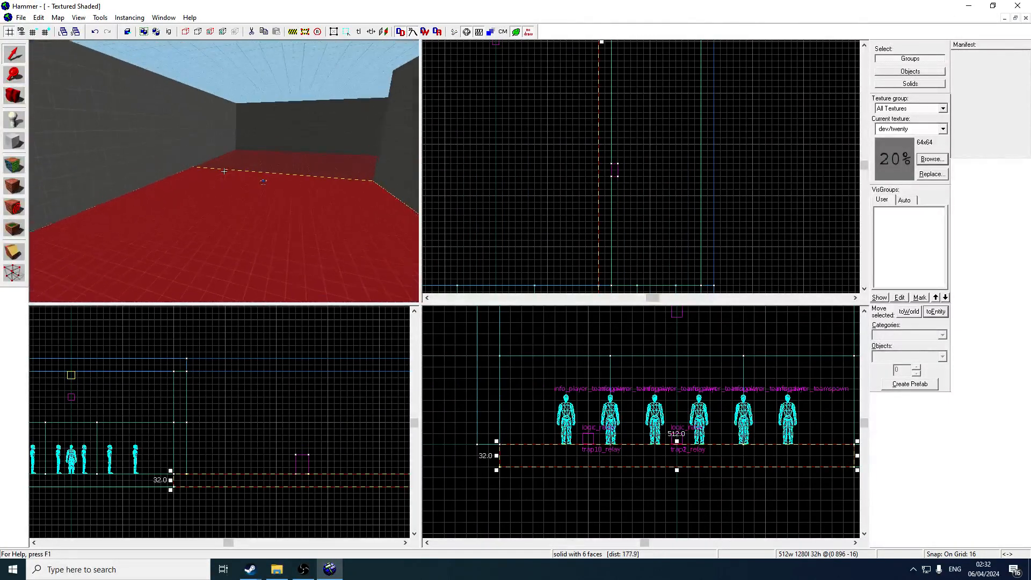
pyautogui.press('z')
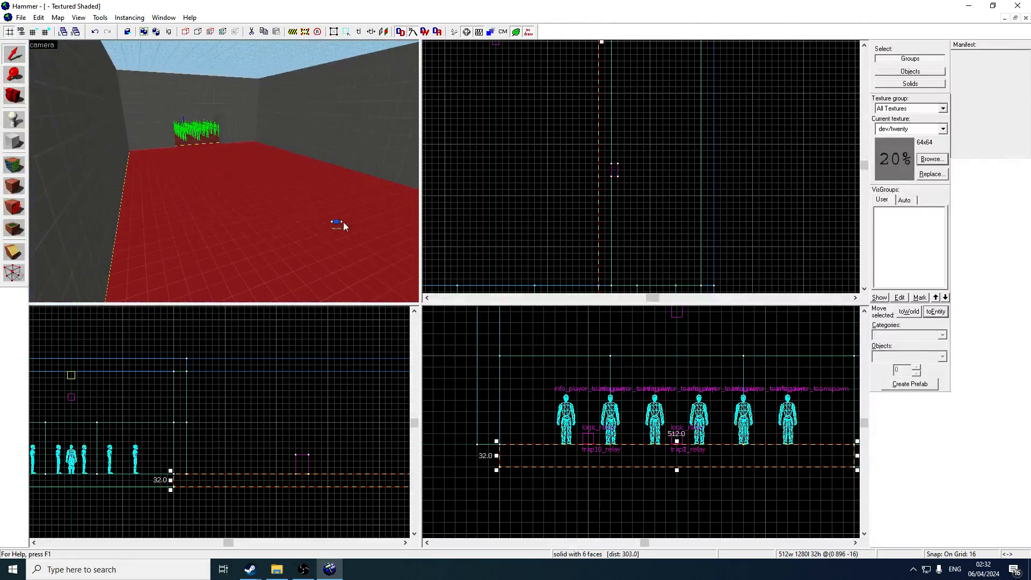
# Move the trap1_relay logic_relay across the red floor so it lines up with the func_button in the side corridor, and deselect it.
pyautogui.click(339, 222)
pyautogui.scroll(-3, 613, 150)
pyautogui.scroll(2, 545, 128)
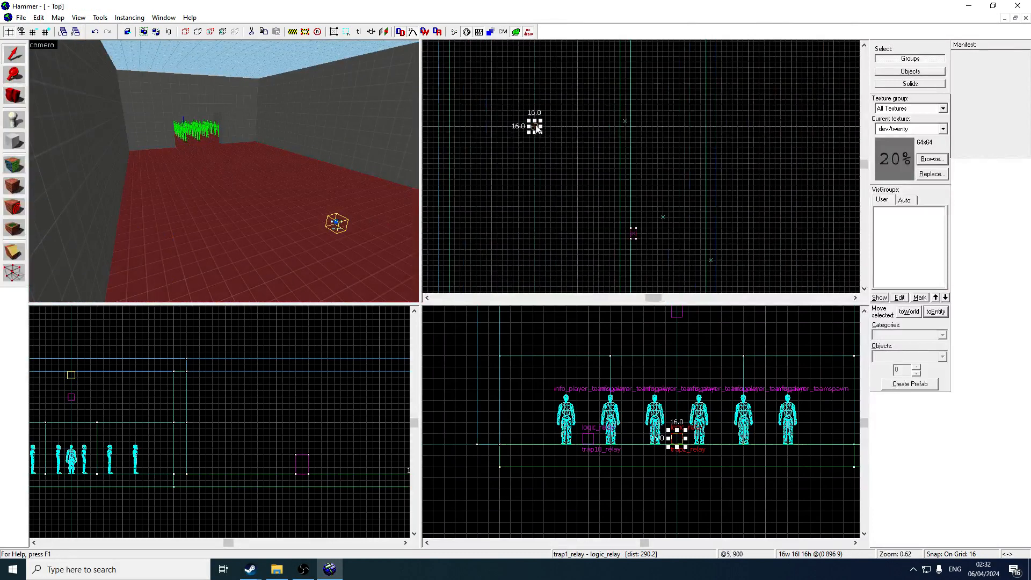
pyautogui.moveTo(537, 128); pyautogui.dragTo(536, 234)
pyautogui.click(526, 98)
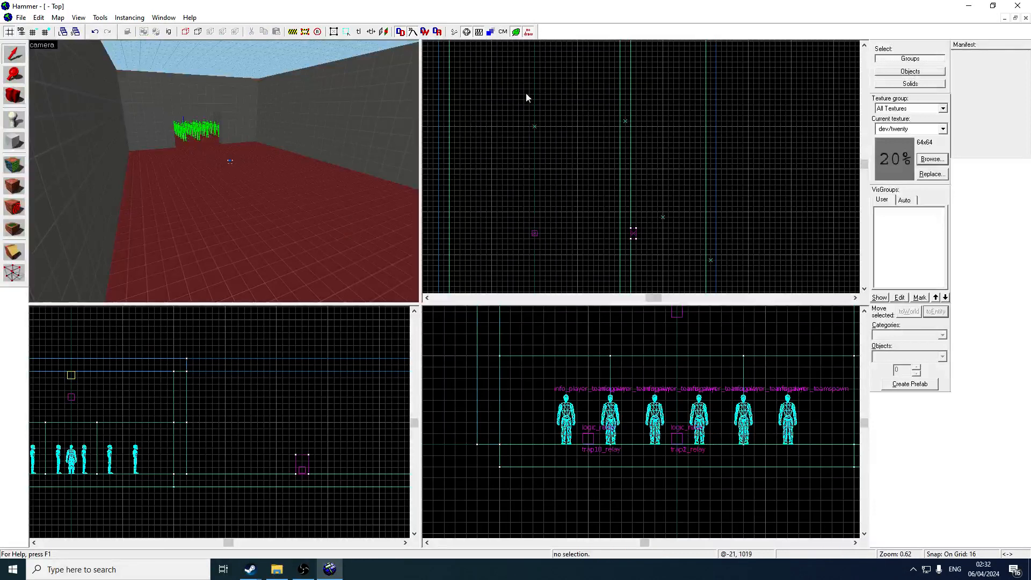
# Duplicate the func_button farther along the side corridor wall, level with the next trap relay, at 296 1408 24.
pyautogui.press('z')
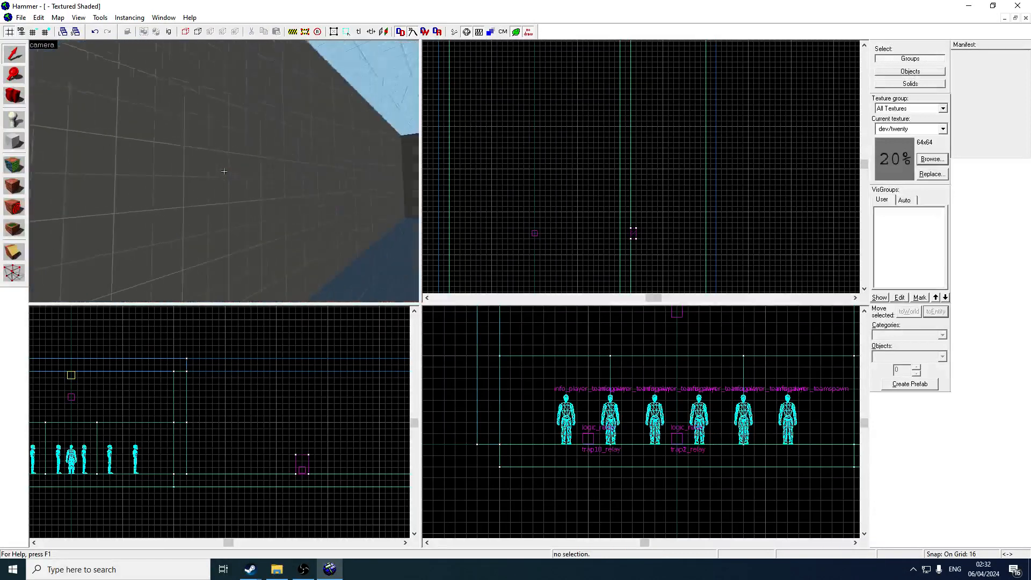
pyautogui.press('z')
pyautogui.click(58, 206)
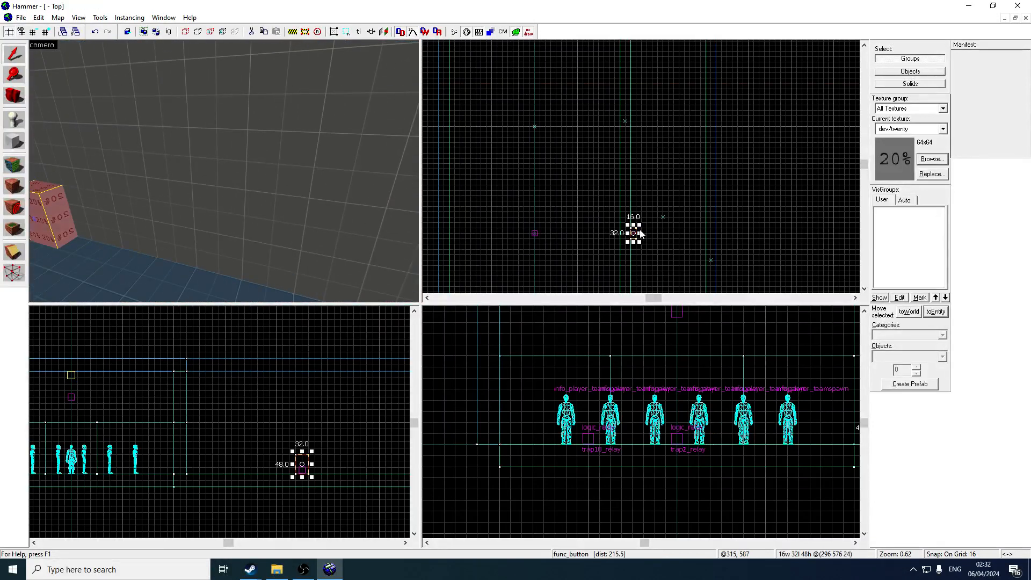
pyautogui.moveTo(639, 233); pyautogui.dragTo(633, 207)
pyautogui.press('z')
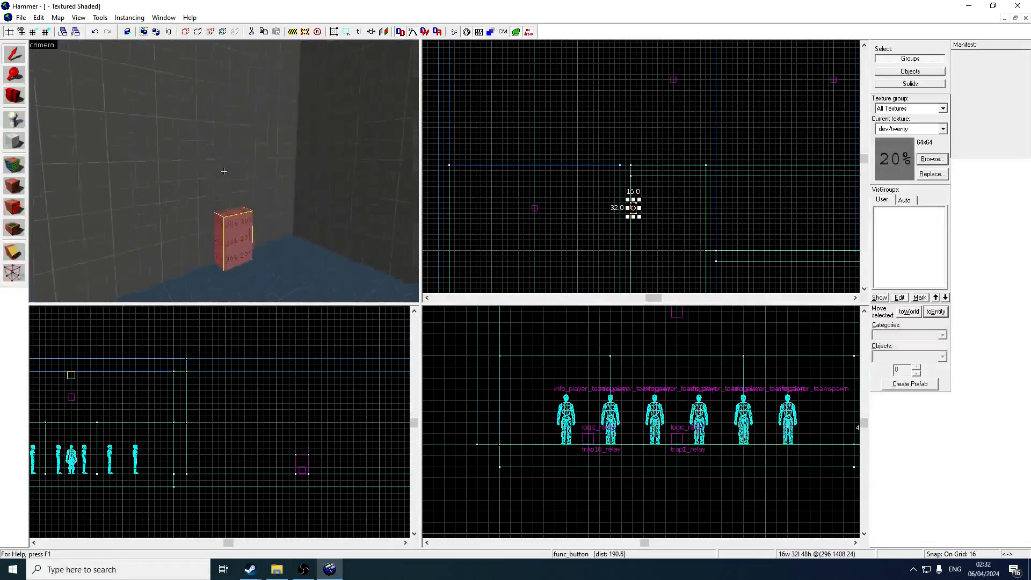
pyautogui.press('z')
pyautogui.scroll(5, 269, 203)
pyautogui.scroll(-6, 231, 207)
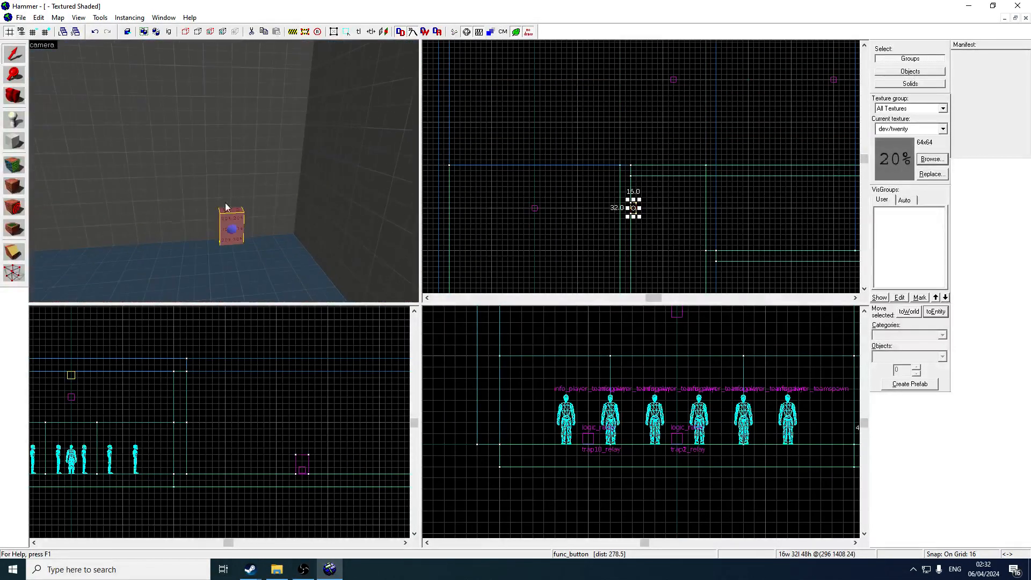
# Retarget the copied button's OnPressed Trigger output to trap2_relay and close its properties.
pyautogui.doubleClick(234, 228)
pyautogui.click(385, 180)
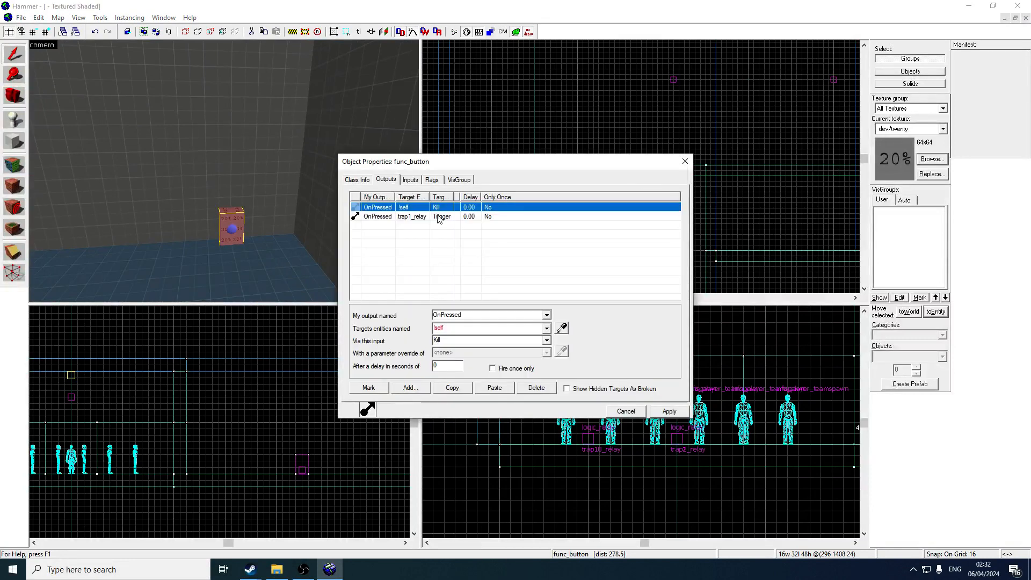
pyautogui.click(440, 216)
pyautogui.doubleClick(449, 328)
pyautogui.moveTo(443, 328); pyautogui.dragTo(445, 328)
pyautogui.write('2_relay')
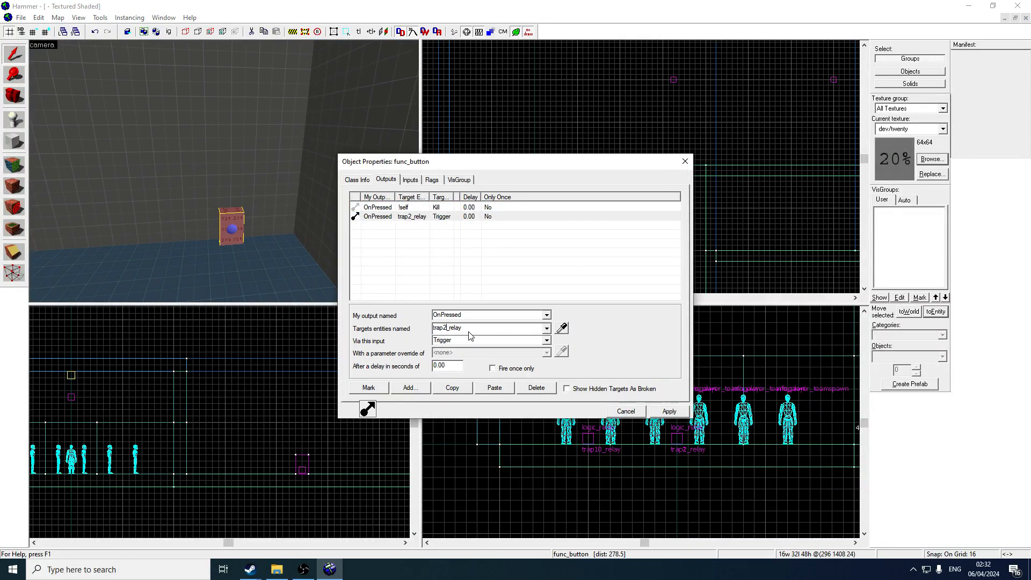
pyautogui.press('Return')
pyautogui.click(685, 161)
# Clear the selection and examine the buttons, trap floors, side corridor and spawn area throughout the map.
pyautogui.press('z')
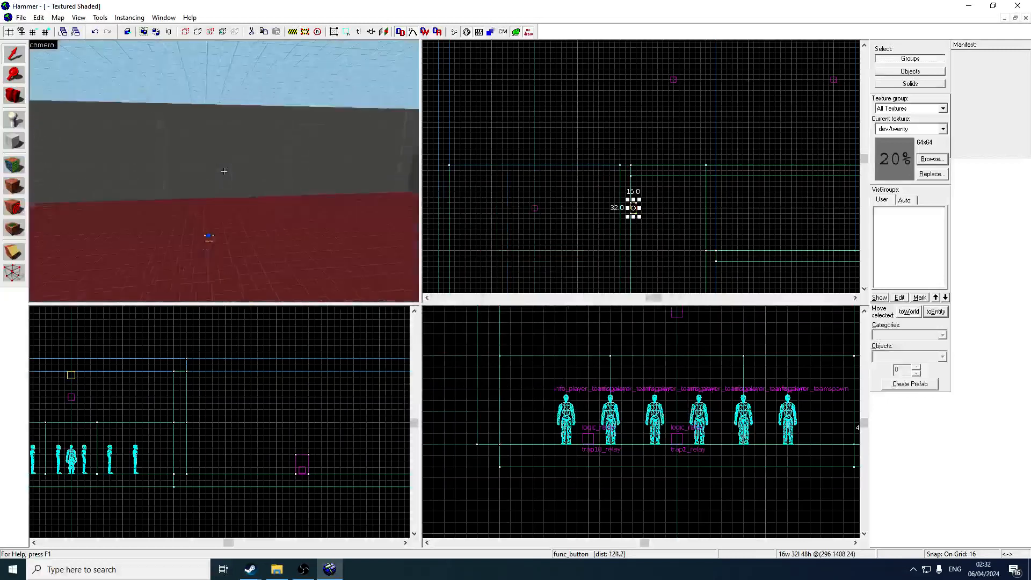
pyautogui.press('z')
pyautogui.click(327, 229)
pyautogui.press('Escape')
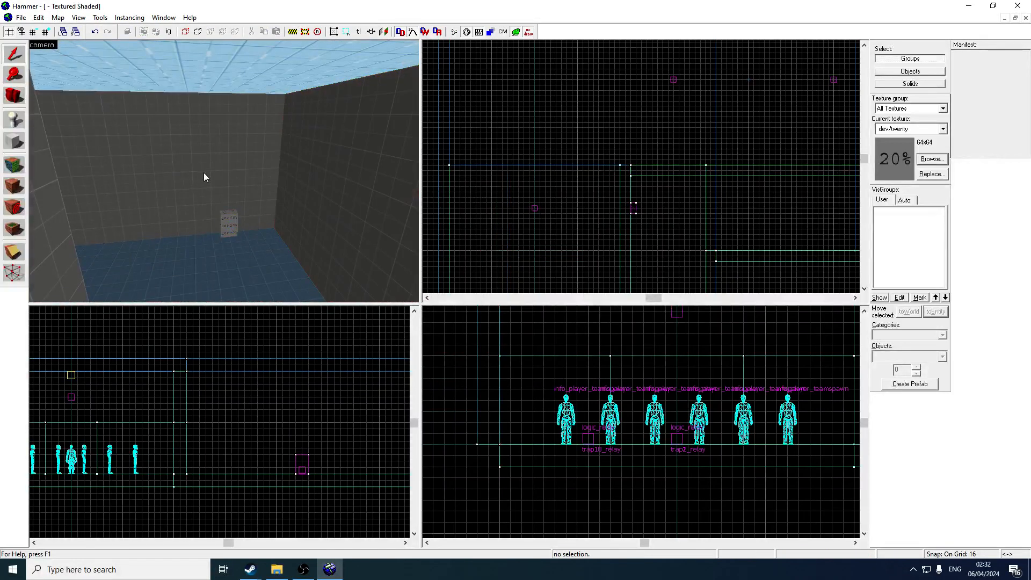
pyautogui.press('z')
pyautogui.press('w')
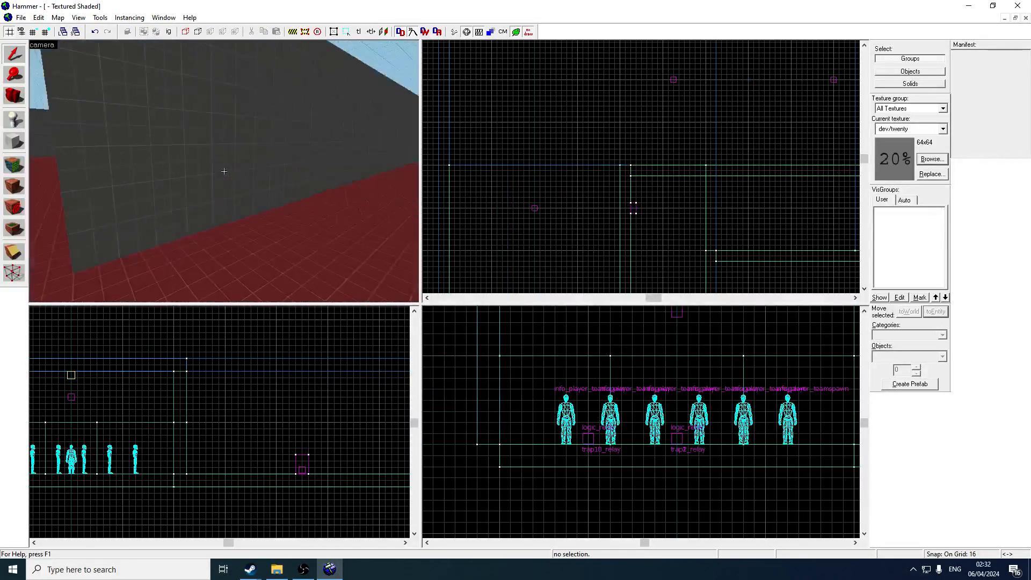
pyautogui.press('s')
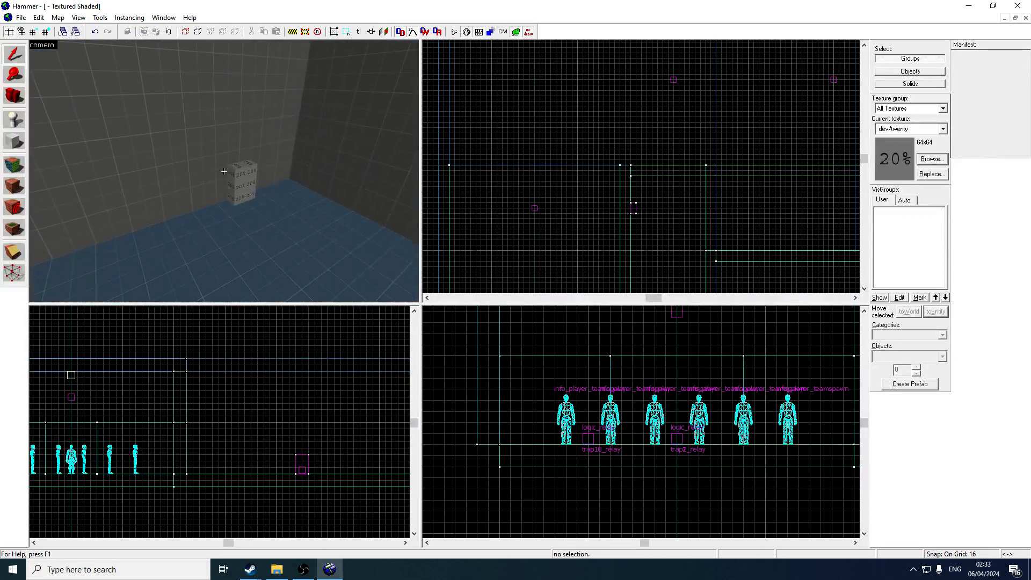
pyautogui.press('w')
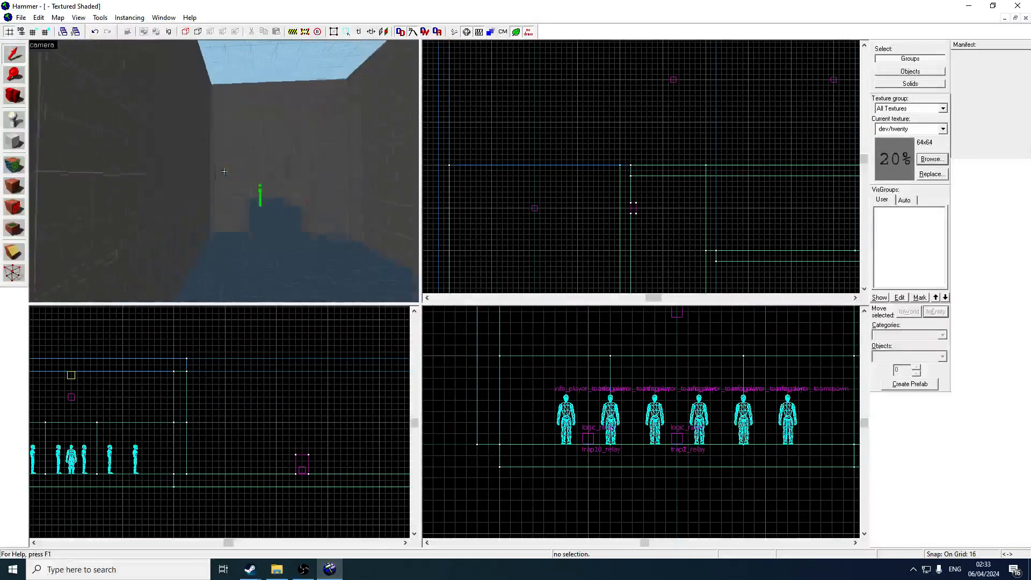
pyautogui.press('w')
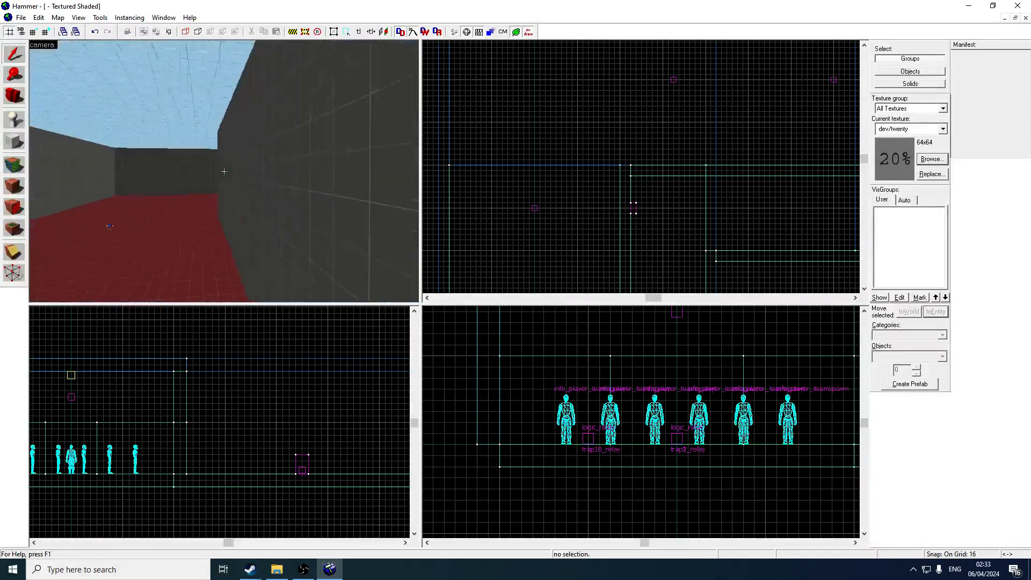
pyautogui.press('s')
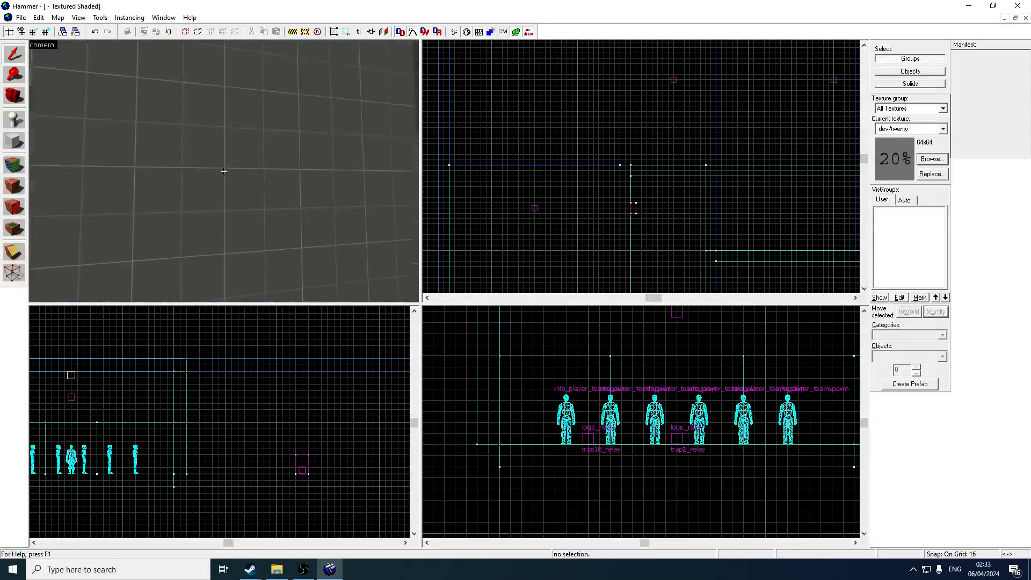
pyautogui.press('w')
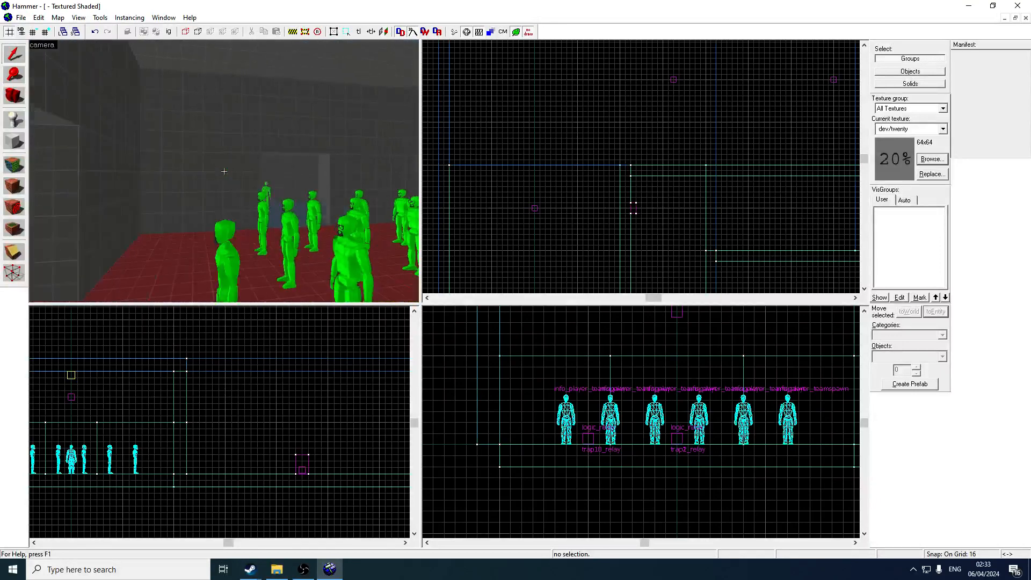
pyautogui.press('z')
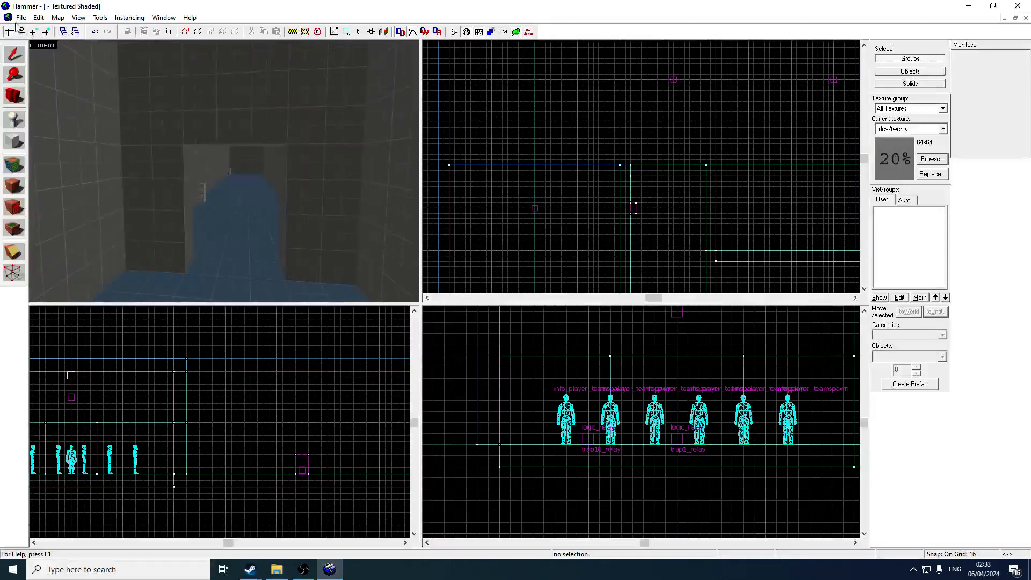
# Save the map as dr_example in the Team Fortress 2 maps folder.
pyautogui.click(21, 17)
pyautogui.click(44, 77)
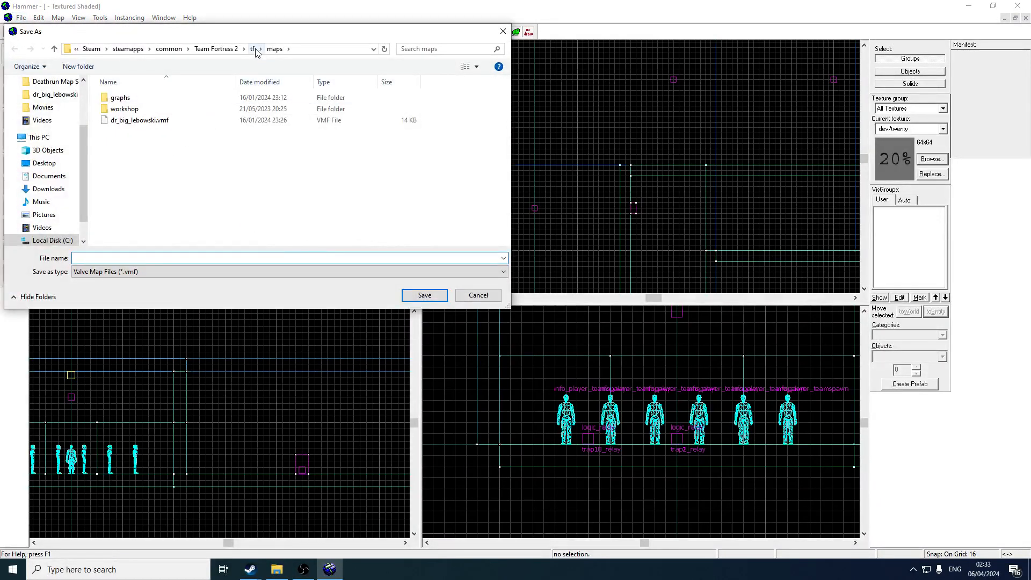
pyautogui.write('dr_example')
pyautogui.press('Return')
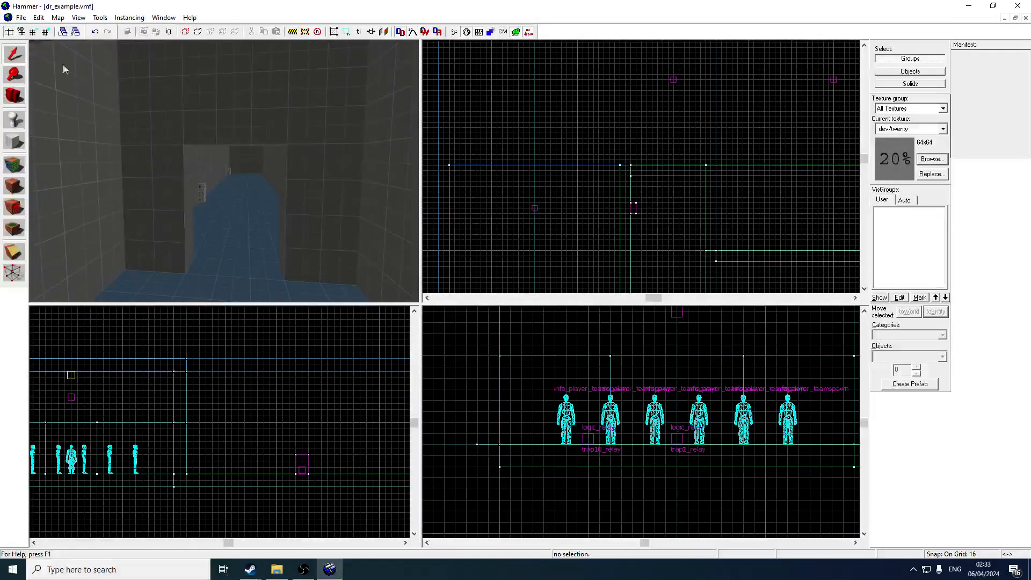
# Compile the map with Normal BSP, VIS and RAD, run it in the game, and close the compile log.
pyautogui.click(21, 18)
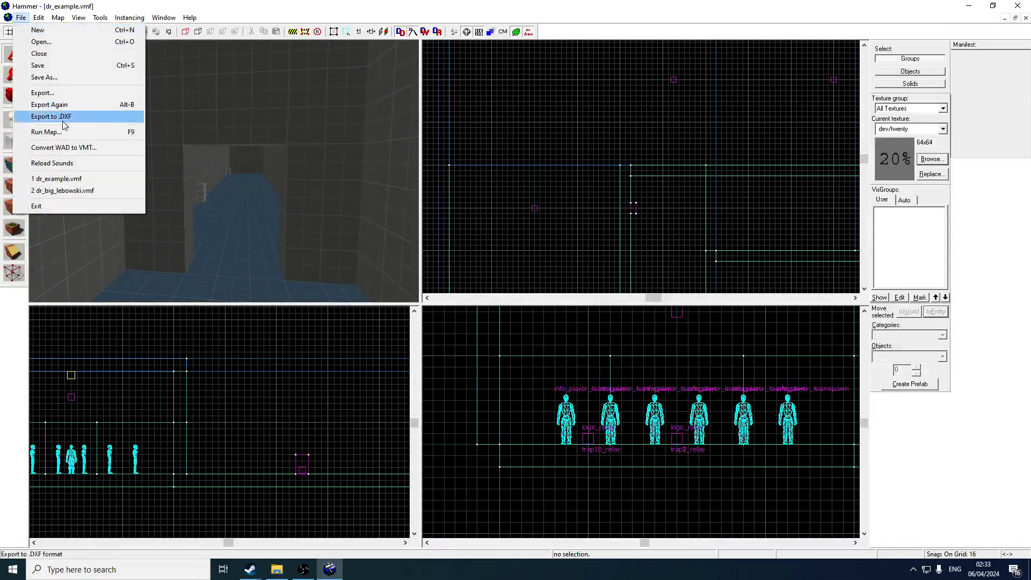
pyautogui.click(54, 132)
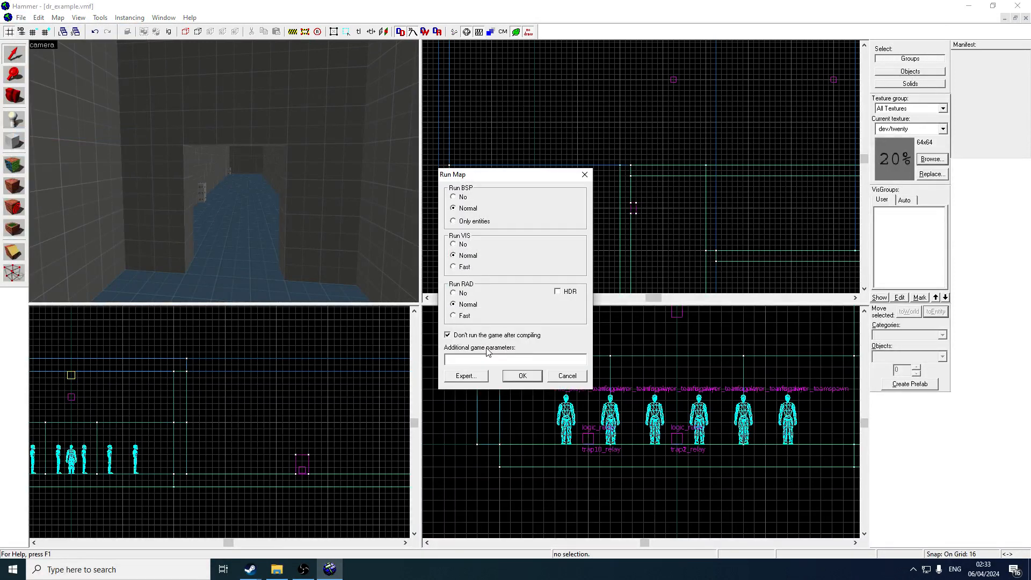
pyautogui.click(523, 376)
pyautogui.click(521, 376)
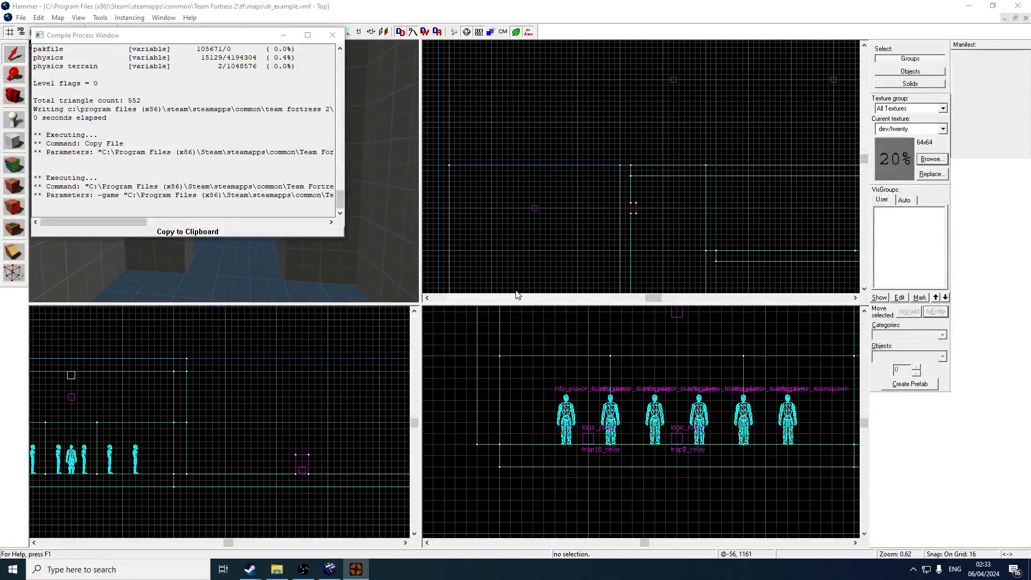
pyautogui.click(331, 38)
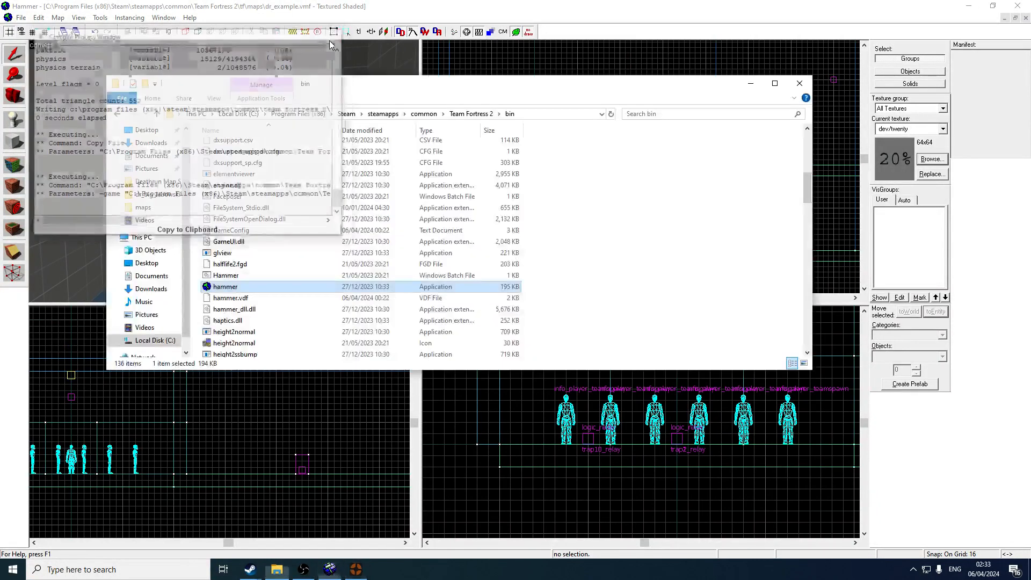
pyautogui.click(442, 54)
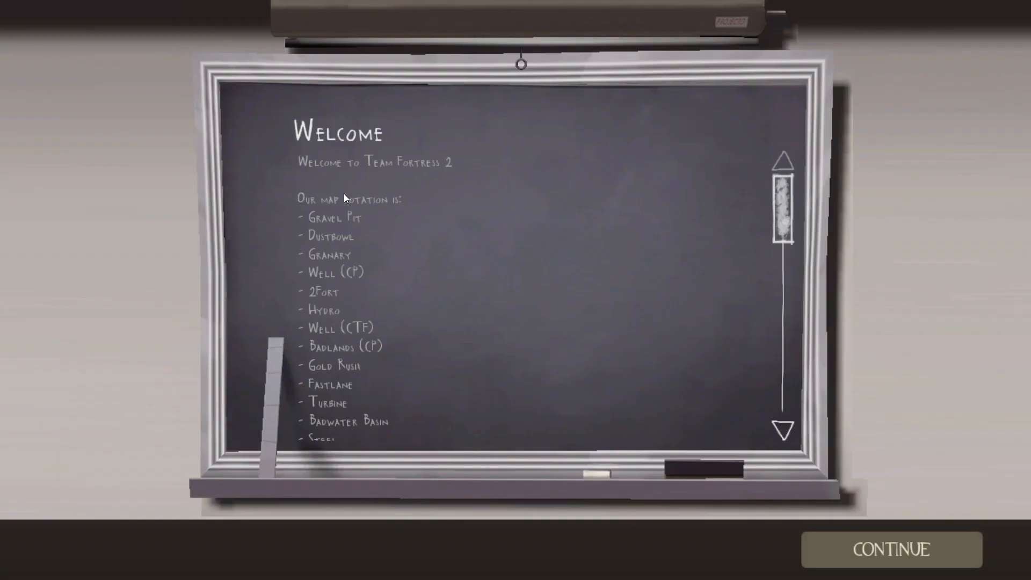
# Continue past the welcome message in Team Fortress 2 and join team BLU as Engineer.
pyautogui.click(870, 549)
pyautogui.click(870, 549)
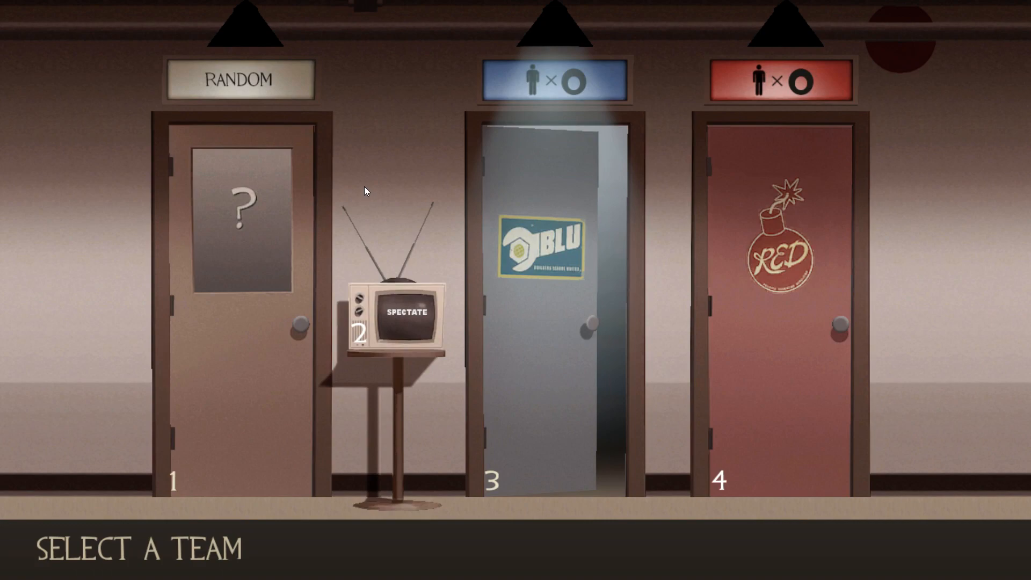
pyautogui.press('3')
pyautogui.press('9')
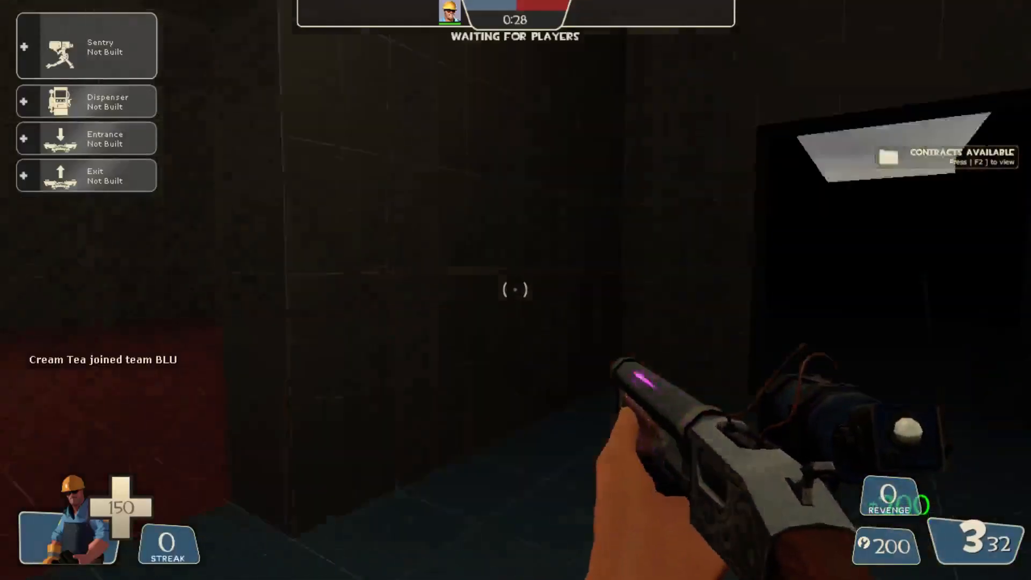
# Cycle through the Engineer's weapons and walk through the dark corridor to examine the map's lighting.
pyautogui.scroll(-3, 516, 290)
pyautogui.scroll(-1, 516, 290)
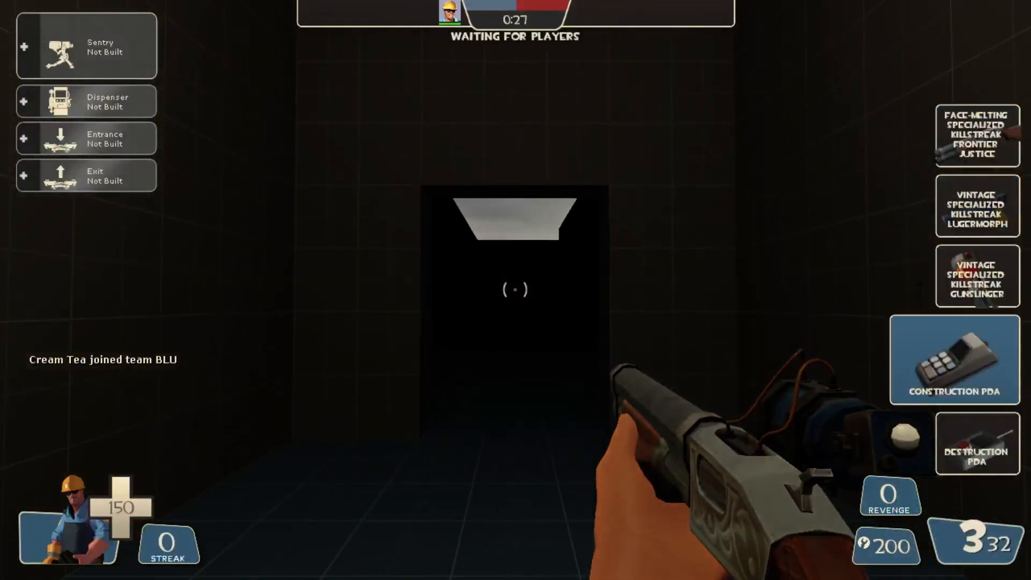
pyautogui.scroll(1, 516, 290)
pyautogui.click(515, 290)
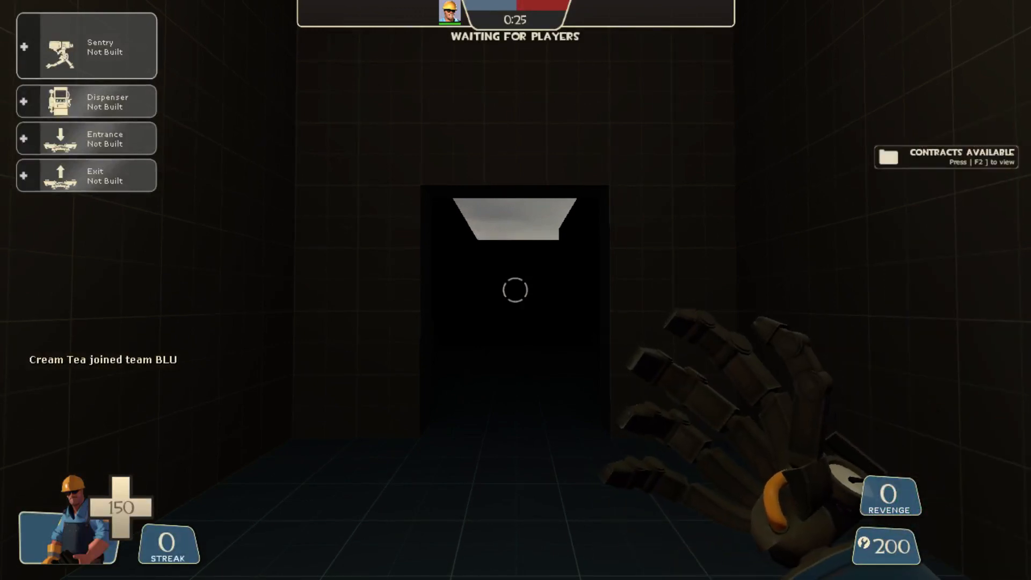
pyautogui.press('w')
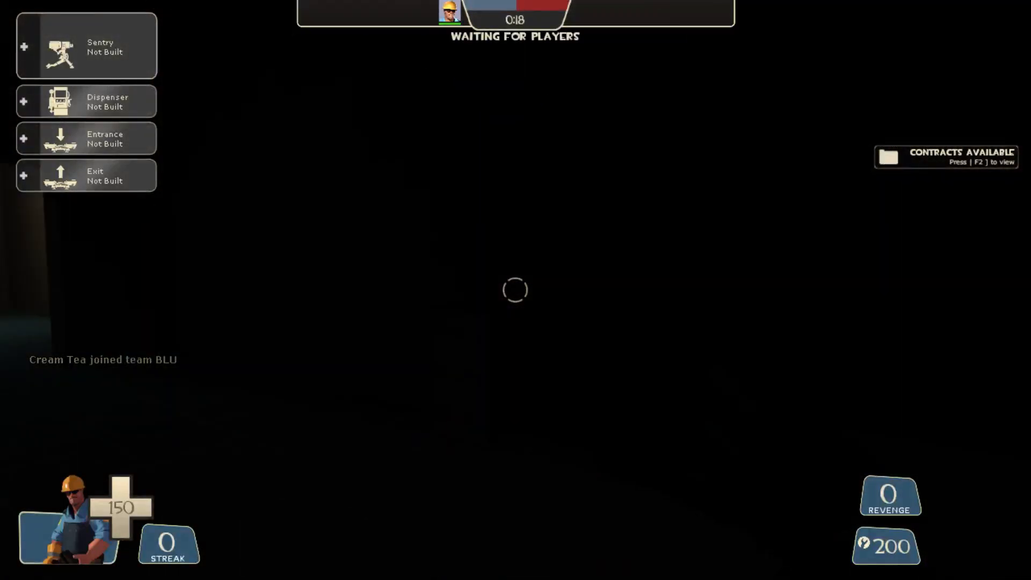
pyautogui.press('2')
pyautogui.press('3')
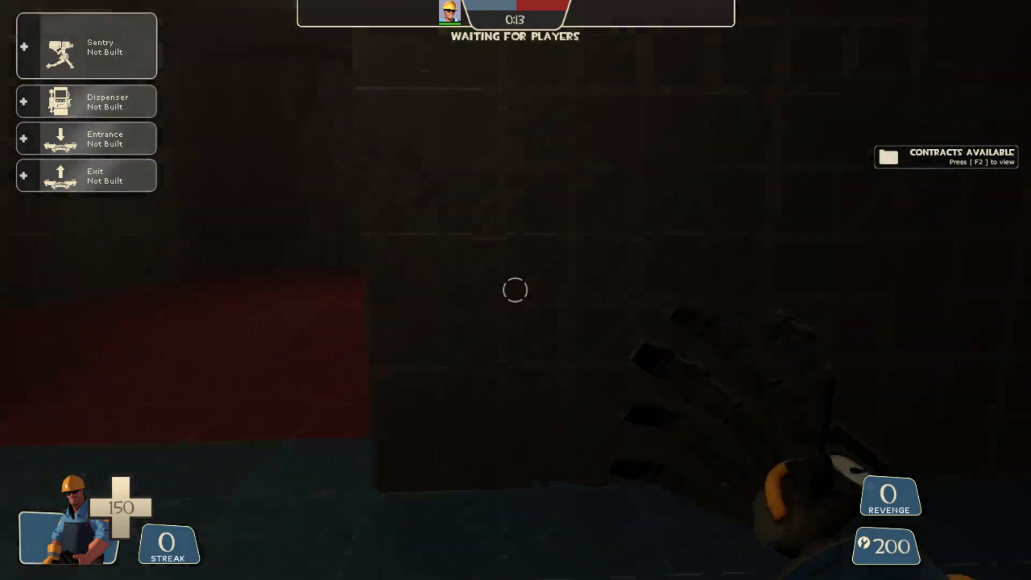
# Quit the game through the console and bring Hammer back to full size.
pyautogui.press('`')
pyautogui.write('quit')
pyautogui.press('Return')
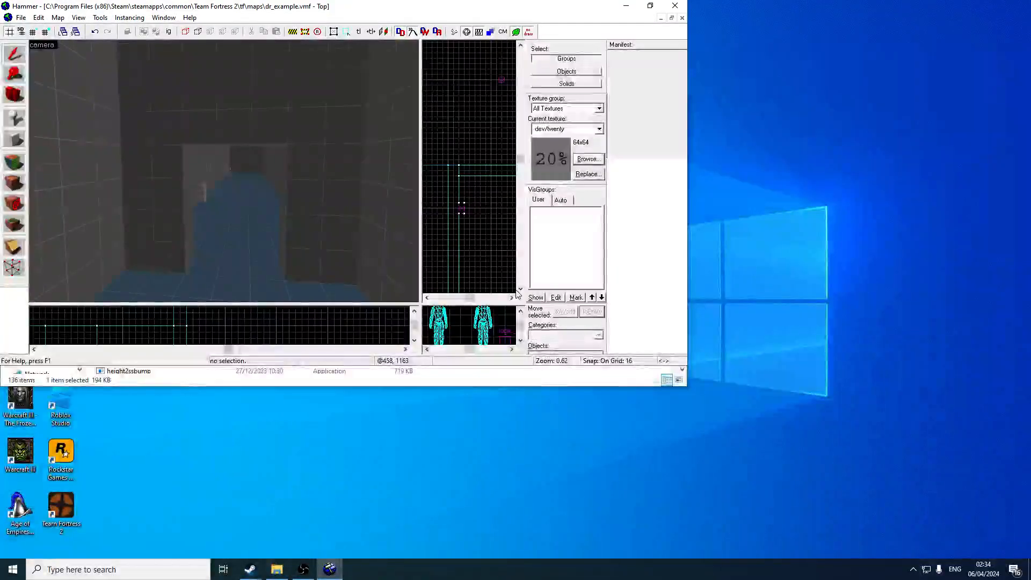
pyautogui.click(650, 6)
# Place a light_environment entity on the wall above the spawn room opening in the red-floored room.
pyautogui.click(15, 118)
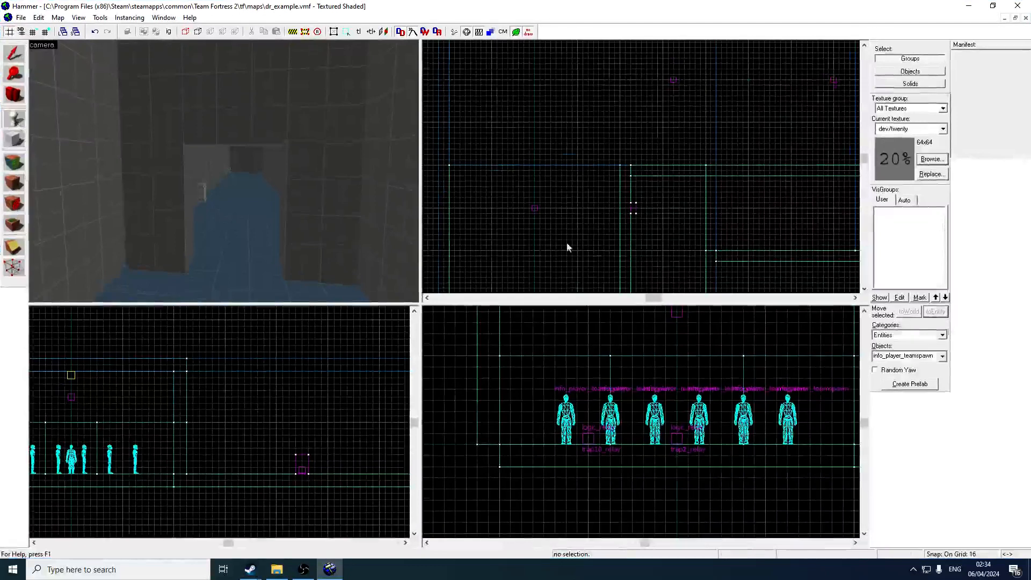
pyautogui.doubleClick(898, 356)
pyautogui.write('lig')
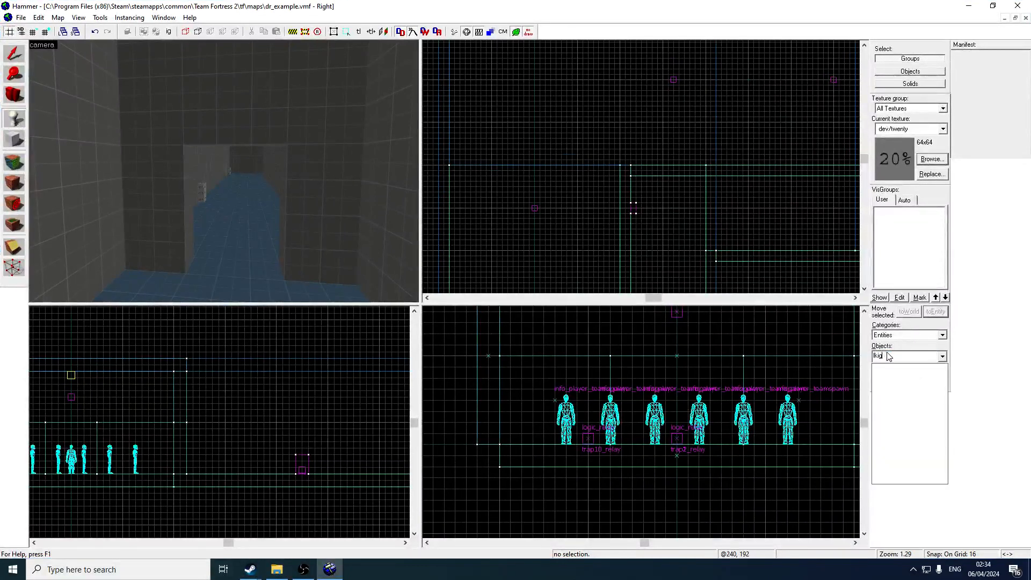
pyautogui.write('ht_envir')
pyautogui.click(903, 368)
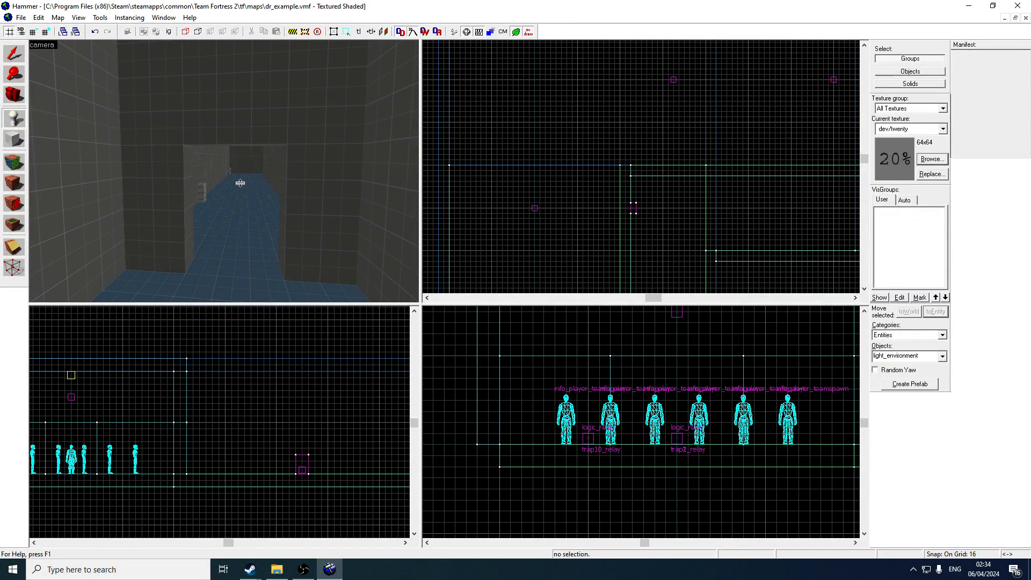
pyautogui.press('z')
pyautogui.press('z')
pyautogui.click(240, 104)
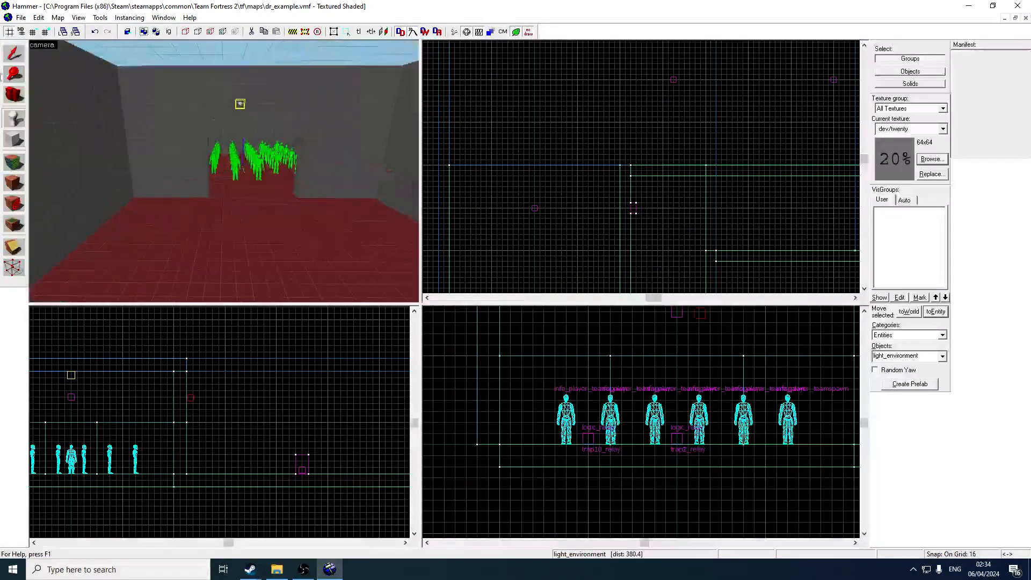
# Move the light_environment away from the wall into the open area, centred at about 0 384 192.
pyautogui.click(14, 55)
pyautogui.scroll(-2, 591, 155)
pyautogui.press('Down')
pyautogui.press('Down')
pyautogui.press('Down')
pyautogui.press('Down')
pyautogui.press('Down')
pyautogui.press('Down')
pyautogui.scroll(3, 558, 207)
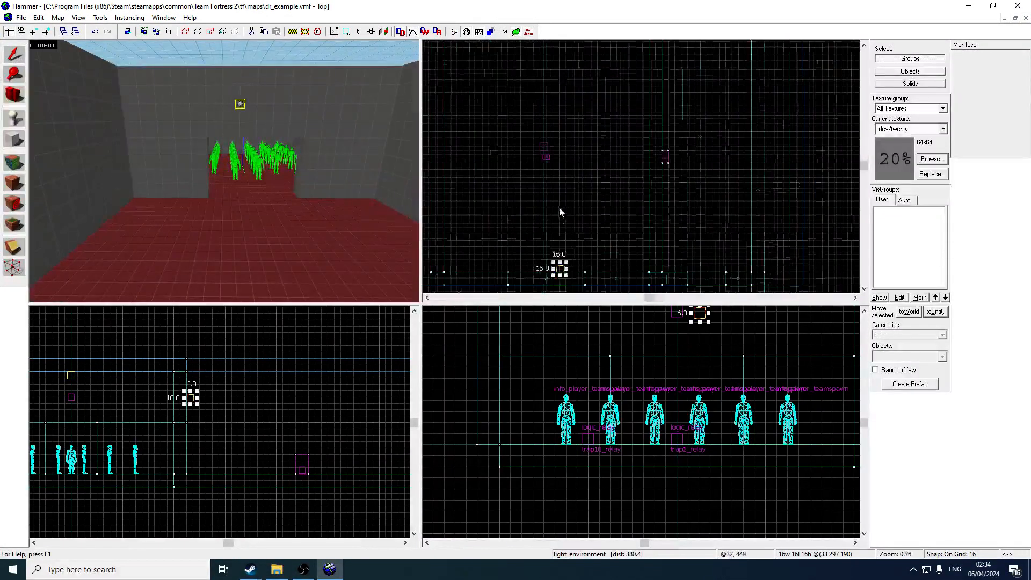
pyautogui.scroll(1, 559, 212)
pyautogui.moveTo(559, 217); pyautogui.dragTo(546, 179)
pyautogui.scroll(2, 228, 396)
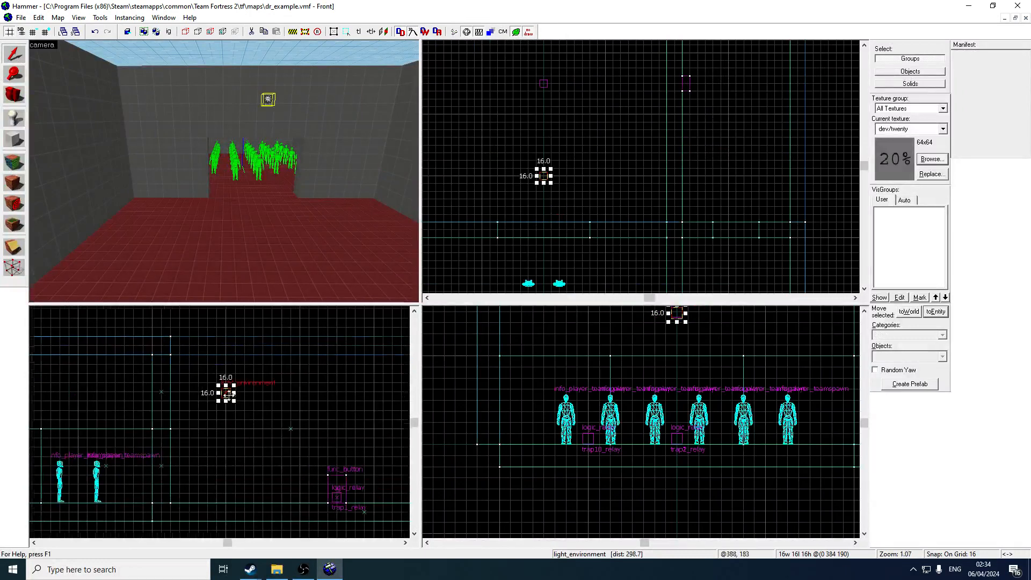
pyautogui.moveTo(230, 396); pyautogui.dragTo(229, 394)
# Open the light_environment's properties and set its pitch to -90.
pyautogui.press('z')
pyautogui.press('w')
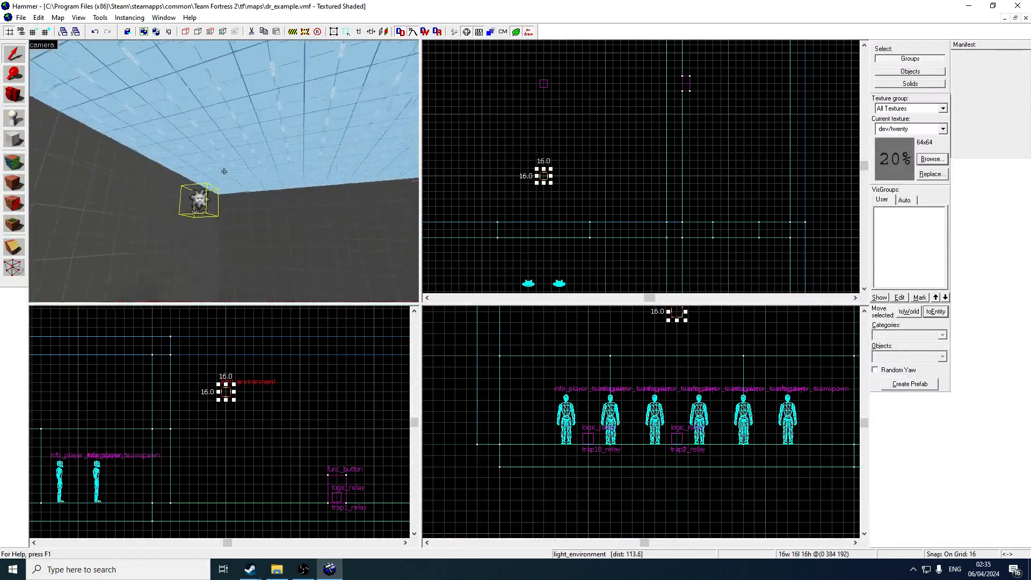
pyautogui.press('z')
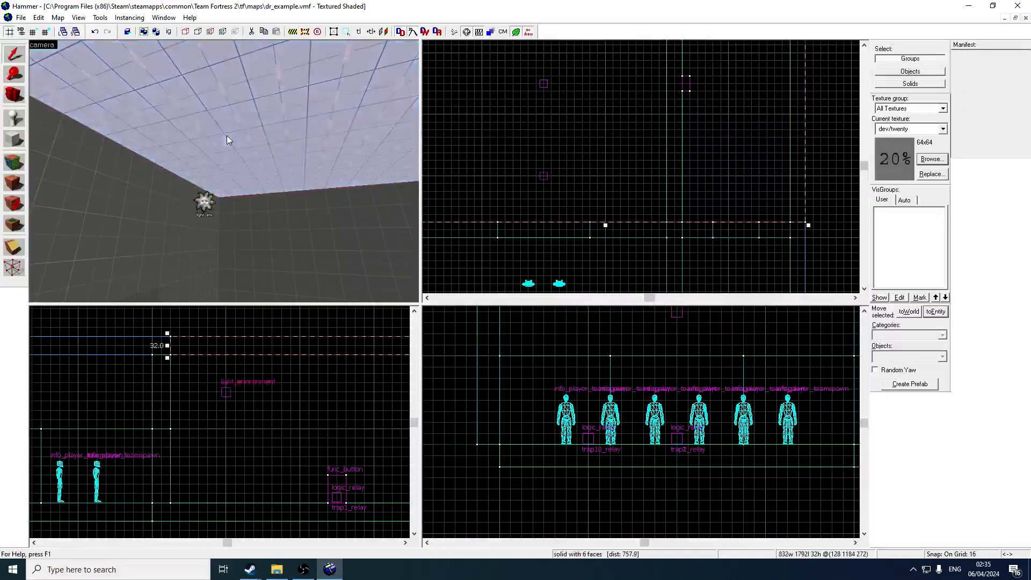
pyautogui.doubleClick(204, 206)
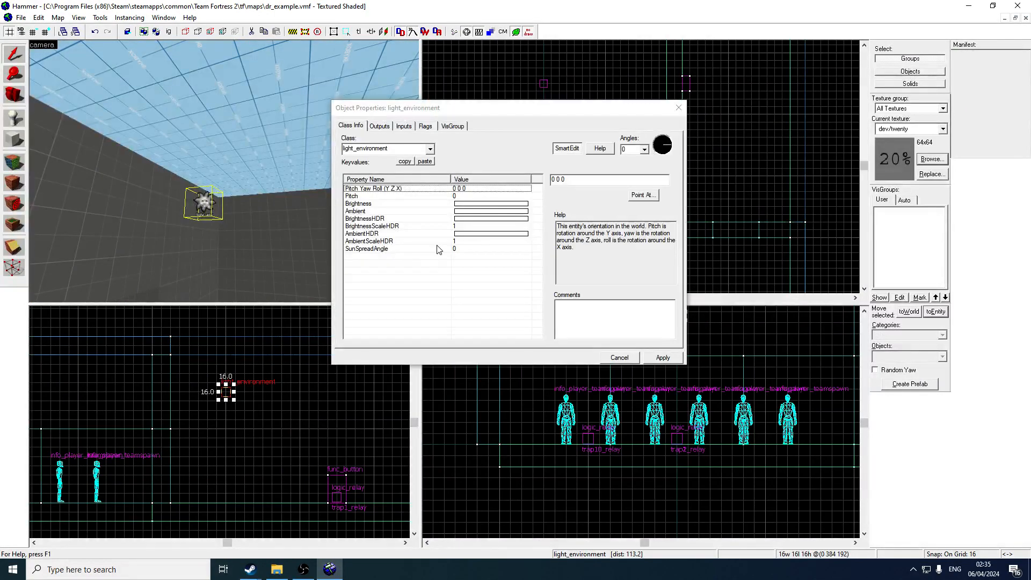
pyautogui.click(510, 195)
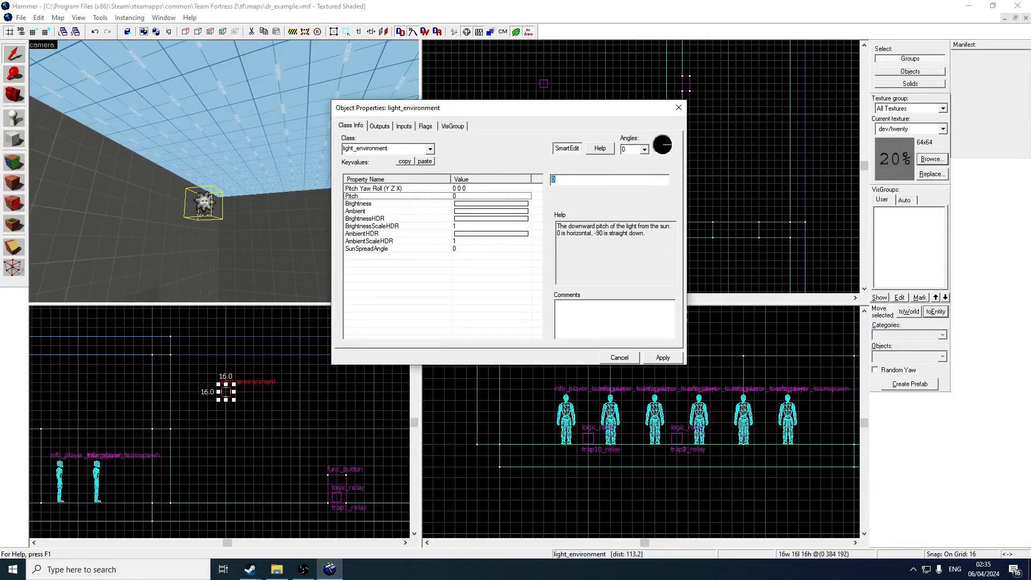
pyautogui.write('-90')
pyautogui.press('Return')
# Set the light_environment's brightness colour to a pale yellow of 255 251 202.
pyautogui.click(489, 205)
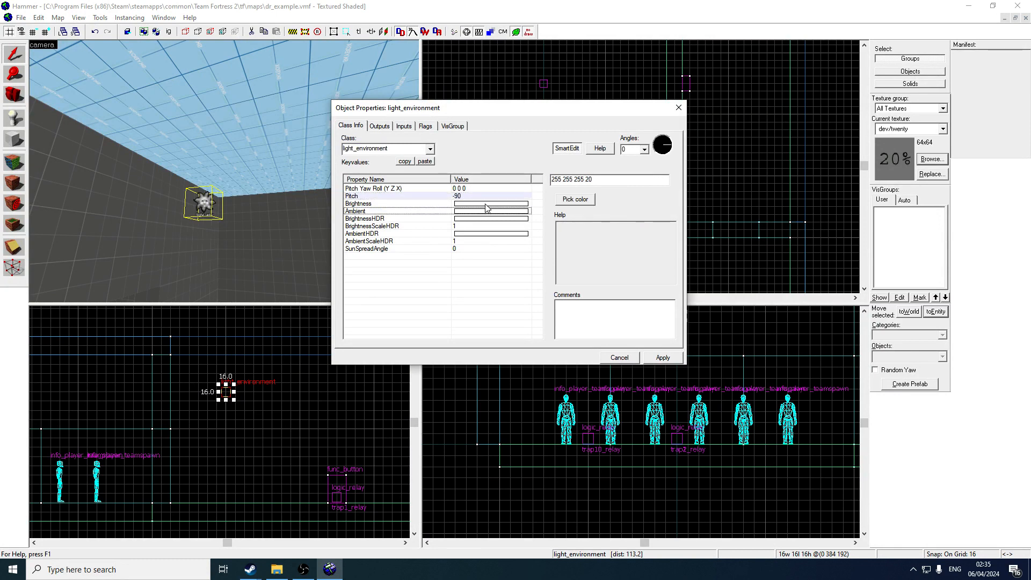
pyautogui.click(575, 200)
pyautogui.click(412, 179)
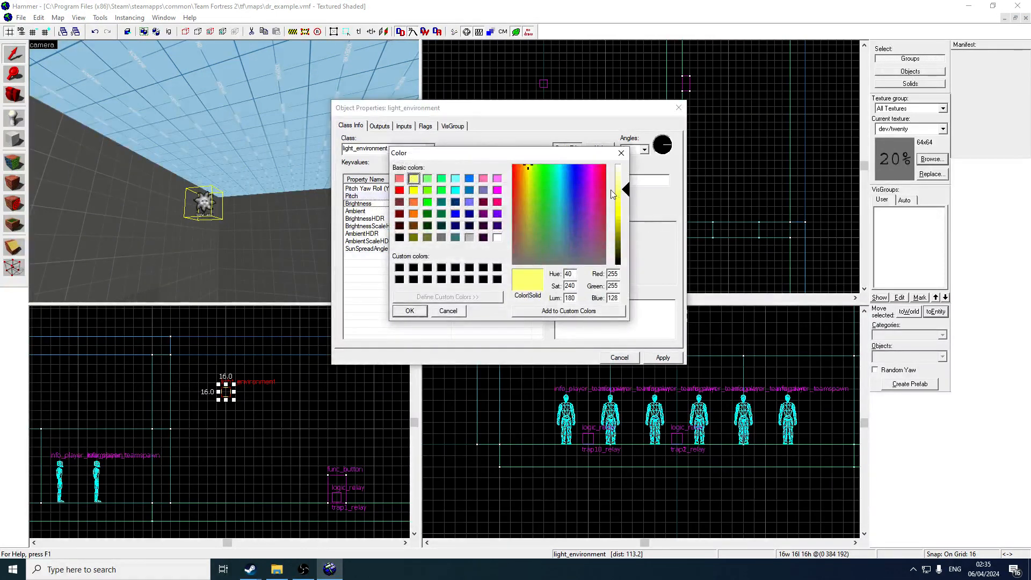
pyautogui.moveTo(526, 166); pyautogui.dragTo(527, 166)
pyautogui.moveTo(633, 189); pyautogui.dragTo(622, 180)
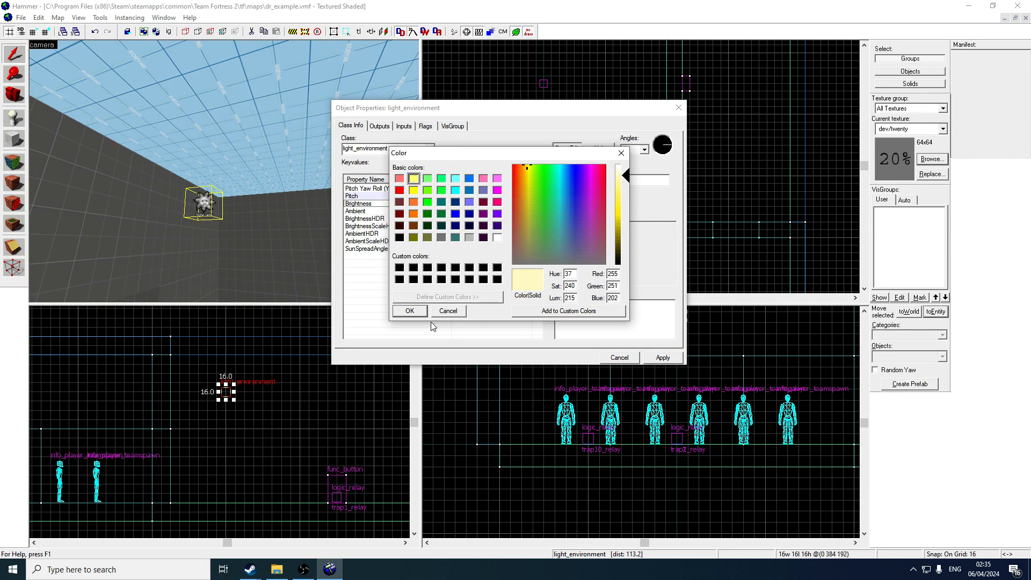
pyautogui.click(409, 311)
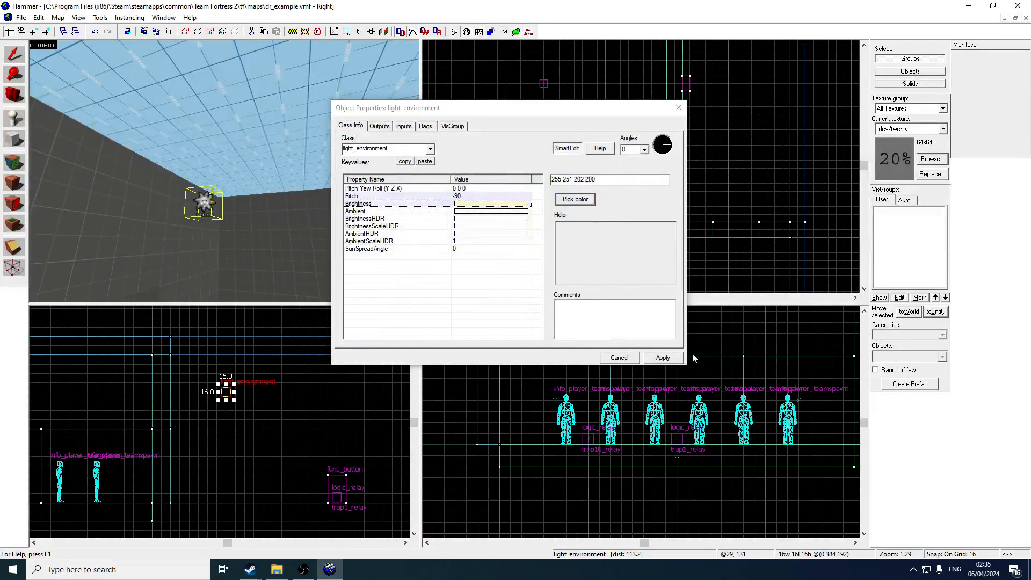
# Change the light_environment's brightness colour to a warm orange-yellow of 255 219 136.
pyautogui.click(575, 200)
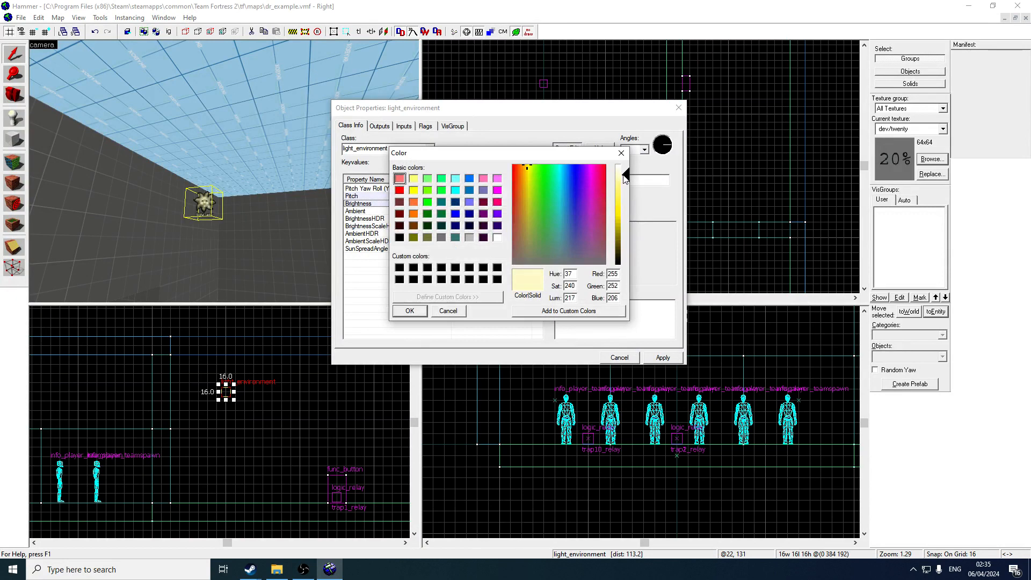
pyautogui.moveTo(624, 179); pyautogui.dragTo(625, 184)
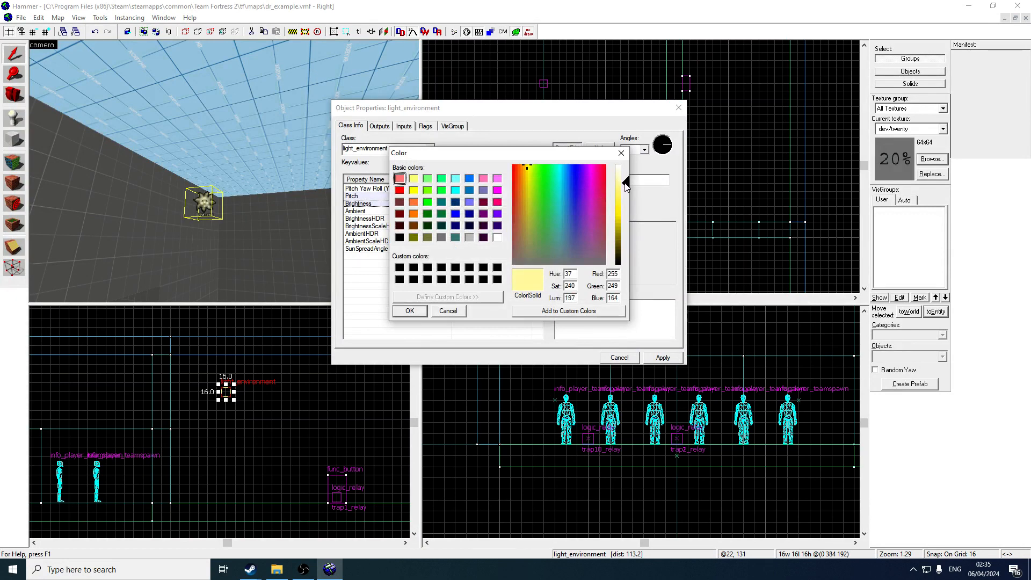
pyautogui.click(413, 214)
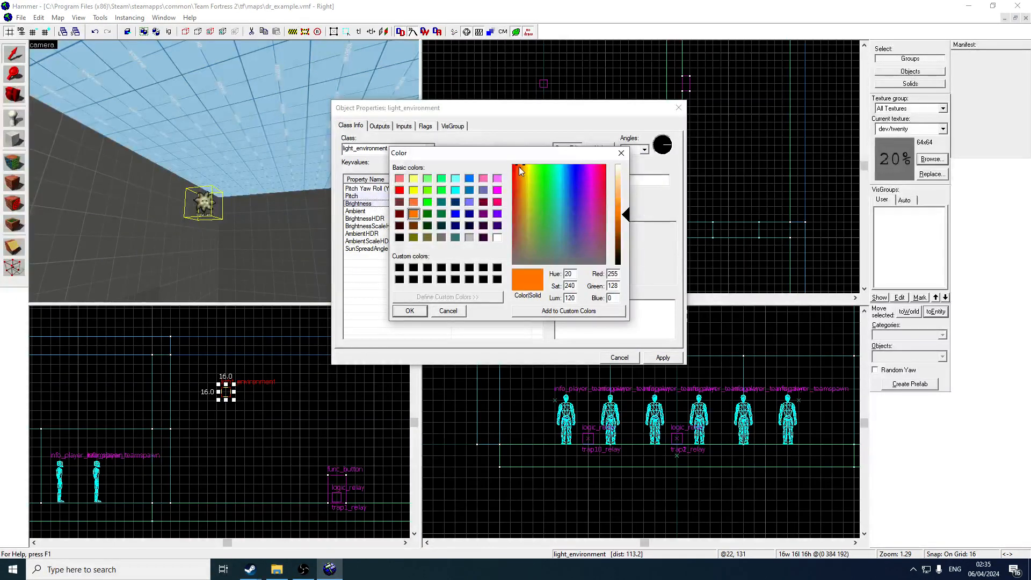
pyautogui.moveTo(519, 166); pyautogui.dragTo(526, 164)
pyautogui.click(624, 189)
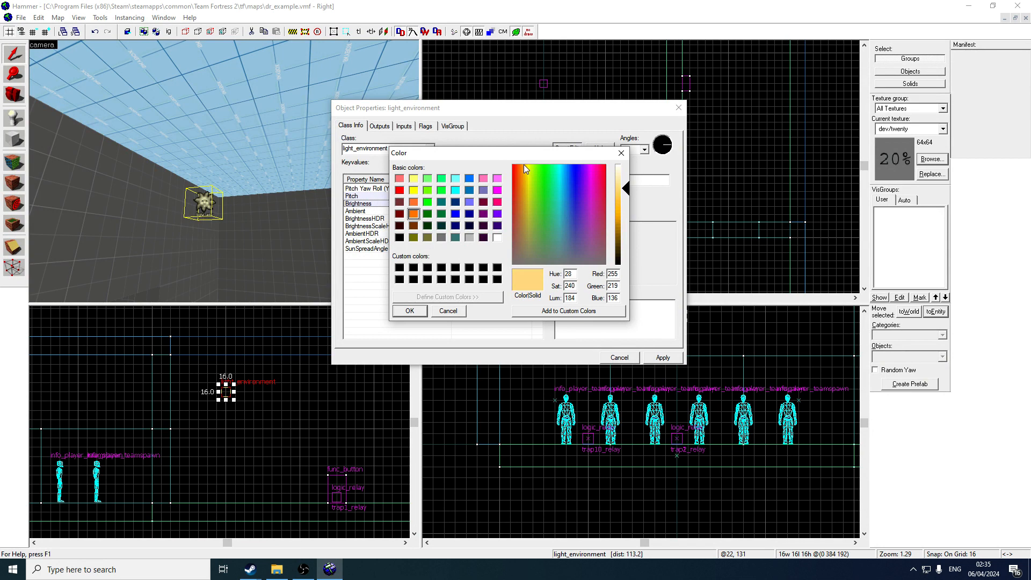
pyautogui.click(410, 311)
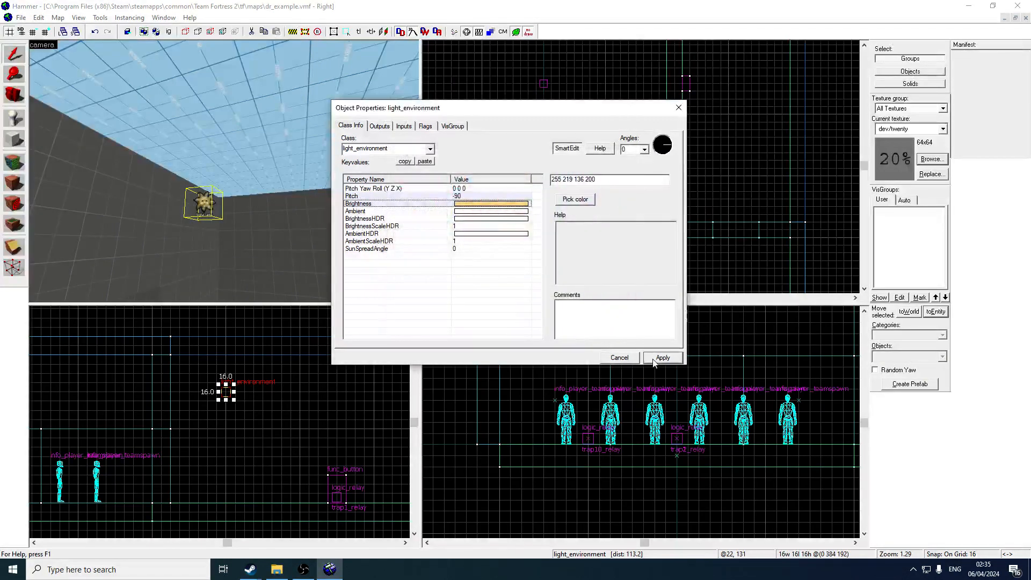
# Set the light_environment's ambient colour to a light blue of 159 224 255.
pyautogui.doubleClick(517, 212)
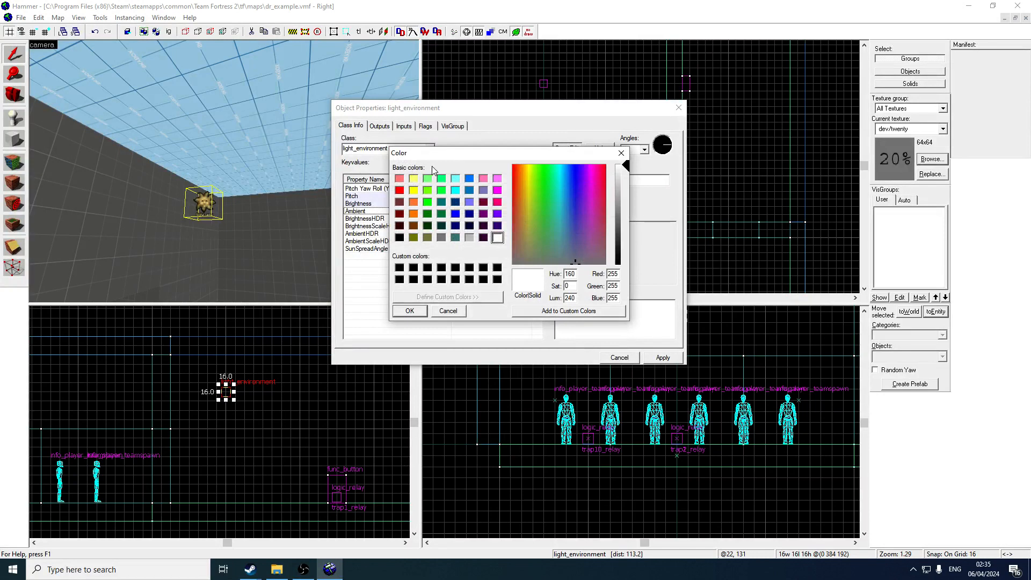
pyautogui.click(469, 190)
pyautogui.click(470, 202)
pyautogui.click(469, 190)
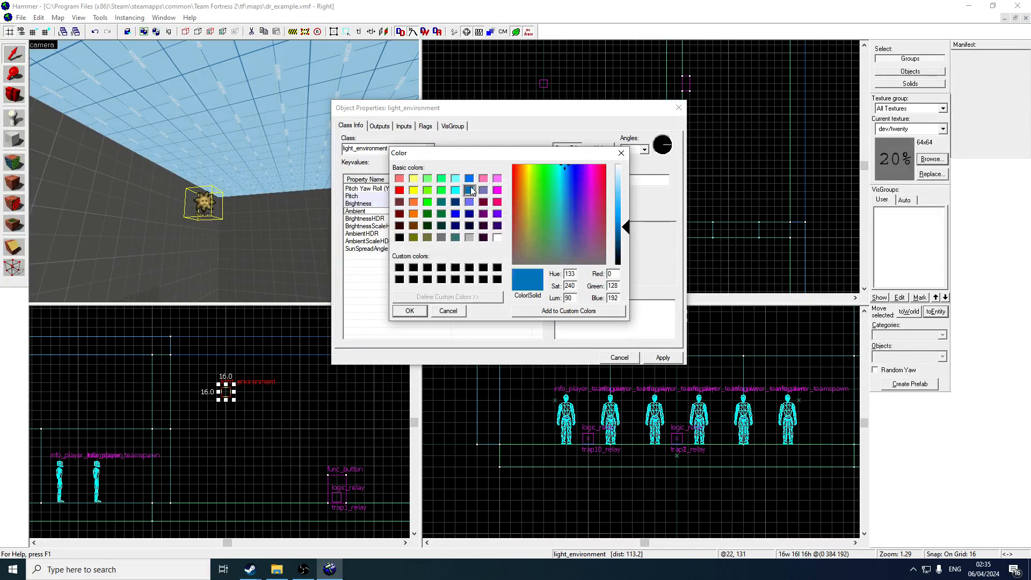
pyautogui.moveTo(624, 227); pyautogui.dragTo(623, 207)
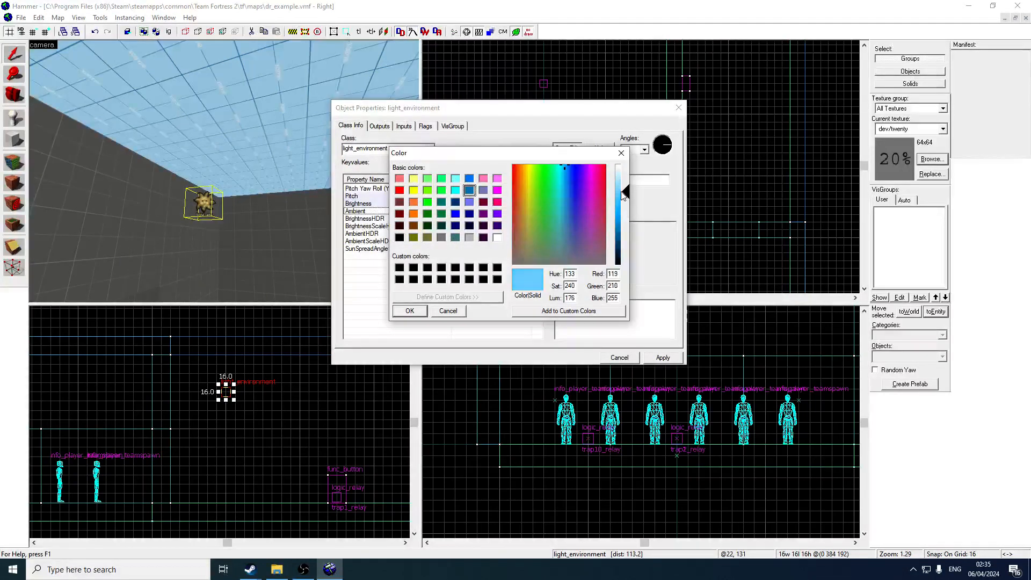
pyautogui.click(406, 313)
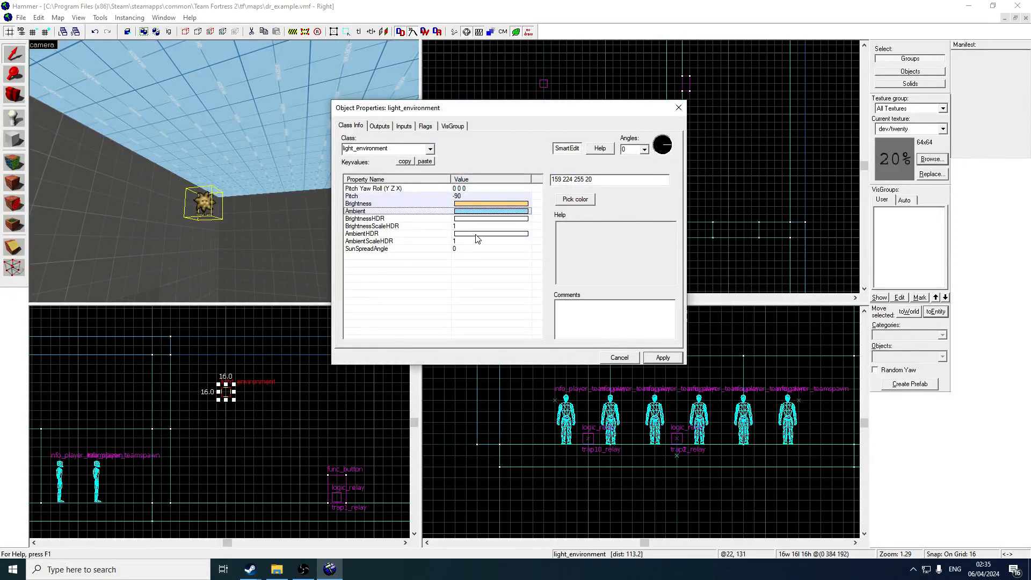
# Check the light_environment's flags, AmbientScaleHDR and SunSpreadAngle settings, and close its properties.
pyautogui.click(425, 126)
pyautogui.click(351, 125)
pyautogui.click(478, 242)
pyautogui.click(481, 251)
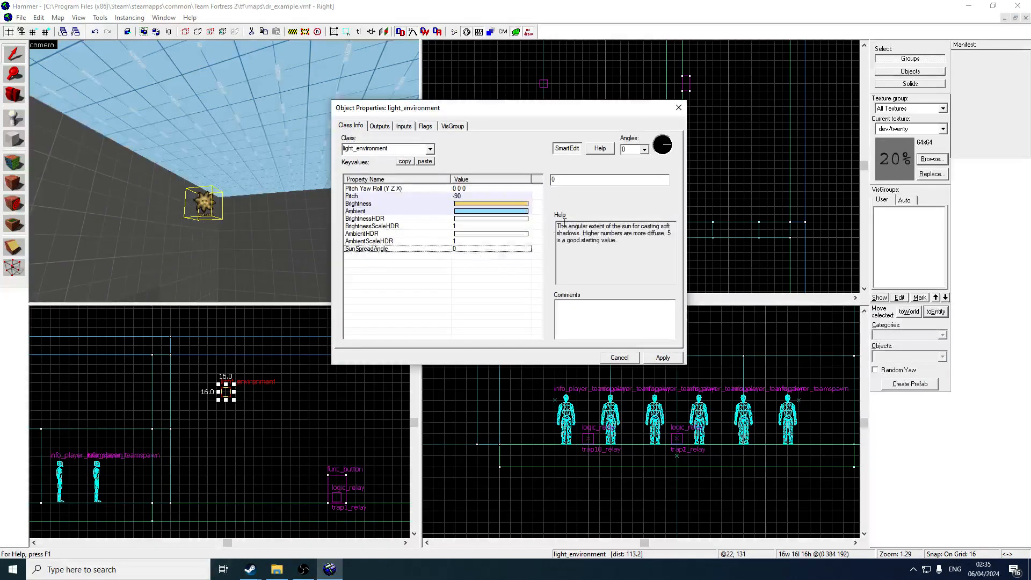
pyautogui.click(678, 109)
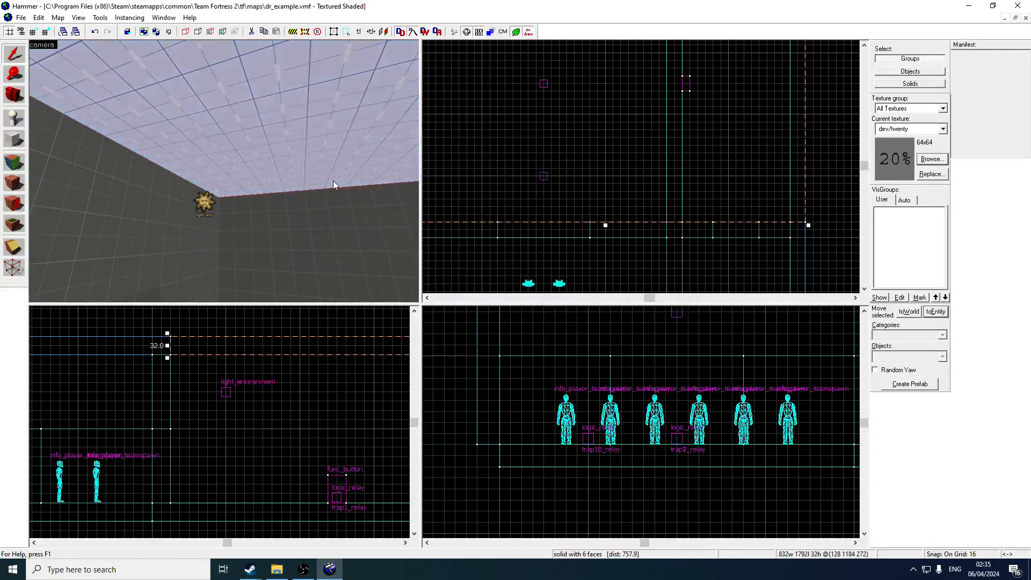
# Review the light_environment's brightness and ambient values, clear the selection, and look over the spawn area and corridor.
pyautogui.press('w')
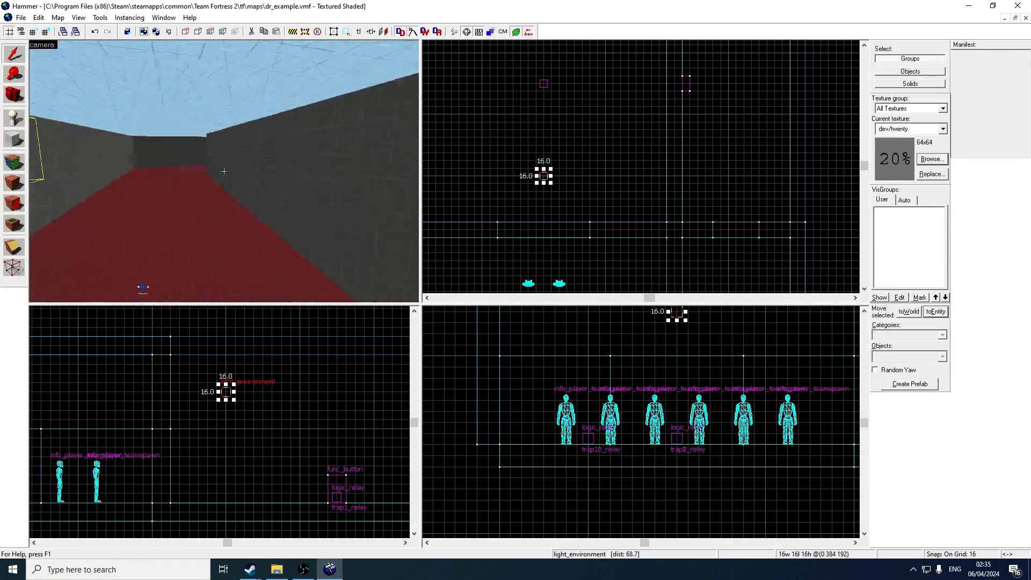
pyautogui.press('s')
pyautogui.press('w')
pyautogui.doubleClick(225, 176)
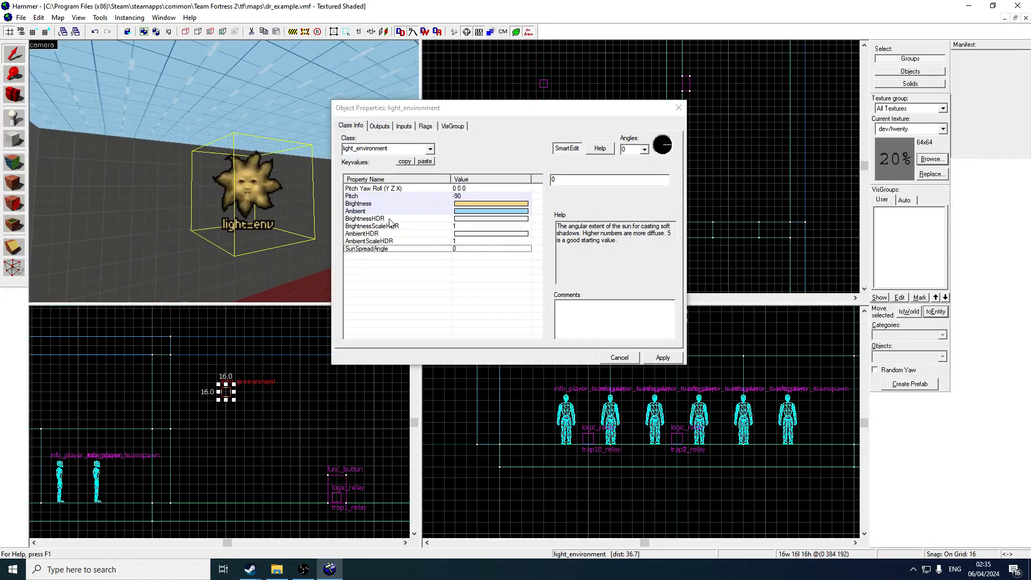
pyautogui.click(501, 203)
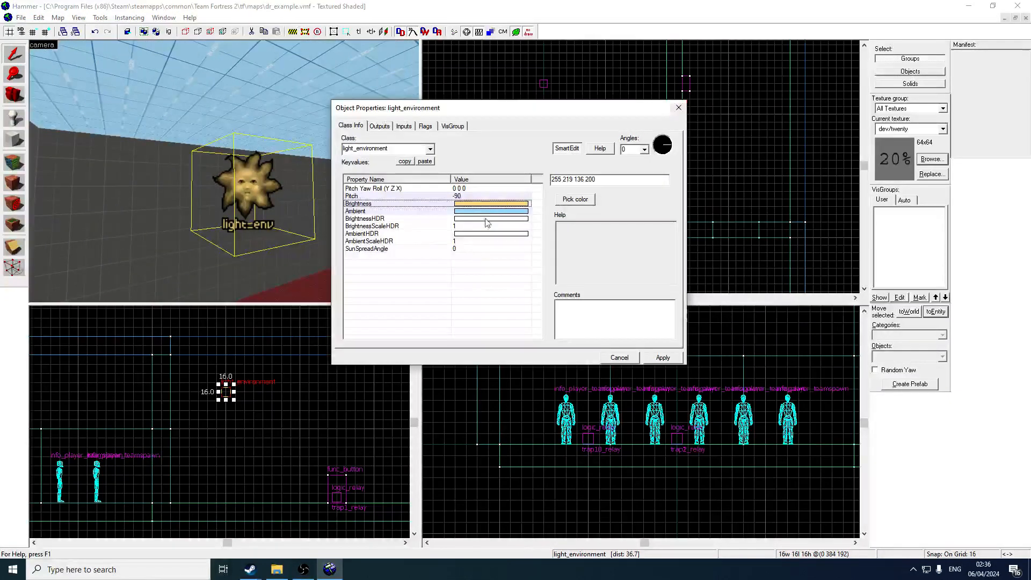
pyautogui.click(486, 213)
pyautogui.click(678, 107)
pyautogui.press('Escape')
pyautogui.press('z')
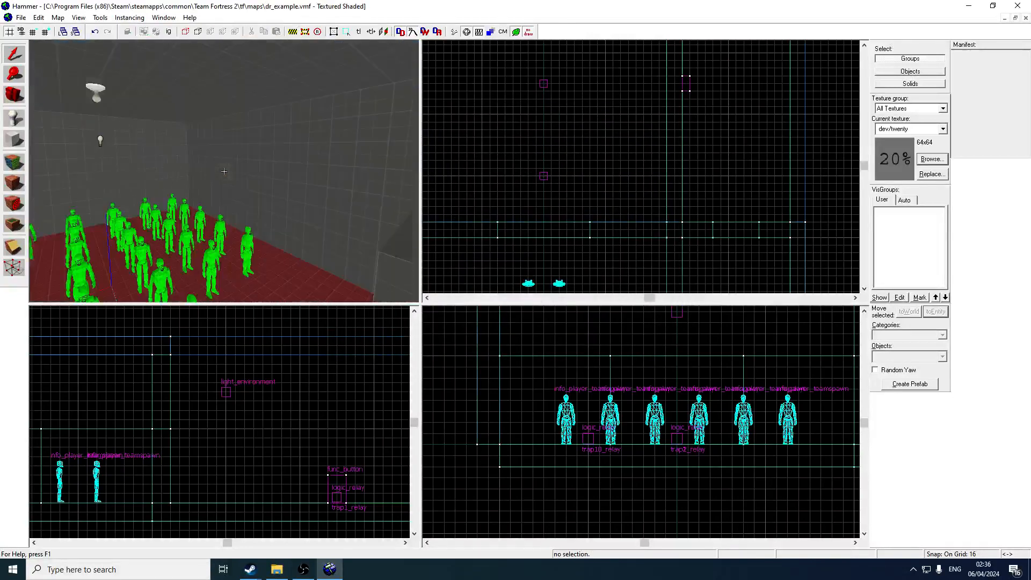
pyautogui.press('w')
pyautogui.press('z')
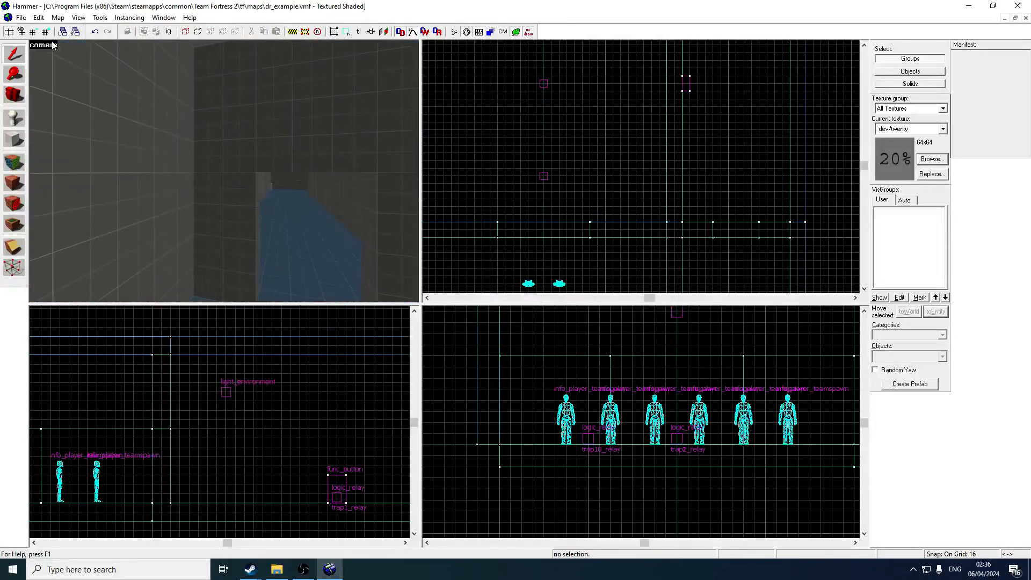
# Compile the map with normal BSP, VIS and RAD, run it, and join team BLU as Engineer.
pyautogui.click(21, 17)
pyautogui.click(65, 132)
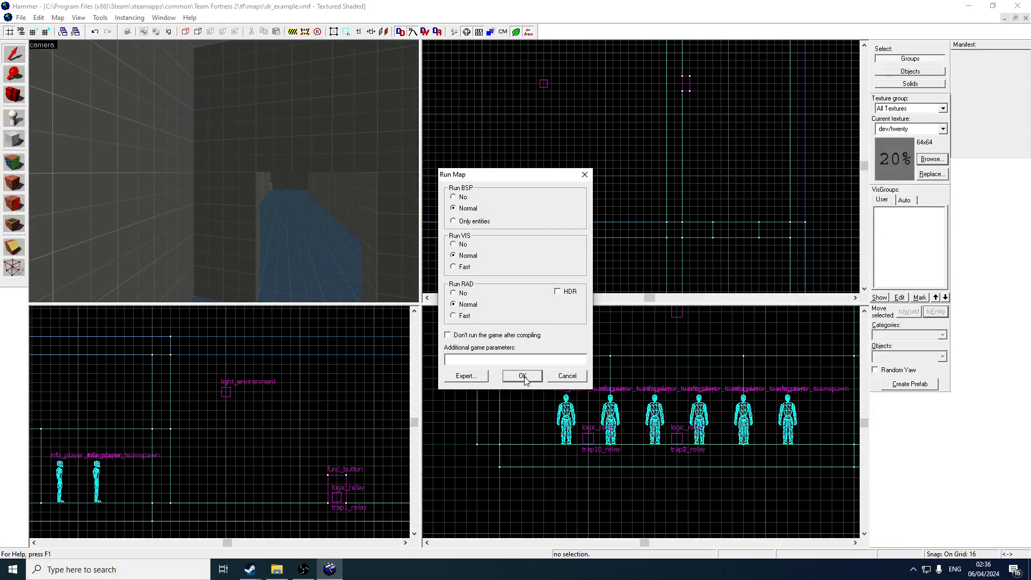
pyautogui.click(522, 376)
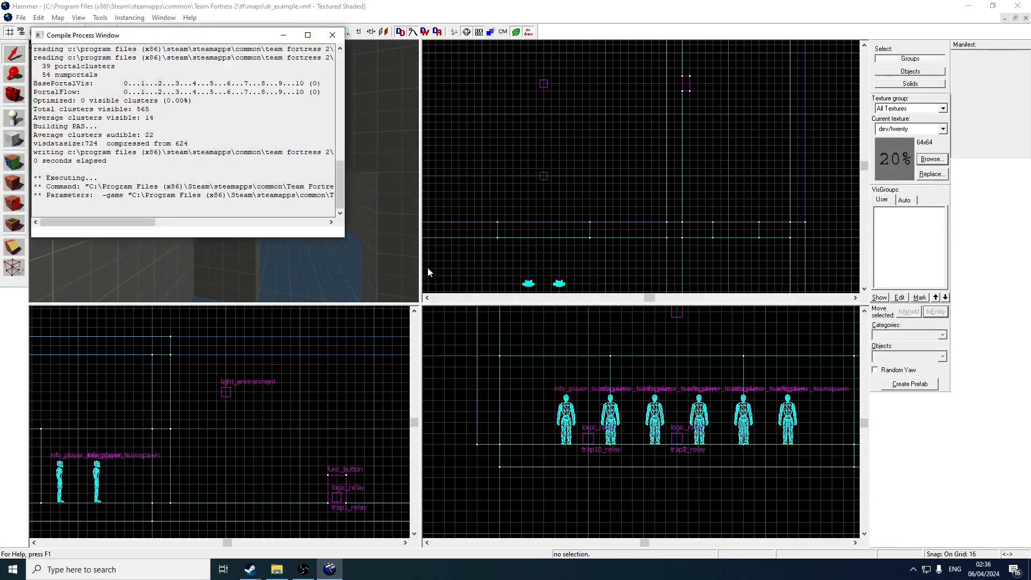
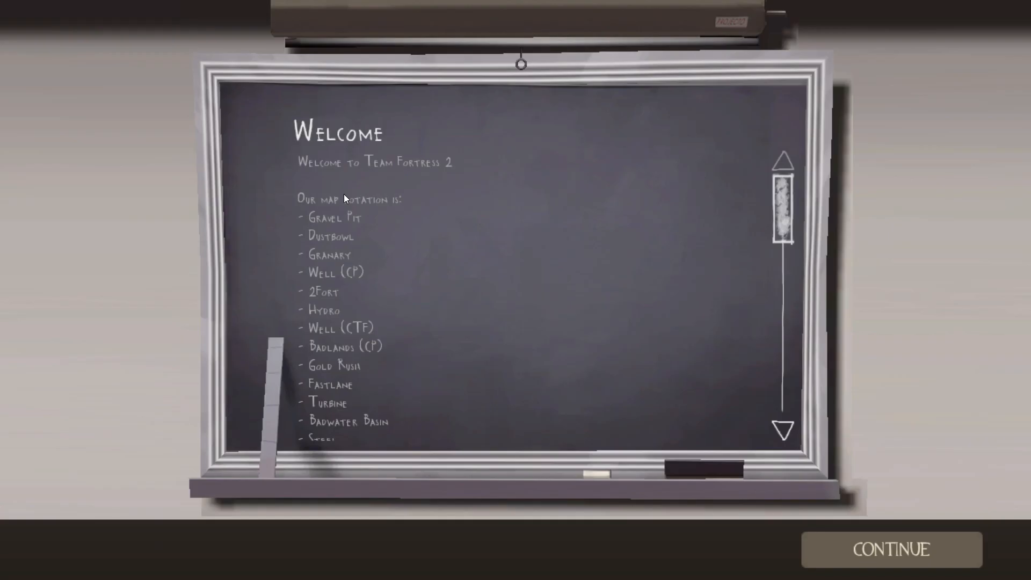
pyautogui.press('Return')
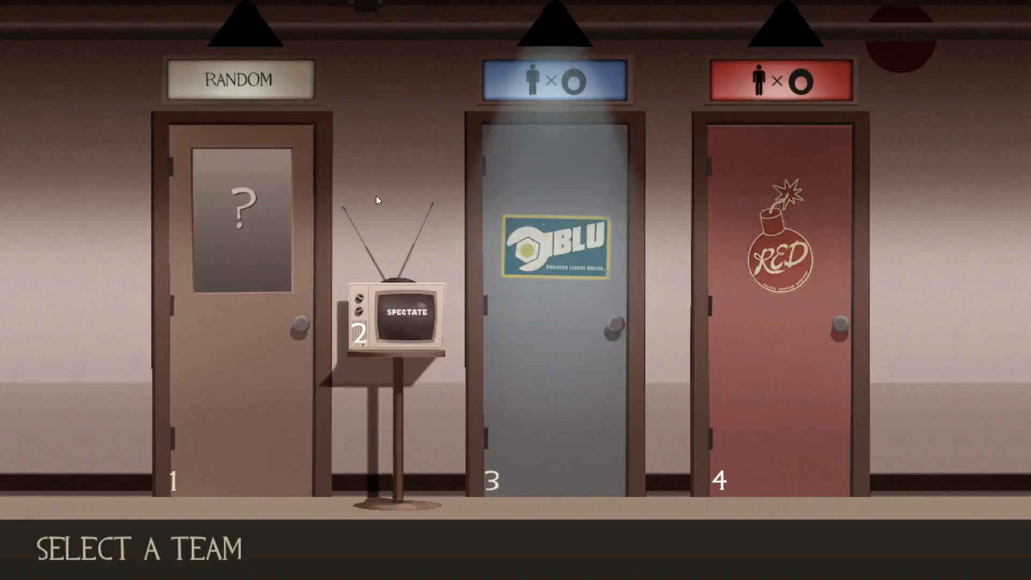
pyautogui.press('3')
pyautogui.press('6')
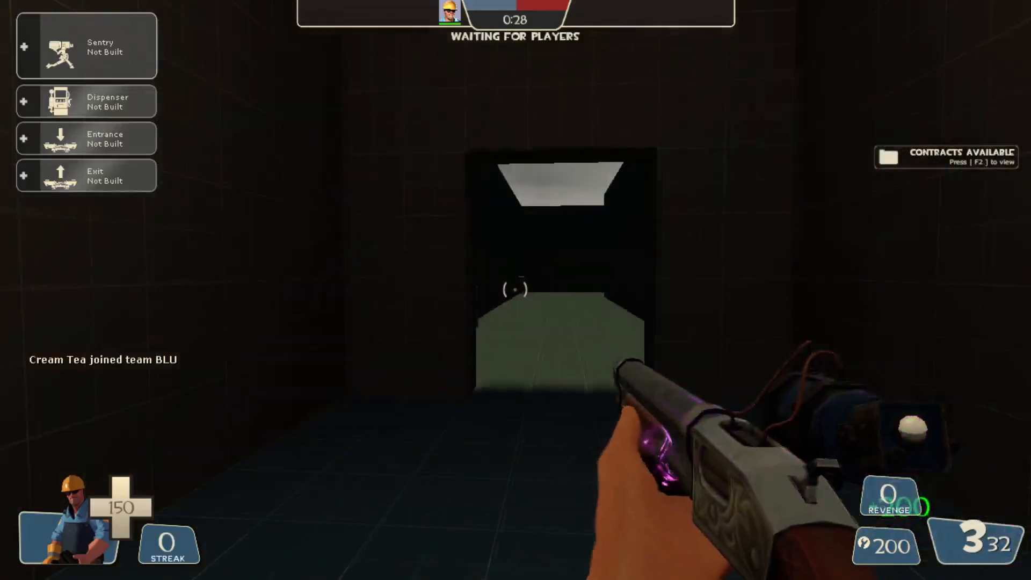
# Walk from the BLU spawn through the doorway into the corridor and examine the lighting on the walls, floor and 20% block.
pyautogui.scroll(-4, 515, 290)
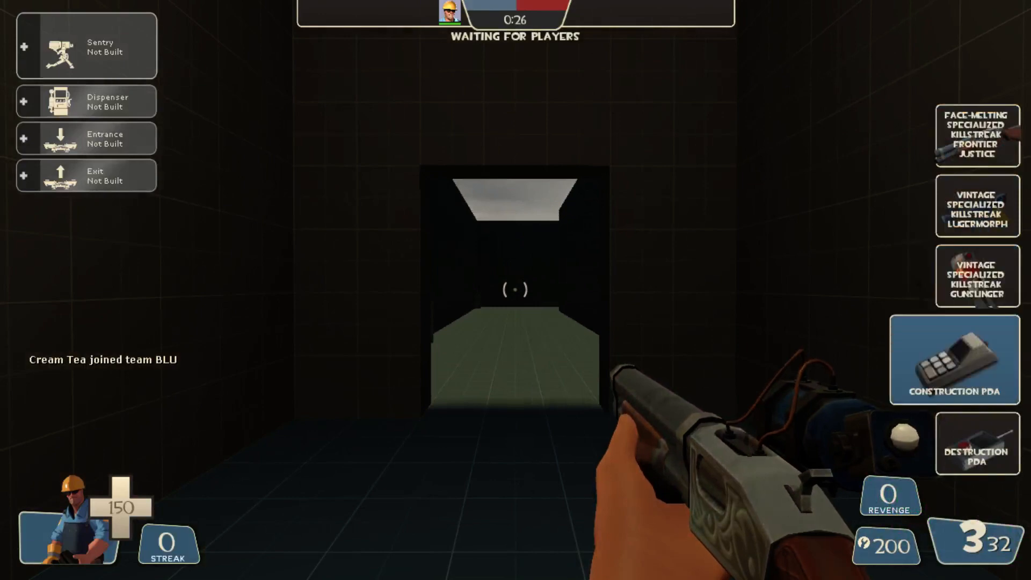
pyautogui.press('5')
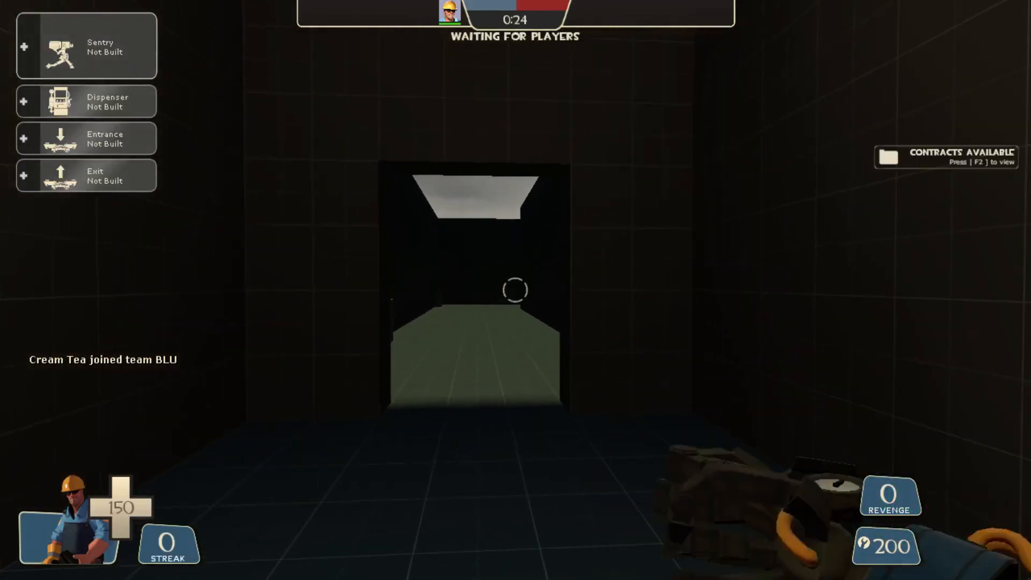
pyautogui.press('w')
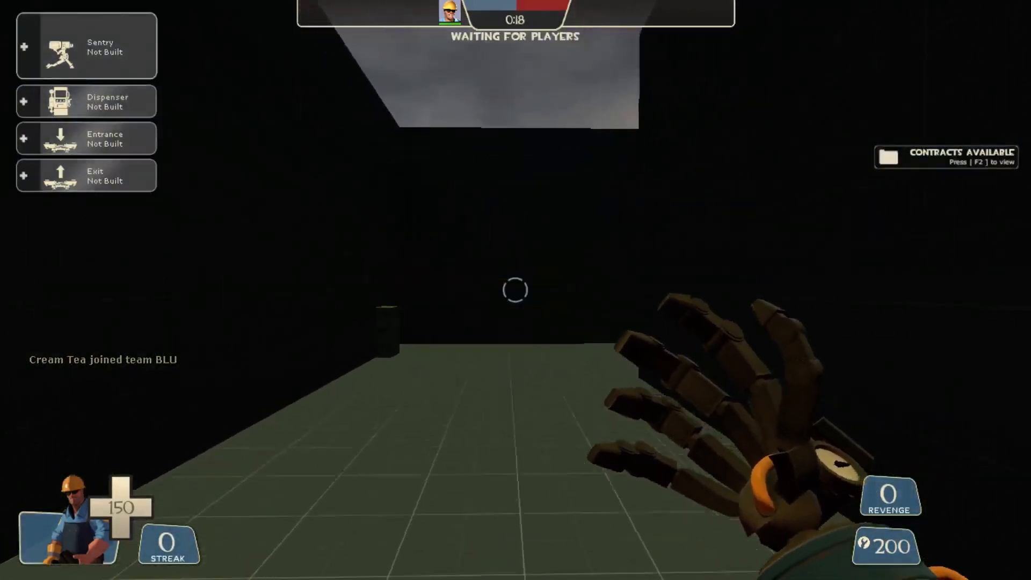
pyautogui.press('w')
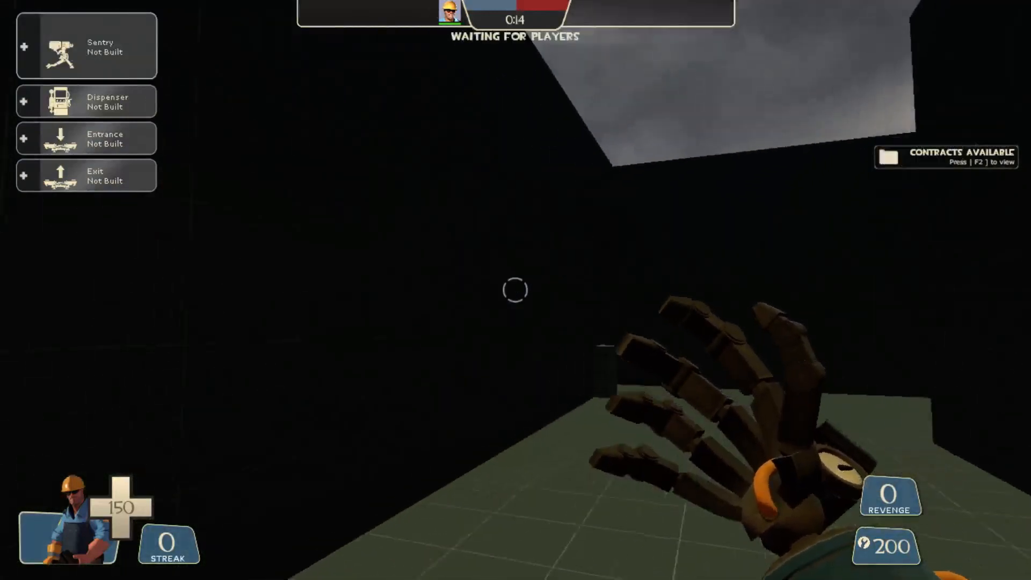
pyautogui.press('w')
pyautogui.click(515, 290)
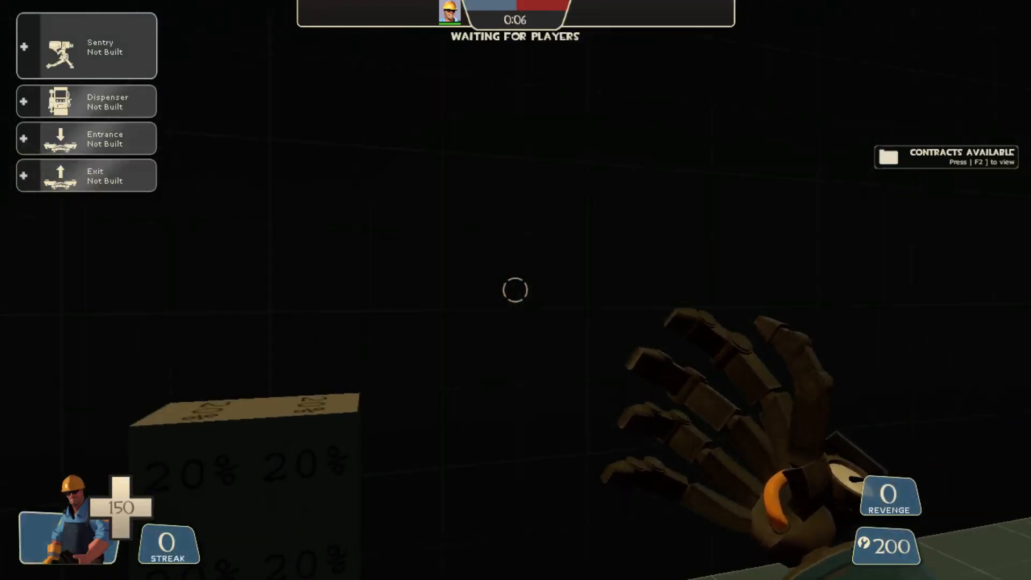
pyautogui.press('w')
pyautogui.press('e')
pyautogui.click(515, 290)
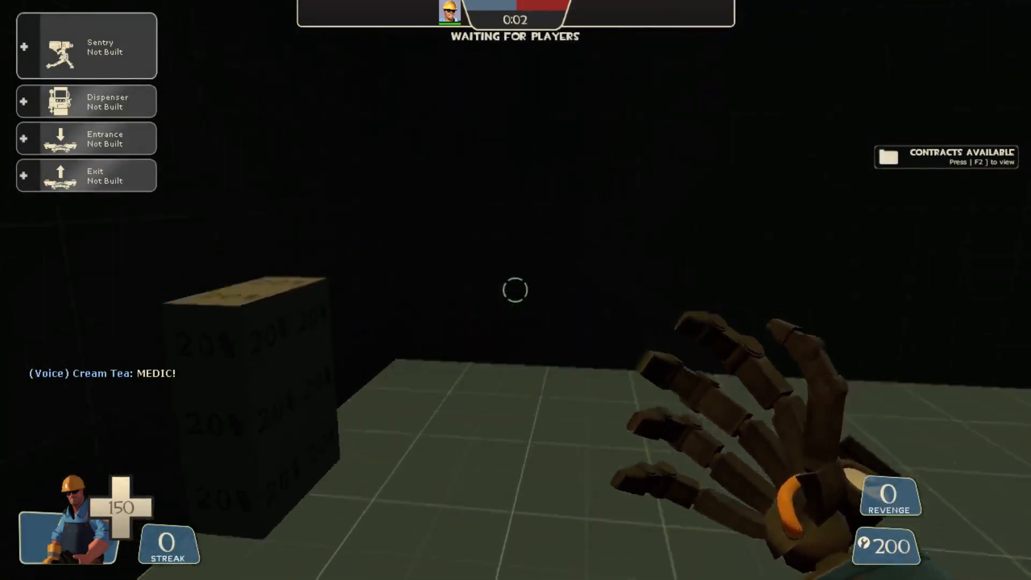
# Exit the game with the console command quit and bring Hammer back up maximized.
pyautogui.press('`')
pyautogui.write('quit')
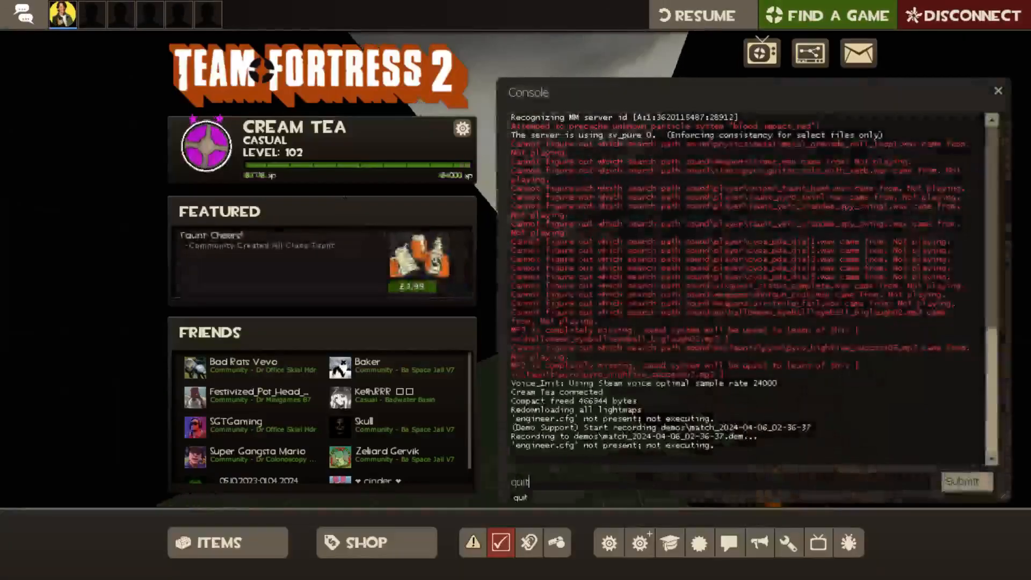
pyautogui.press('Return')
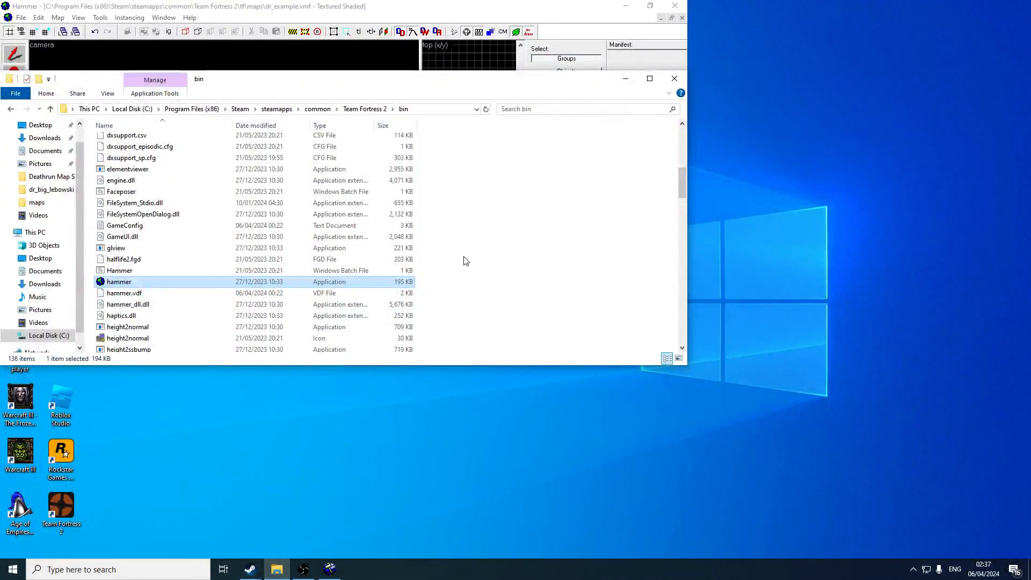
pyautogui.click(329, 568)
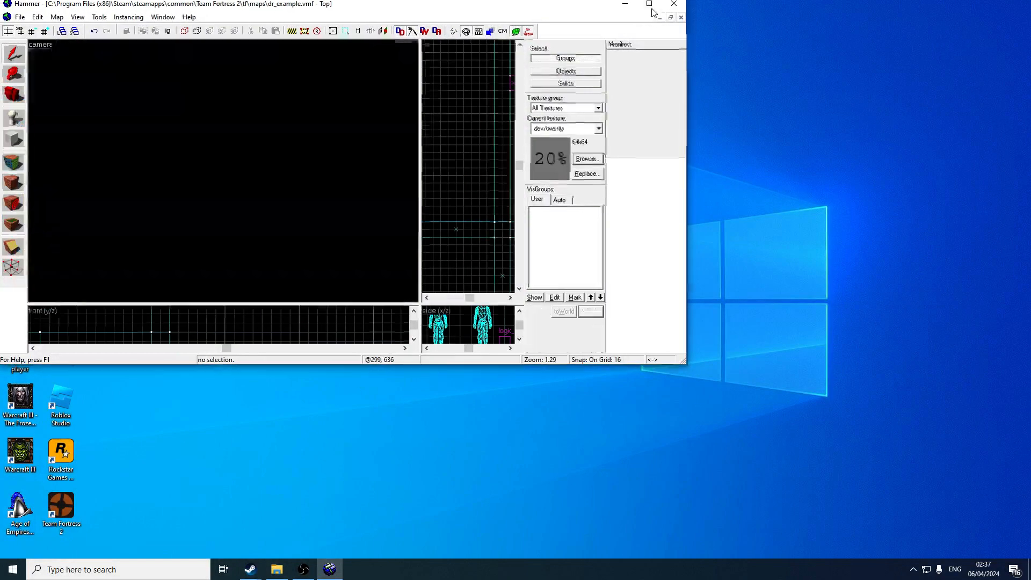
pyautogui.click(649, 3)
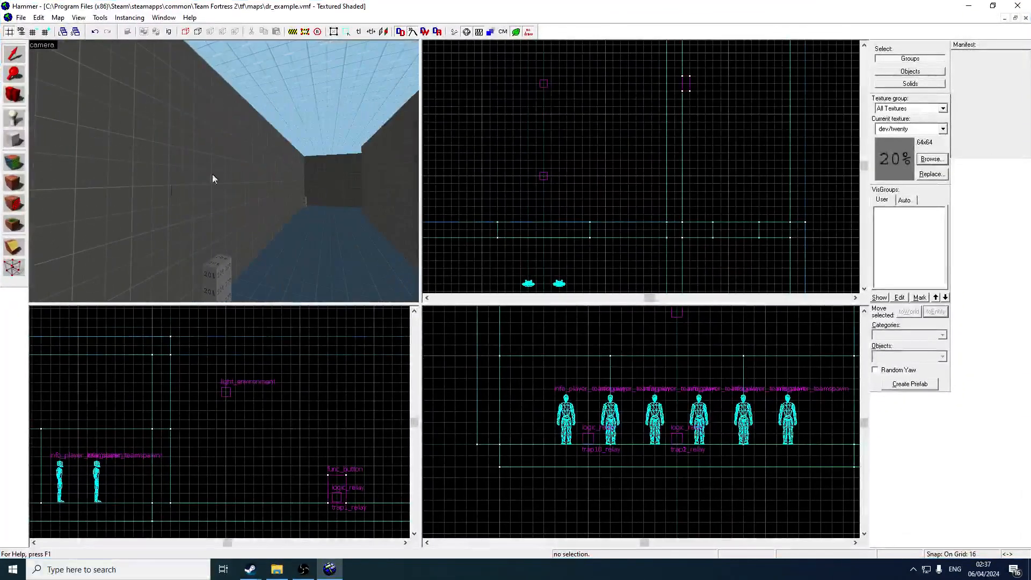
# Texture the long wall dividing the blue and red corridors with glass/glasswindow001a and select the wall to check it.
pyautogui.click(19, 168)
pyautogui.click(811, 395)
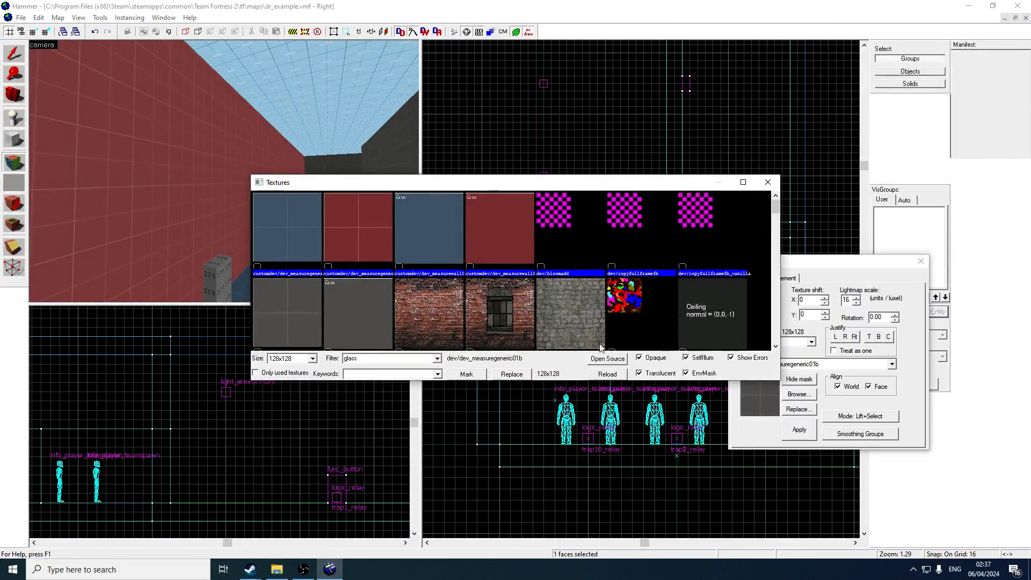
pyautogui.scroll(-4, 483, 296)
pyautogui.doubleClick(347, 257)
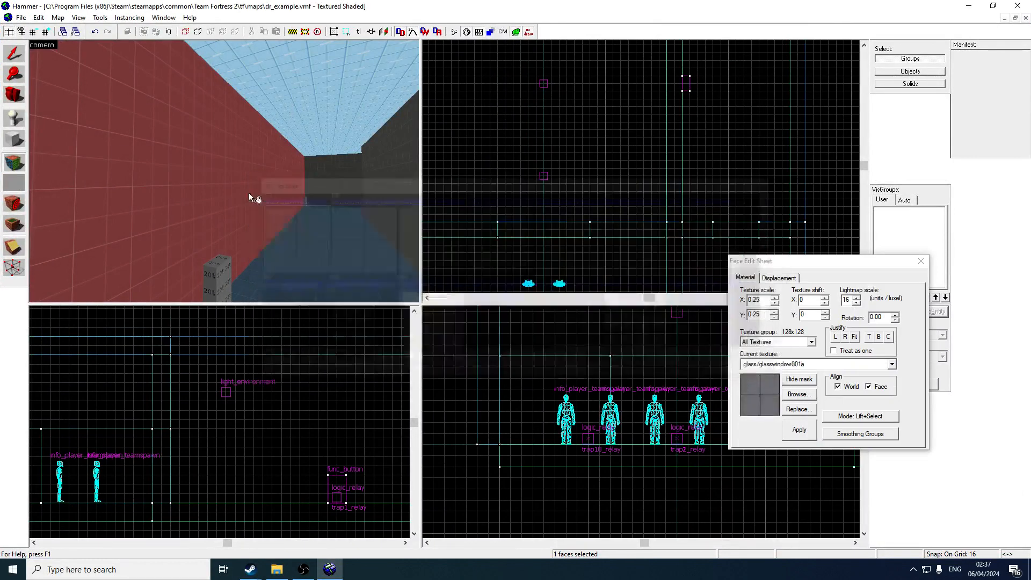
pyautogui.press('z')
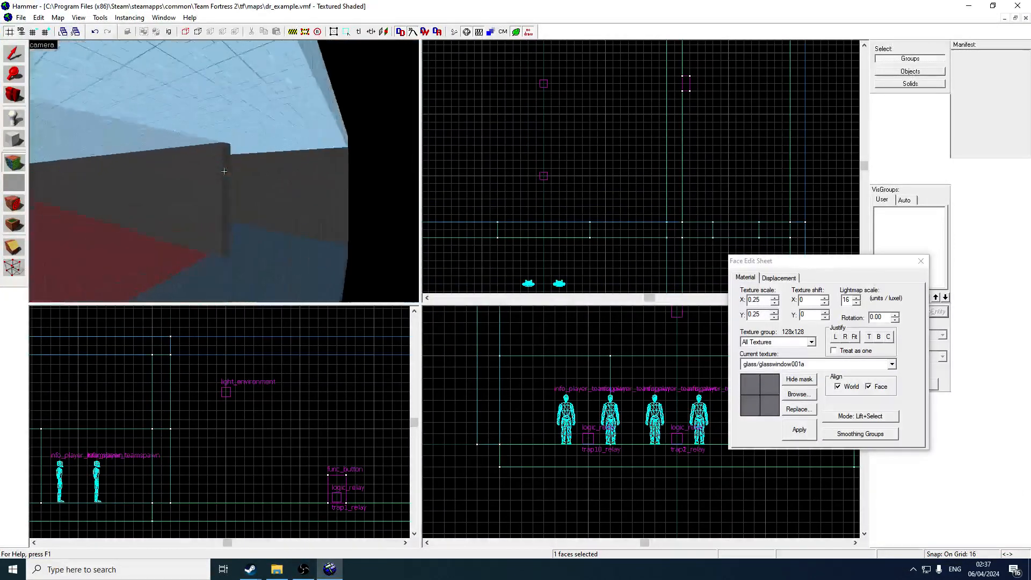
pyautogui.press('z')
pyautogui.press('z')
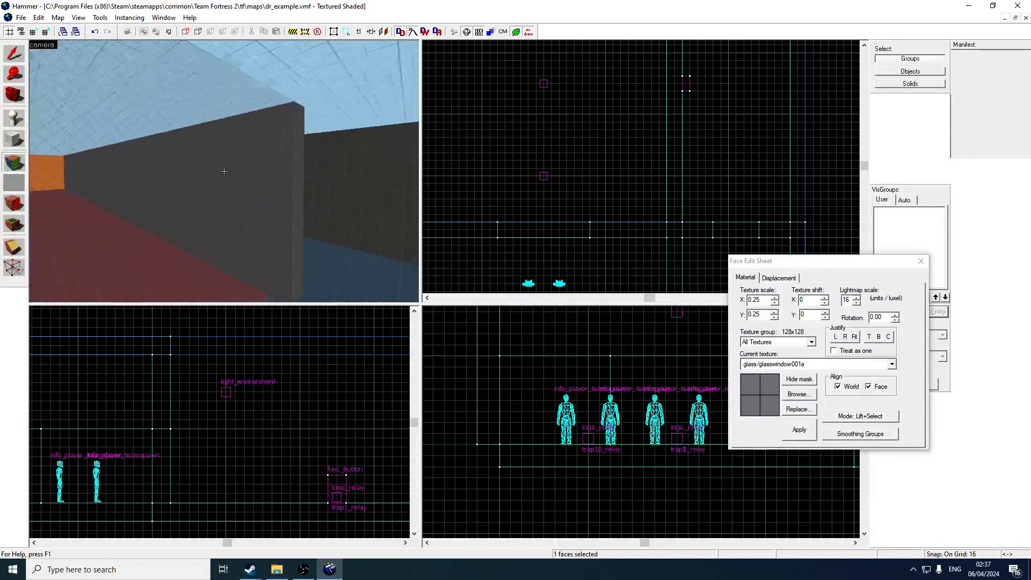
pyautogui.press('z')
pyautogui.press('z')
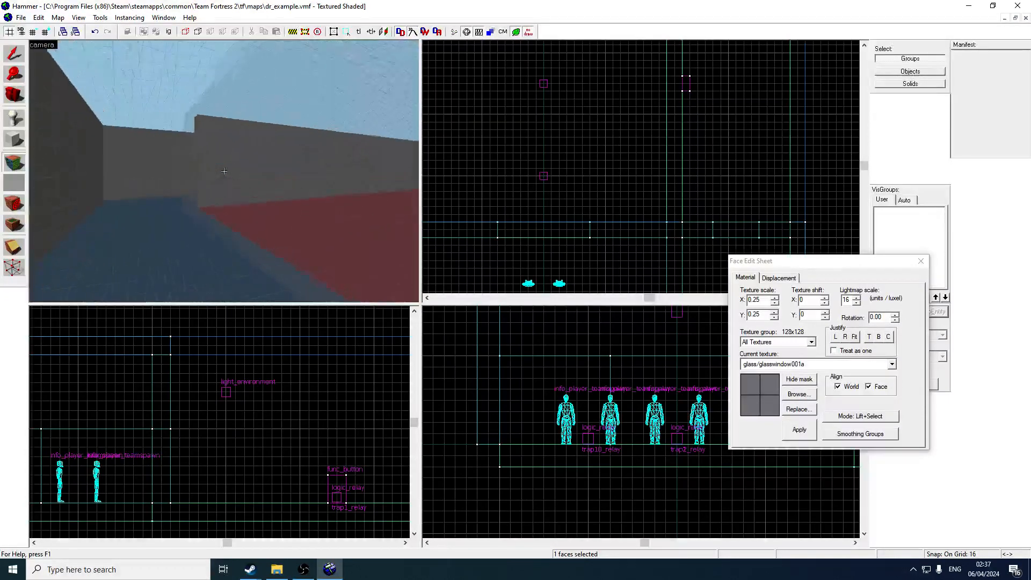
pyautogui.press('z')
pyautogui.hotkey('shift', 's')
pyautogui.click(246, 163)
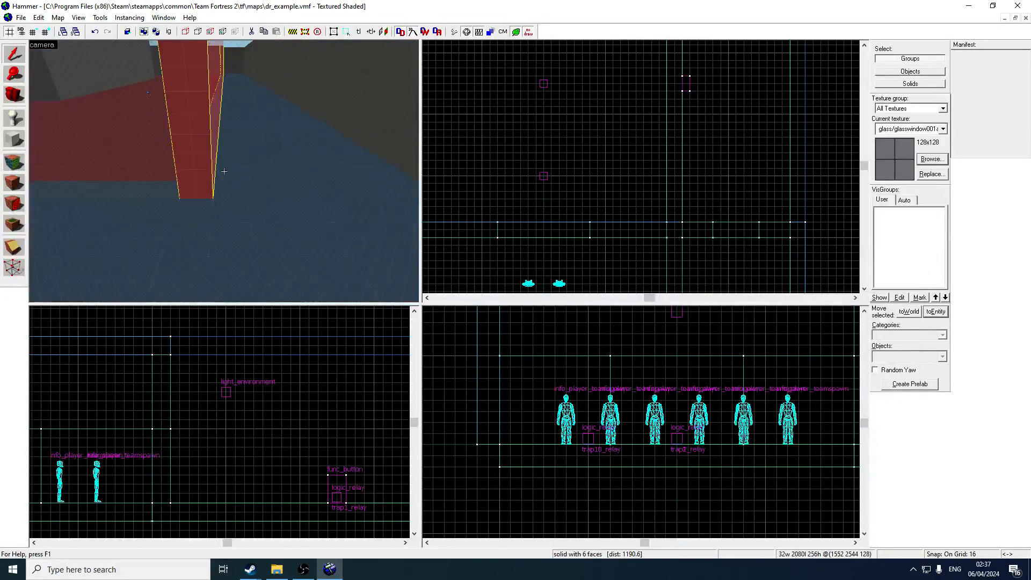
# Set the light_environment's brightness colour to a pale yellow of 255 255 221 and apply it.
pyautogui.press('z')
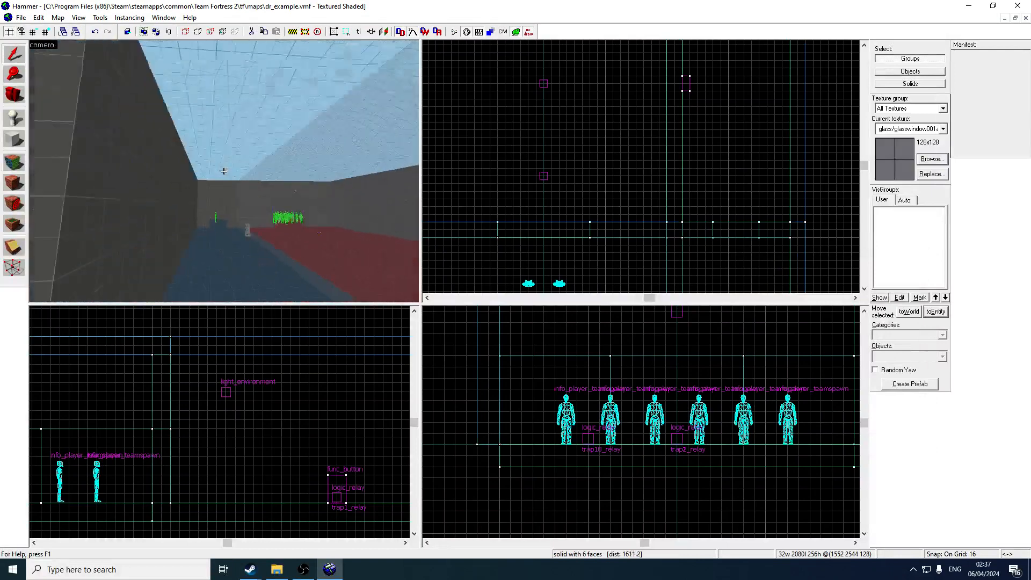
pyautogui.press('z')
pyautogui.press('z')
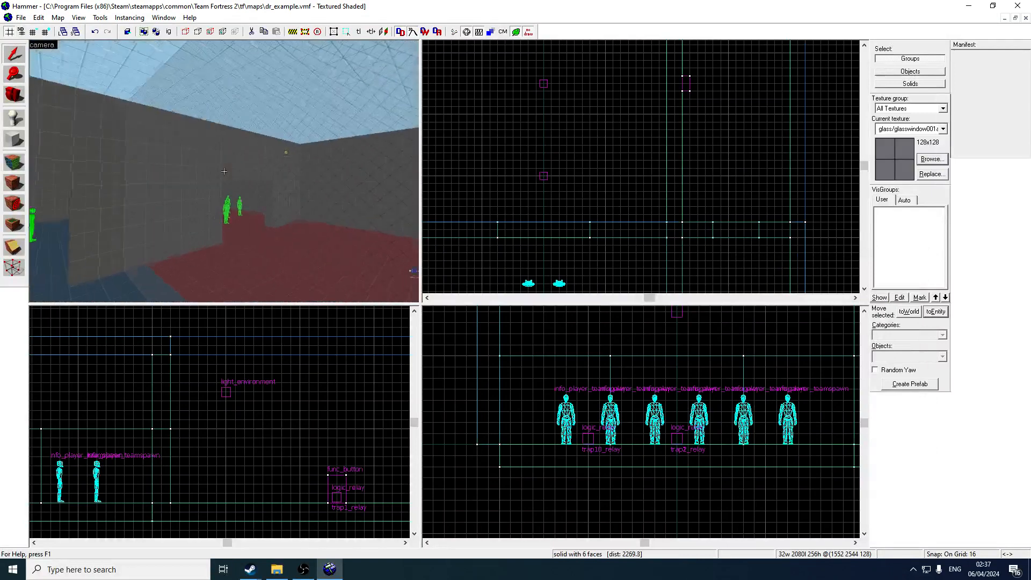
pyautogui.press('w')
pyautogui.press('z')
pyautogui.doubleClick(285, 211)
pyautogui.click(524, 204)
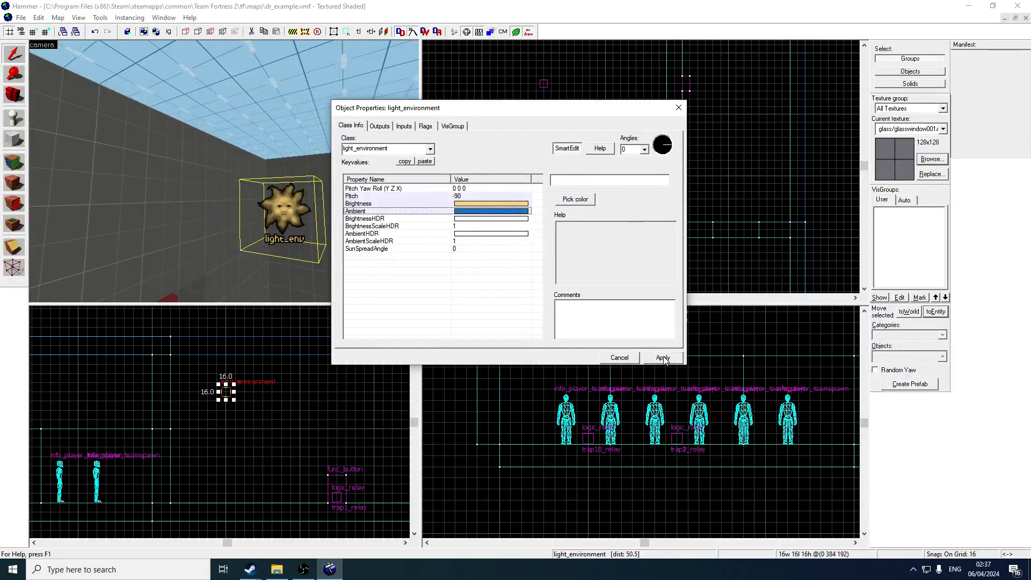
pyautogui.doubleClick(504, 203)
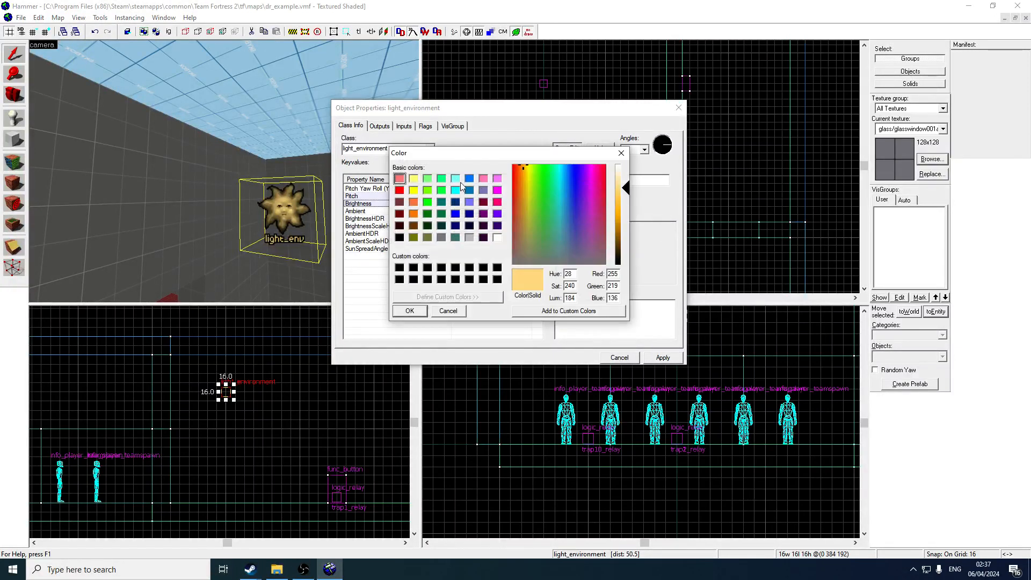
pyautogui.click(413, 179)
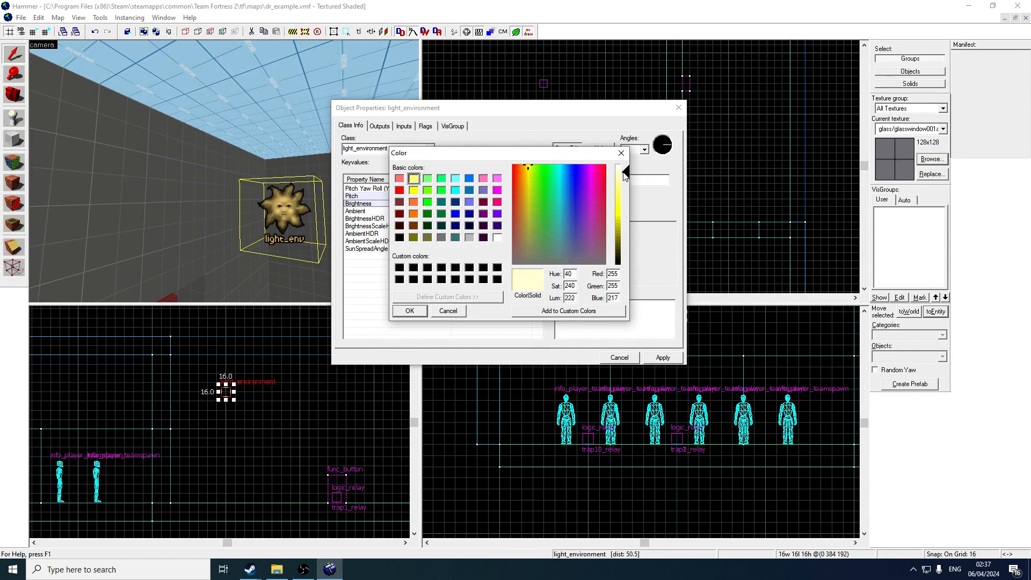
pyautogui.click(401, 312)
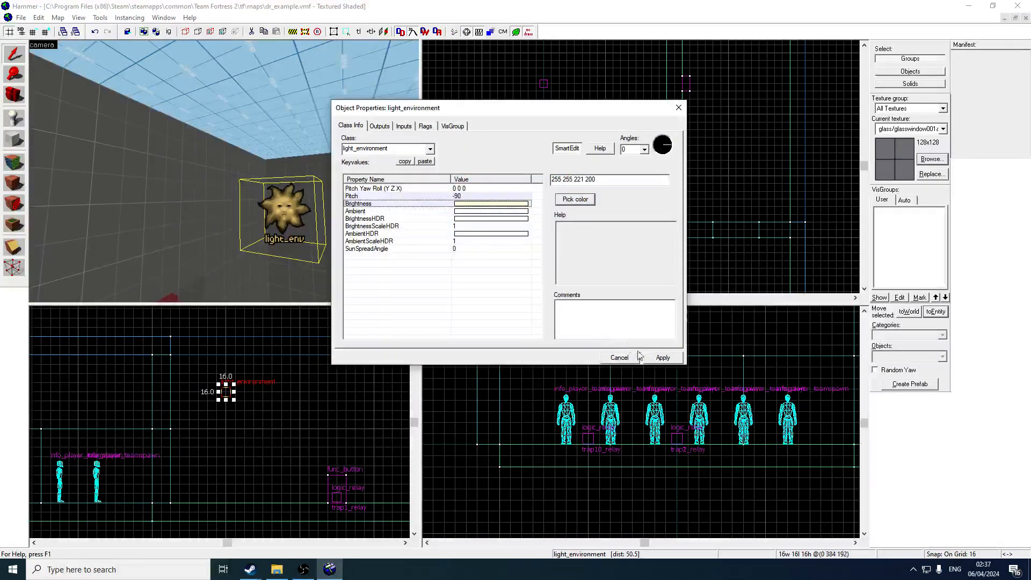
pyautogui.click(656, 359)
# Readjust the light_environment's brightness colour to a slightly deeper pale yellow of about 255 255 196, apply it, and close the properties.
pyautogui.click(583, 203)
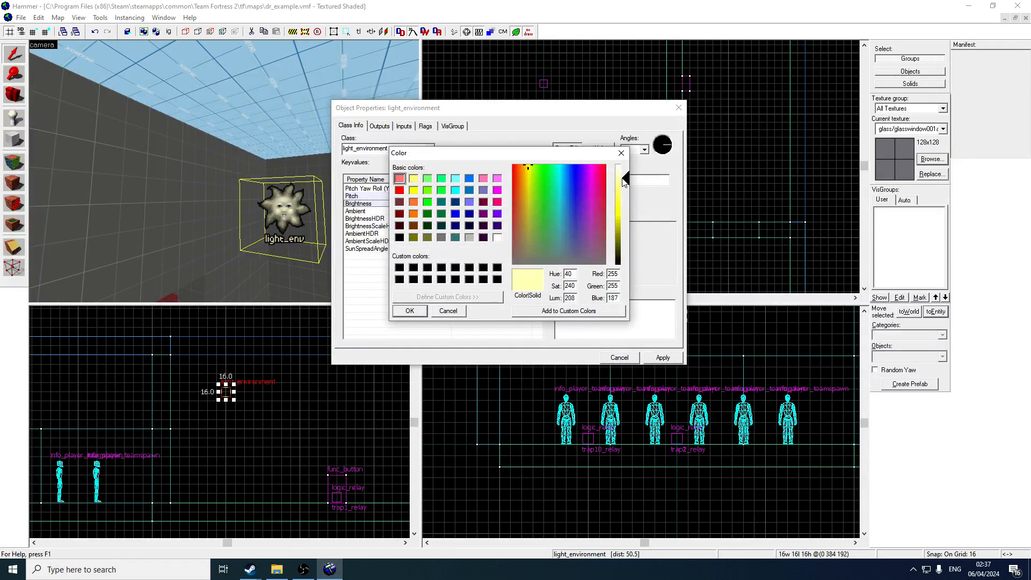
pyautogui.click(409, 311)
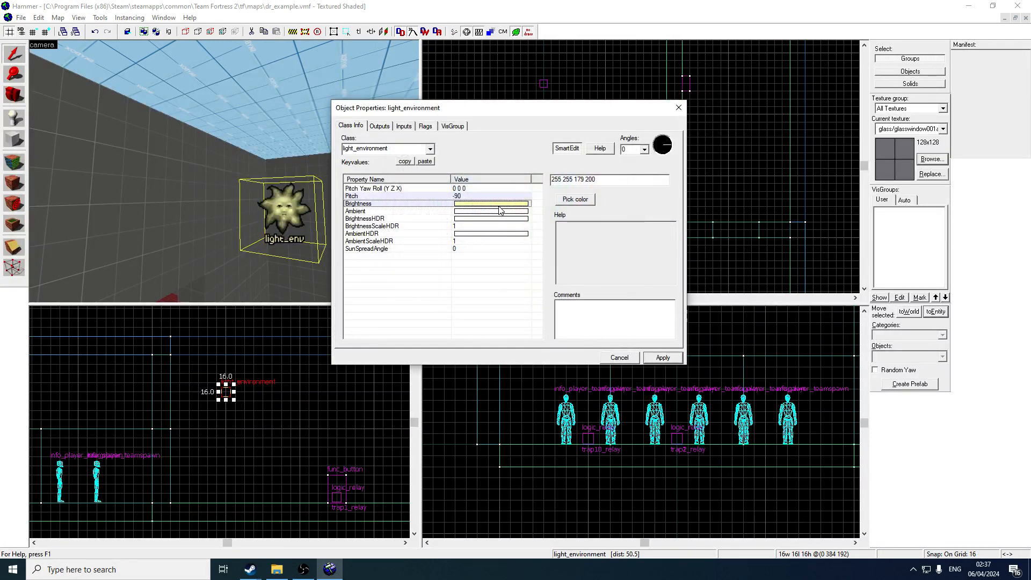
pyautogui.click(575, 199)
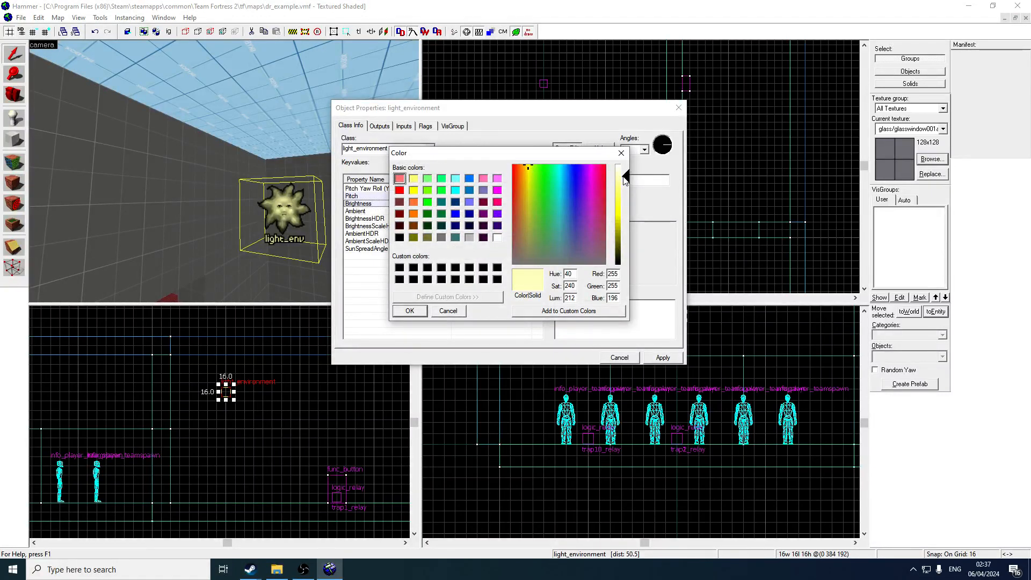
pyautogui.click(415, 312)
pyautogui.click(657, 366)
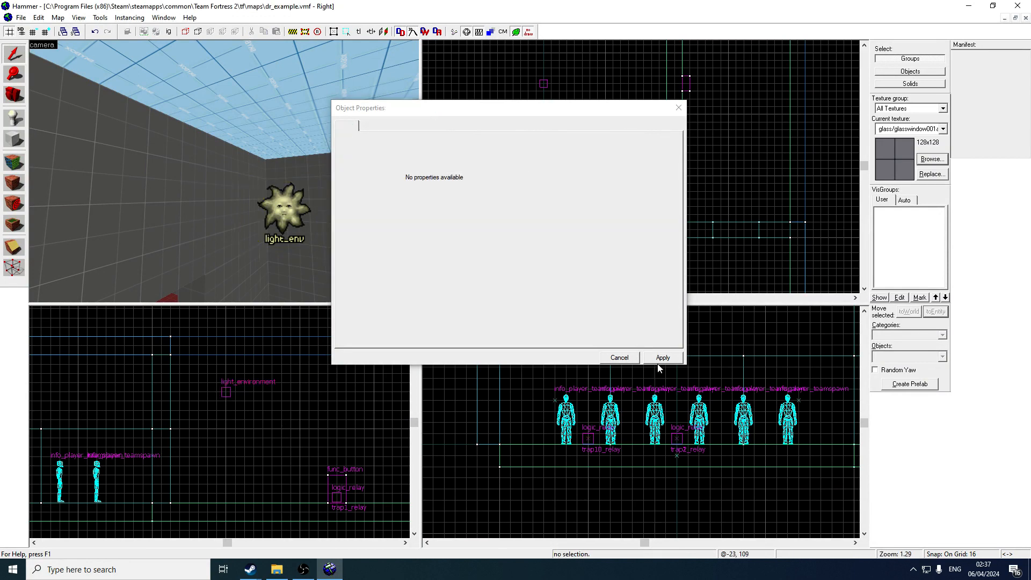
pyautogui.click(657, 357)
pyautogui.click(679, 108)
# Recompile and run the map with the new glass wall and light colour, and minimize the bin folder window covering Hammer.
pyautogui.press('z')
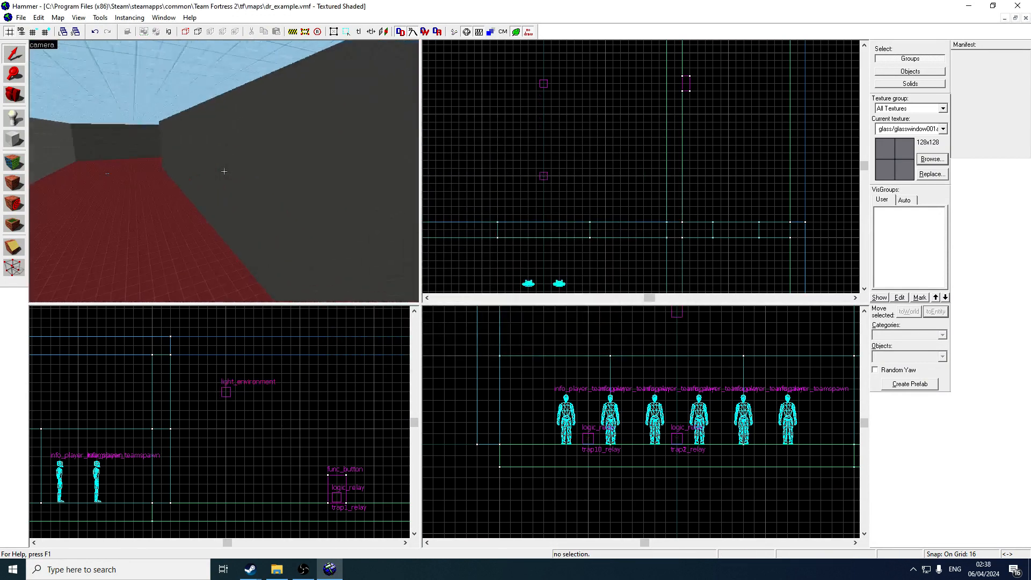
pyautogui.press('z')
pyautogui.click(19, 16)
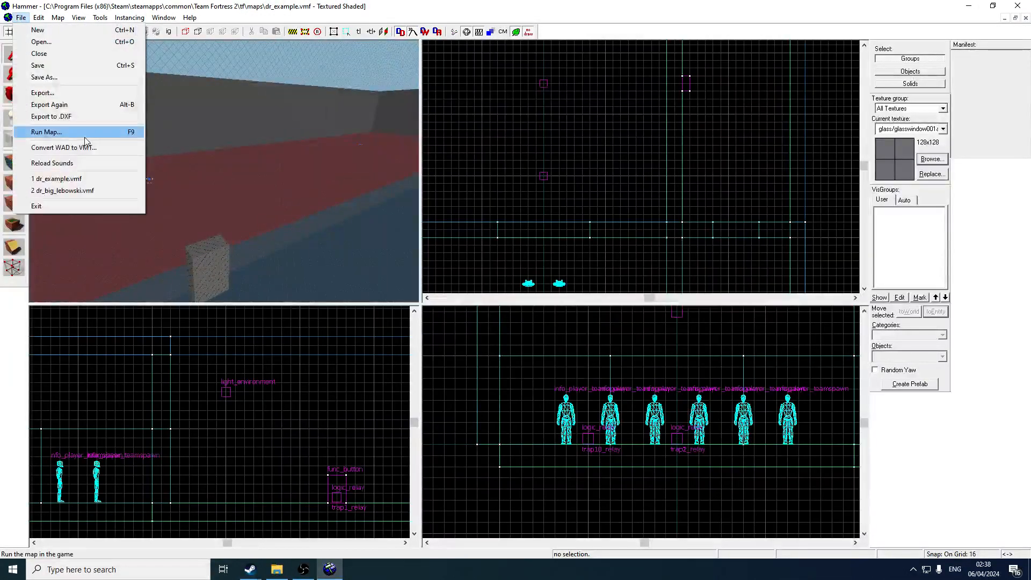
pyautogui.click(43, 131)
pyautogui.click(529, 371)
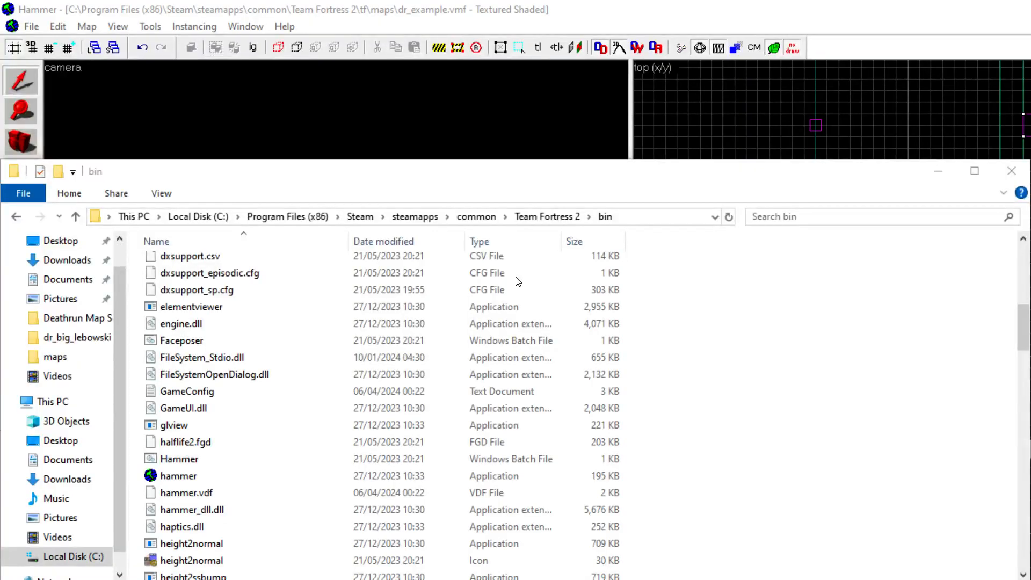
pyautogui.click(938, 171)
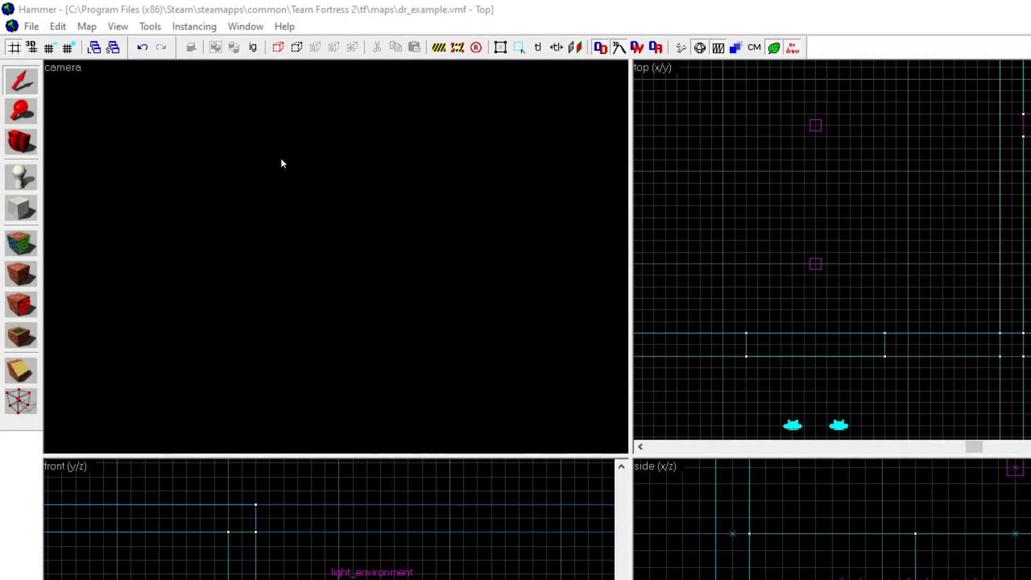
# Switch to the launched Team Fortress 2 test, get past the welcome screens and join team BLU as Demoman.
pyautogui.click(356, 4)
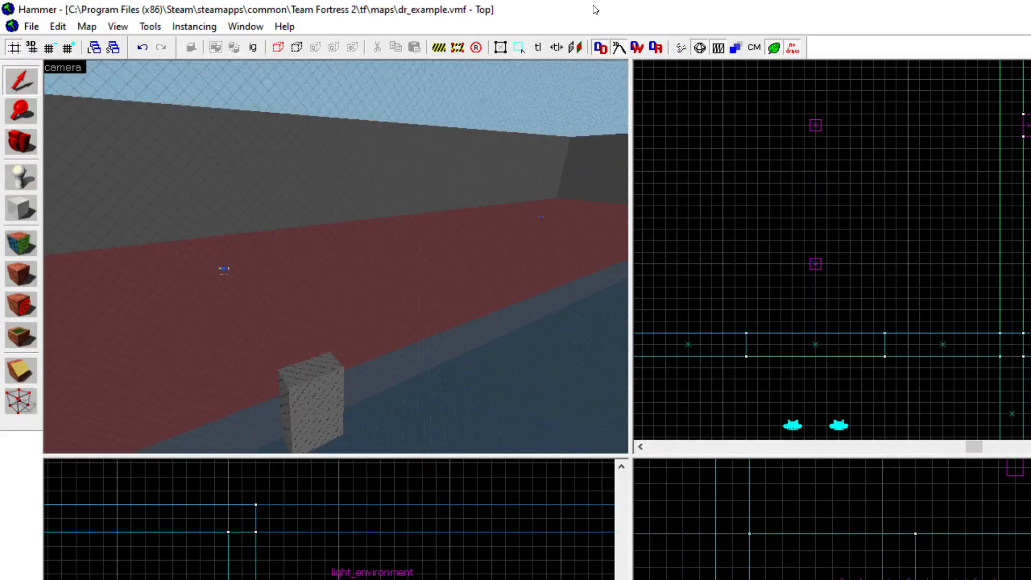
pyautogui.press('super')
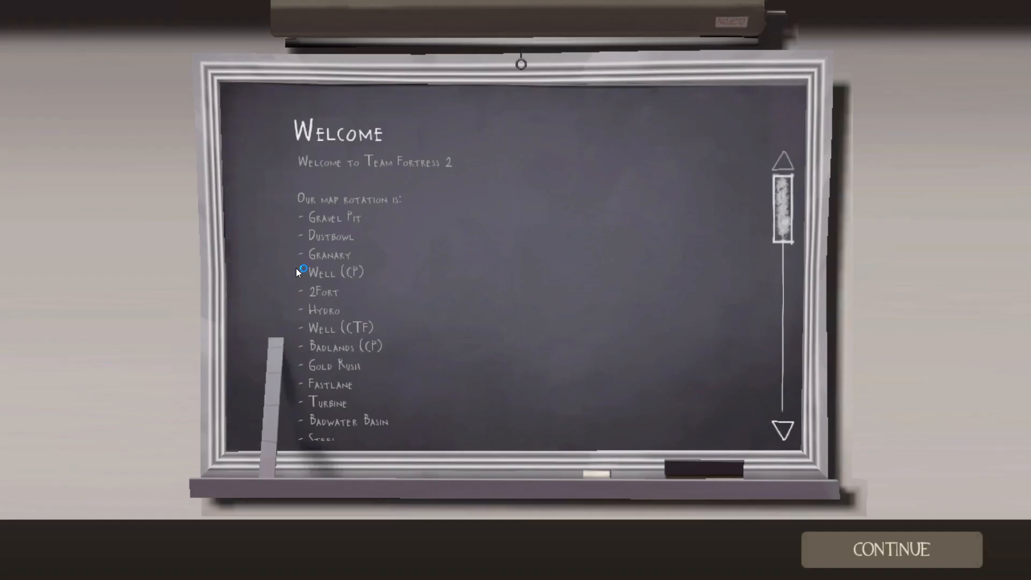
pyautogui.press('Return')
pyautogui.press('Return')
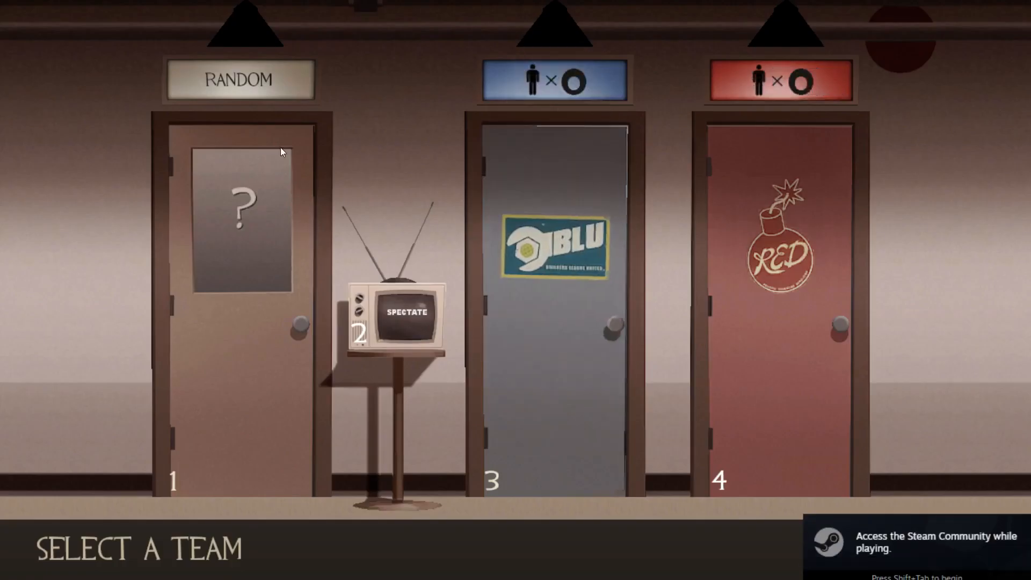
pyautogui.click(504, 177)
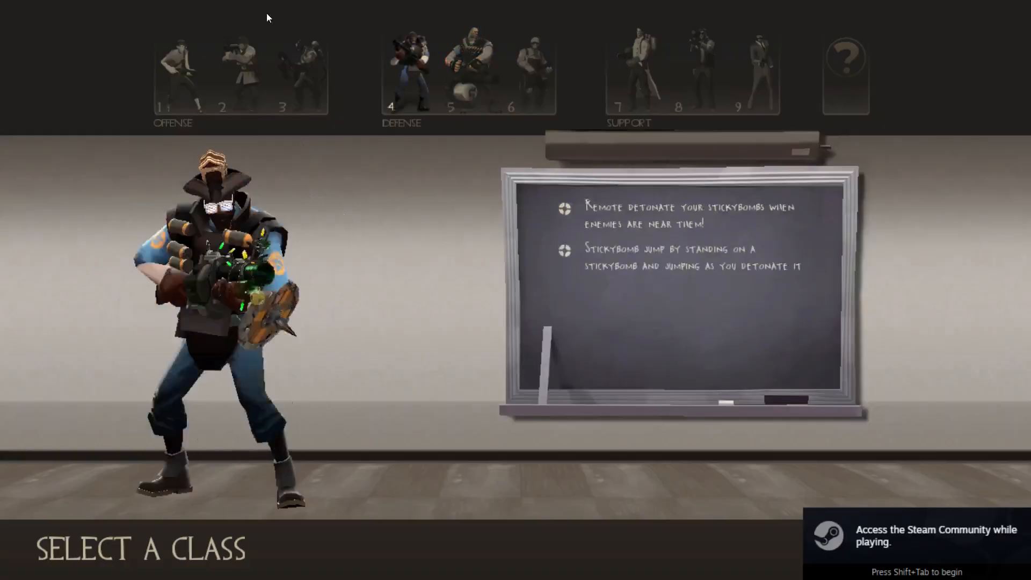
pyautogui.press('4')
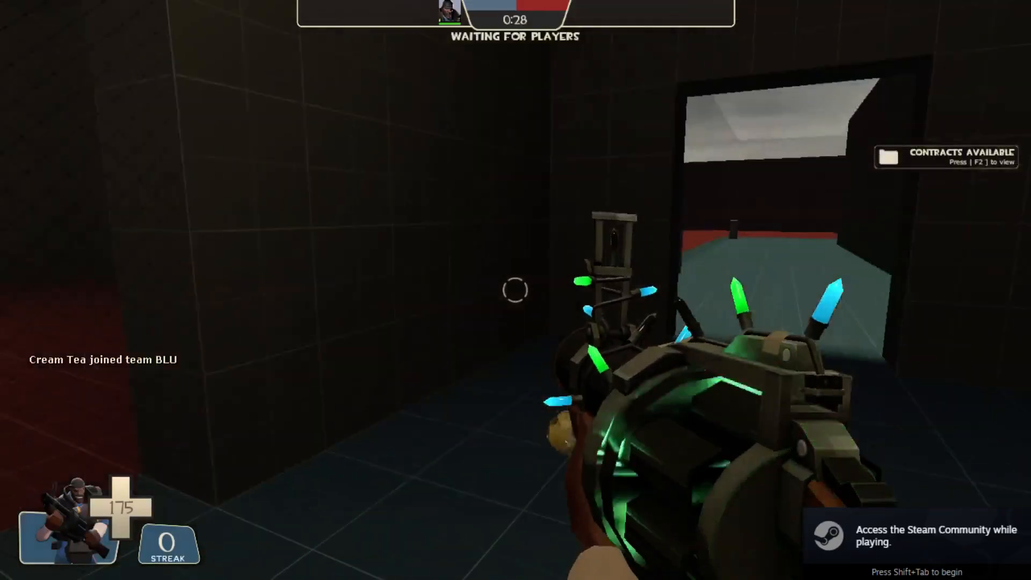
# Walk from the BLU spawn along the blue corridor with the melee weapon, examining the sky, glass dividing wall and lighting.
pyautogui.press('3')
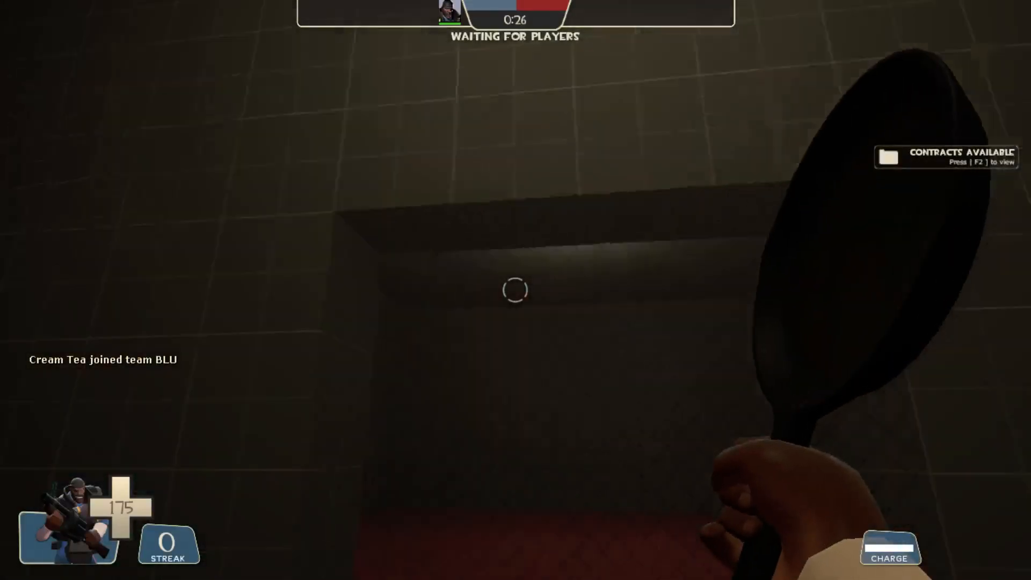
pyautogui.press('w')
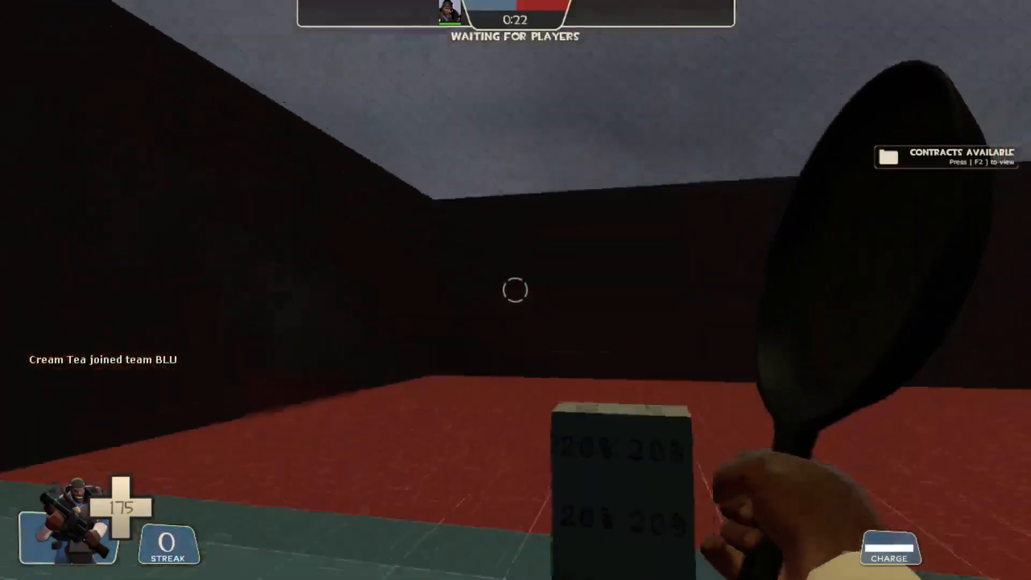
pyautogui.click(515, 291)
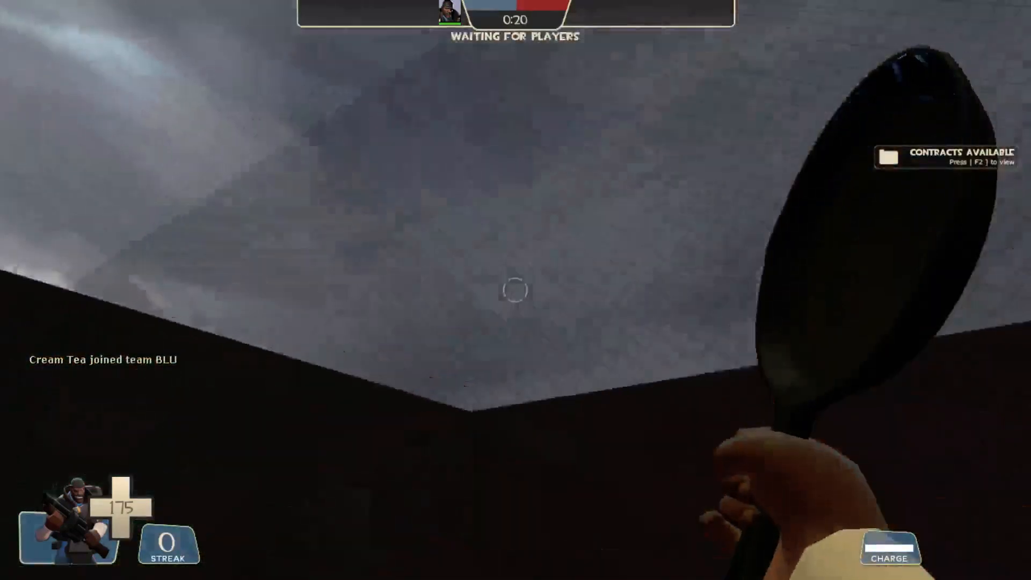
pyautogui.press('w')
pyautogui.press('w')
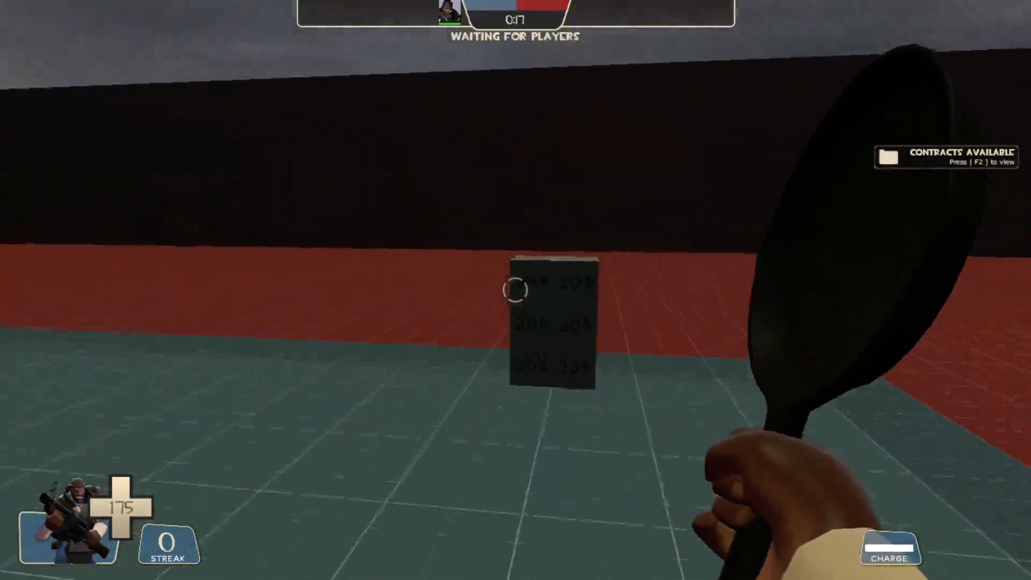
pyautogui.click(515, 290)
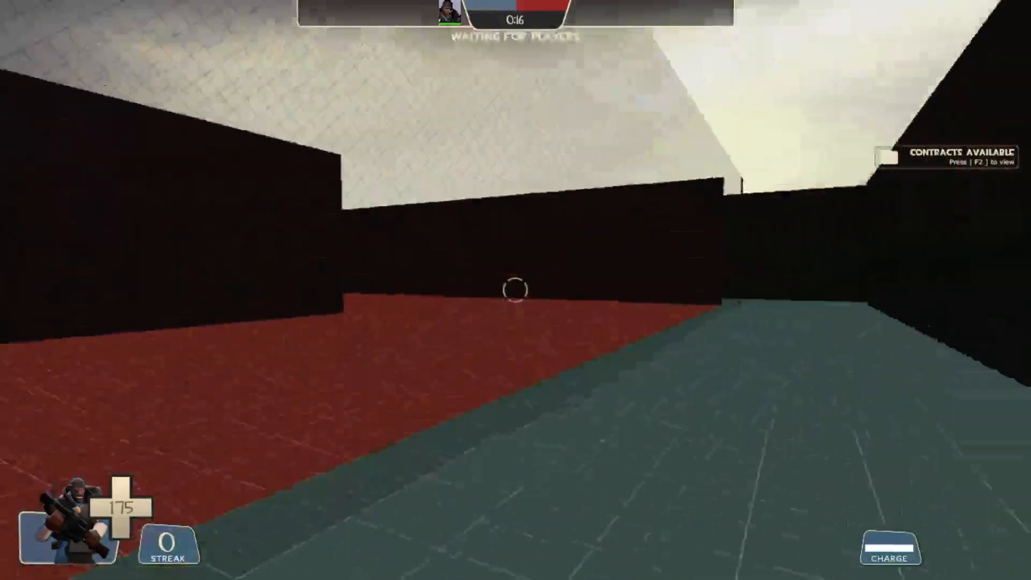
pyautogui.press('w')
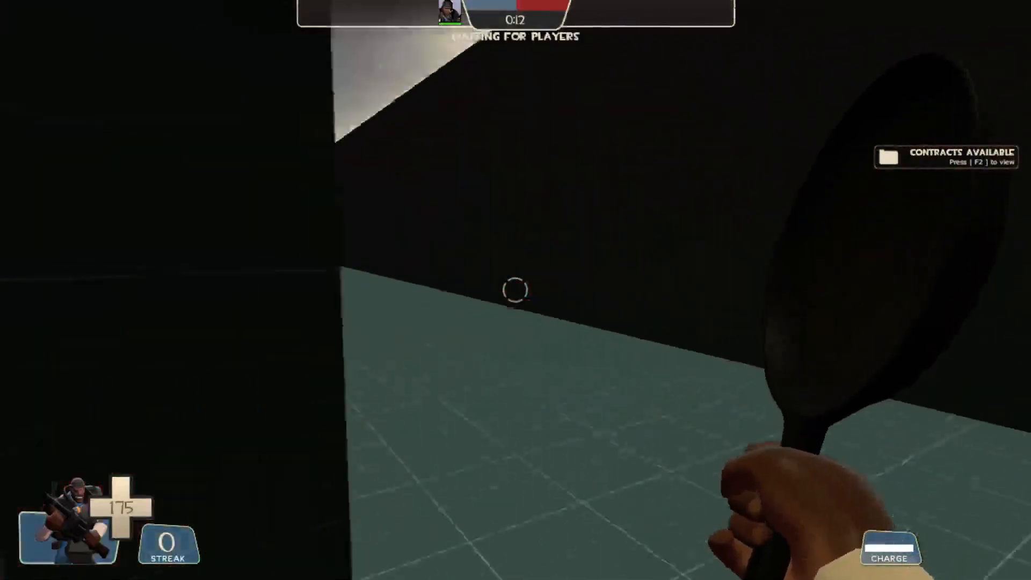
# Change to team RED and spawn as Demoman.
pyautogui.press('.')
pyautogui.press('4')
pyautogui.click(270, 45)
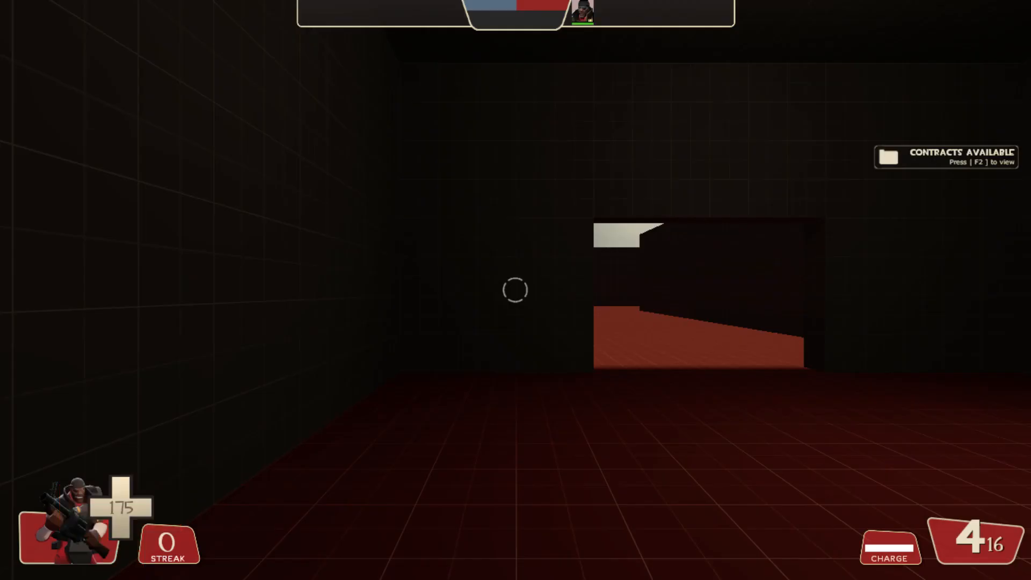
# Examine the RED spawn's ceiling lamp and walk the red corridor to check its lighting and dividing wall.
pyautogui.press('3')
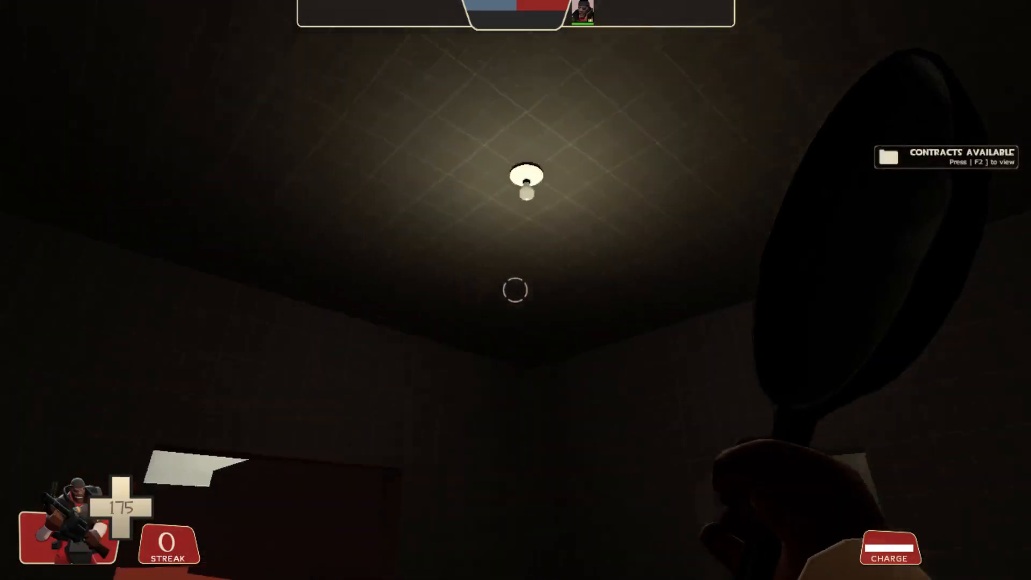
pyautogui.press('w')
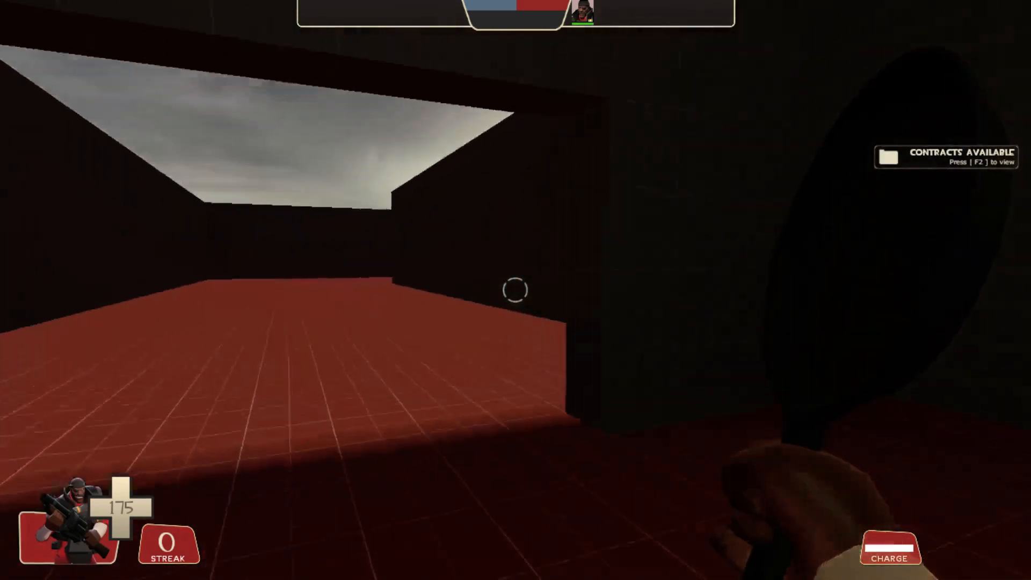
pyautogui.press('w')
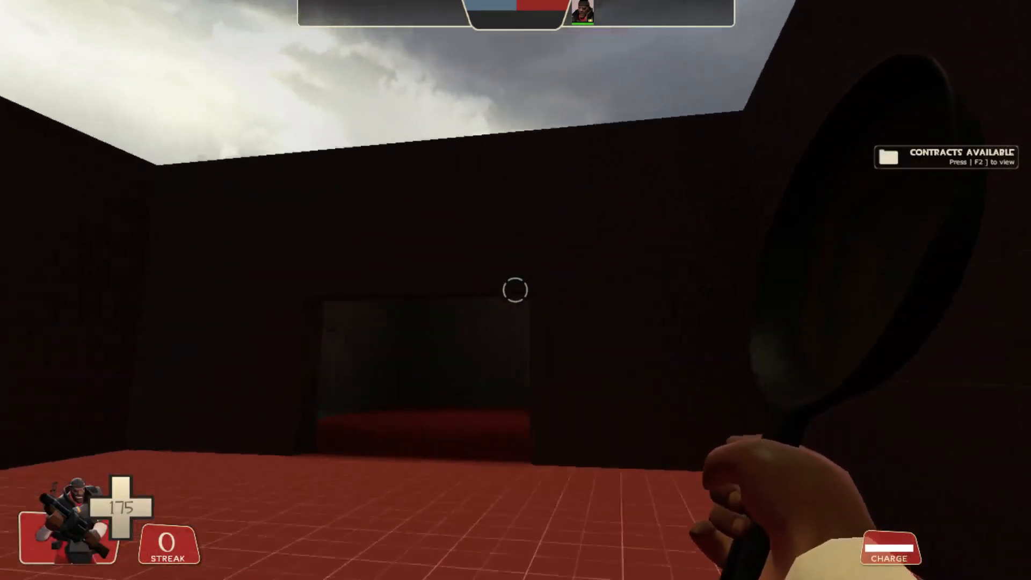
pyautogui.press('1')
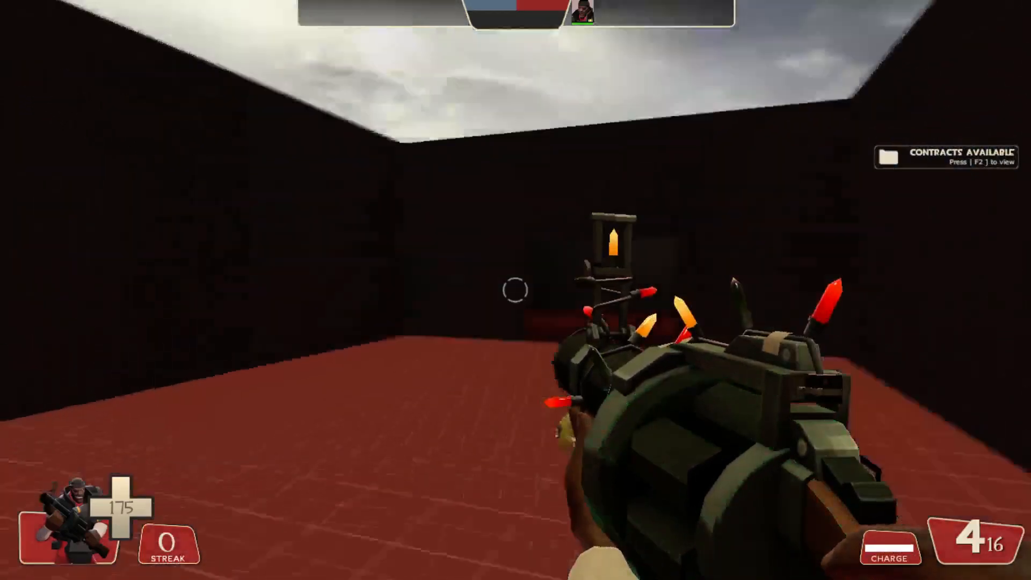
pyautogui.press('3')
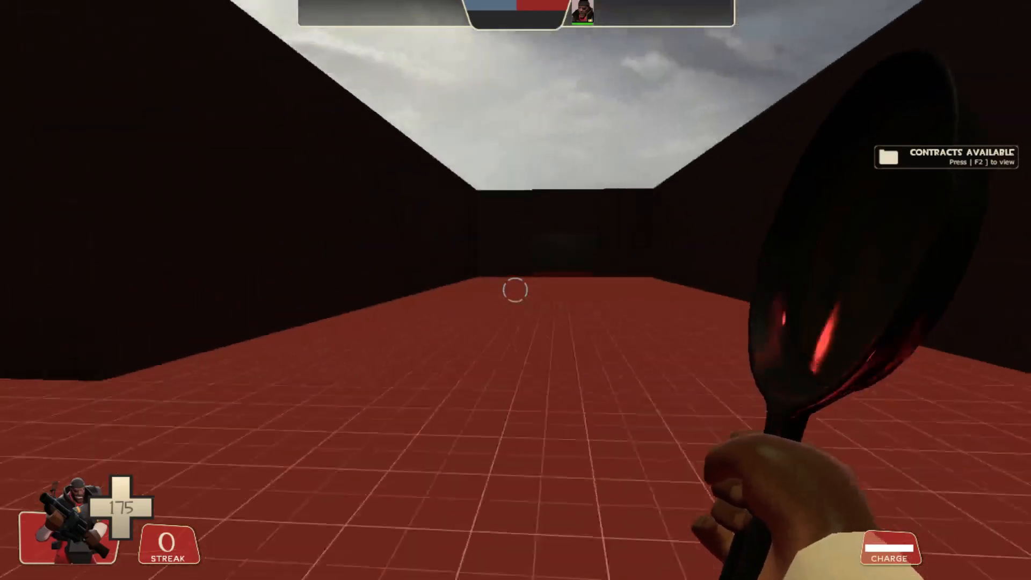
# Close the game test with the quit console command and return to the map in Hammer.
pyautogui.press('g')
pyautogui.press('`')
pyautogui.write('quit')
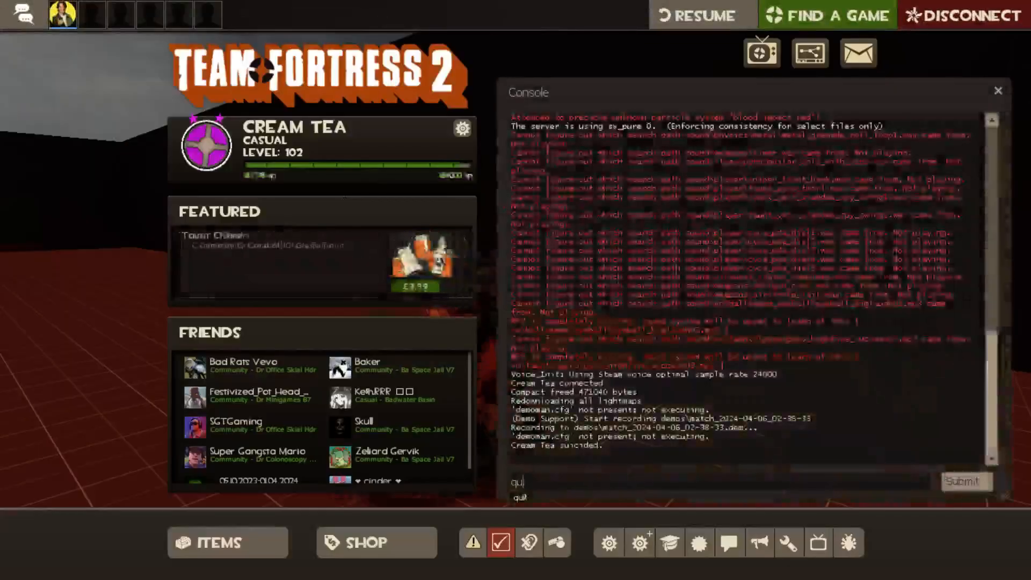
pyautogui.press('Return')
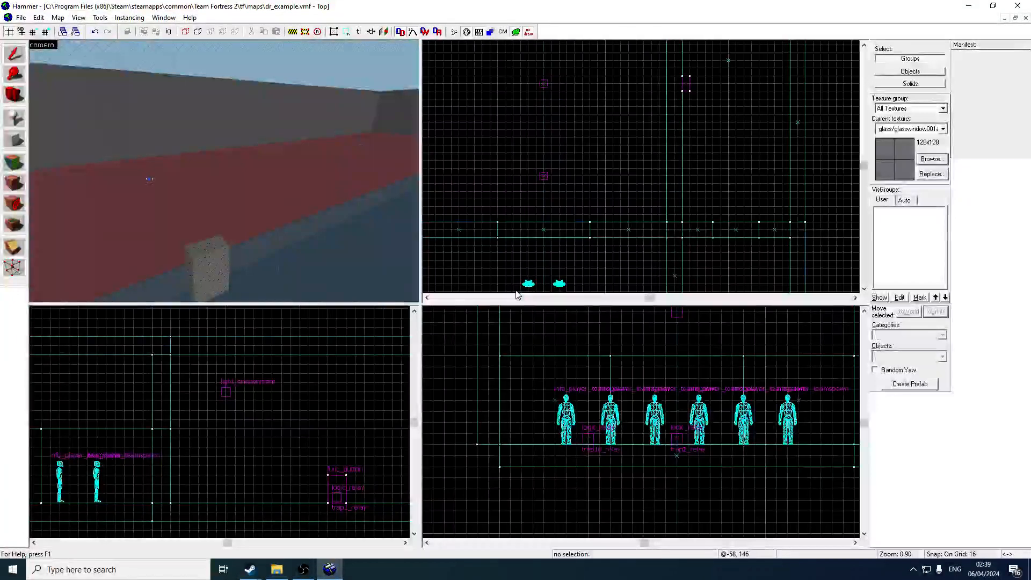